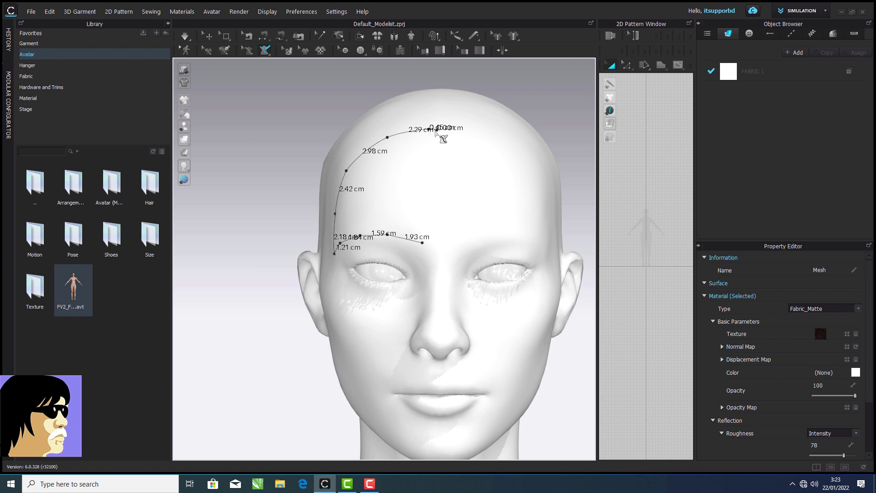
Step: Close the outline on the avatar's right forehead half with an about 6 cm centre edge and flatten the area into a pattern piece
{"action": "left_click", "coordinate": [422, 242]}
{"action": "right_click_drag", "start_coordinate": [439, 249], "coordinate": [459, 269]}
{"action": "left_click", "coordinate": [265, 50]}
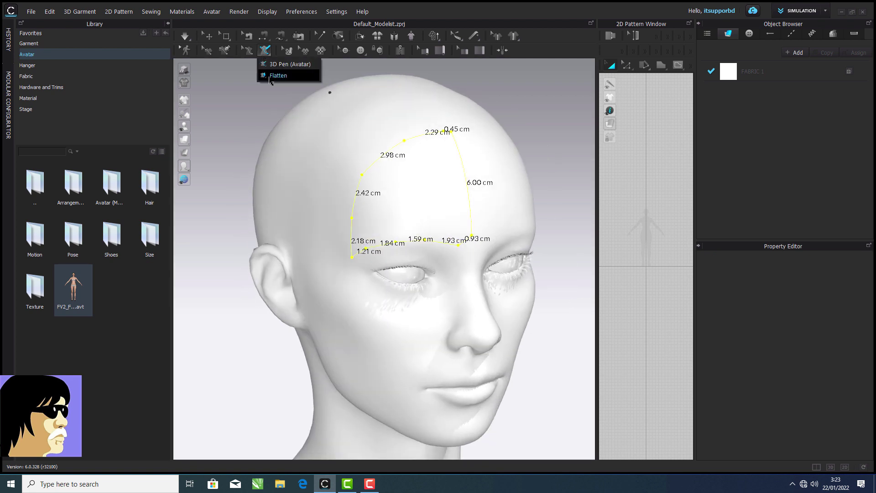
{"action": "left_click", "coordinate": [280, 74]}
{"action": "left_click", "coordinate": [423, 174]}
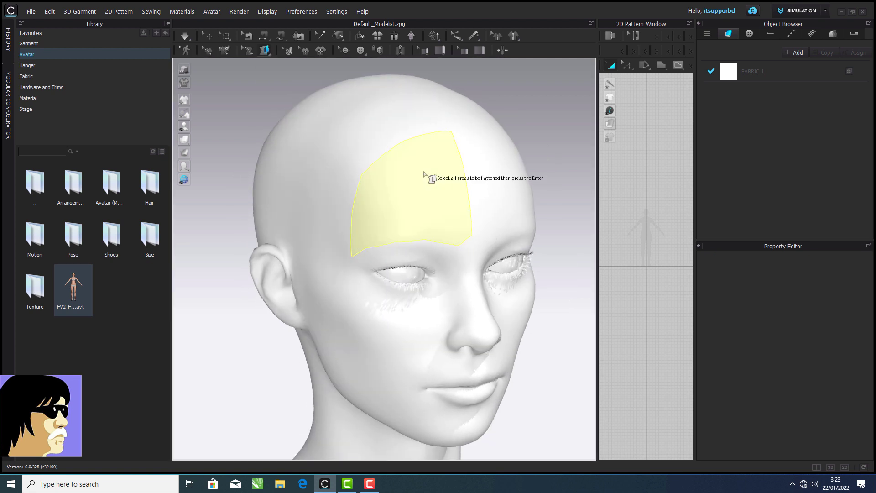
{"action": "key", "text": "Return"}
Step: Outline the small pentagon between the eyebrows with the 3D Pen (Avatar), reaching about 1.6 cm down to the nose bridge, and flatten it
{"action": "right_click_drag", "start_coordinate": [489, 180], "coordinate": [520, 168]}
{"action": "left_click", "coordinate": [264, 50]}
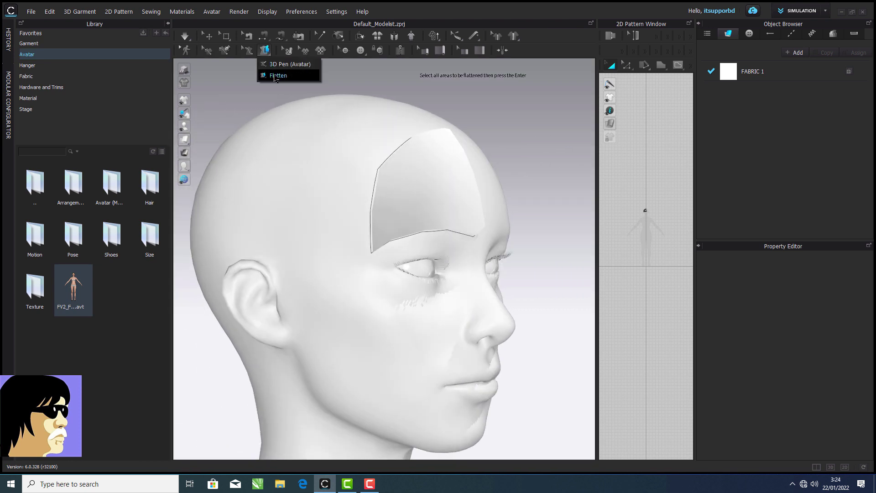
{"action": "left_click", "coordinate": [278, 64]}
{"action": "scroll", "coordinate": [416, 223], "scroll_direction": "down", "scroll_amount": 1}
{"action": "right_click_drag", "start_coordinate": [416, 222], "coordinate": [381, 225]}
{"action": "scroll", "coordinate": [431, 234], "scroll_direction": "up", "scroll_amount": 2}
{"action": "middle_click_drag", "start_coordinate": [432, 234], "coordinate": [395, 236]}
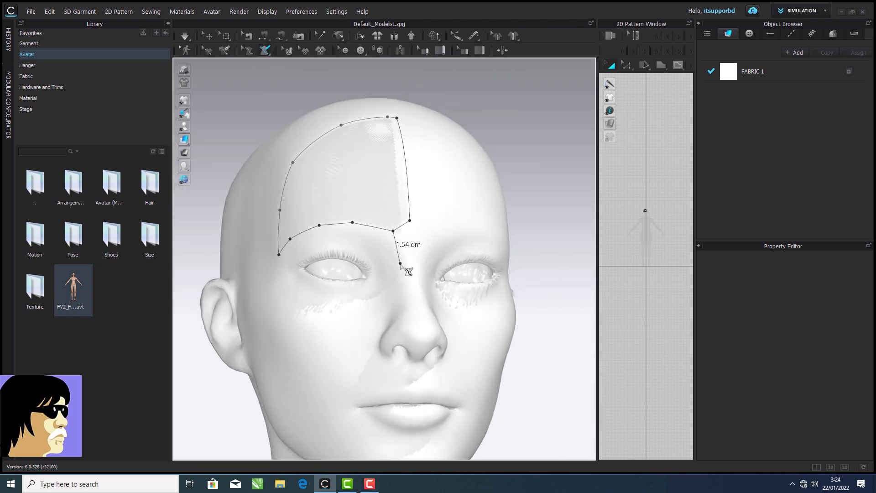
{"action": "left_click", "coordinate": [401, 265]}
{"action": "mouse_move", "coordinate": [405, 264]}
{"action": "right_mouse_down"}
{"action": "mouse_move", "coordinate": [385, 263]}
{"action": "mouse_move", "coordinate": [394, 269]}
{"action": "right_mouse_up"}
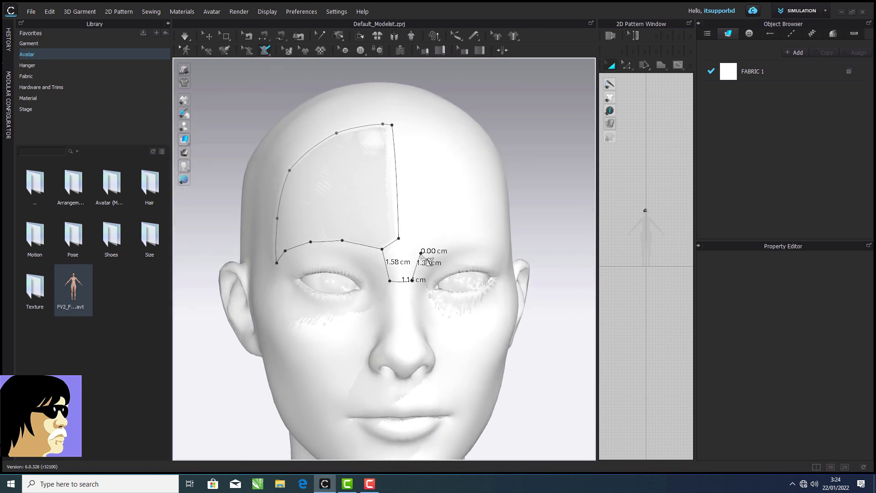
{"action": "left_click", "coordinate": [264, 50]}
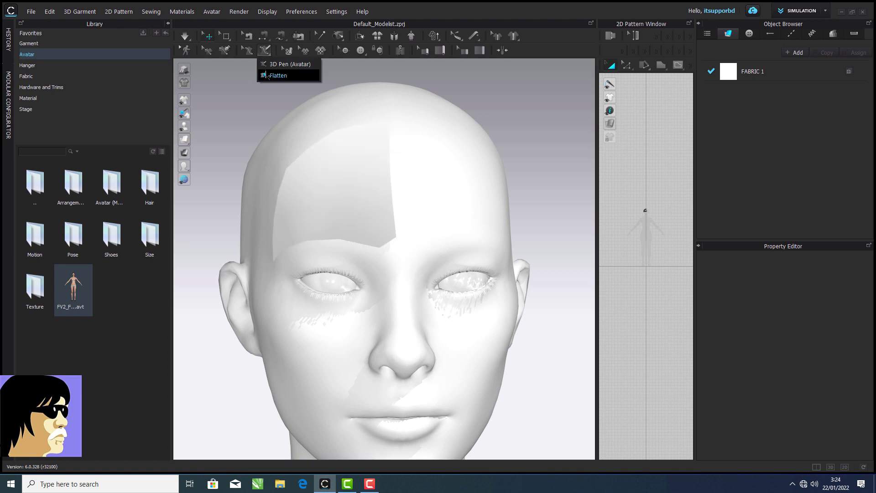
{"action": "left_click", "coordinate": [284, 76]}
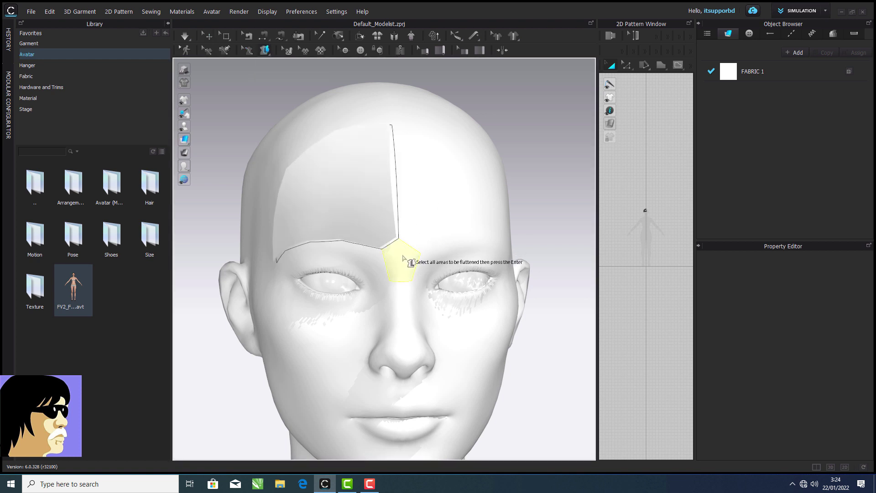
Step: Outline the nose on the avatar from the bridge piece's lower edge down to the nose tip with the 3D Pen (Avatar)
{"action": "left_click", "coordinate": [264, 50]}
{"action": "left_click", "coordinate": [284, 65]}
{"action": "scroll", "coordinate": [372, 248], "scroll_direction": "up", "scroll_amount": 3}
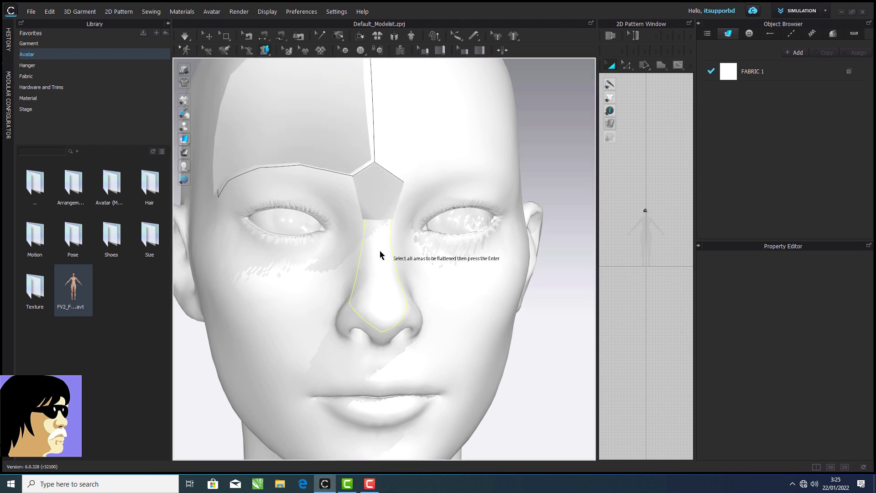
Step: Replace the nose outline's edge on the avatar's right side with one from the nose tip to the bridge piece's lower corner
{"action": "scroll", "coordinate": [365, 235], "scroll_direction": "up", "scroll_amount": 2}
{"action": "scroll", "coordinate": [347, 185], "scroll_direction": "up", "scroll_amount": 1}
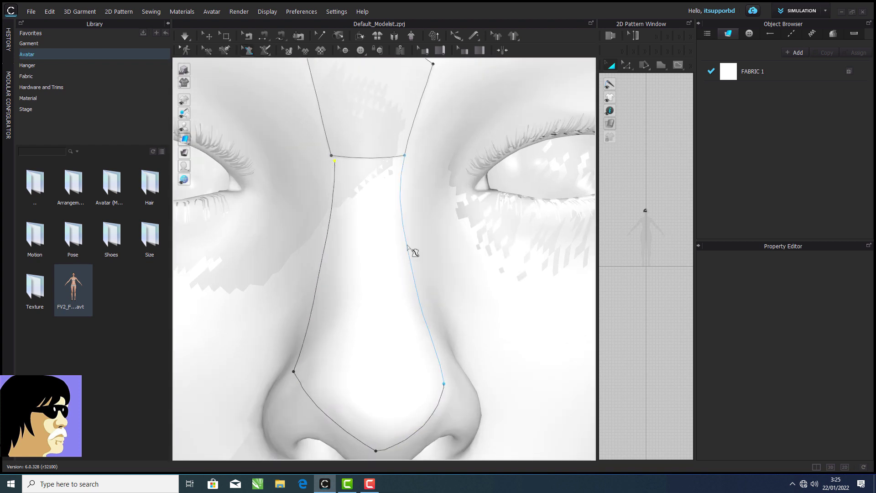
{"action": "scroll", "coordinate": [417, 249], "scroll_direction": "up", "scroll_amount": 2}
{"action": "scroll", "coordinate": [416, 247], "scroll_direction": "down", "scroll_amount": 2}
{"action": "right_click", "coordinate": [417, 245]}
{"action": "right_click", "coordinate": [407, 260]}
{"action": "left_click", "coordinate": [423, 383]}
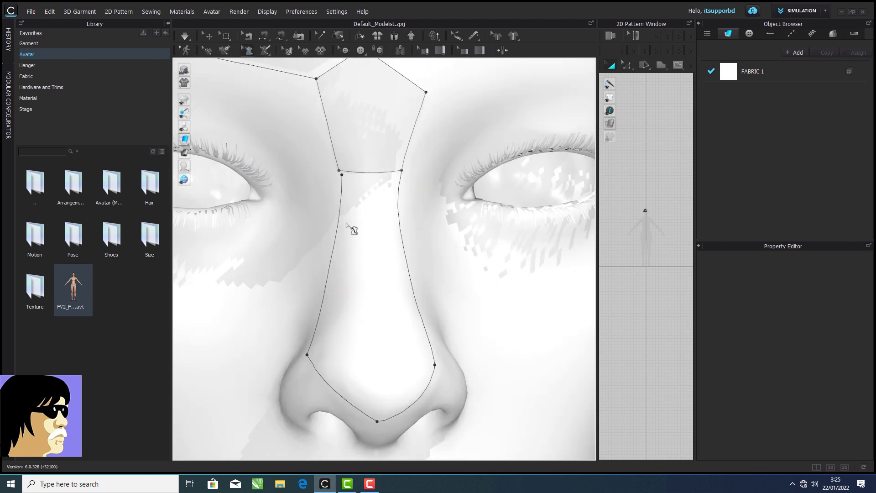
{"action": "left_click", "coordinate": [265, 50]}
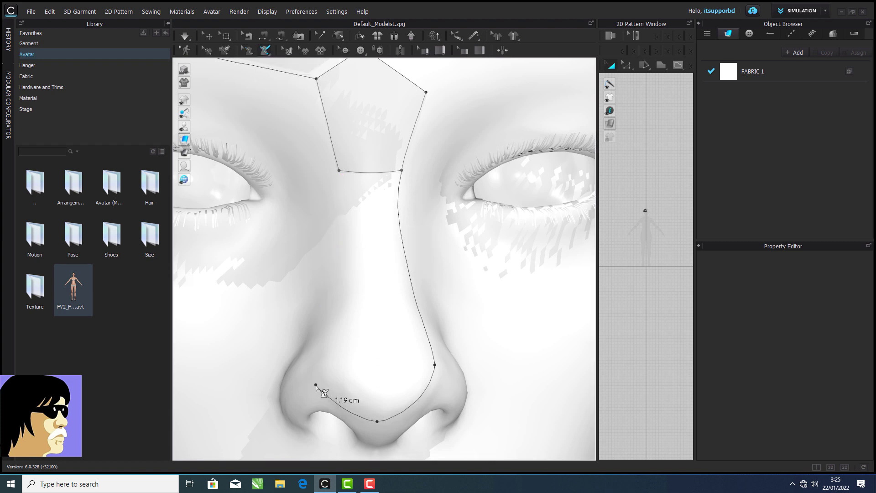
{"action": "left_click", "coordinate": [340, 174]}
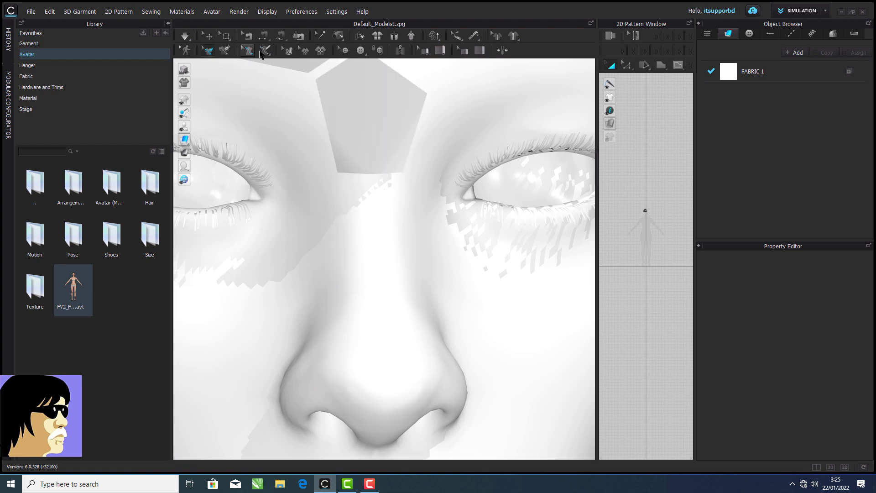
Step: Flatten the outlined nose area into a pattern piece
{"action": "left_click", "coordinate": [265, 50]}
{"action": "left_click", "coordinate": [280, 74]}
{"action": "left_click", "coordinate": [348, 234]}
{"action": "key", "text": "Return"}
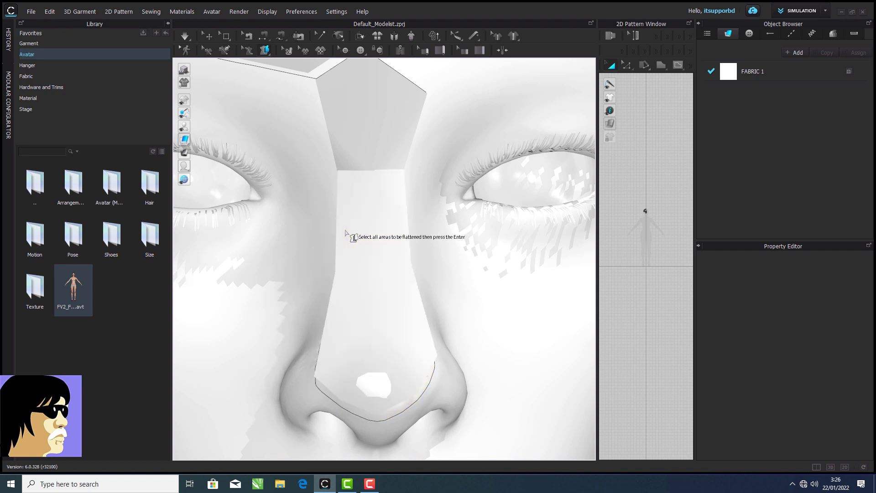
Step: Outline the area beside the nose on the avatar's right with about 1.6 cm and 3.6 cm segments and flatten it
{"action": "right_click_drag", "start_coordinate": [367, 236], "coordinate": [399, 247]}
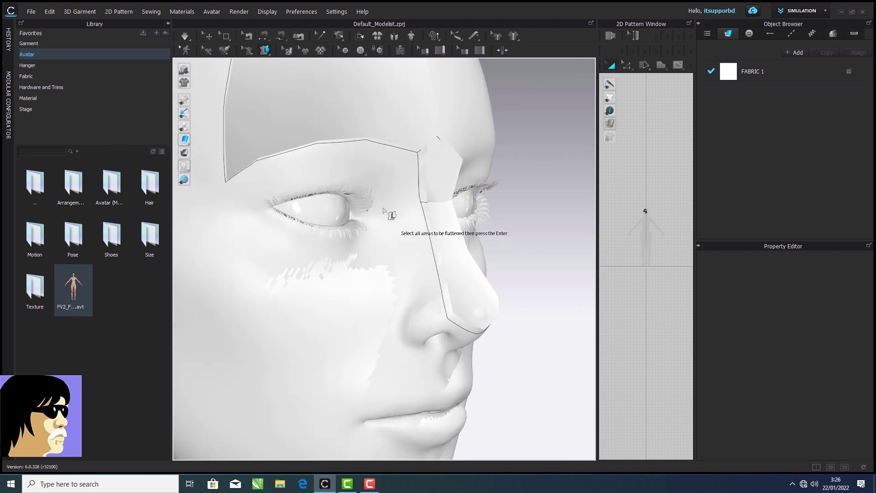
{"action": "left_click", "coordinate": [265, 50]}
{"action": "left_click", "coordinate": [288, 64]}
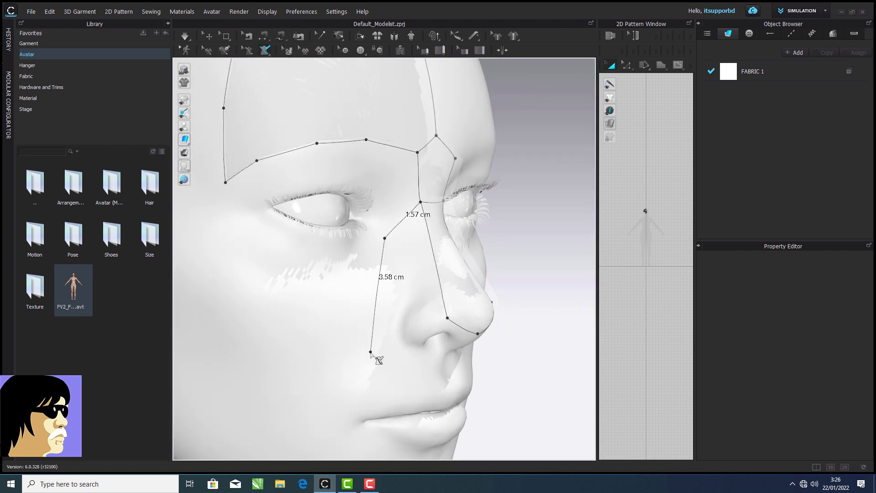
{"action": "left_click", "coordinate": [447, 318]}
{"action": "left_click", "coordinate": [265, 50]}
{"action": "left_click", "coordinate": [286, 72]}
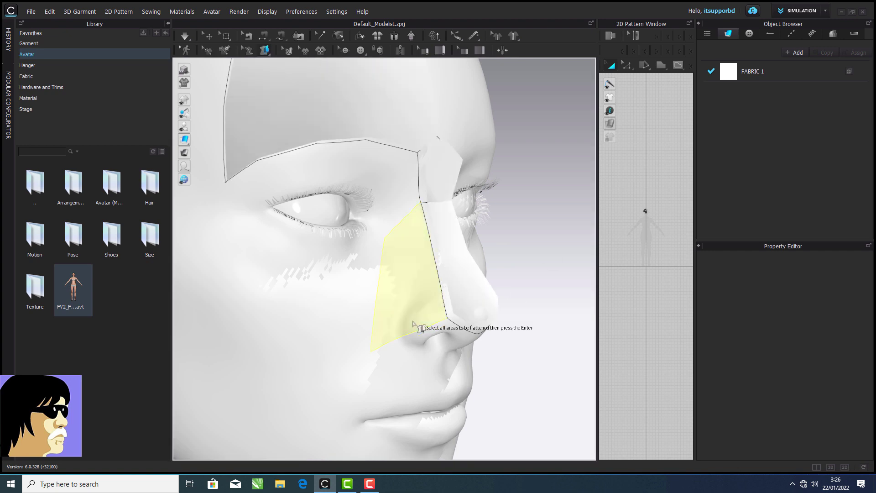
{"action": "scroll", "coordinate": [408, 321], "scroll_direction": "up", "scroll_amount": 2}
{"action": "scroll", "coordinate": [408, 320], "scroll_direction": "down", "scroll_amount": 3}
Step: Outline the right cheek from beneath the eye to the mouth corner and up to the brow's outer end, then flatten it
{"action": "left_click", "coordinate": [265, 50]}
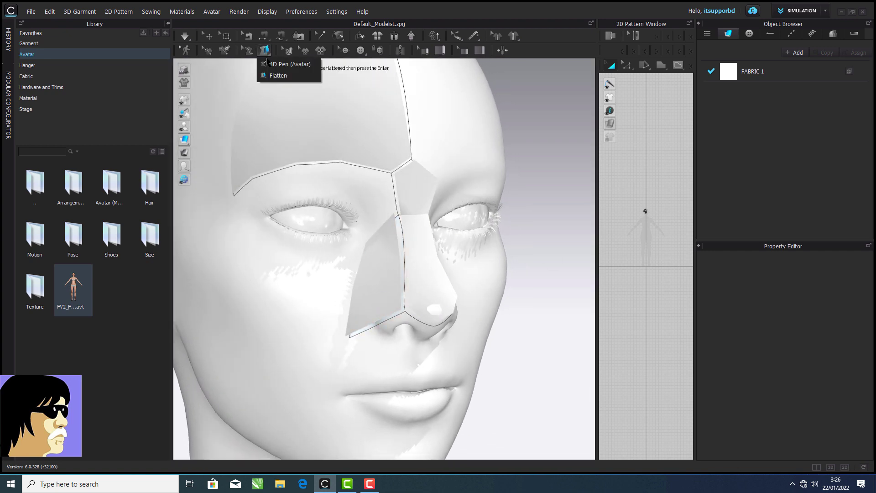
{"action": "left_click", "coordinate": [288, 64]}
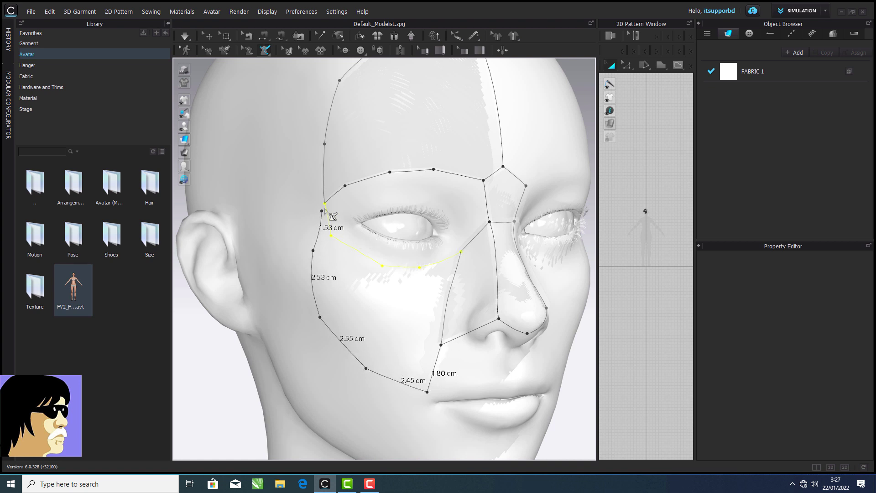
{"action": "left_click", "coordinate": [325, 204]}
{"action": "left_click", "coordinate": [265, 49]}
{"action": "left_click", "coordinate": [285, 72]}
{"action": "left_click", "coordinate": [380, 351]}
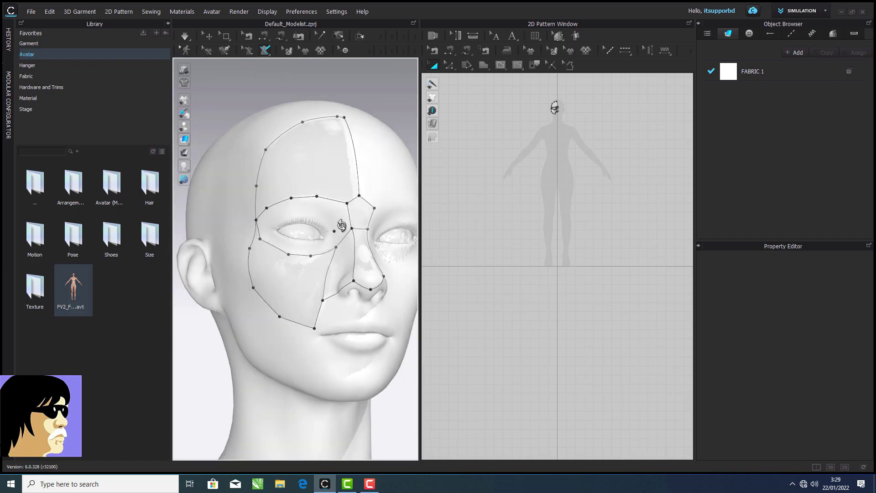
Step: Outline the right jaw area below the cheek piece, from the mouth corner along the jawline to below the ear, and flatten it
{"action": "left_click", "coordinate": [319, 233]}
{"action": "right_click_drag", "start_coordinate": [324, 286], "coordinate": [332, 313]}
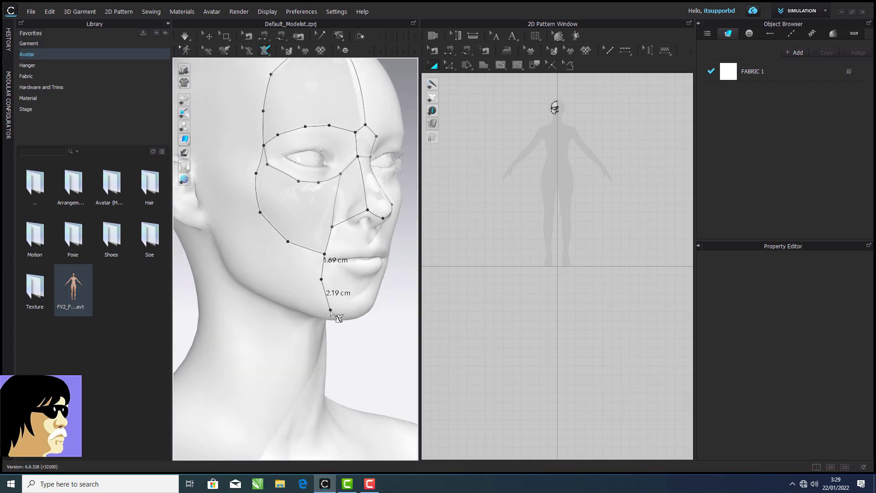
{"action": "right_click_drag", "start_coordinate": [244, 277], "coordinate": [267, 280]}
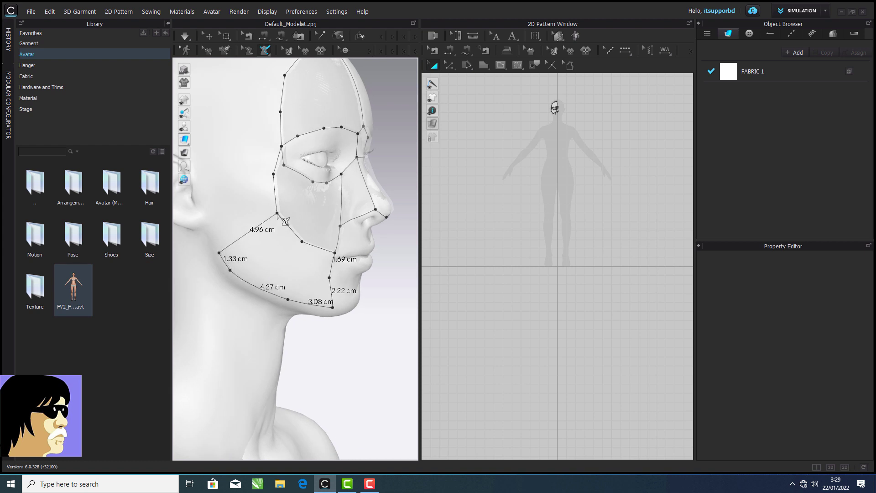
{"action": "left_click", "coordinate": [265, 50]}
{"action": "left_click", "coordinate": [281, 75]}
{"action": "left_click", "coordinate": [319, 297]}
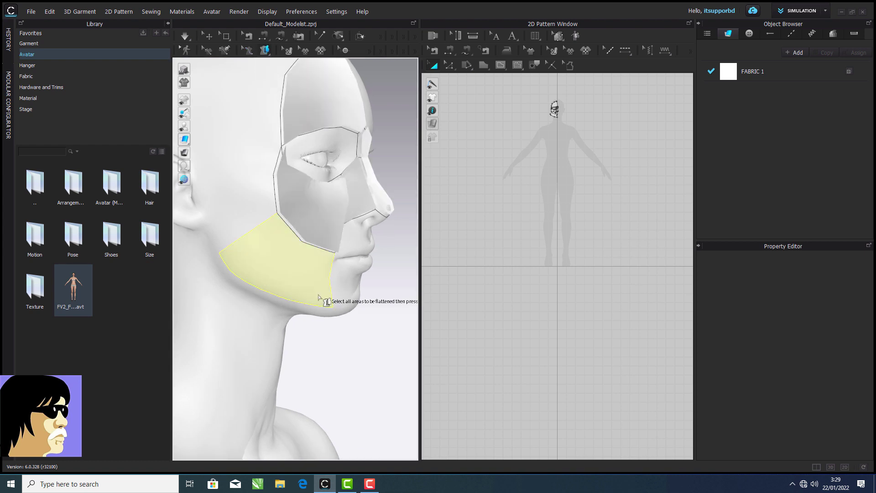
{"action": "key", "text": "Return"}
Step: Outline the area in front of the right ear with about 6.5 cm and 5.8 cm edges and flatten it
{"action": "right_click_drag", "start_coordinate": [303, 241], "coordinate": [328, 267]}
{"action": "left_click", "coordinate": [264, 51]}
{"action": "left_click", "coordinate": [281, 67]}
{"action": "right_click_drag", "start_coordinate": [326, 178], "coordinate": [325, 173]}
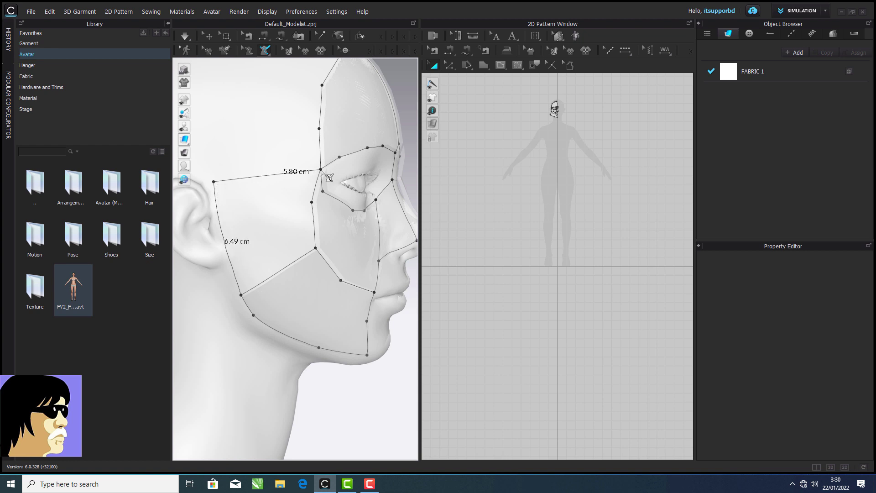
{"action": "left_click", "coordinate": [265, 50]}
{"action": "left_click", "coordinate": [281, 63]}
Step: Outline the right temple area with the 3D Pen (Avatar), using about 2.9 cm and 2.7 cm side segments and a 5.2 cm upper edge
{"action": "right_click_drag", "start_coordinate": [242, 204], "coordinate": [341, 257]}
{"action": "scroll", "coordinate": [276, 209], "scroll_direction": "down", "scroll_amount": 4}
{"action": "scroll", "coordinate": [341, 256], "scroll_direction": "up", "scroll_amount": 2}
{"action": "left_click", "coordinate": [265, 51]}
{"action": "left_click", "coordinate": [281, 67]}
{"action": "right_click_drag", "start_coordinate": [347, 177], "coordinate": [354, 182]}
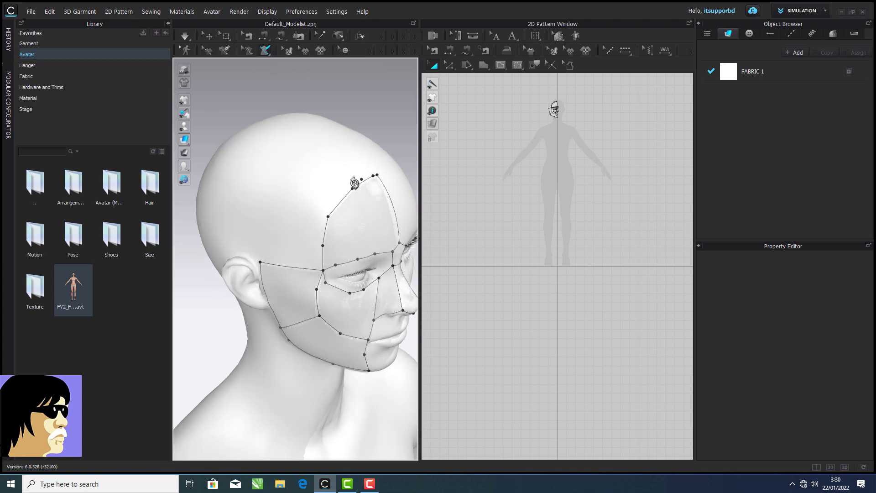
{"action": "left_click", "coordinate": [262, 215]}
{"action": "left_click", "coordinate": [268, 202]}
{"action": "right_click_drag", "start_coordinate": [269, 202], "coordinate": [297, 215]}
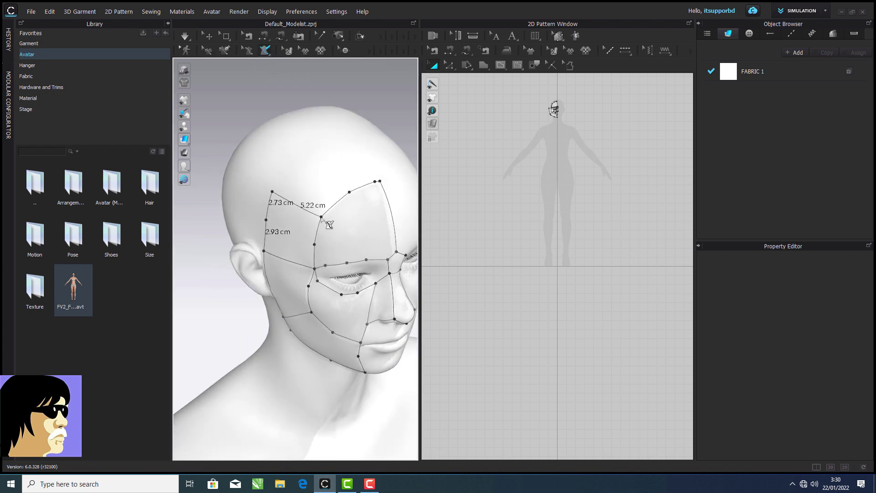
Step: Outline the strip above the right forehead piece up to the head's centre line, closing it with an about 4.2 cm centre edge
{"action": "left_click", "coordinate": [336, 158]}
{"action": "right_click_drag", "start_coordinate": [336, 159], "coordinate": [375, 157]}
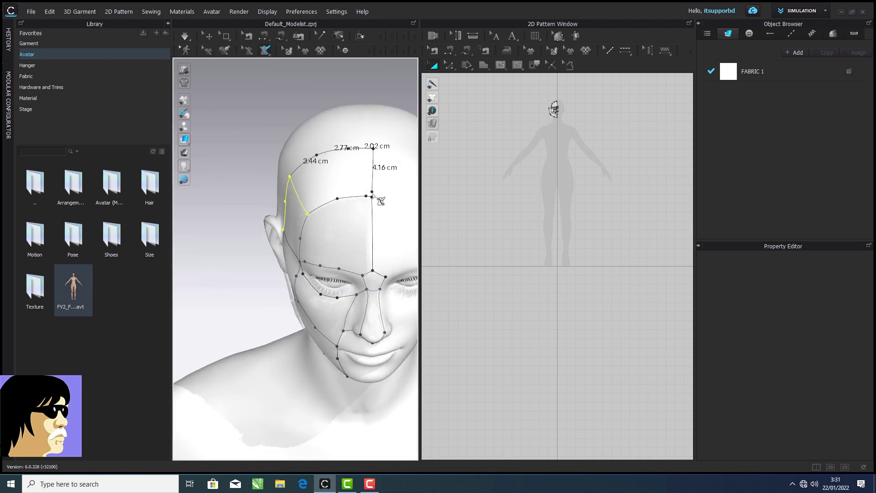
{"action": "double_click", "coordinate": [372, 197]}
Step: Flatten the outlined temple area and the strip above the forehead into pattern pieces
{"action": "right_click_drag", "start_coordinate": [372, 197], "coordinate": [436, 190]}
{"action": "left_click", "coordinate": [264, 47]}
{"action": "left_click", "coordinate": [282, 87]}
{"action": "left_click", "coordinate": [329, 165]}
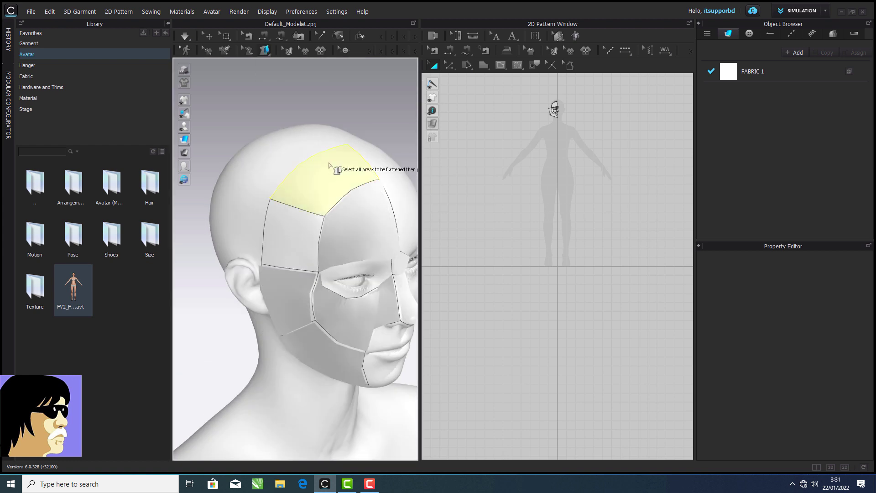
{"action": "key", "text": "Return"}
{"action": "left_click", "coordinate": [300, 230]}
Step: Outline the right crown area behind the upper forehead strip, about 7.9 cm long at the centre line, and flatten it
{"action": "right_click_drag", "start_coordinate": [300, 229], "coordinate": [353, 255]}
{"action": "left_click", "coordinate": [265, 49]}
{"action": "left_click", "coordinate": [287, 65]}
{"action": "left_click", "coordinate": [356, 130]}
{"action": "right_click_drag", "start_coordinate": [336, 133], "coordinate": [317, 204]}
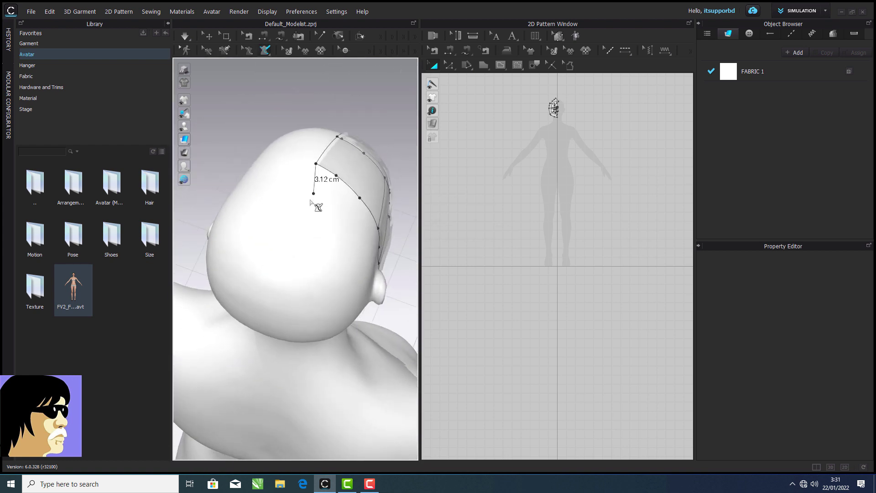
{"action": "left_click", "coordinate": [279, 248]}
{"action": "right_click_drag", "start_coordinate": [279, 248], "coordinate": [239, 195]}
{"action": "left_click", "coordinate": [263, 186]}
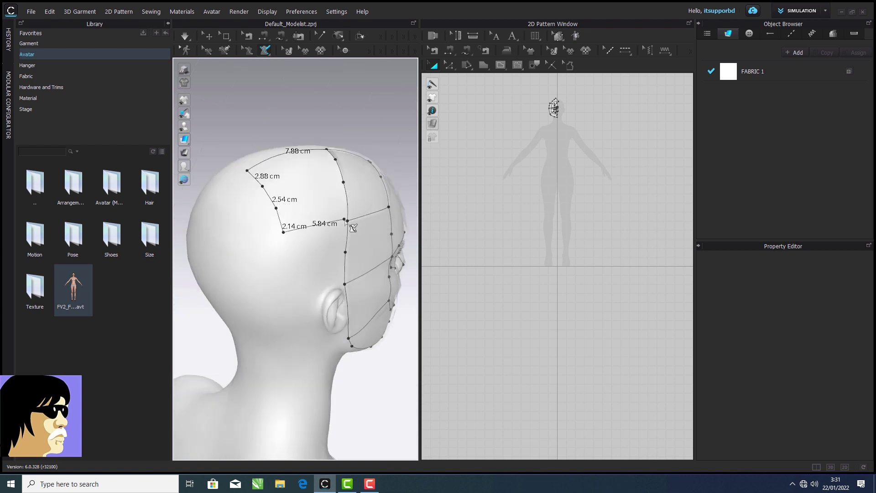
{"action": "key", "text": "Return"}
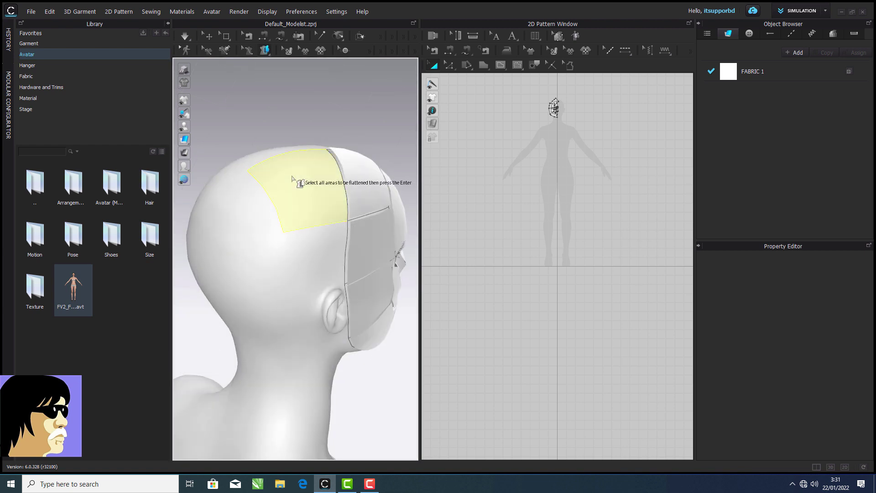
{"action": "key", "text": "Return"}
Step: Outline the area above the right ear below the crown piece, with about 3 cm and 3.7 cm rear segments, and flatten it
{"action": "right_click_drag", "start_coordinate": [297, 264], "coordinate": [275, 241]}
{"action": "left_click", "coordinate": [247, 51]}
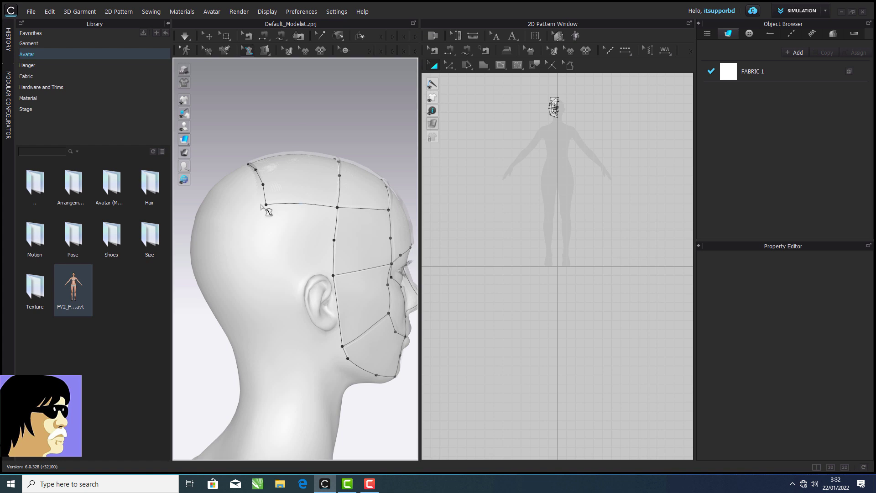
{"action": "left_click", "coordinate": [264, 50]}
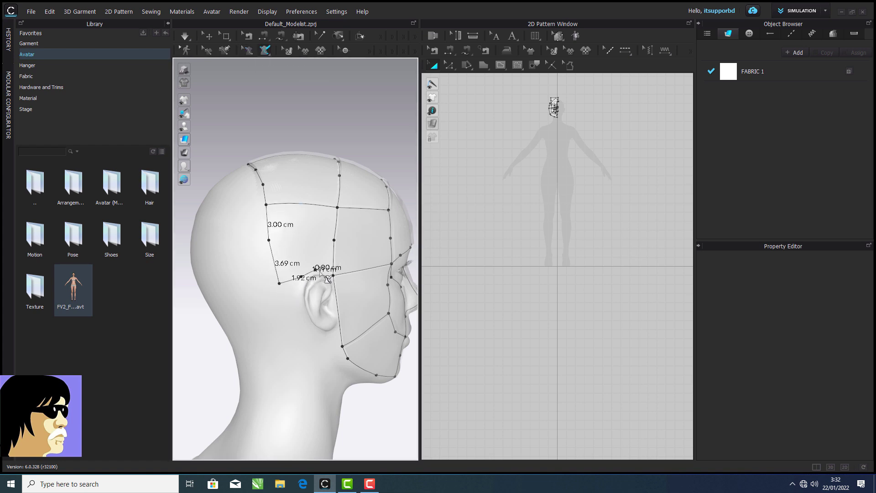
{"action": "key", "text": "Return"}
{"action": "left_click", "coordinate": [301, 247]}
{"action": "key", "text": "Return"}
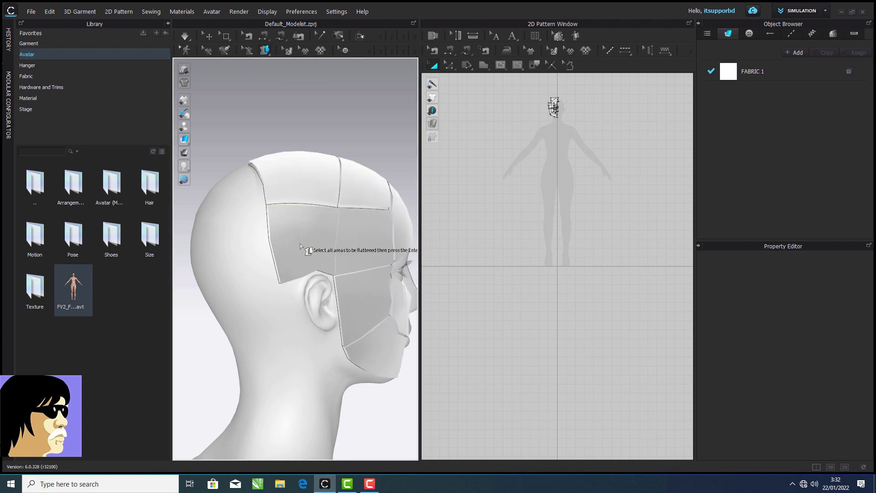
Step: Outline the area behind and below the right ear, with about 3.9 cm and 2.7 cm segments along the ear, and flatten it
{"action": "scroll", "coordinate": [303, 248], "scroll_direction": "down", "scroll_amount": 1}
{"action": "middle_click_drag", "start_coordinate": [304, 249], "coordinate": [279, 181]}
{"action": "scroll", "coordinate": [280, 181], "scroll_direction": "up", "scroll_amount": 2}
{"action": "left_click", "coordinate": [265, 51]}
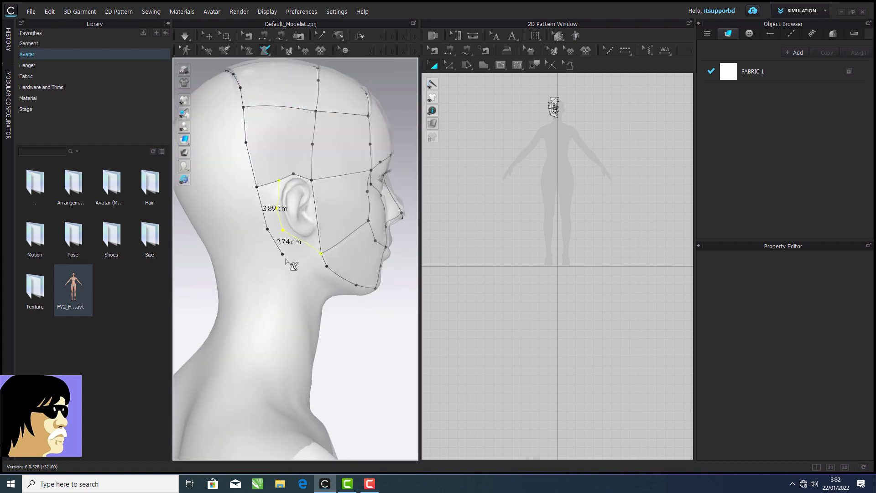
{"action": "key", "text": "Return"}
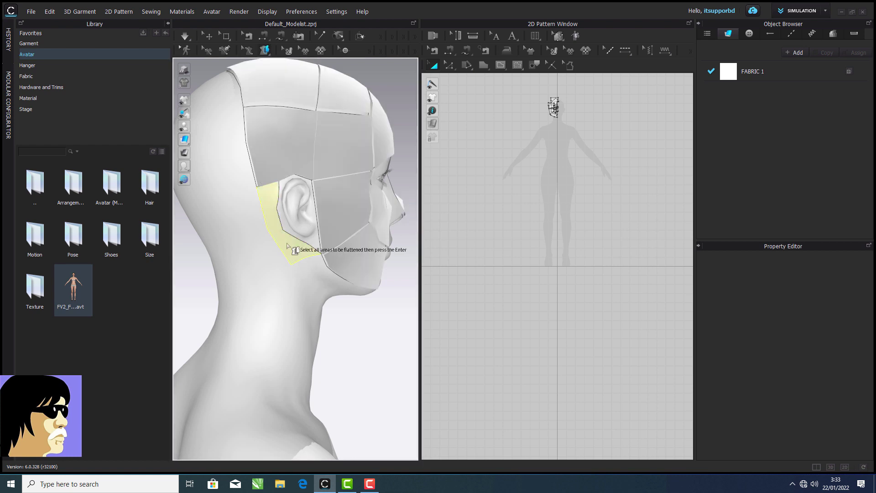
{"action": "left_click", "coordinate": [286, 247]}
Step: Outline the right underside of the jaw from the chin to below the ear, with about 5 cm and 3.3 cm segments along its lower edge
{"action": "right_click_drag", "start_coordinate": [287, 247], "coordinate": [315, 132]}
{"action": "left_click", "coordinate": [265, 50]}
{"action": "left_click", "coordinate": [307, 189]}
{"action": "left_click", "coordinate": [329, 200]}
{"action": "left_click", "coordinate": [328, 238]}
{"action": "right_click_drag", "start_coordinate": [328, 238], "coordinate": [354, 233]}
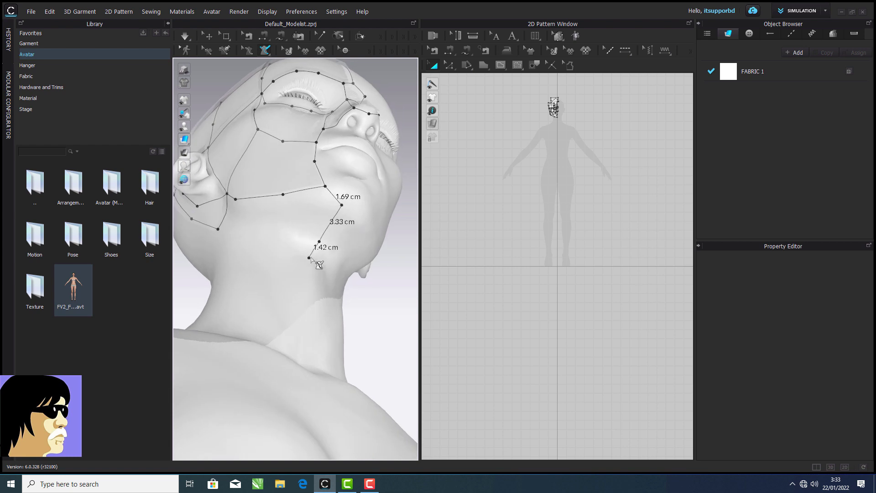
{"action": "left_click", "coordinate": [311, 257]}
{"action": "right_click_drag", "start_coordinate": [270, 246], "coordinate": [304, 288]}
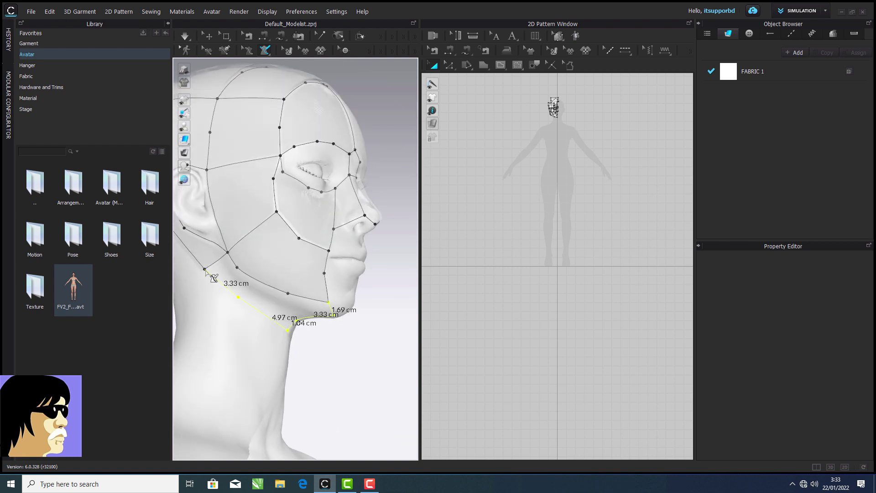
{"action": "left_click", "coordinate": [205, 270]}
Step: Flatten the outlined under-jaw area into a pattern piece
{"action": "left_click", "coordinate": [265, 51]}
{"action": "left_click", "coordinate": [278, 74]}
{"action": "left_click", "coordinate": [297, 314]}
{"action": "key", "text": "Return"}
Step: Outline the right front neck panel below the jaw, with about 4.4, 4.9 and 3.1 cm segments down its side, and flatten it
{"action": "scroll", "coordinate": [298, 314], "scroll_direction": "down", "scroll_amount": 3}
{"action": "right_click_drag", "start_coordinate": [299, 314], "coordinate": [306, 271]}
{"action": "scroll", "coordinate": [303, 269], "scroll_direction": "down", "scroll_amount": 2}
{"action": "left_click", "coordinate": [266, 51]}
{"action": "left_click", "coordinate": [270, 63]}
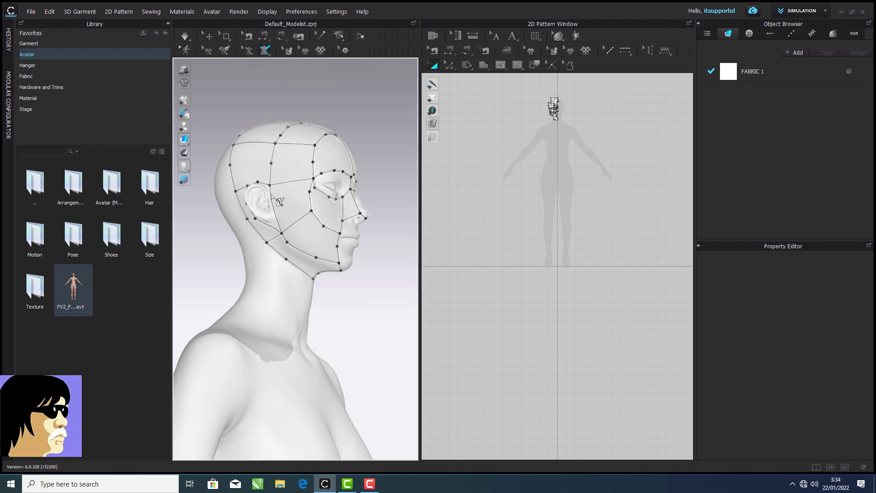
{"action": "right_click_drag", "start_coordinate": [280, 315], "coordinate": [300, 340]}
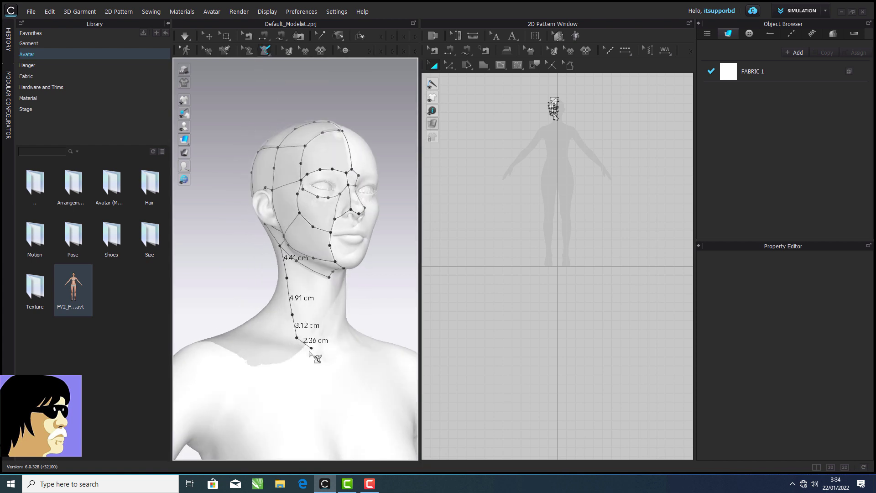
{"action": "left_click", "coordinate": [264, 50]}
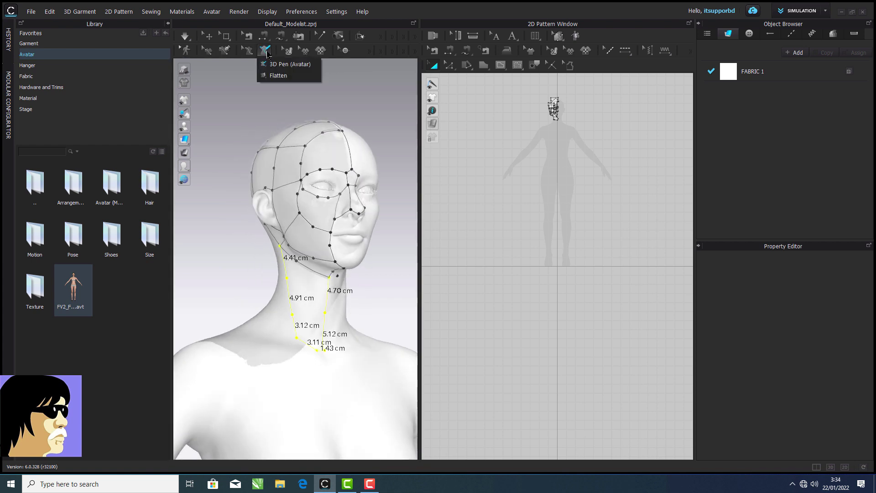
{"action": "left_click", "coordinate": [281, 73]}
{"action": "key", "text": "Return"}
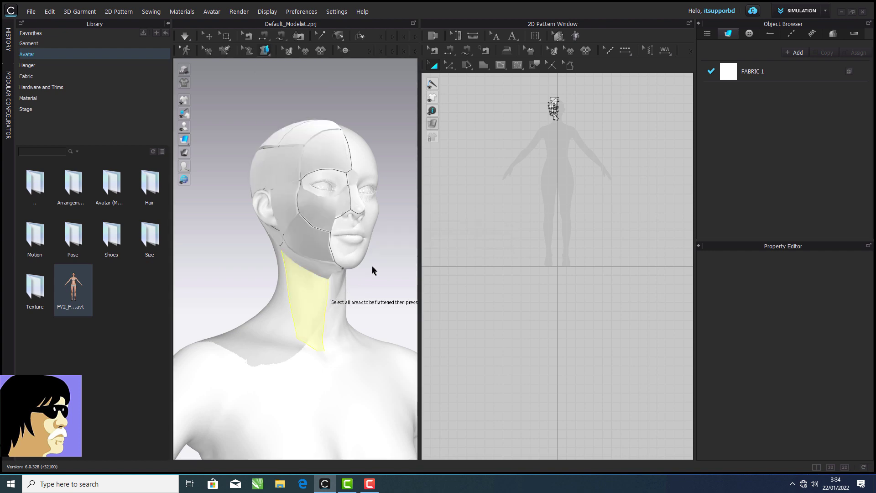
Step: Outline the rear crown area with about 6.3 cm and 2.1 cm centre-line segments and a 4.8 cm lower edge, and flatten it
{"action": "mouse_move", "coordinate": [371, 270]}
{"action": "right_mouse_down"}
{"action": "mouse_move", "coordinate": [348, 295]}
{"action": "mouse_move", "coordinate": [394, 294]}
{"action": "right_mouse_up"}
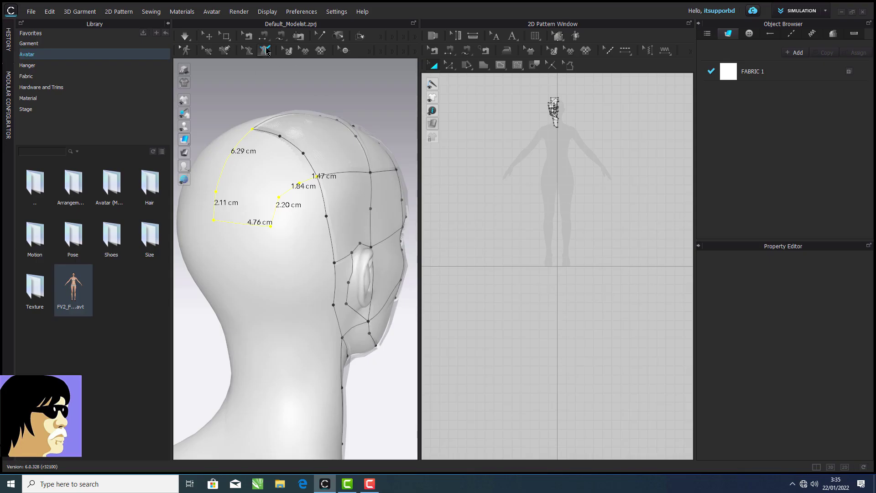
{"action": "left_click", "coordinate": [265, 50]}
{"action": "left_click", "coordinate": [281, 73]}
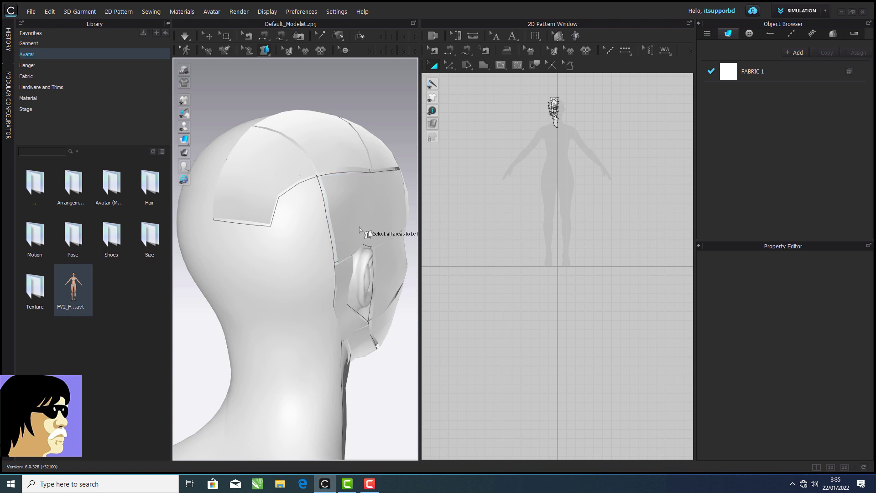
Step: Outline the area between the rear crown piece and the right ear, with about 2.4 cm rear segments and a 3.7 cm lower edge, and flatten it
{"action": "right_click_drag", "start_coordinate": [359, 227], "coordinate": [325, 205]}
{"action": "left_click", "coordinate": [265, 50]}
{"action": "left_click", "coordinate": [277, 62]}
{"action": "middle_click_drag", "start_coordinate": [239, 219], "coordinate": [250, 155]}
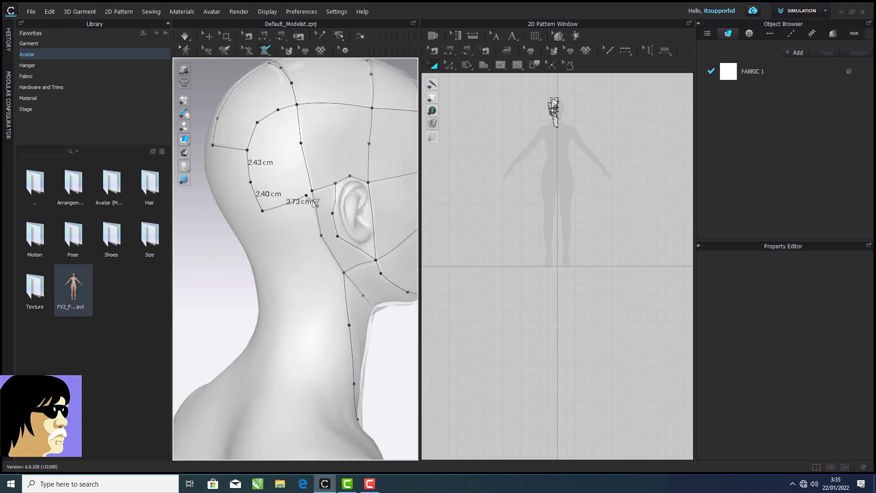
{"action": "left_click", "coordinate": [265, 50]}
{"action": "left_click", "coordinate": [281, 72]}
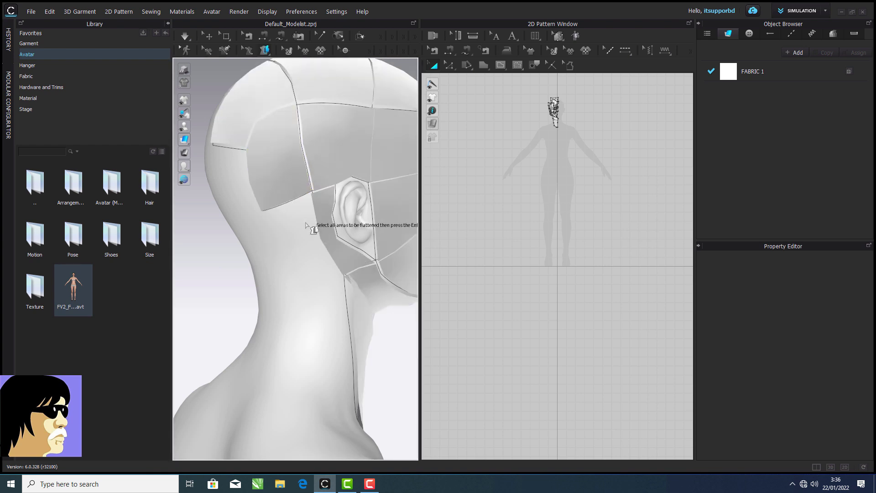
Step: Outline the area behind the right ear down to the neck, with about 2.8 cm and 3.1 cm rear segments, and flatten it
{"action": "right_click_drag", "start_coordinate": [307, 226], "coordinate": [293, 86]}
{"action": "left_click", "coordinate": [265, 49]}
{"action": "left_click", "coordinate": [288, 64]}
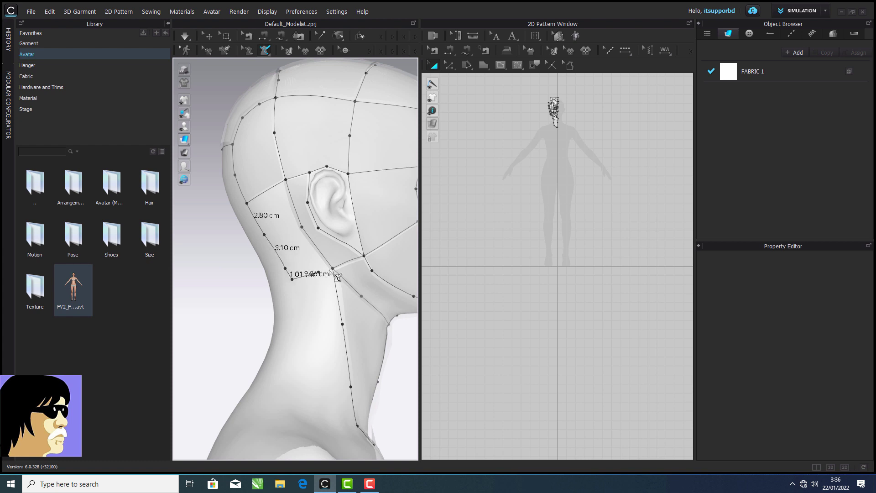
{"action": "left_click", "coordinate": [209, 38]}
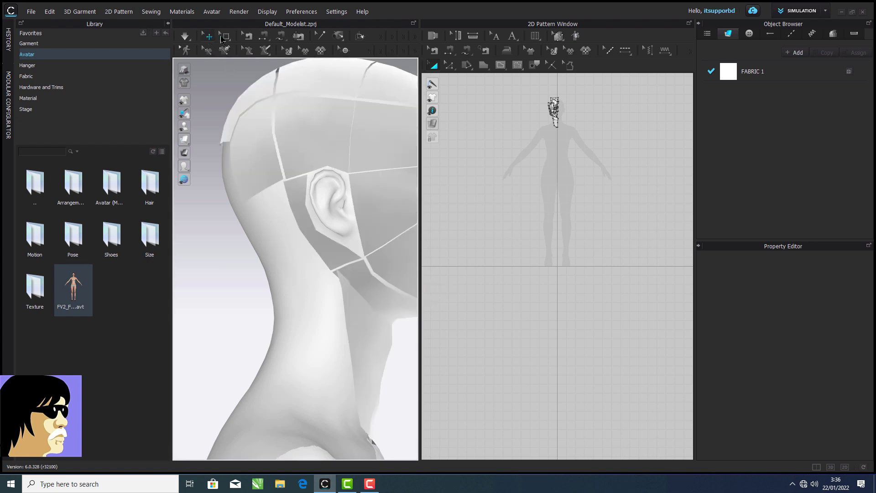
{"action": "left_click", "coordinate": [265, 49]}
{"action": "left_click", "coordinate": [279, 75]}
{"action": "left_click", "coordinate": [280, 251]}
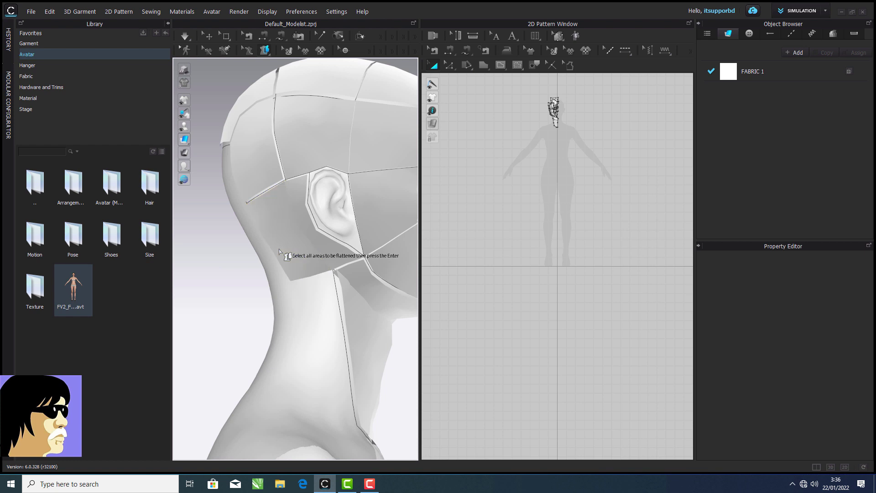
Step: Outline two stacked panels down the back of the head, with lower edges about 4.5 cm and 4.9 cm long
{"action": "right_click_drag", "start_coordinate": [279, 249], "coordinate": [315, 145]}
{"action": "left_click", "coordinate": [265, 49]}
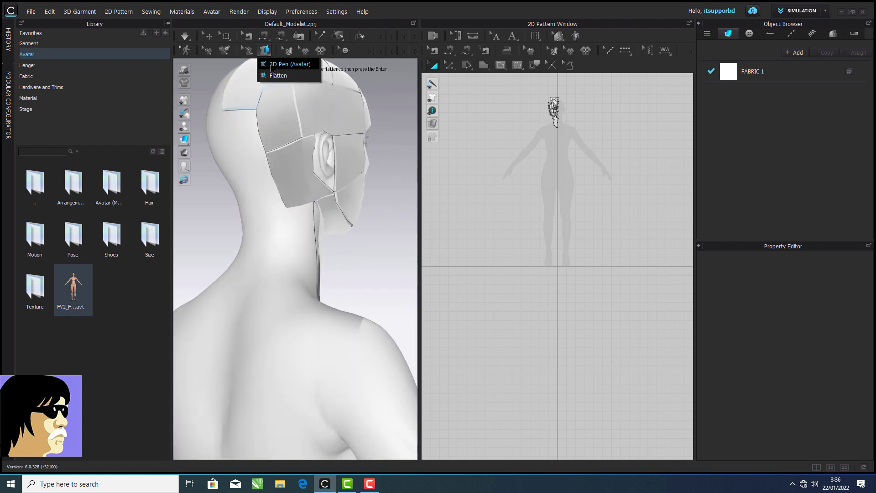
{"action": "left_click", "coordinate": [286, 61]}
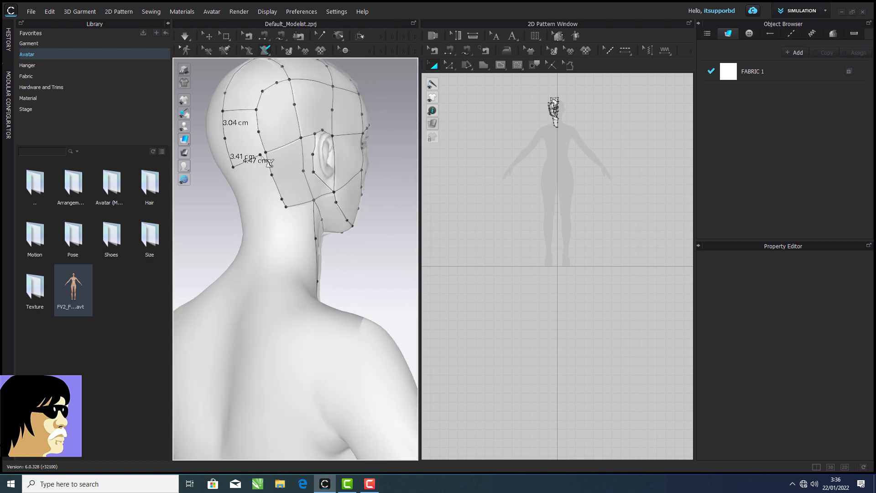
{"action": "left_click", "coordinate": [265, 153]}
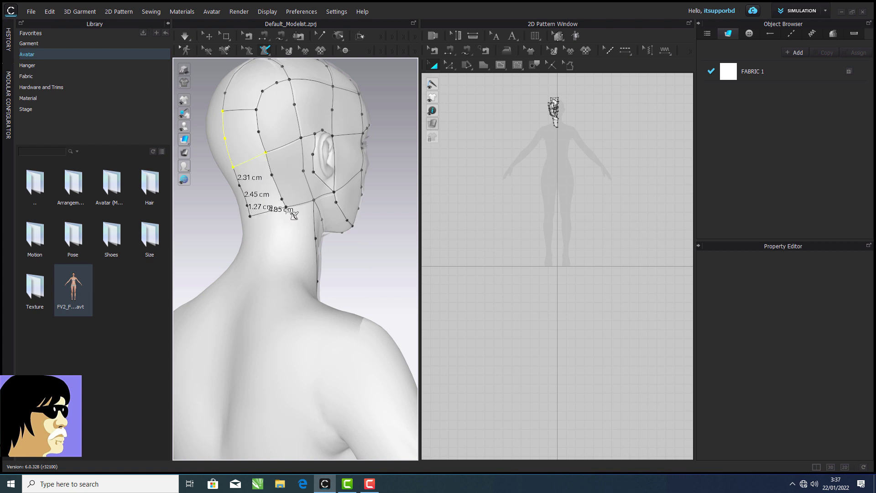
Step: Outline the right side neck panel down to the shoulder, with about 3.2, 2.6 and 2 cm segments down its rear edge
{"action": "mouse_move", "coordinate": [293, 215]}
{"action": "right_mouse_down"}
{"action": "mouse_move", "coordinate": [342, 227]}
{"action": "mouse_move", "coordinate": [296, 214]}
{"action": "right_mouse_up"}
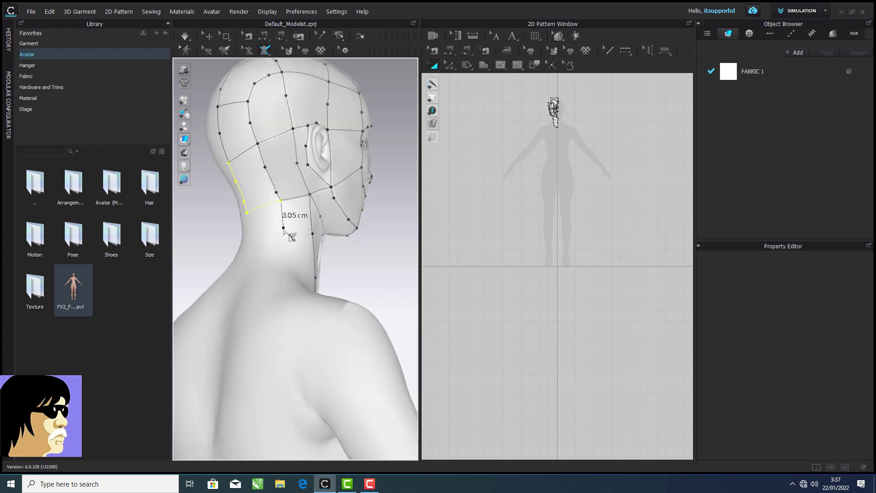
{"action": "left_click", "coordinate": [282, 250]}
{"action": "left_click", "coordinate": [280, 265]}
{"action": "right_click_drag", "start_coordinate": [279, 265], "coordinate": [236, 270]}
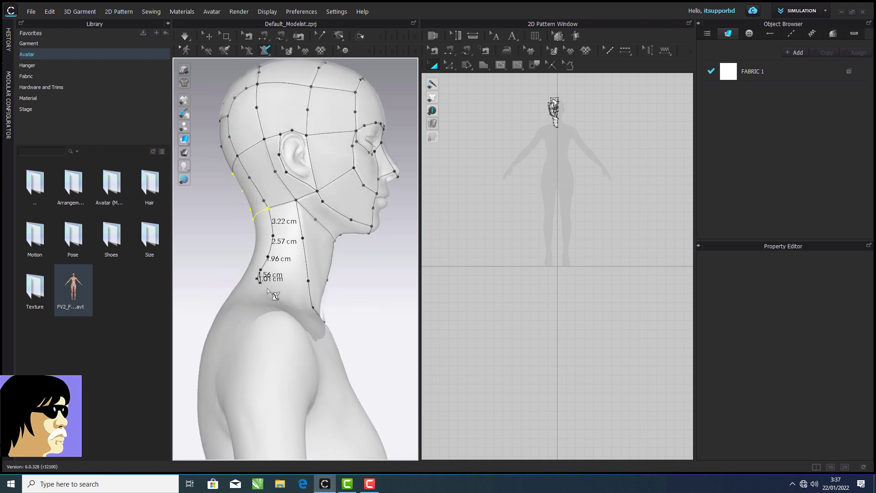
{"action": "right_click_drag", "start_coordinate": [298, 296], "coordinate": [447, 321]}
{"action": "double_click", "coordinate": [320, 307]}
Step: Outline the back neck panel with about 4.3, 4 and 1.5 cm centre-line segments and a base edge ending at the side neck panel
{"action": "right_click_drag", "start_coordinate": [269, 232], "coordinate": [297, 231]}
{"action": "left_click", "coordinate": [280, 223]}
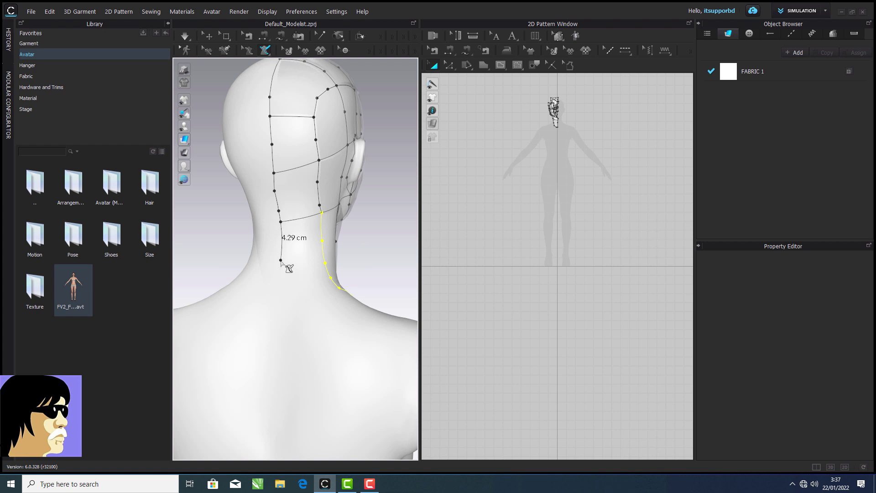
{"action": "right_click_drag", "start_coordinate": [318, 297], "coordinate": [279, 306]}
{"action": "scroll", "coordinate": [278, 286], "scroll_direction": "up", "scroll_amount": 4}
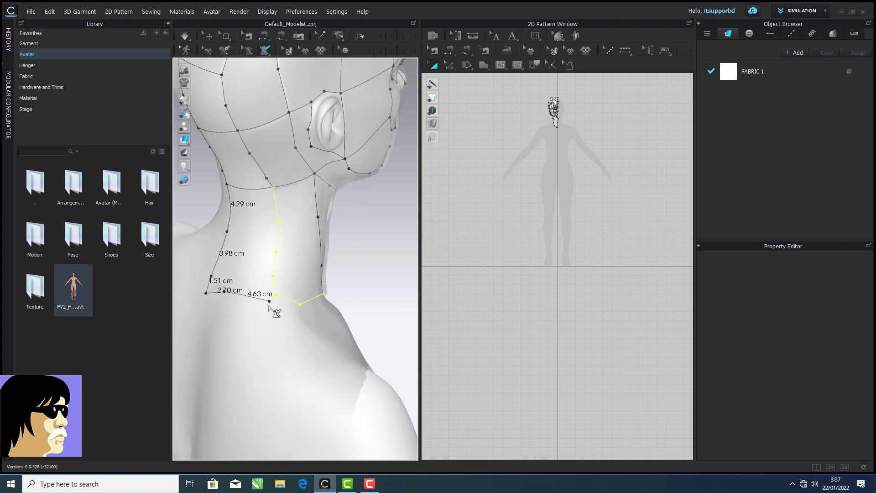
{"action": "double_click", "coordinate": [273, 291]}
Step: Correct the end point of the back neck panel's base line where it meets the side neck panel's lower corner
{"action": "right_click_drag", "start_coordinate": [353, 271], "coordinate": [331, 245]}
{"action": "scroll", "coordinate": [283, 229], "scroll_direction": "up", "scroll_amount": 5}
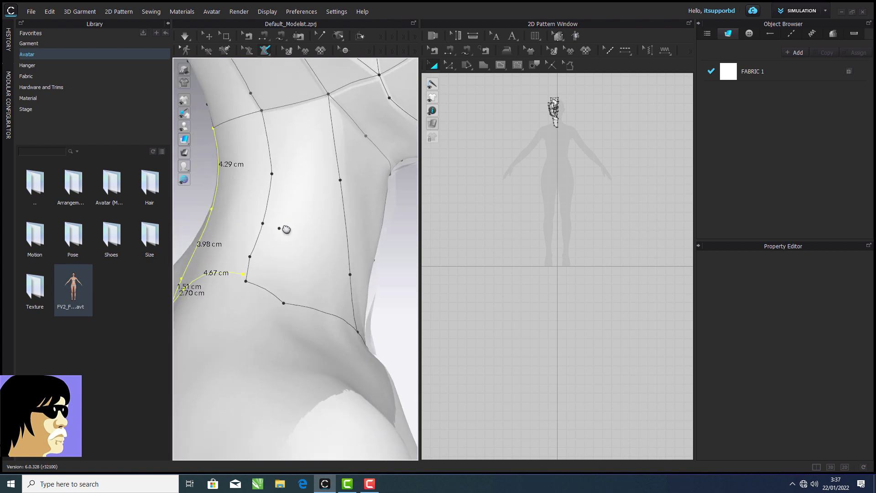
{"action": "double_click", "coordinate": [253, 254]}
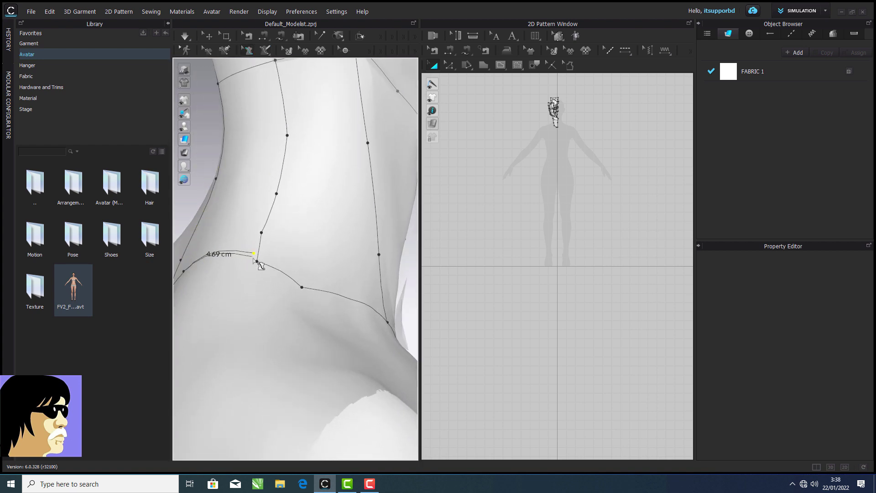
{"action": "left_click", "coordinate": [438, 269]}
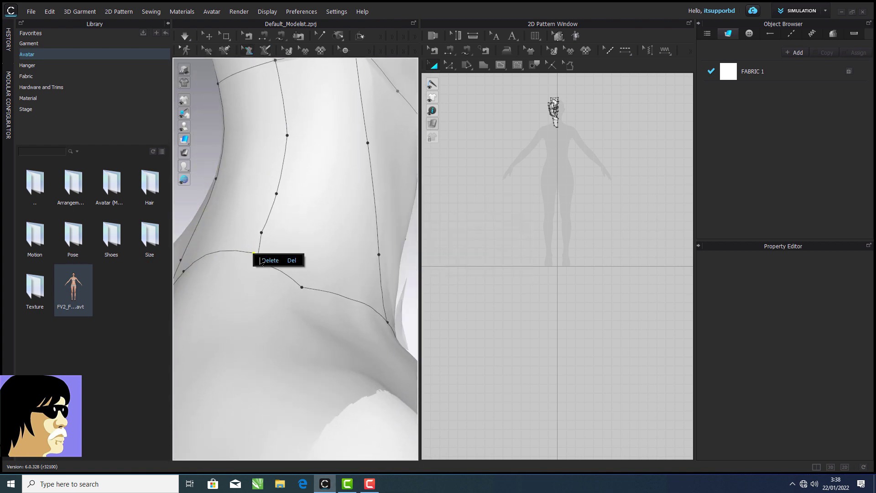
Step: Flatten the outlined side neck, back neck and back-of-head areas into pattern pieces
{"action": "scroll", "coordinate": [269, 263], "scroll_direction": "down", "scroll_amount": 2}
{"action": "right_click_drag", "start_coordinate": [269, 263], "coordinate": [293, 264]}
{"action": "left_click", "coordinate": [266, 52]}
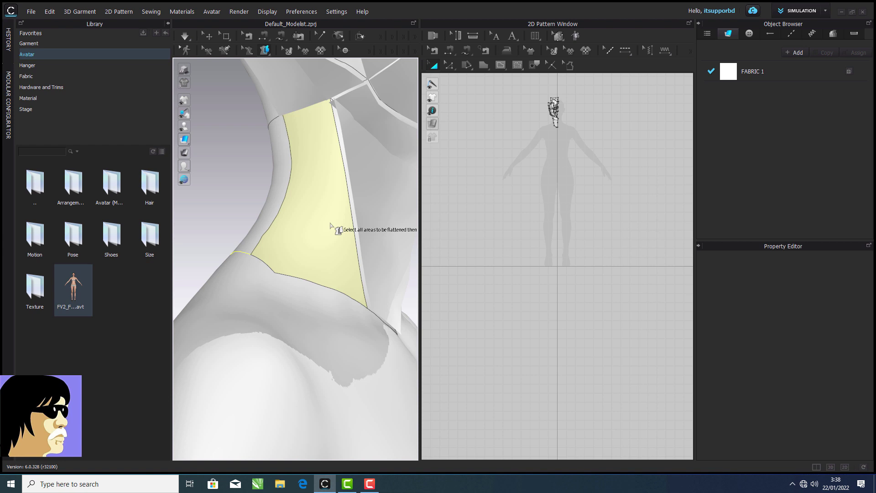
{"action": "key", "text": "Return"}
{"action": "scroll", "coordinate": [343, 253], "scroll_direction": "down", "scroll_amount": 3}
{"action": "right_click_drag", "start_coordinate": [345, 255], "coordinate": [380, 255]}
{"action": "left_click", "coordinate": [292, 233]}
{"action": "key", "text": "Return"}
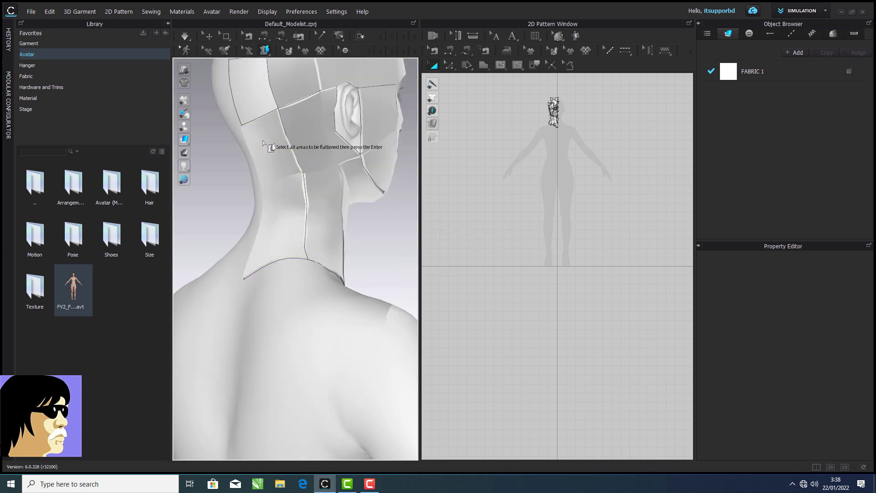
{"action": "right_click_drag", "start_coordinate": [267, 149], "coordinate": [293, 266]}
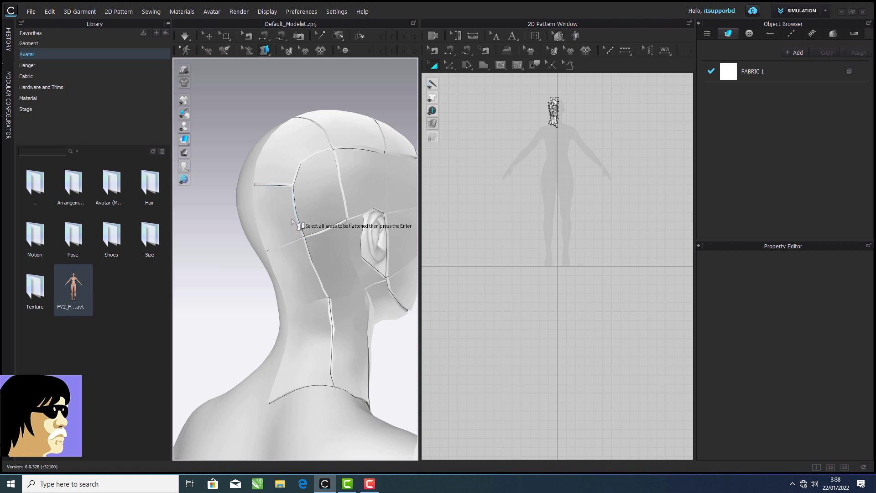
{"action": "mouse_move", "coordinate": [292, 219]}
{"action": "right_mouse_down"}
{"action": "mouse_move", "coordinate": [358, 256]}
{"action": "mouse_move", "coordinate": [401, 231]}
{"action": "mouse_move", "coordinate": [445, 226]}
{"action": "mouse_move", "coordinate": [296, 230]}
{"action": "right_mouse_up"}
Step: Move the brow-centre and nose pattern pieces out of the stacked pieces, placing the nose piece below the brow piece
{"action": "left_click", "coordinate": [285, 50]}
{"action": "left_click", "coordinate": [209, 36]}
{"action": "left_click", "coordinate": [337, 199]}
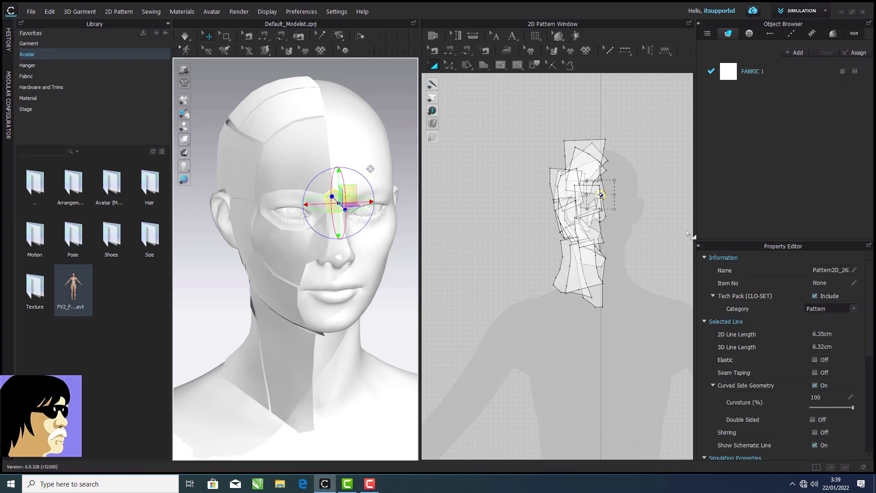
{"action": "scroll", "coordinate": [626, 199], "scroll_direction": "up", "scroll_amount": 5}
{"action": "left_click_drag", "start_coordinate": [554, 185], "coordinate": [622, 183]}
{"action": "left_click_drag", "start_coordinate": [557, 250], "coordinate": [632, 260]}
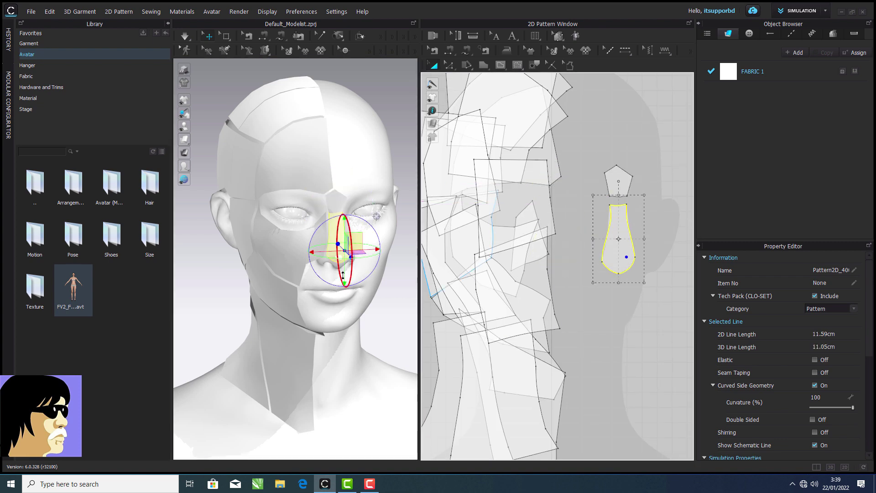
Step: Separate the side-of-nose piece from the stacked pieces and move it towards the nose piece
{"action": "left_click", "coordinate": [530, 228]}
{"action": "left_click_drag", "start_coordinate": [506, 220], "coordinate": [445, 202]}
{"action": "left_click", "coordinate": [286, 244]}
{"action": "left_click", "coordinate": [326, 225]}
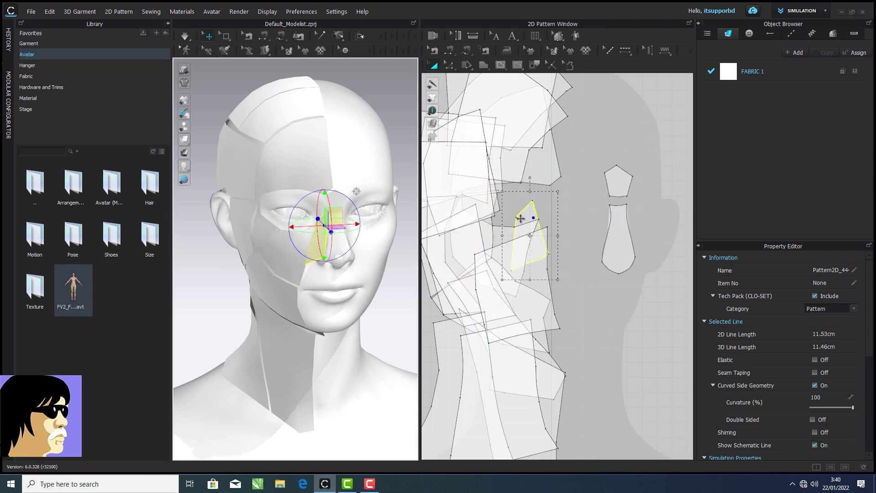
{"action": "left_click_drag", "start_coordinate": [523, 218], "coordinate": [571, 223]}
Step: Move the remaining stacked pieces clear of the avatar silhouette and arrange the separated nose pieces near the head's centre line
{"action": "scroll", "coordinate": [570, 223], "scroll_direction": "down", "scroll_amount": 5}
{"action": "left_click_drag", "start_coordinate": [508, 151], "coordinate": [555, 292]}
{"action": "left_click_drag", "start_coordinate": [553, 284], "coordinate": [461, 278]}
{"action": "left_click_drag", "start_coordinate": [556, 191], "coordinate": [566, 240]}
{"action": "left_click", "coordinate": [551, 265]}
{"action": "middle_click_drag", "start_coordinate": [553, 260], "coordinate": [586, 243]}
{"action": "left_click_drag", "start_coordinate": [586, 225], "coordinate": [579, 226]}
Step: Move the under-eye cheek piece out of the stack and arrange it beside the side-of-nose piece, next to the nose
{"action": "left_click", "coordinate": [481, 345]}
{"action": "left_click", "coordinate": [291, 257]}
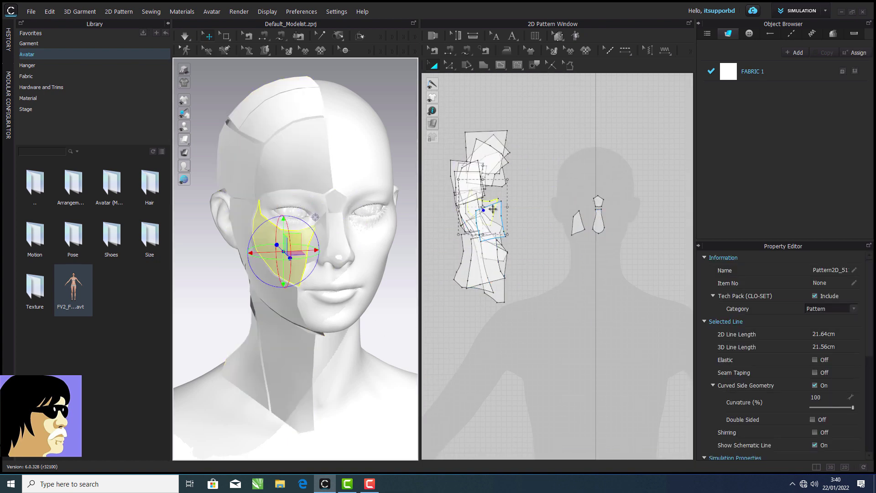
{"action": "left_click_drag", "start_coordinate": [493, 209], "coordinate": [570, 203]}
{"action": "left_click", "coordinate": [299, 276]}
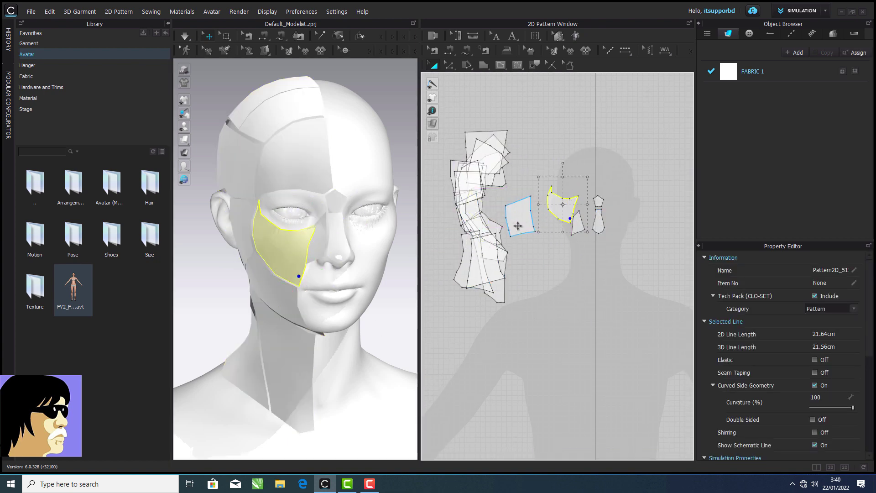
{"action": "left_click_drag", "start_coordinate": [518, 225], "coordinate": [503, 224]}
{"action": "left_click", "coordinate": [576, 227]}
{"action": "left_click_drag", "start_coordinate": [561, 207], "coordinate": [586, 227]}
{"action": "left_click_drag", "start_coordinate": [559, 221], "coordinate": [563, 221]}
Step: Move the lower-cheek piece below the under-eye cheek piece, and place the under-jaw piece below it
{"action": "left_click", "coordinate": [299, 309]}
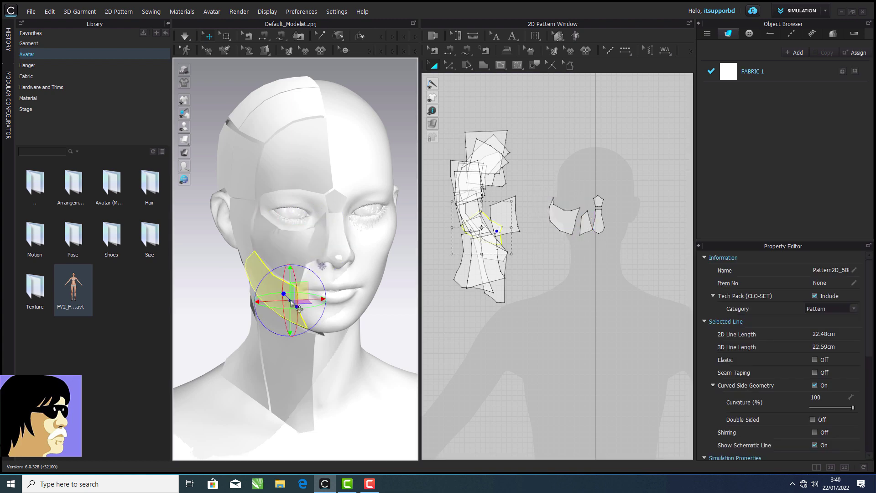
{"action": "left_click_drag", "start_coordinate": [497, 232], "coordinate": [568, 252]}
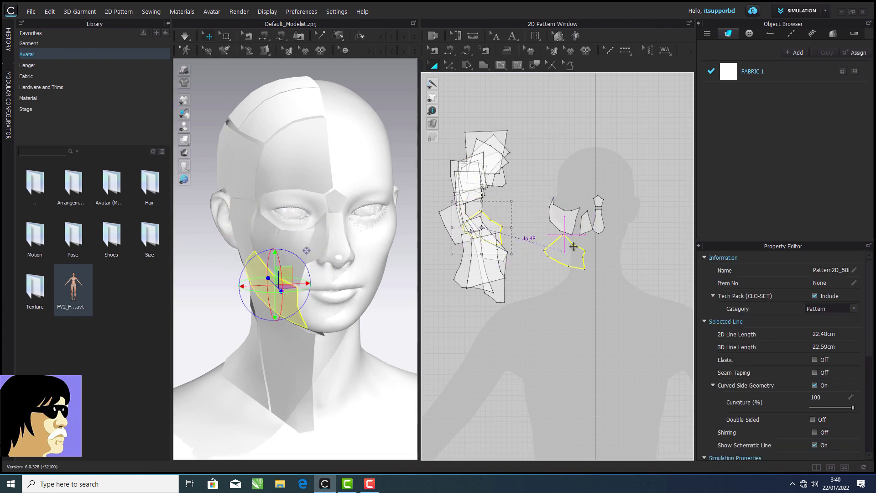
{"action": "scroll", "coordinate": [546, 303], "scroll_direction": "down", "scroll_amount": 2}
{"action": "middle_click_drag", "start_coordinate": [545, 303], "coordinate": [559, 284]}
{"action": "right_click_drag", "start_coordinate": [351, 292], "coordinate": [338, 255]}
{"action": "left_click", "coordinate": [307, 249]}
{"action": "left_click_drag", "start_coordinate": [505, 226], "coordinate": [559, 264]}
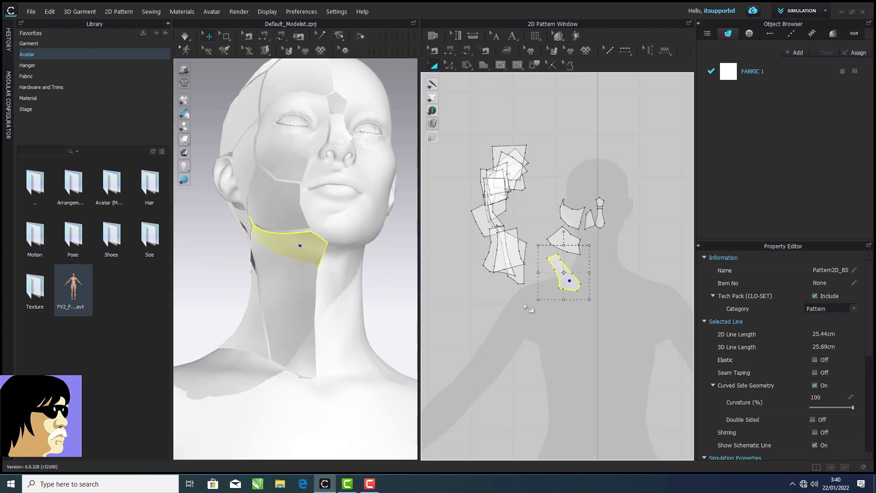
Step: Place the front neck piece below the under-jaw piece and move another neck piece clear of the stack
{"action": "left_click", "coordinate": [528, 306]}
{"action": "right_click_drag", "start_coordinate": [366, 214], "coordinate": [379, 248]}
{"action": "left_click", "coordinate": [291, 300]}
{"action": "left_click_drag", "start_coordinate": [515, 249], "coordinate": [473, 267]}
{"action": "left_click_drag", "start_coordinate": [519, 255], "coordinate": [572, 320]}
Step: Move the forehead piece out of the stack and place it above the under-eye cheek and brow pieces
{"action": "left_click", "coordinate": [563, 240]}
{"action": "left_click", "coordinate": [569, 210]}
{"action": "left_click", "coordinate": [601, 221]}
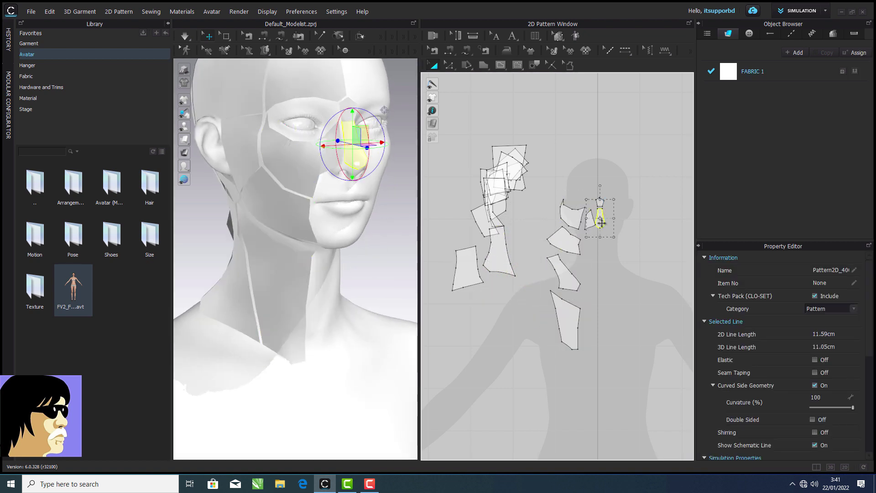
{"action": "left_click", "coordinate": [320, 77]}
{"action": "left_click_drag", "start_coordinate": [524, 184], "coordinate": [595, 181]}
{"action": "scroll", "coordinate": [393, 202], "scroll_direction": "down", "scroll_amount": 2}
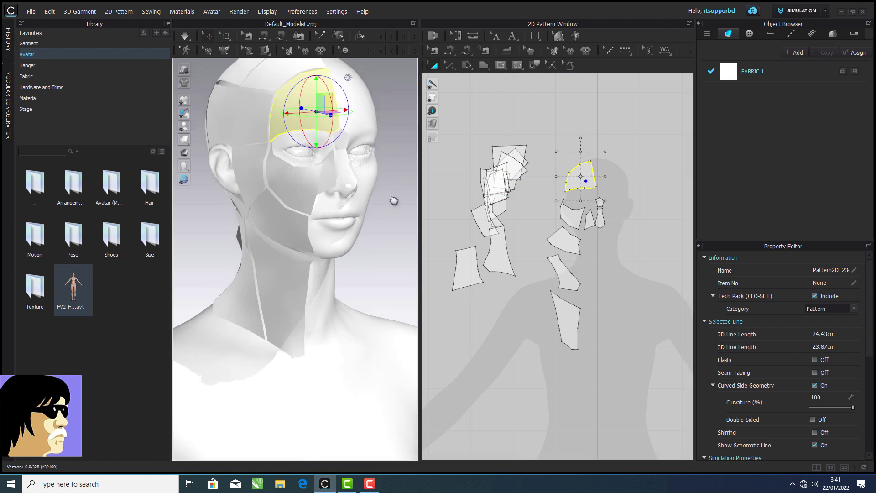
Step: Place the front crown piece above the forehead piece and separate the neighbouring piece from the top of the stack
{"action": "middle_click_drag", "start_coordinate": [393, 202], "coordinate": [383, 279]}
{"action": "left_click", "coordinate": [288, 133]}
{"action": "left_click_drag", "start_coordinate": [518, 146], "coordinate": [571, 119]}
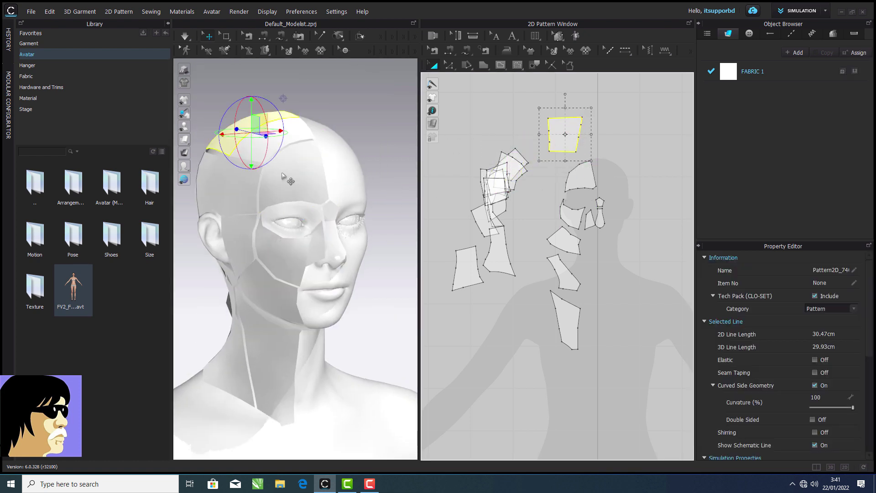
{"action": "left_click", "coordinate": [254, 195]}
{"action": "left_click", "coordinate": [266, 149]}
{"action": "left_click_drag", "start_coordinate": [520, 154], "coordinate": [556, 166]}
{"action": "left_click_drag", "start_coordinate": [568, 135], "coordinate": [576, 135]}
Step: Move the side-of-face piece in front of the ear out of the stack, next to the cheek pieces
{"action": "left_click", "coordinate": [240, 187]}
{"action": "left_click", "coordinate": [250, 244]}
{"action": "left_click_drag", "start_coordinate": [499, 207], "coordinate": [538, 220]}
{"action": "left_click", "coordinate": [511, 368]}
Step: Straighten both long side edges of the nose piece by deleting all their curve points
{"action": "scroll", "coordinate": [573, 276], "scroll_direction": "up", "scroll_amount": 4}
{"action": "left_click", "coordinate": [490, 254]}
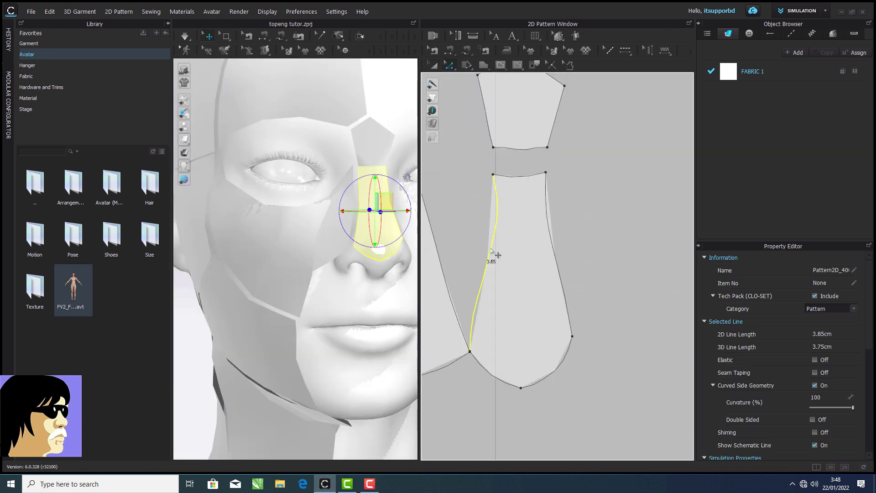
{"action": "right_click", "coordinate": [491, 248]}
{"action": "left_click", "coordinate": [554, 262]}
{"action": "left_click", "coordinate": [557, 259]}
{"action": "right_click", "coordinate": [556, 259]}
{"action": "left_click", "coordinate": [573, 308]}
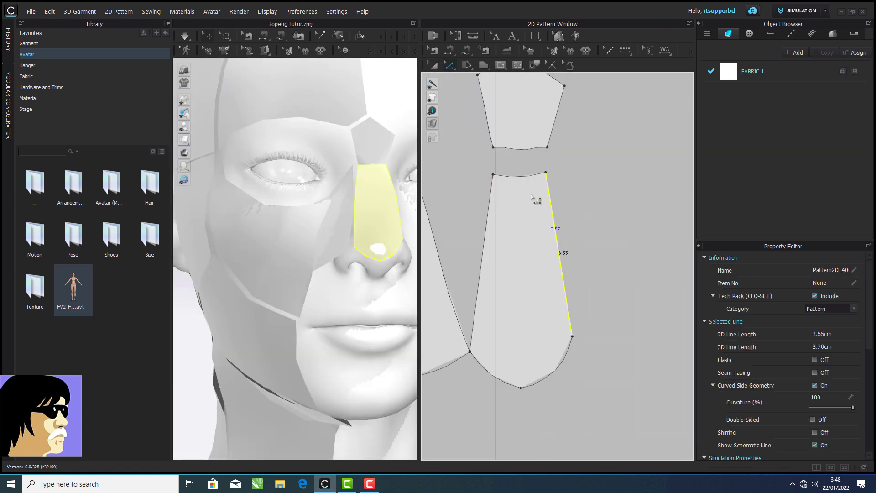
Step: Delete all curve points from the nose piece's upper edge and its two lower tip edges
{"action": "right_click", "coordinate": [524, 176]}
{"action": "left_click", "coordinate": [546, 225]}
{"action": "right_click", "coordinate": [512, 384]}
{"action": "left_click", "coordinate": [547, 249]}
{"action": "right_click", "coordinate": [557, 367]}
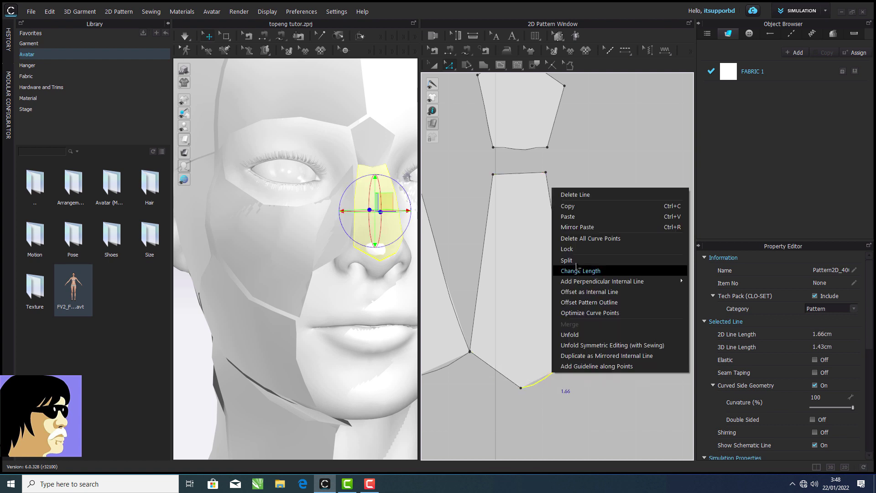
{"action": "left_click", "coordinate": [593, 247]}
Step: Move the nose piece clear of the side-of-nose piece, and level its upper and lower side corner points
{"action": "middle_click_drag", "start_coordinate": [480, 349], "coordinate": [504, 338]}
{"action": "key", "text": "a"}
{"action": "left_click_drag", "start_coordinate": [544, 243], "coordinate": [555, 233]}
{"action": "key", "text": "z"}
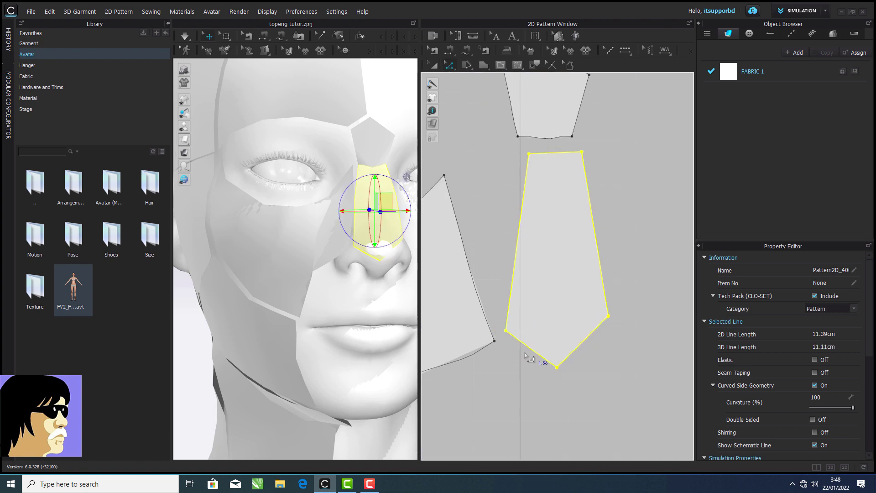
{"action": "left_click_drag", "start_coordinate": [507, 331], "coordinate": [505, 320]}
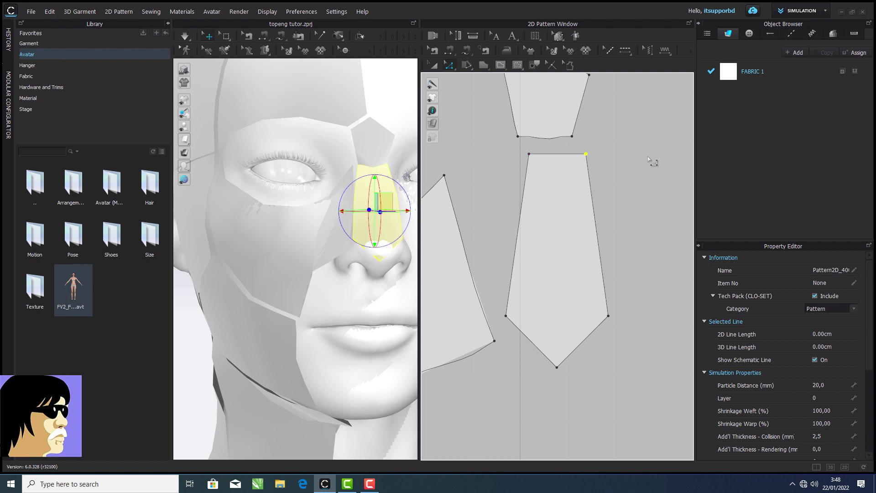
{"action": "left_click", "coordinate": [649, 159]}
Step: Move the brow-centre piece into line directly above the nose piece
{"action": "scroll", "coordinate": [545, 232], "scroll_direction": "down", "scroll_amount": 1}
{"action": "middle_click_drag", "start_coordinate": [545, 232], "coordinate": [531, 359]}
{"action": "left_click", "coordinate": [433, 66]}
{"action": "left_click_drag", "start_coordinate": [520, 183], "coordinate": [533, 195]}
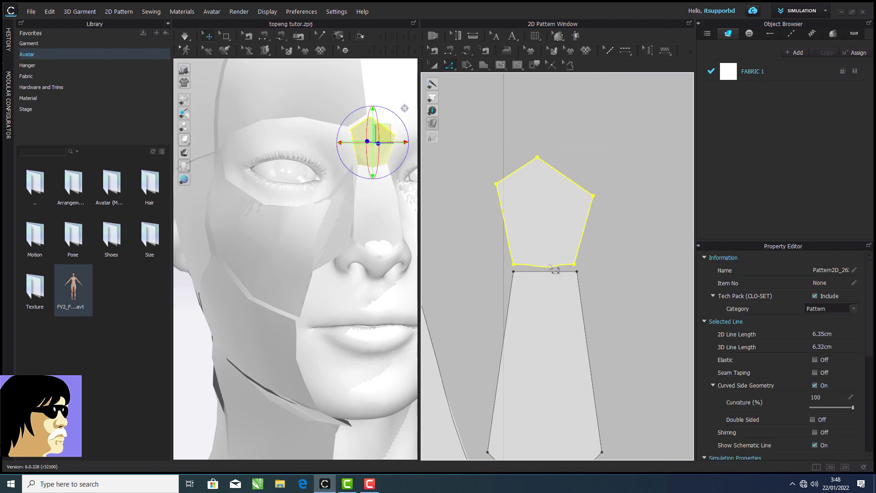
Step: Straighten the brow-centre piece's lower edge by deleting its curve points, and adjust its upper points to a symmetrical pentagon
{"action": "right_click", "coordinate": [551, 267]}
{"action": "left_click", "coordinate": [571, 329]}
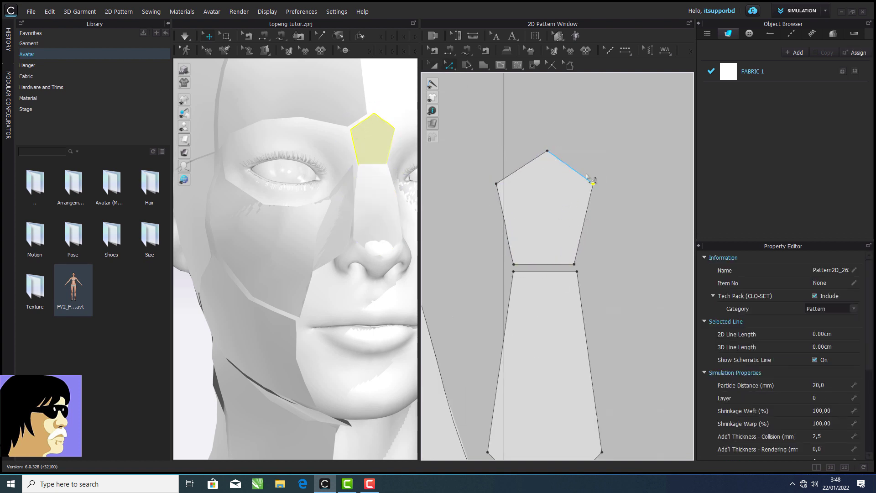
{"action": "left_click", "coordinate": [566, 144]}
{"action": "scroll", "coordinate": [512, 193], "scroll_direction": "down", "scroll_amount": 3}
{"action": "scroll", "coordinate": [540, 190], "scroll_direction": "up", "scroll_amount": 8}
{"action": "scroll", "coordinate": [503, 244], "scroll_direction": "down", "scroll_amount": 3}
Step: Move the side-of-nose piece up towards the nose piece
{"action": "left_click", "coordinate": [502, 249]}
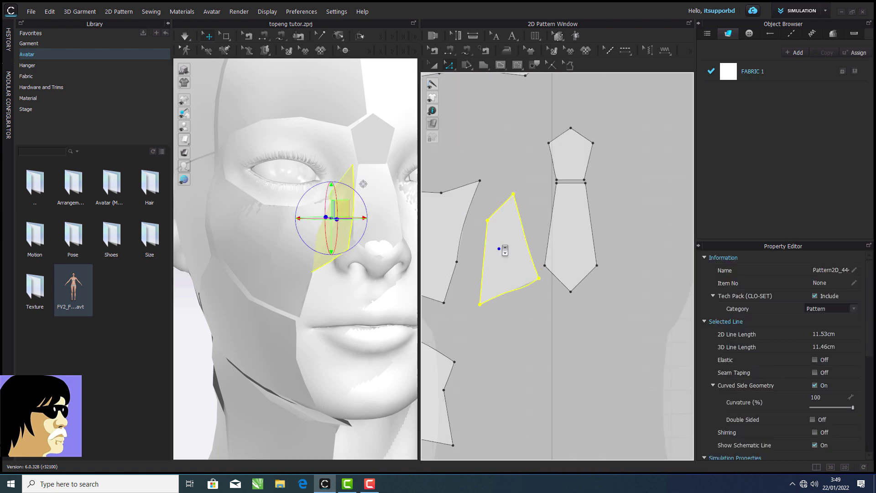
{"action": "left_click", "coordinate": [476, 160]}
{"action": "left_click", "coordinate": [436, 68]}
{"action": "left_click_drag", "start_coordinate": [508, 230], "coordinate": [514, 215]}
Step: Straighten all four edges of the side-of-nose piece by deleting their curve points
{"action": "right_click", "coordinate": [531, 222]}
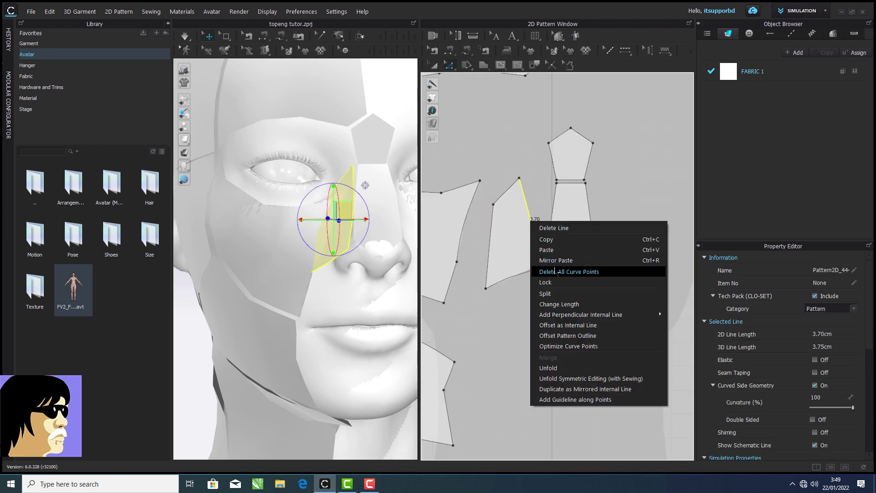
{"action": "left_click", "coordinate": [542, 272]}
{"action": "right_click", "coordinate": [518, 276]}
{"action": "left_click", "coordinate": [527, 327]}
{"action": "right_click", "coordinate": [489, 259]}
{"action": "left_click", "coordinate": [502, 309]}
{"action": "right_click", "coordinate": [507, 190]}
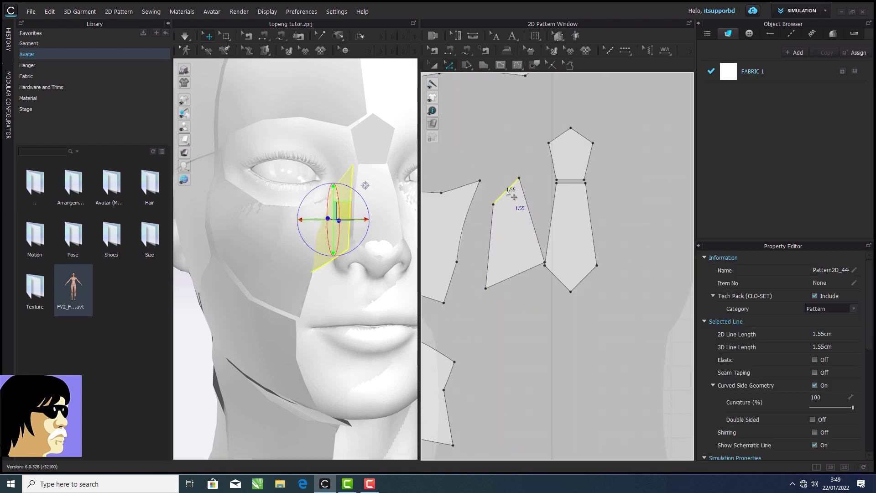
{"action": "left_click", "coordinate": [549, 241]}
Step: Rotate the side-of-nose piece and fit it alongside the nose piece's edge
{"action": "left_click", "coordinate": [434, 67]}
{"action": "left_click", "coordinate": [510, 208]}
{"action": "left_click_drag", "start_coordinate": [516, 156], "coordinate": [539, 166]}
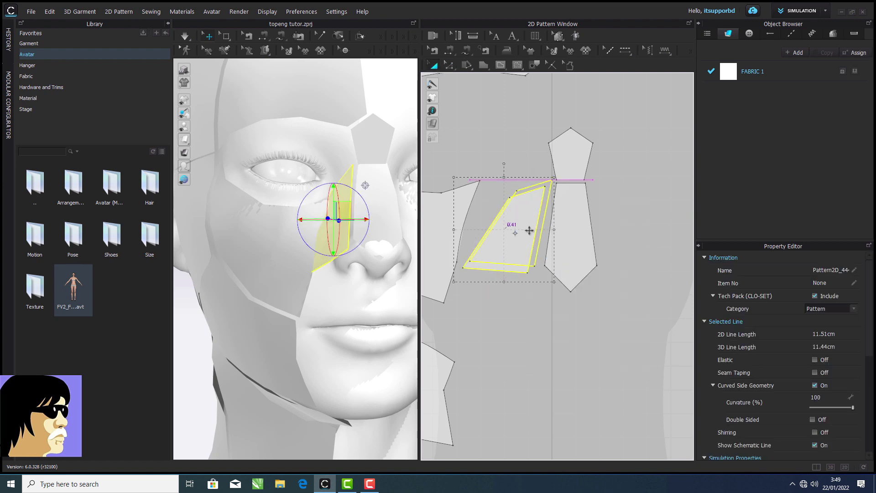
Step: Straighten the under-eye cheek piece's nose-side edge by deleting its curve points and its middle point
{"action": "left_click", "coordinate": [457, 246]}
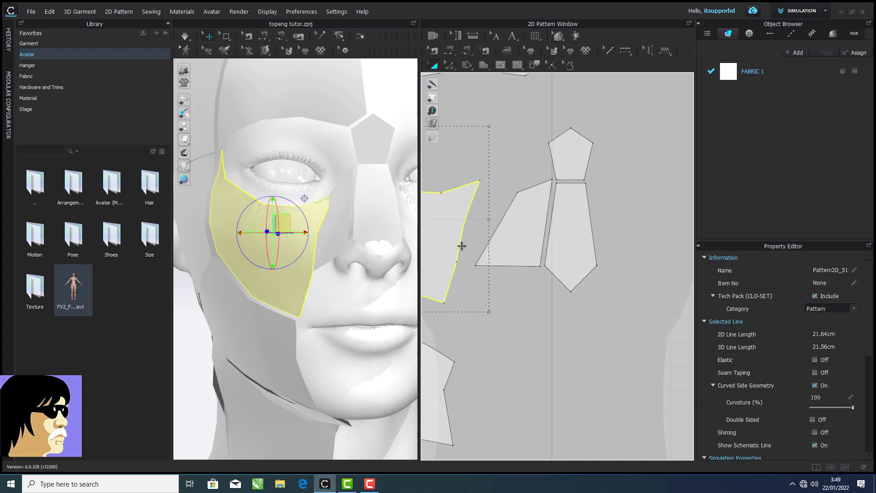
{"action": "middle_click_drag", "start_coordinate": [469, 247], "coordinate": [607, 235]}
{"action": "left_click", "coordinate": [483, 228]}
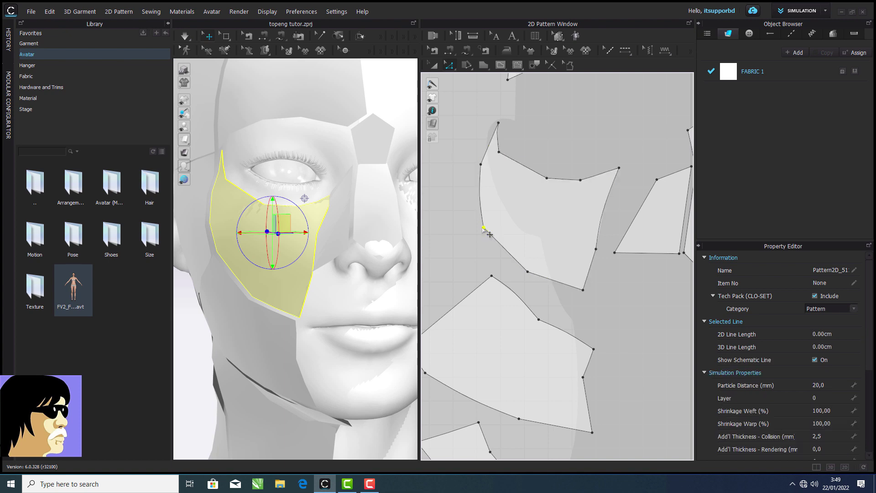
{"action": "right_click", "coordinate": [599, 233]}
{"action": "left_click", "coordinate": [617, 283]}
{"action": "right_click", "coordinate": [596, 250]}
{"action": "left_click", "coordinate": [614, 256]}
Step: Delete the two intermediate points from the lower outer edge of the under-eye cheek piece
{"action": "scroll", "coordinate": [573, 290], "scroll_direction": "down", "scroll_amount": 2}
{"action": "right_click", "coordinate": [536, 274]}
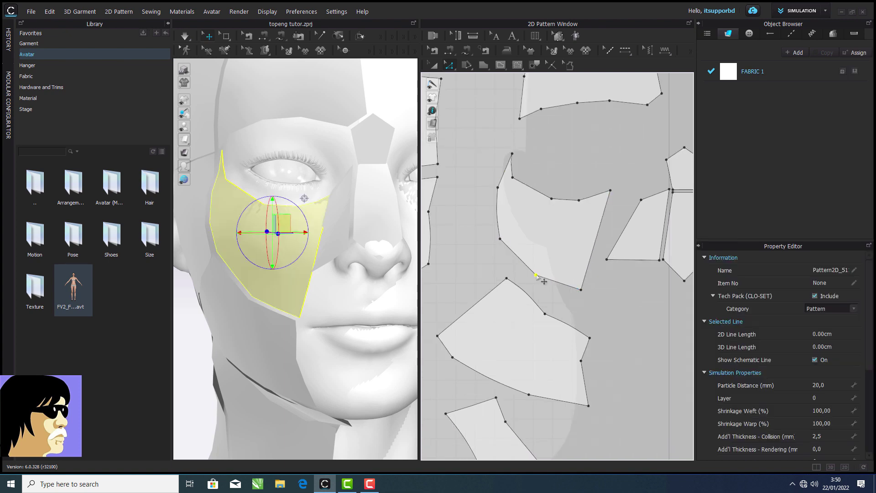
{"action": "left_click", "coordinate": [554, 281]}
{"action": "right_click", "coordinate": [499, 237]}
{"action": "left_click", "coordinate": [516, 243]}
{"action": "left_click", "coordinate": [497, 189]}
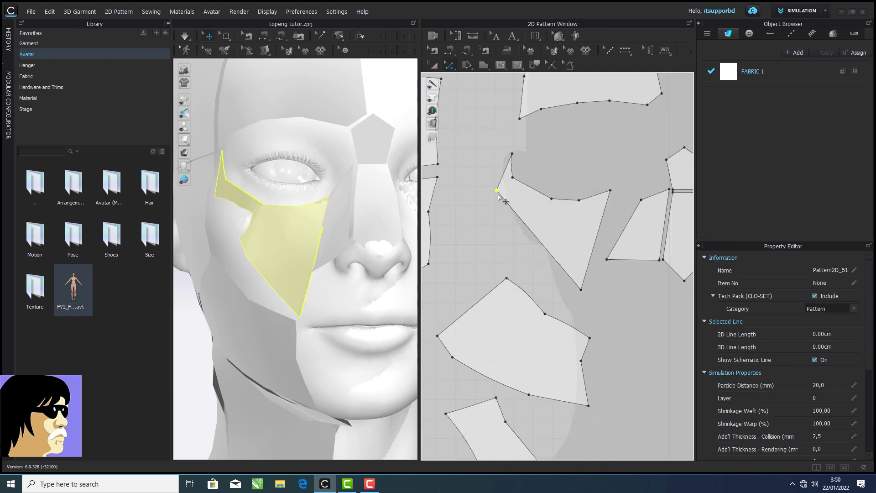
Step: Bend the under-eye cheek piece's outer edge into a smooth outward curve with Edit Curvature
{"action": "left_click", "coordinate": [450, 65]}
{"action": "left_click", "coordinate": [475, 88]}
{"action": "left_click_drag", "start_coordinate": [532, 231], "coordinate": [514, 248]}
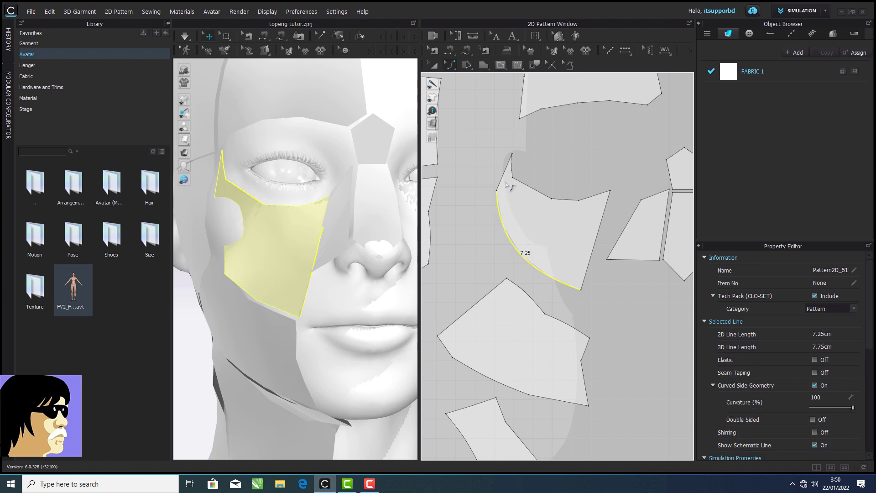
{"action": "left_click", "coordinate": [534, 154]}
{"action": "mouse_move", "coordinate": [361, 196]}
{"action": "right_mouse_down"}
{"action": "mouse_move", "coordinate": [411, 187]}
{"action": "mouse_move", "coordinate": [372, 198]}
{"action": "right_mouse_up"}
{"action": "scroll", "coordinate": [546, 206], "scroll_direction": "up", "scroll_amount": 2}
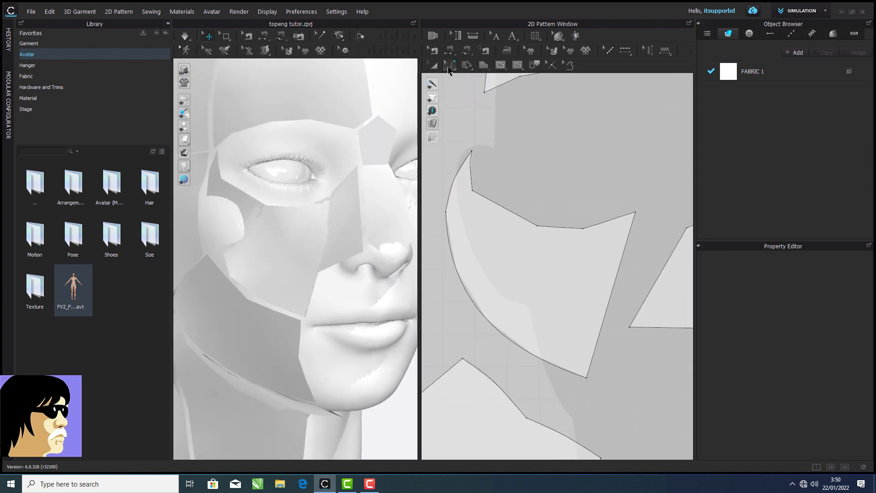
Step: Delete the intermediate points from the cheek piece's eye-side edge, undoing the deletion that removes its upper tip
{"action": "right_click", "coordinate": [473, 192]}
{"action": "left_click", "coordinate": [488, 198]}
{"action": "right_click", "coordinate": [536, 223]}
{"action": "left_click", "coordinate": [558, 229]}
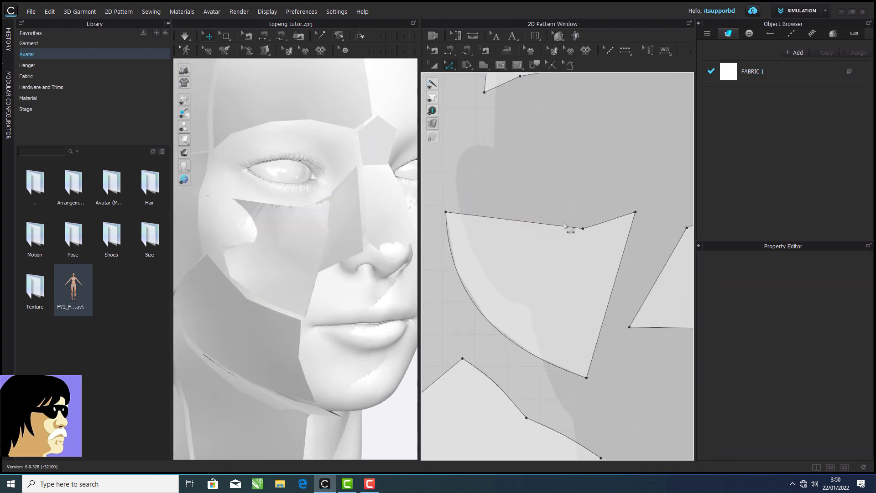
{"action": "left_click", "coordinate": [53, 14]}
{"action": "left_click", "coordinate": [54, 22]}
{"action": "right_click", "coordinate": [540, 225]}
{"action": "left_click", "coordinate": [560, 231]}
{"action": "right_click", "coordinate": [584, 229]}
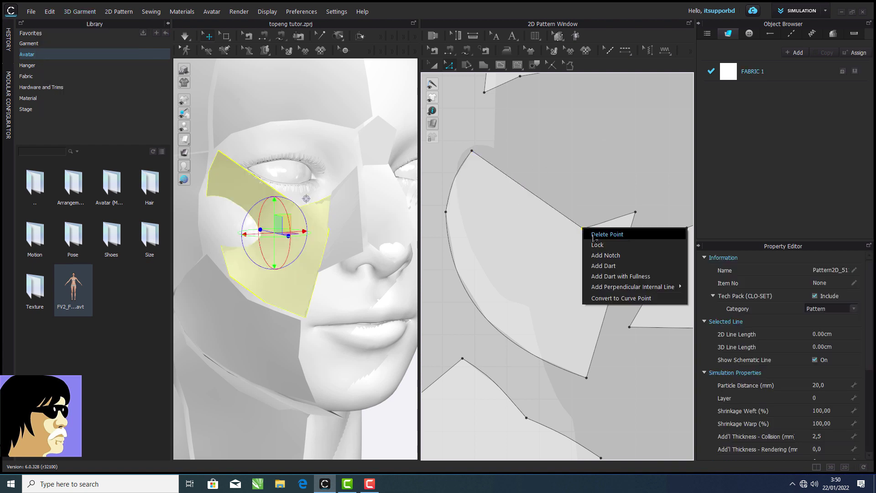
{"action": "left_click", "coordinate": [605, 235]}
Step: Bend the cheek piece's eye-side edge into one smooth inward curve
{"action": "left_click", "coordinate": [450, 65]}
{"action": "left_click", "coordinate": [474, 112]}
{"action": "left_click_drag", "start_coordinate": [565, 187], "coordinate": [573, 225]}
{"action": "scroll", "coordinate": [552, 197], "scroll_direction": "down", "scroll_amount": 5}
{"action": "key", "text": "a"}
{"action": "left_click", "coordinate": [611, 293]}
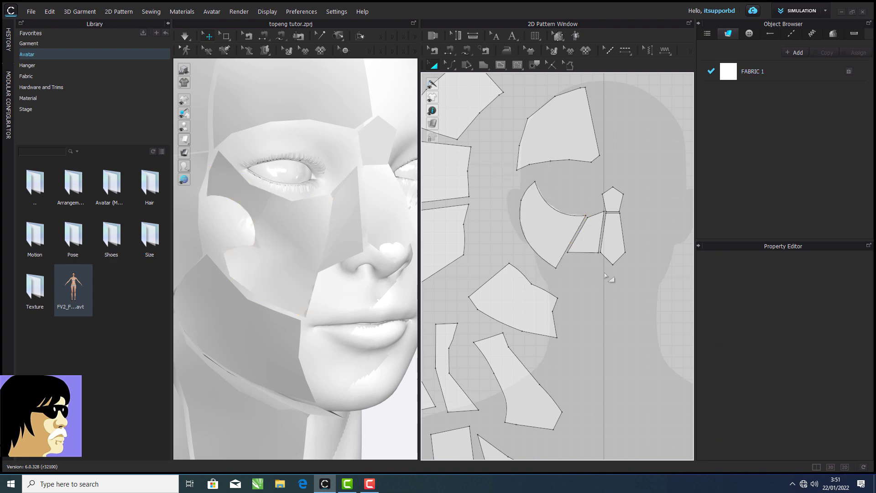
Step: Move the lower-cheek piece up close beneath the under-eye cheek piece
{"action": "scroll", "coordinate": [548, 249], "scroll_direction": "down", "scroll_amount": 5}
{"action": "scroll", "coordinate": [545, 244], "scroll_direction": "up", "scroll_amount": 6}
{"action": "left_click_drag", "start_coordinate": [507, 260], "coordinate": [521, 238]}
{"action": "middle_click_drag", "start_coordinate": [525, 239], "coordinate": [549, 246]}
{"action": "left_click_drag", "start_coordinate": [539, 254], "coordinate": [532, 248]}
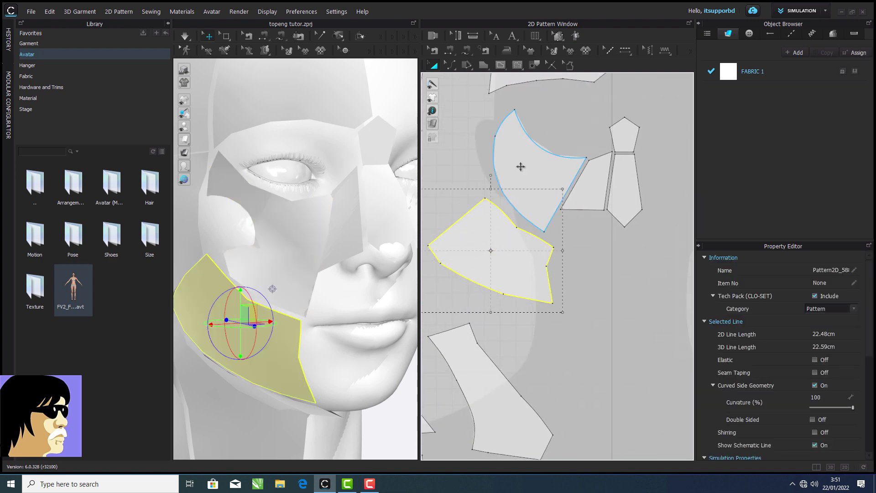
Step: Straighten the lower-cheek piece's upper edge by deleting its curve points and its middle point
{"action": "left_click", "coordinate": [450, 65]}
{"action": "left_click", "coordinate": [470, 78]}
{"action": "right_click", "coordinate": [501, 211]}
{"action": "left_click", "coordinate": [526, 261]}
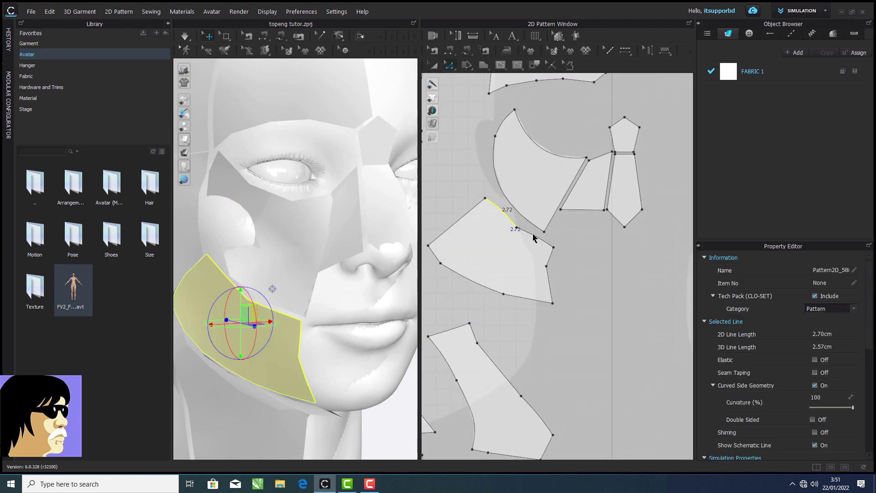
{"action": "left_click", "coordinate": [535, 238]}
{"action": "key", "text": "ctrl+z"}
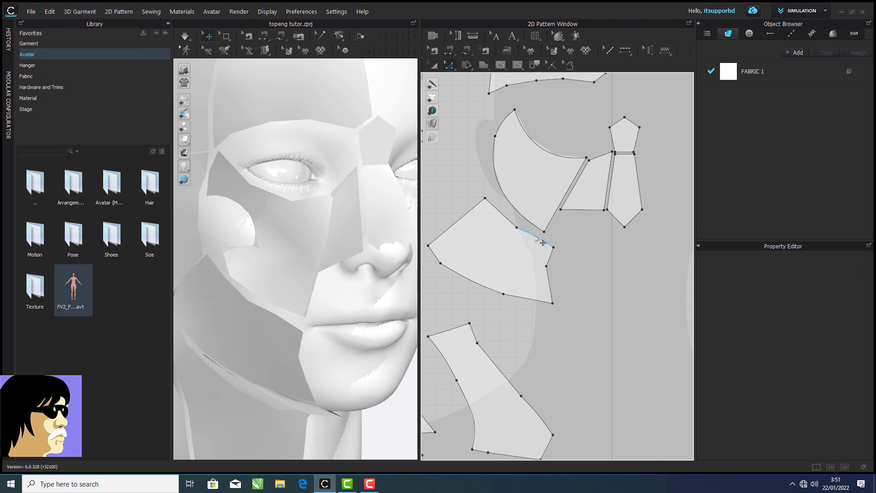
{"action": "right_click", "coordinate": [518, 228]}
{"action": "left_click", "coordinate": [541, 278]}
{"action": "left_click", "coordinate": [517, 227]}
{"action": "key", "text": "Delete"}
Step: Curve the lower-cheek piece's upper edge inward to follow the under-eye cheek piece
{"action": "left_click", "coordinate": [450, 65]}
{"action": "left_click", "coordinate": [473, 113]}
{"action": "left_click_drag", "start_coordinate": [513, 218], "coordinate": [505, 223]}
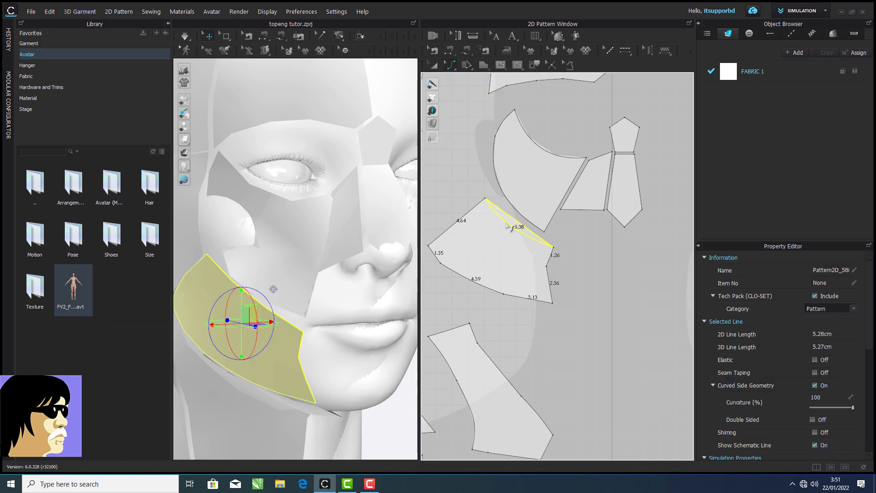
Step: Delete the intermediate points from the lower-cheek piece's mouth-side and lower edges
{"action": "left_click", "coordinate": [547, 266]}
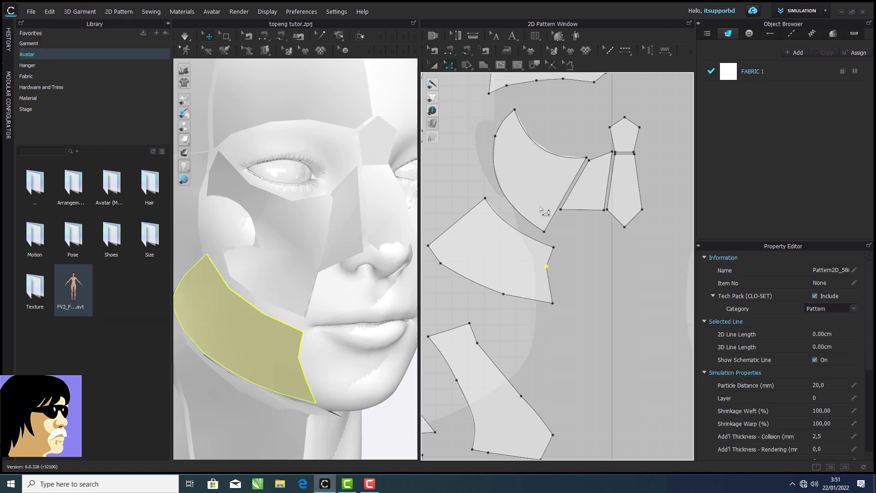
{"action": "right_click", "coordinate": [546, 266]}
{"action": "left_click", "coordinate": [552, 271]}
{"action": "left_click", "coordinate": [553, 273]}
{"action": "right_click", "coordinate": [440, 264]}
{"action": "left_click", "coordinate": [448, 270]}
{"action": "left_click", "coordinate": [503, 295]}
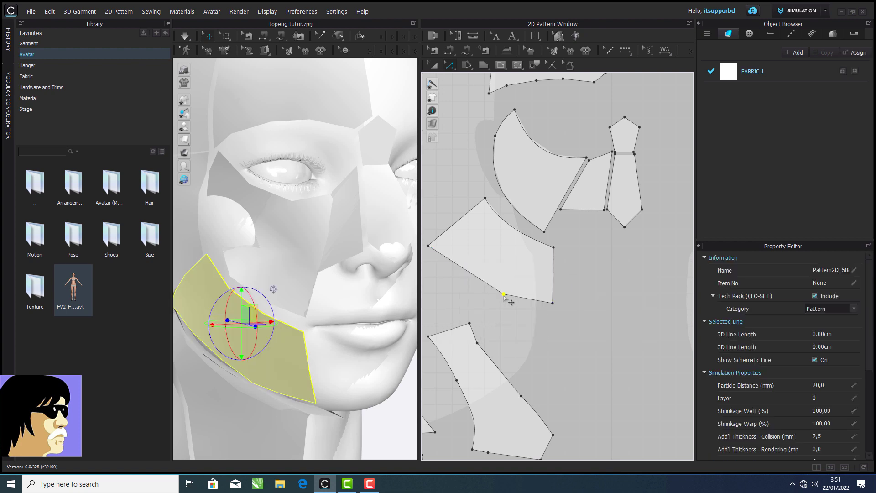
{"action": "key", "text": "Delete"}
Step: Curve the lower-cheek piece's lower edge outward and move the piece against the under-eye cheek piece
{"action": "left_click", "coordinate": [450, 65]}
{"action": "left_click", "coordinate": [473, 113]}
{"action": "left_click_drag", "start_coordinate": [493, 276], "coordinate": [486, 286]}
{"action": "left_click", "coordinate": [433, 66]}
{"action": "left_click_drag", "start_coordinate": [509, 250], "coordinate": [499, 233]}
{"action": "scroll", "coordinate": [561, 261], "scroll_direction": "down", "scroll_amount": 5}
{"action": "left_click", "coordinate": [561, 261]}
Step: Save the project
{"action": "scroll", "coordinate": [354, 298], "scroll_direction": "down", "scroll_amount": 5}
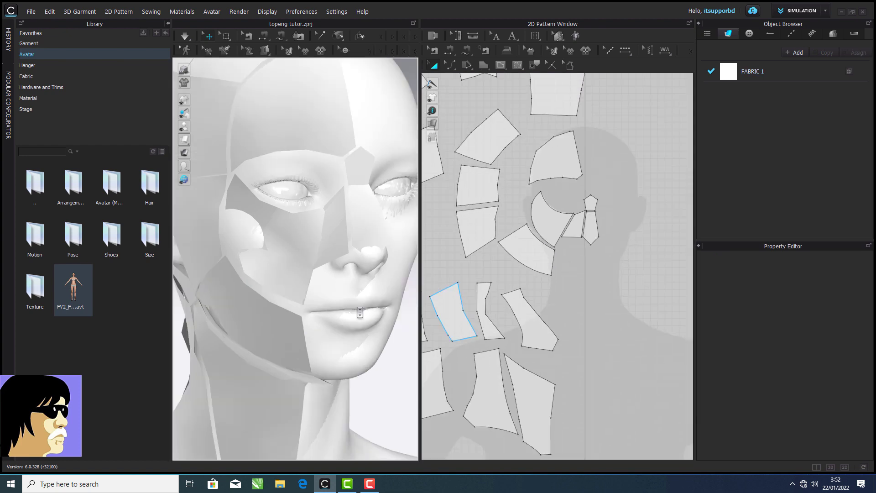
{"action": "scroll", "coordinate": [504, 255], "scroll_direction": "down", "scroll_amount": 4}
{"action": "scroll", "coordinate": [503, 255], "scroll_direction": "up", "scroll_amount": 3}
{"action": "middle_click_drag", "start_coordinate": [504, 254], "coordinate": [524, 249]}
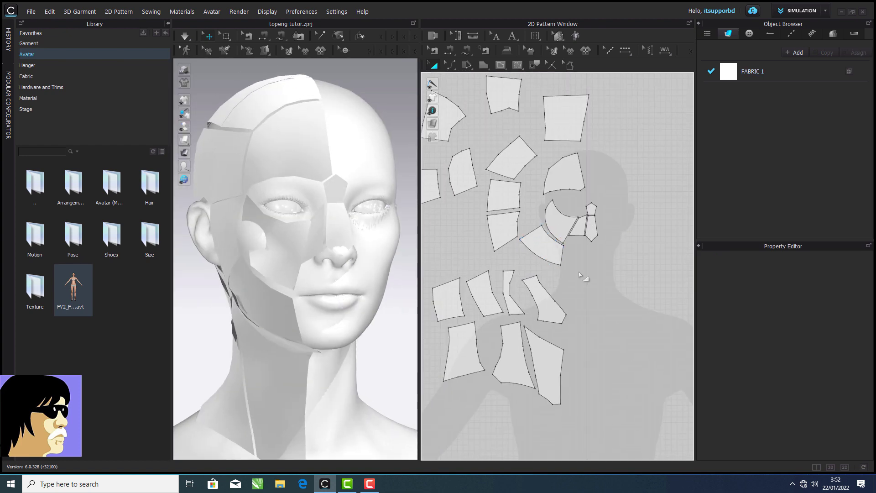
{"action": "left_click", "coordinate": [36, 13]}
{"action": "left_click", "coordinate": [44, 54]}
{"action": "left_click", "coordinate": [371, 484]}
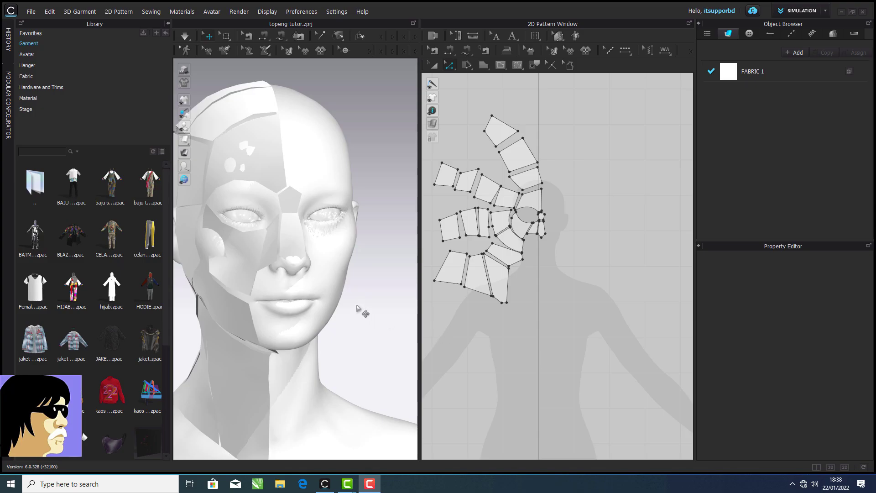
Step: Examine the forehead and upper side-row pieces by selecting each in 2D and locating it on the 3D head
{"action": "scroll", "coordinate": [506, 236], "scroll_direction": "up", "scroll_amount": 8}
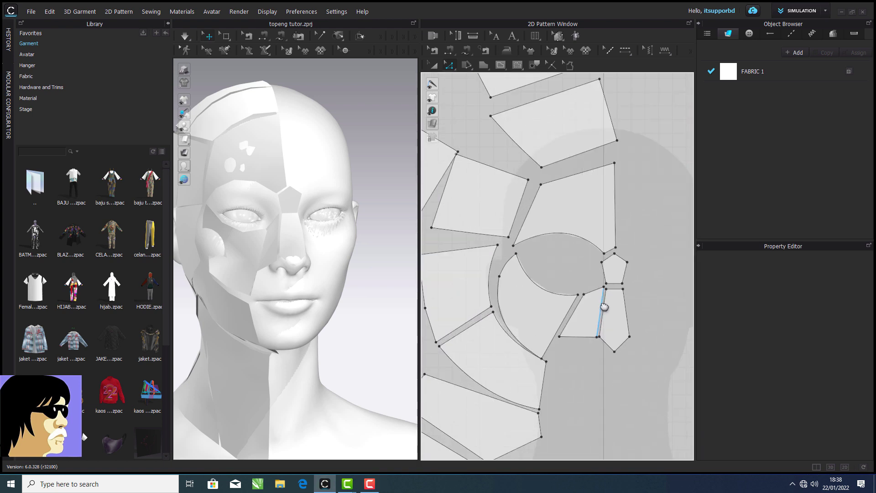
{"action": "scroll", "coordinate": [531, 273], "scroll_direction": "down", "scroll_amount": 8}
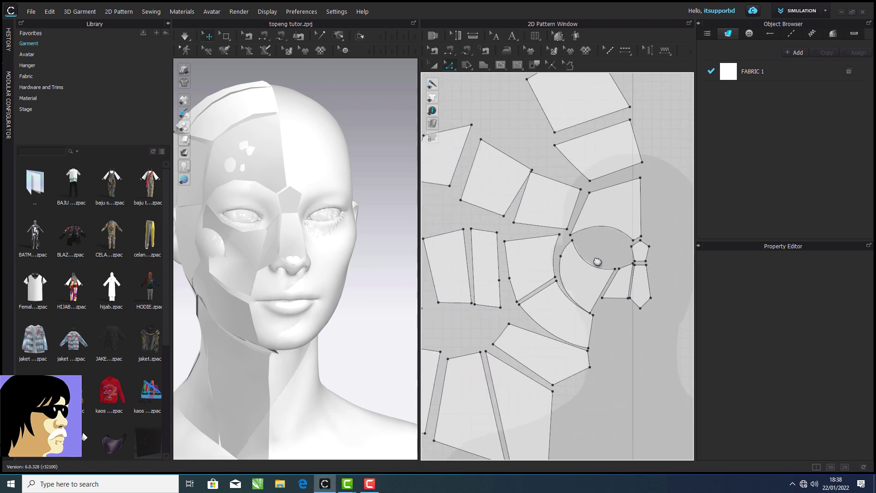
{"action": "right_click_drag", "start_coordinate": [345, 224], "coordinate": [438, 215]}
{"action": "left_click", "coordinate": [596, 237]}
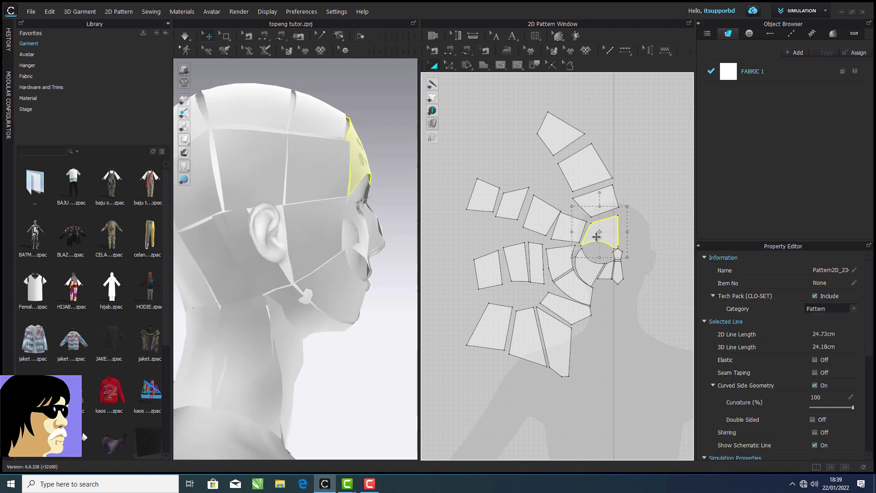
{"action": "left_click", "coordinate": [565, 231]}
{"action": "left_click", "coordinate": [541, 222]}
{"action": "left_click", "coordinate": [513, 212]}
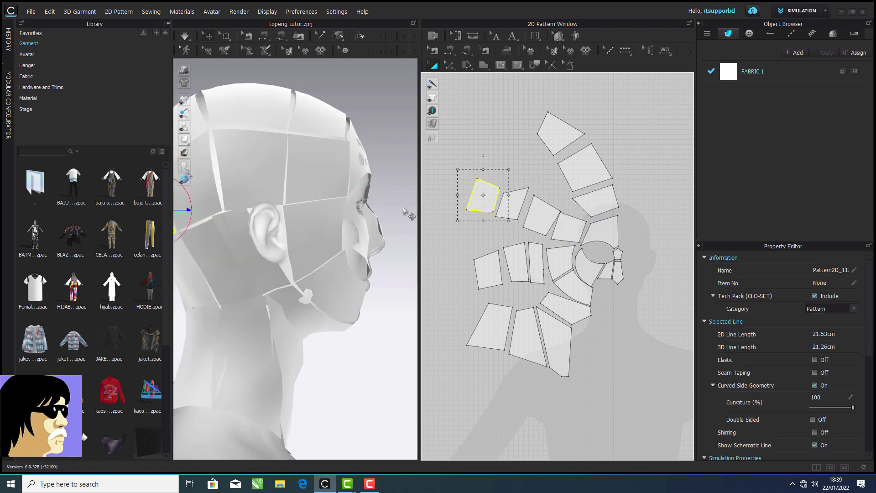
{"action": "scroll", "coordinate": [396, 215], "scroll_direction": "down", "scroll_amount": 3}
{"action": "mouse_move", "coordinate": [385, 220]}
{"action": "middle_mouse_down"}
{"action": "mouse_move", "coordinate": [377, 225]}
{"action": "mouse_move", "coordinate": [393, 219]}
{"action": "middle_mouse_up"}
Step: Examine the lower side, cheek and neck pieces by selecting each in 2D and locating it on the avatar
{"action": "left_click", "coordinate": [497, 273]}
{"action": "left_click", "coordinate": [496, 321]}
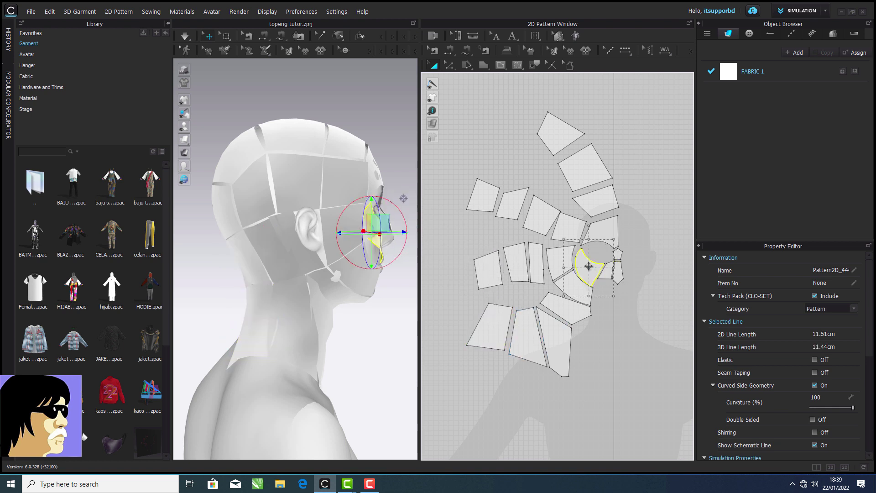
{"action": "left_click", "coordinate": [564, 266]}
{"action": "left_click", "coordinate": [576, 289]}
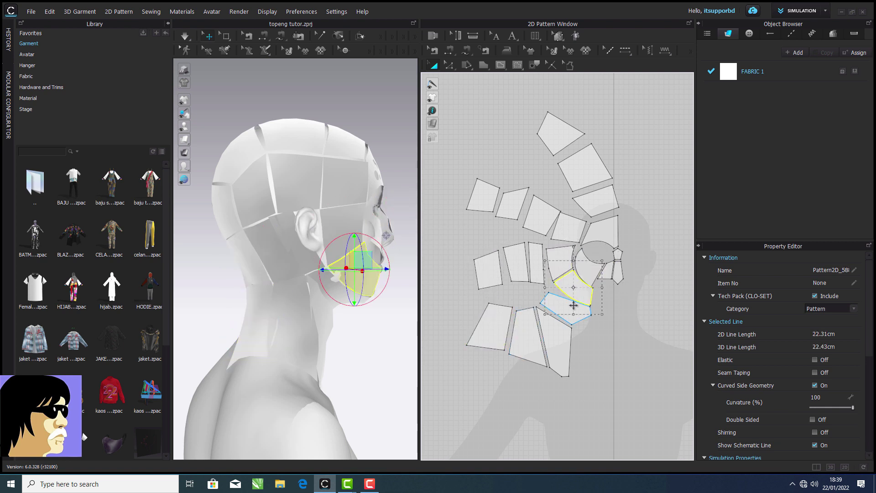
{"action": "left_click", "coordinate": [574, 305]}
{"action": "left_click", "coordinate": [558, 347]}
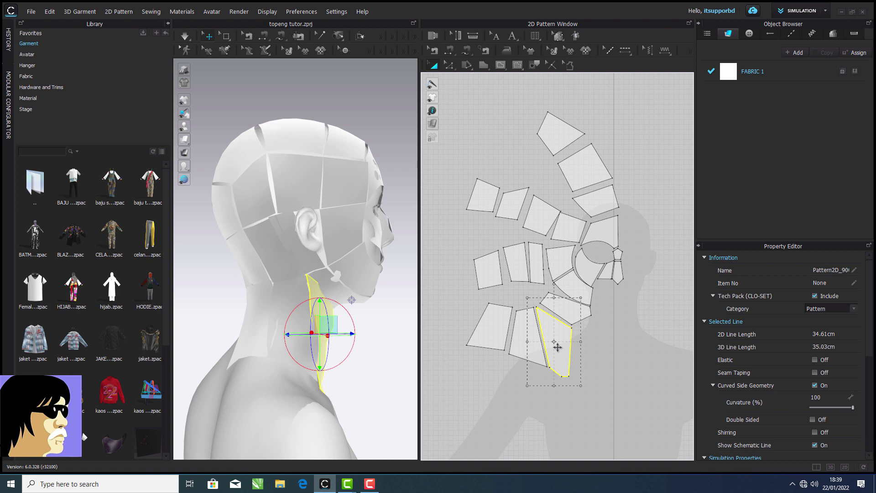
{"action": "left_click", "coordinate": [519, 267]}
Step: Examine the crown, back-of-head and rear neck pieces, matching each between the 2D pattern and the 3D head
{"action": "left_click", "coordinate": [594, 201]}
{"action": "left_click", "coordinate": [591, 169]}
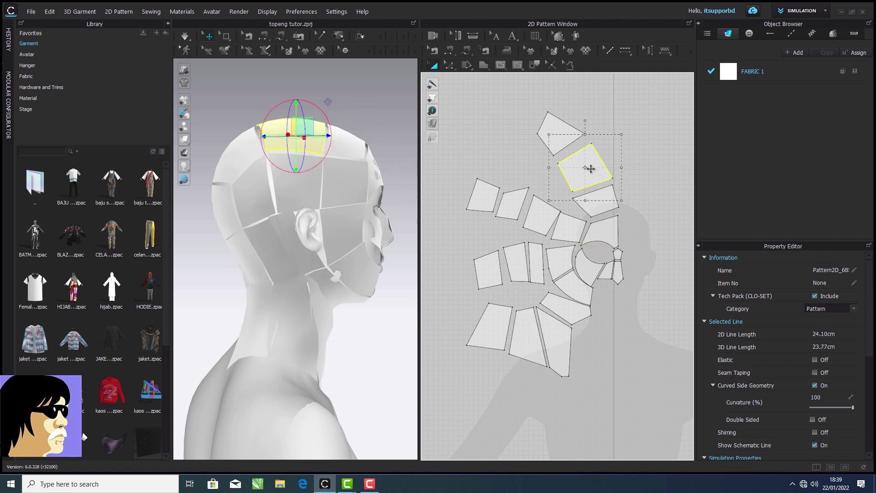
{"action": "left_click", "coordinate": [562, 131]}
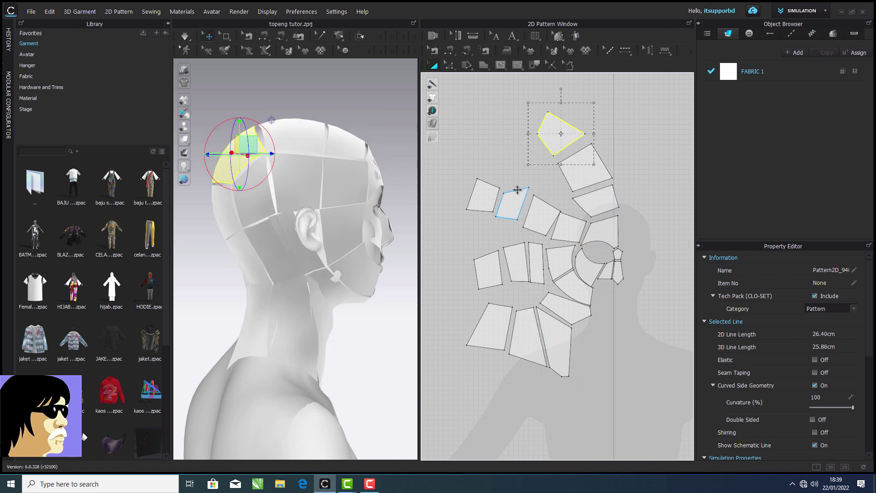
{"action": "right_click_drag", "start_coordinate": [387, 204], "coordinate": [425, 196]}
{"action": "left_click", "coordinate": [238, 211]}
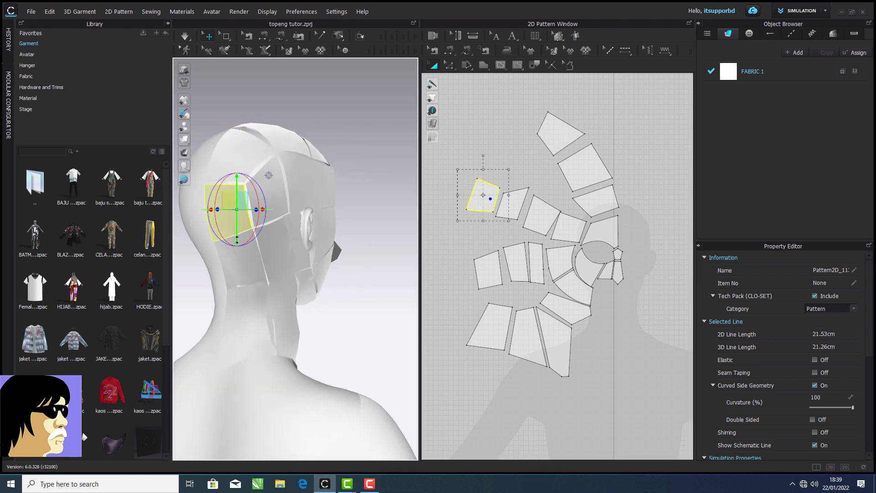
{"action": "left_click", "coordinate": [248, 316]}
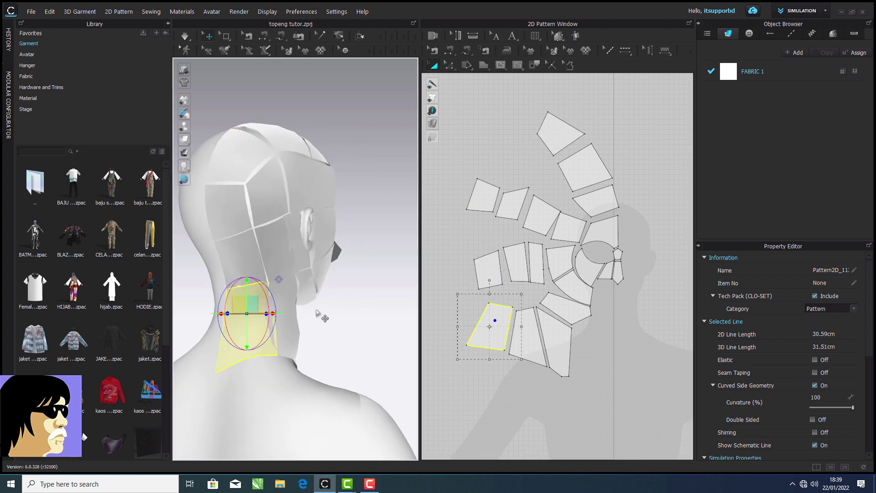
{"action": "left_click", "coordinate": [443, 287]}
Step: Set FABRIC 1's color to gray 666666 and then replace it with black
{"action": "right_click_drag", "start_coordinate": [333, 297], "coordinate": [240, 295]}
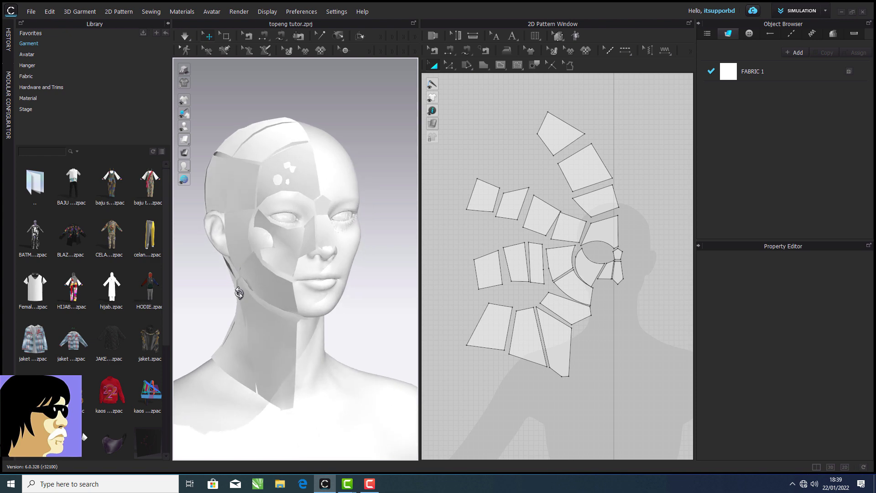
{"action": "scroll", "coordinate": [250, 298], "scroll_direction": "up", "scroll_amount": 3}
{"action": "scroll", "coordinate": [249, 298], "scroll_direction": "down", "scroll_amount": 1}
{"action": "middle_click_drag", "start_coordinate": [250, 298], "coordinate": [290, 243]}
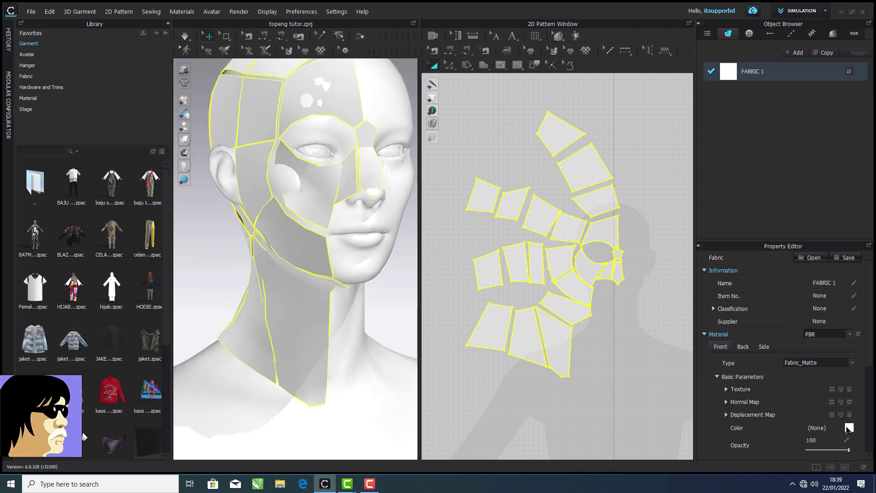
{"action": "left_click", "coordinate": [849, 428]}
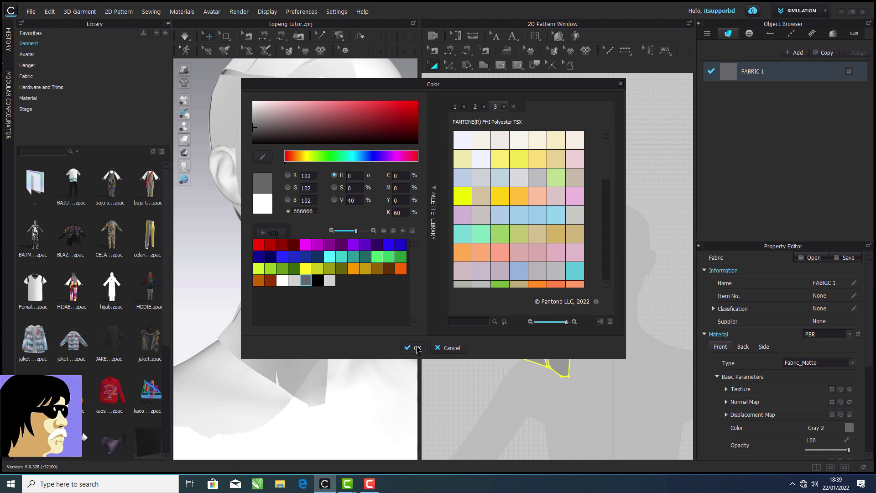
{"action": "left_click", "coordinate": [417, 349]}
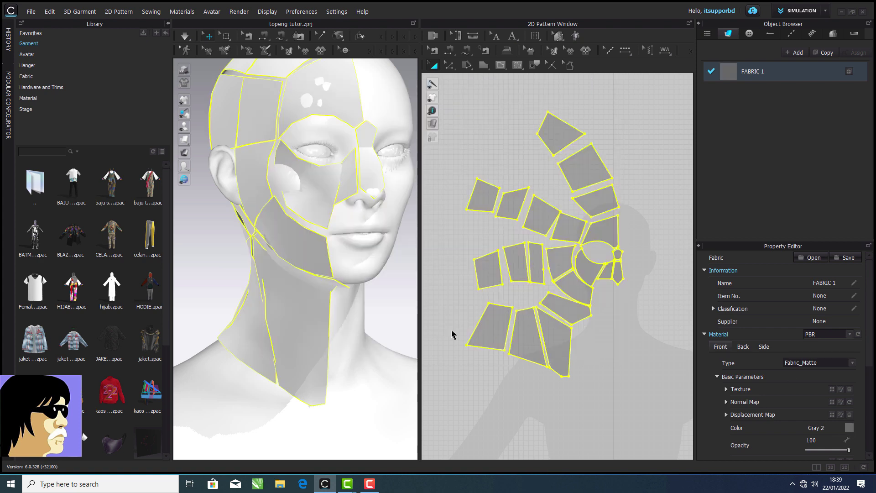
{"action": "left_click", "coordinate": [413, 348]}
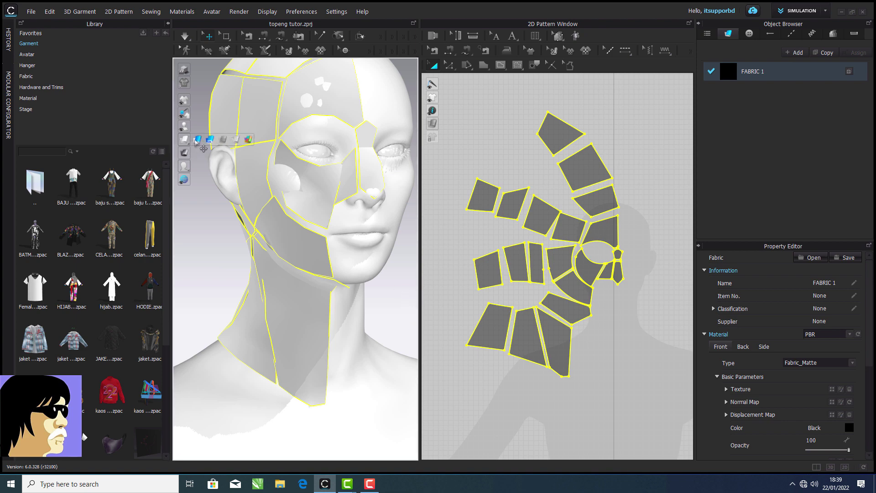
Step: Show the pieces with their fabric color in the 3D view and select the piece beside the nose
{"action": "left_click", "coordinate": [197, 139]}
{"action": "right_click_drag", "start_coordinate": [229, 216], "coordinate": [306, 254]}
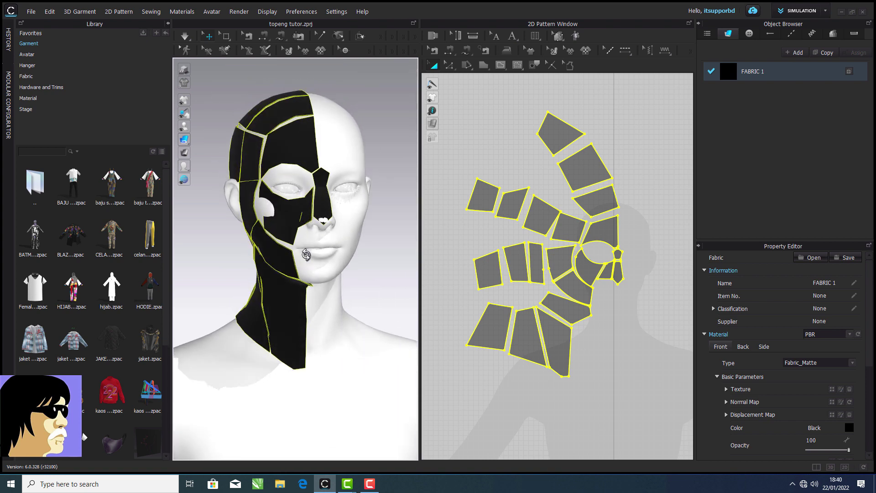
{"action": "left_click", "coordinate": [412, 234]}
{"action": "left_click", "coordinate": [607, 270]}
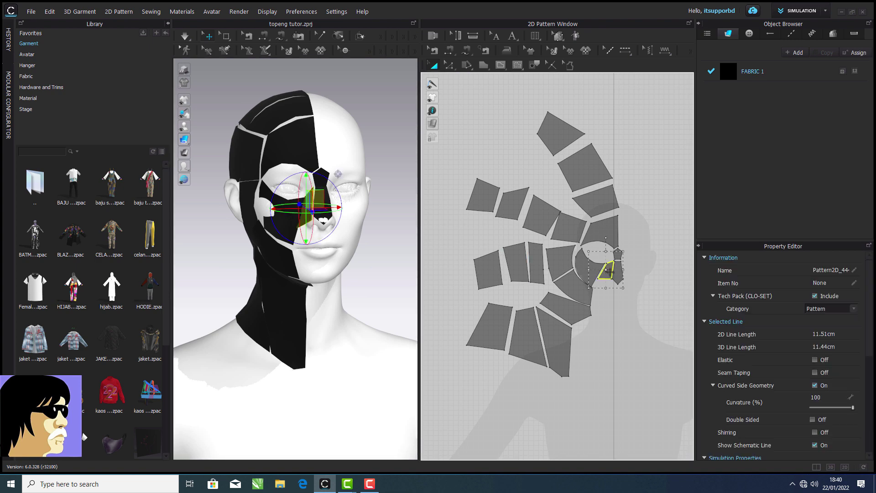
{"action": "scroll", "coordinate": [408, 253], "scroll_direction": "up", "scroll_amount": 4}
{"action": "scroll", "coordinate": [407, 252], "scroll_direction": "down", "scroll_amount": 3}
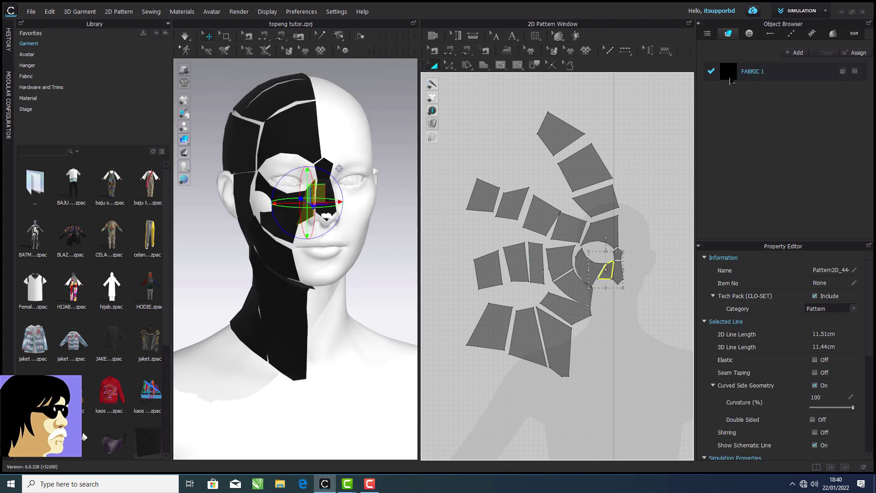
Step: Set FABRIC 1's color to dark gray and clear the selection
{"action": "left_click", "coordinate": [731, 81]}
{"action": "left_click", "coordinate": [849, 429]}
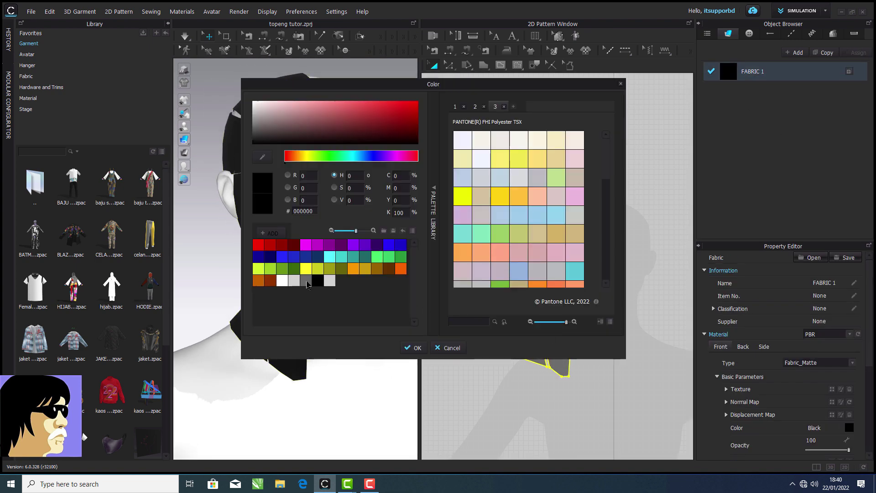
{"action": "left_click", "coordinate": [306, 281]}
{"action": "left_click", "coordinate": [413, 348]}
{"action": "left_click", "coordinate": [383, 285]}
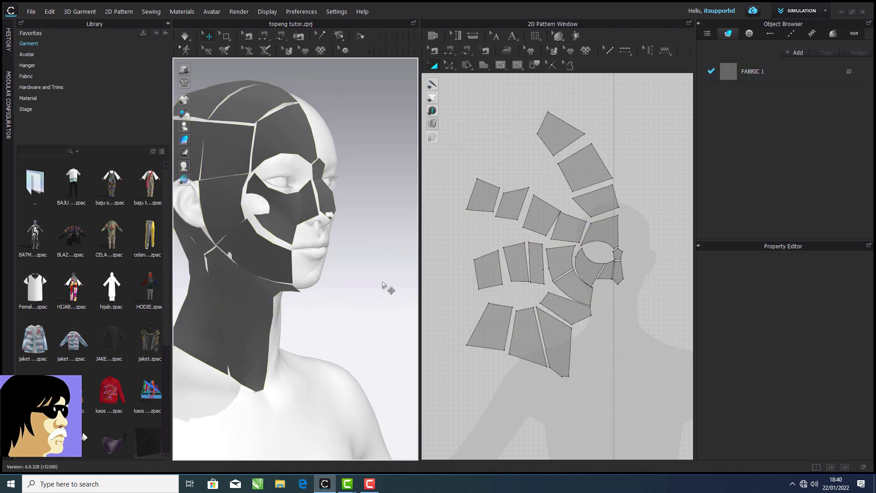
{"action": "right_click_drag", "start_coordinate": [383, 285], "coordinate": [410, 265]}
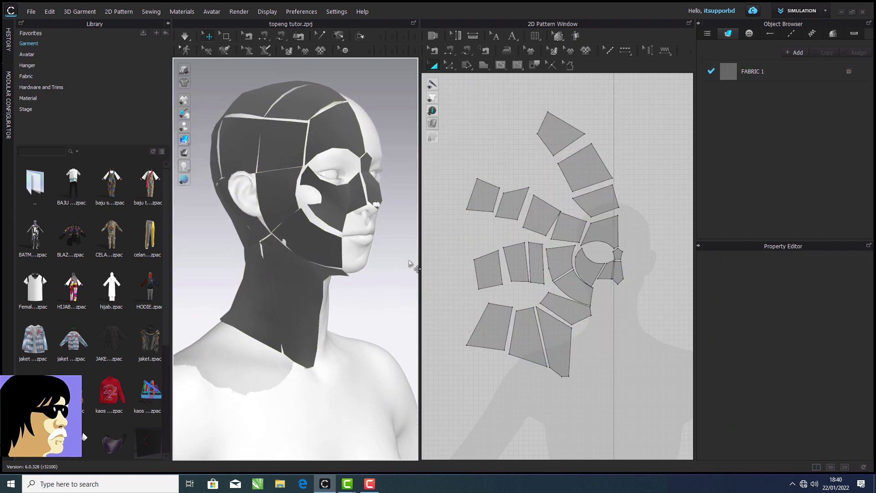
{"action": "left_click", "coordinate": [373, 488]}
{"action": "left_click", "coordinate": [843, 437]}
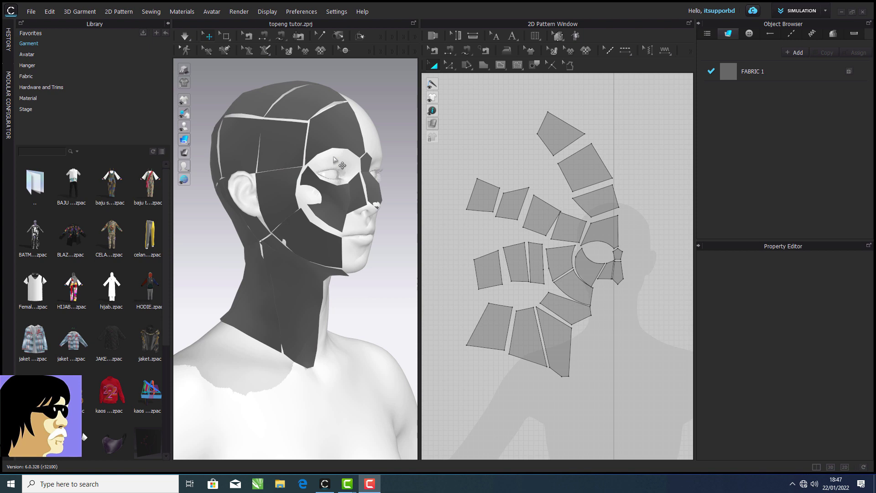
Step: Sew the forehead, front crown and temple pieces to one another along their facing edges with Segment Sewing
{"action": "scroll", "coordinate": [301, 155], "scroll_direction": "up", "scroll_amount": 10}
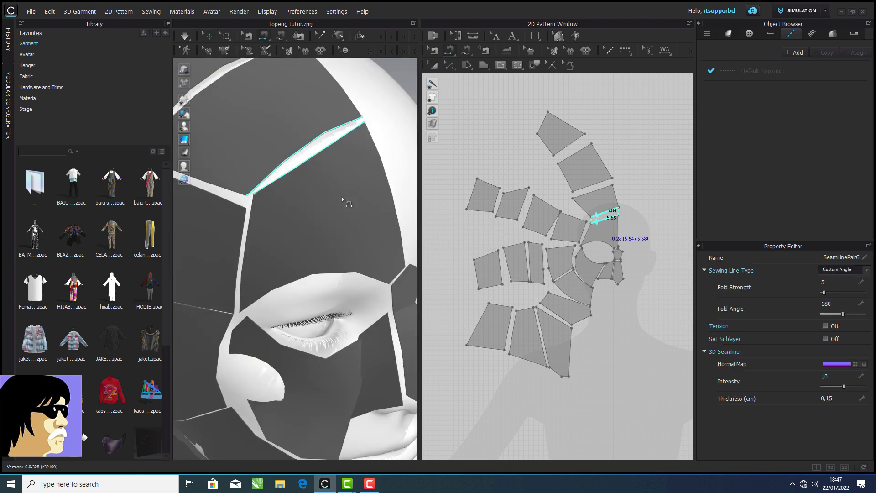
{"action": "left_click", "coordinate": [246, 249]}
{"action": "left_click", "coordinate": [241, 249]}
{"action": "left_click", "coordinate": [221, 202]}
{"action": "left_click", "coordinate": [230, 188]}
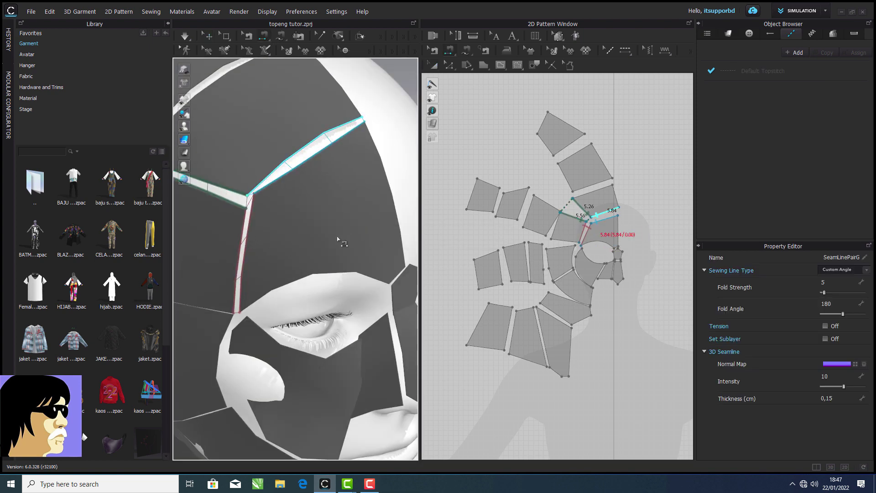
Step: Sew the front crown piece to the middle crown piece, and the middle crown piece to the back crown piece
{"action": "scroll", "coordinate": [337, 238], "scroll_direction": "down", "scroll_amount": 3}
{"action": "right_click_drag", "start_coordinate": [337, 239], "coordinate": [361, 204]}
{"action": "left_click", "coordinate": [342, 253]}
{"action": "left_click", "coordinate": [316, 252]}
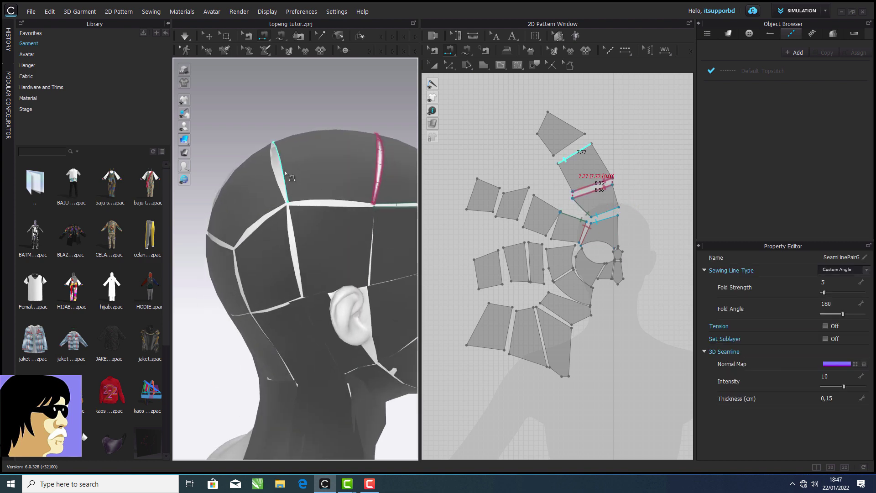
{"action": "left_click", "coordinate": [286, 175]}
{"action": "left_click", "coordinate": [277, 175]}
Step: Sew the back crown piece to the back-of-head piece's top edge and hide the avatar
{"action": "right_click_drag", "start_coordinate": [269, 235], "coordinate": [311, 196]}
{"action": "left_click", "coordinate": [292, 197]}
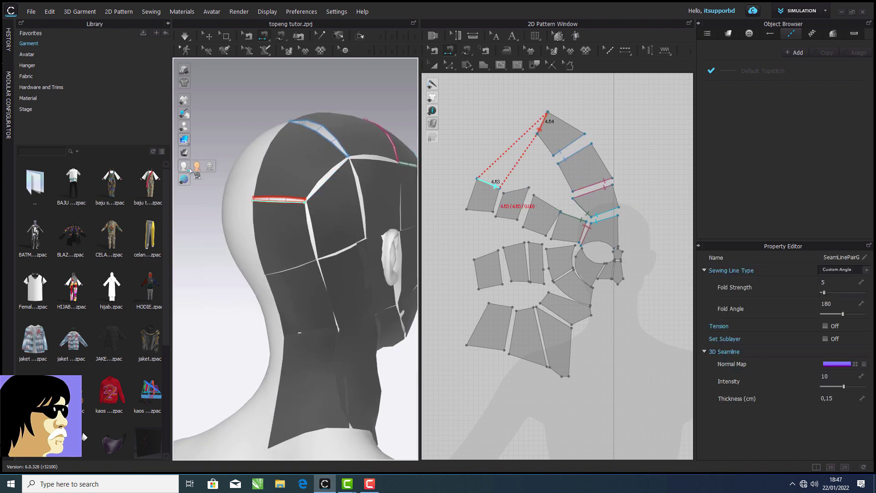
{"action": "left_click", "coordinate": [197, 126]}
Step: Sew the back-of-head piece to the piece below it, and the middle crown piece to the side piece above the ear
{"action": "left_click", "coordinate": [300, 264]}
{"action": "left_click", "coordinate": [301, 267]}
{"action": "right_click_drag", "start_coordinate": [301, 270], "coordinate": [351, 242]}
{"action": "left_click", "coordinate": [339, 220]}
{"action": "left_click", "coordinate": [339, 230]}
Step: Sew the back crown piece to the rear side piece, and the rear side piece to the side piece above the ear
{"action": "right_click_drag", "start_coordinate": [398, 227], "coordinate": [358, 234]}
{"action": "left_click", "coordinate": [351, 240]}
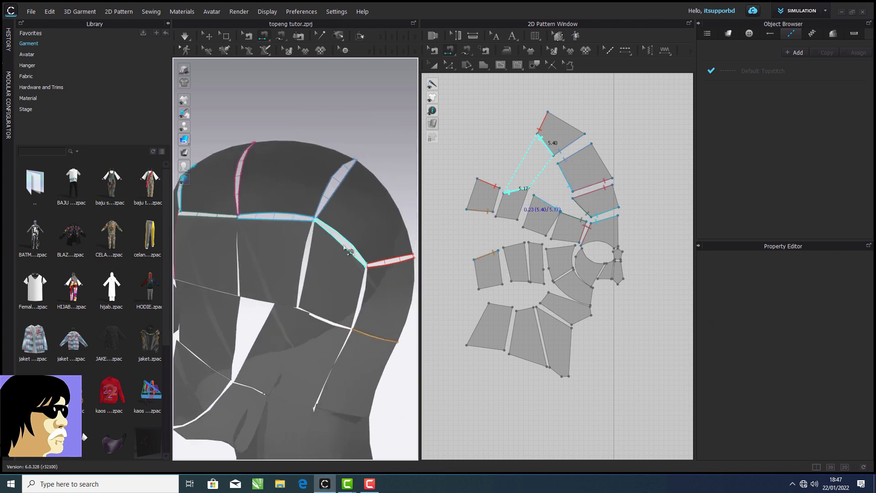
{"action": "left_click", "coordinate": [348, 248]}
{"action": "left_click", "coordinate": [308, 259]}
{"action": "left_click", "coordinate": [302, 260]}
Step: Sew the above-ear side piece to the temple piece, and the temple piece's lower edge to the piece beneath it
{"action": "right_click_drag", "start_coordinate": [272, 264], "coordinate": [362, 258]}
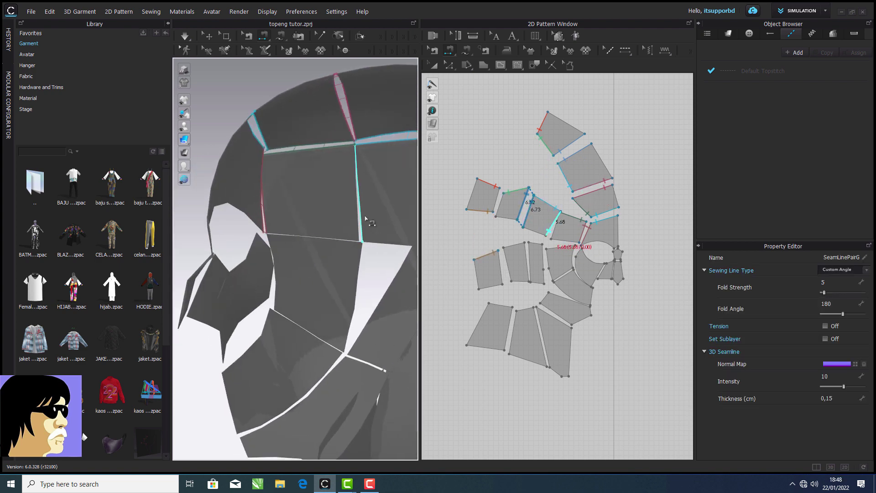
{"action": "left_click", "coordinate": [361, 219]}
{"action": "left_click", "coordinate": [357, 223]}
{"action": "scroll", "coordinate": [340, 245], "scroll_direction": "up", "scroll_amount": 3}
{"action": "scroll", "coordinate": [581, 252], "scroll_direction": "up", "scroll_amount": 4}
{"action": "left_click", "coordinate": [551, 227]}
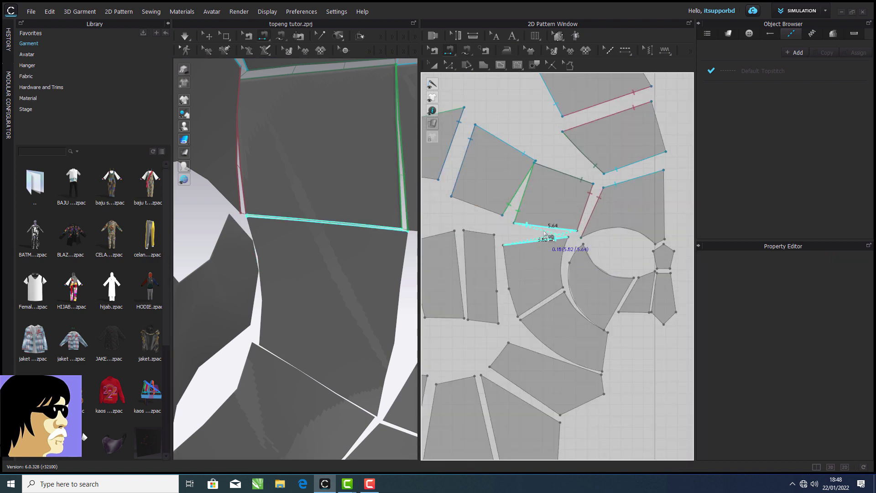
{"action": "left_click", "coordinate": [550, 239]}
Step: Add a point on the lower edge of the side piece above the ear to split that edge
{"action": "scroll", "coordinate": [375, 248], "scroll_direction": "down", "scroll_amount": 4}
{"action": "right_click_drag", "start_coordinate": [408, 225], "coordinate": [338, 239]}
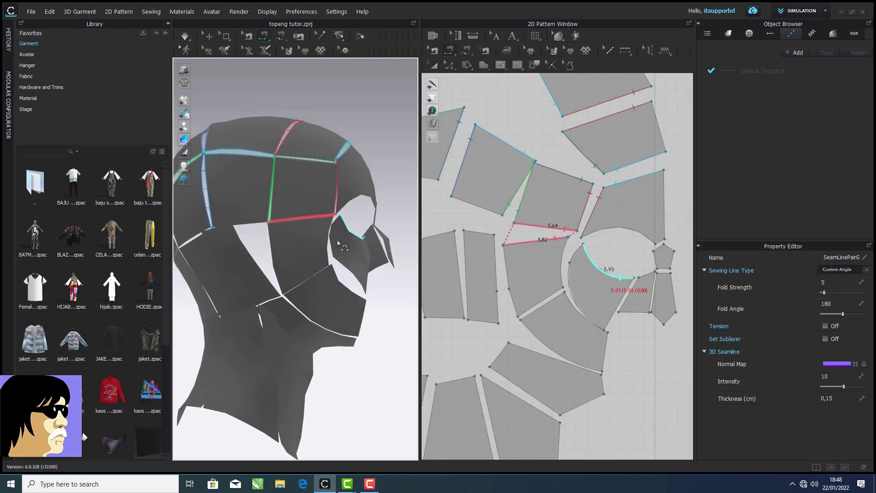
{"action": "scroll", "coordinate": [320, 234], "scroll_direction": "up", "scroll_amount": 2}
{"action": "right_click_drag", "start_coordinate": [283, 223], "coordinate": [310, 200]}
{"action": "scroll", "coordinate": [292, 208], "scroll_direction": "up", "scroll_amount": 2}
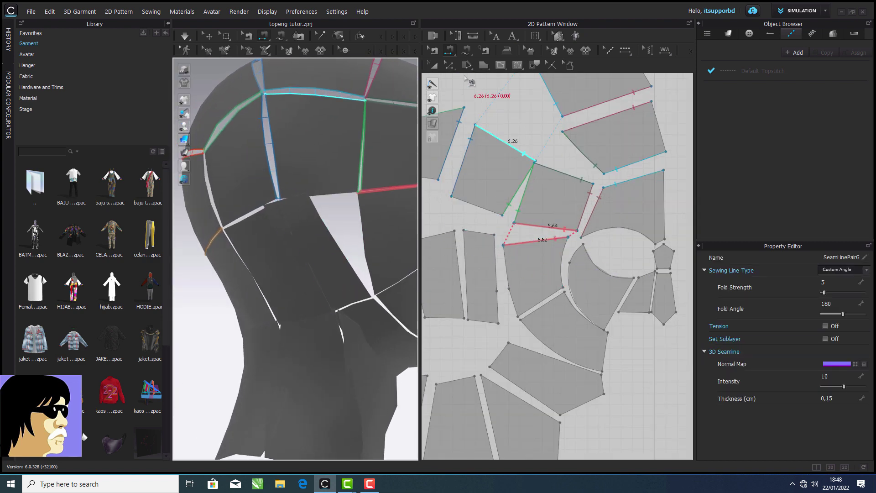
{"action": "left_click", "coordinate": [451, 66]}
{"action": "left_click", "coordinate": [460, 135]}
{"action": "left_click", "coordinate": [479, 206]}
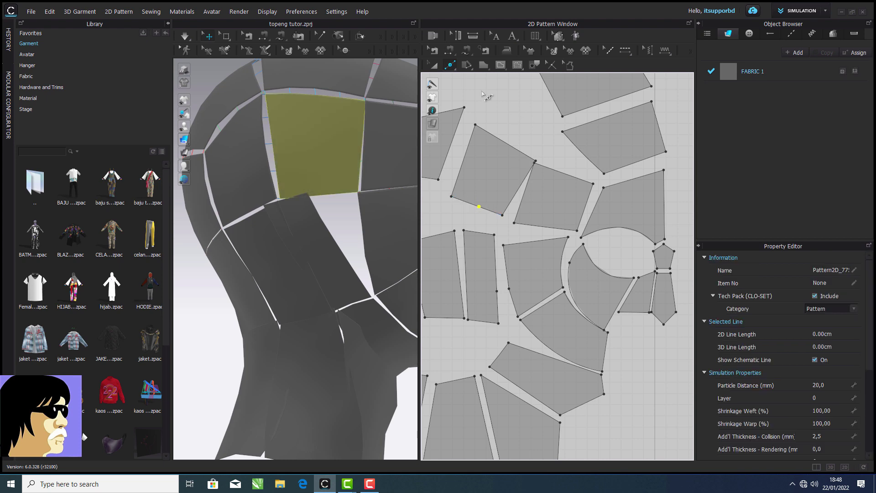
Step: Sew the split edge's rear segment to the narrow piece's top edge, and the rear side piece's lower edge to the wide piece below
{"action": "left_click", "coordinate": [447, 52]}
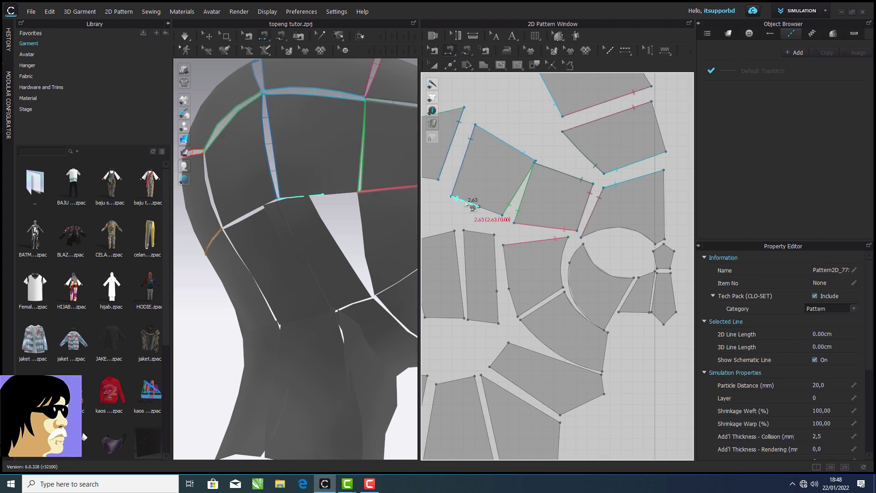
{"action": "left_click", "coordinate": [463, 201]}
{"action": "left_click", "coordinate": [474, 231]}
{"action": "scroll", "coordinate": [333, 233], "scroll_direction": "up", "scroll_amount": 2}
{"action": "right_click_drag", "start_coordinate": [333, 233], "coordinate": [358, 258]}
{"action": "left_click", "coordinate": [316, 278]}
{"action": "left_click", "coordinate": [314, 271]}
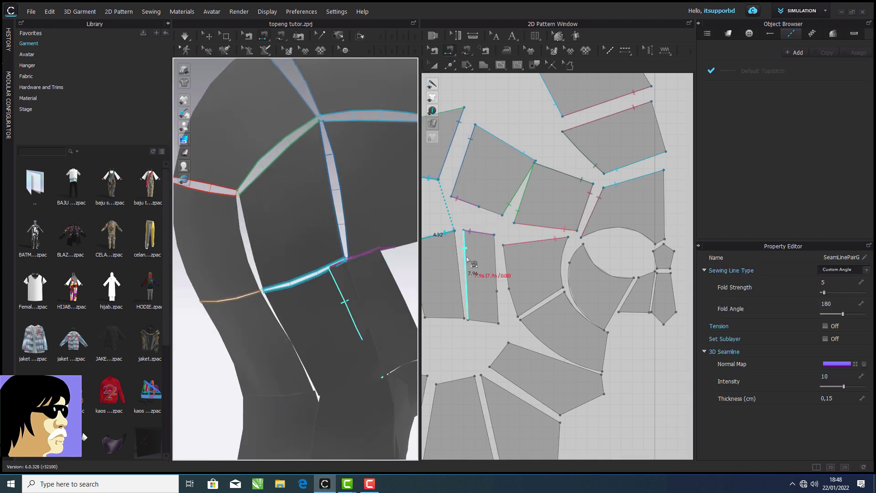
Step: Sew the narrow piece's rear edge to the wide piece beside it, and the rearmost side piece to the rear side piece
{"action": "left_click", "coordinate": [466, 262]}
{"action": "left_click", "coordinate": [461, 264]}
{"action": "scroll", "coordinate": [484, 247], "scroll_direction": "down", "scroll_amount": 5}
{"action": "right_click_drag", "start_coordinate": [284, 239], "coordinate": [302, 231]}
{"action": "left_click", "coordinate": [300, 230]}
{"action": "left_click", "coordinate": [294, 233]}
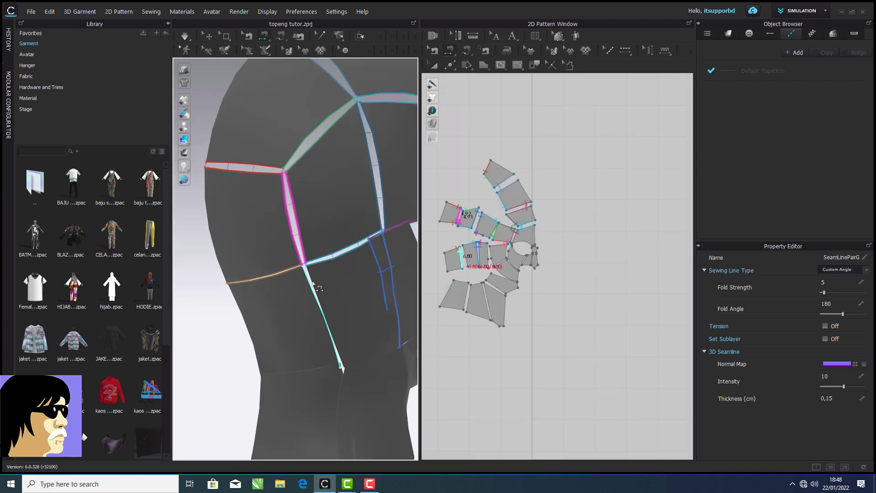
Step: Sew the lower rear piece's front edge to the rear edge of the wide piece beside it
{"action": "scroll", "coordinate": [312, 287], "scroll_direction": "up", "scroll_amount": 3}
{"action": "scroll", "coordinate": [311, 288], "scroll_direction": "up", "scroll_amount": 4}
{"action": "left_click", "coordinate": [316, 289]}
{"action": "left_click", "coordinate": [318, 295]}
{"action": "left_click", "coordinate": [438, 272]}
{"action": "scroll", "coordinate": [493, 246], "scroll_direction": "up", "scroll_amount": 5}
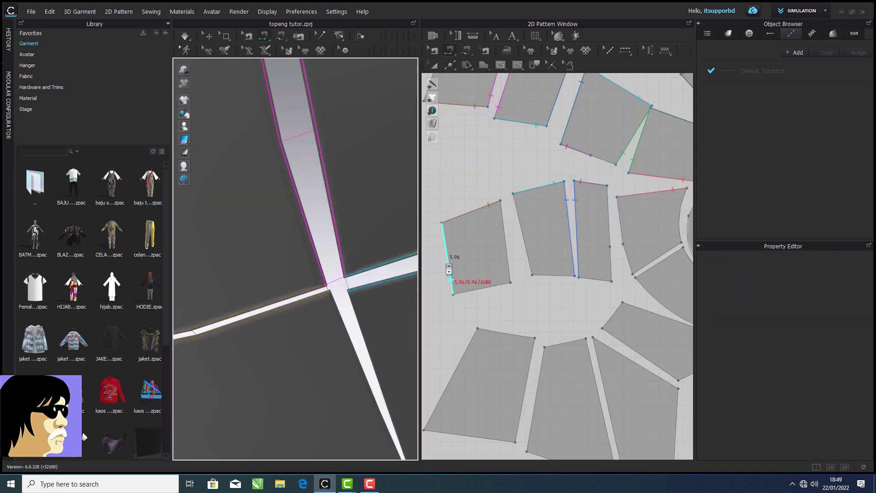
{"action": "left_click", "coordinate": [507, 242]}
{"action": "left_click", "coordinate": [518, 222]}
{"action": "scroll", "coordinate": [274, 119], "scroll_direction": "down", "scroll_amount": 10}
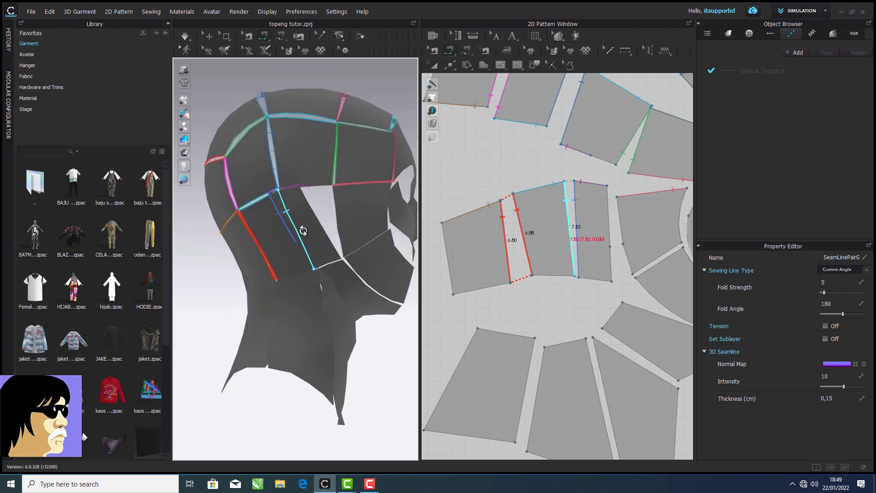
Step: Sew the lower rear piece's bottom edge to the rear neck piece, and the rear neck piece's side edge to the middle neck piece
{"action": "left_click", "coordinate": [484, 289]}
{"action": "left_click", "coordinate": [523, 337]}
{"action": "left_click", "coordinate": [530, 362]}
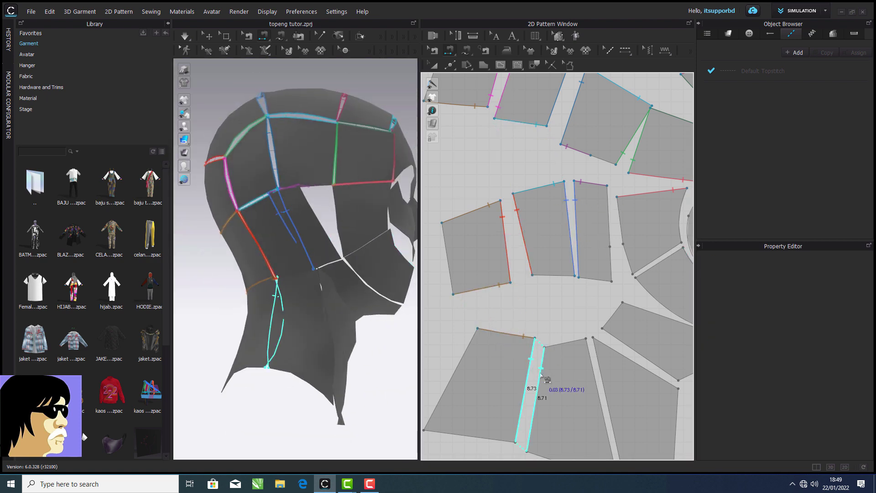
{"action": "left_click", "coordinate": [541, 374]}
Step: Sew the wide piece's lower edge to the middle neck piece's top, and the middle neck piece's front edge to the front neck piece
{"action": "left_click", "coordinate": [551, 277]}
{"action": "left_click", "coordinate": [563, 345]}
{"action": "left_click", "coordinate": [591, 362]}
{"action": "left_click", "coordinate": [603, 377]}
Step: Sew the front neck piece's slanted top edge to the under-jaw piece, and the under-jaw piece's upper edge to the jaw piece
{"action": "left_click", "coordinate": [621, 355]}
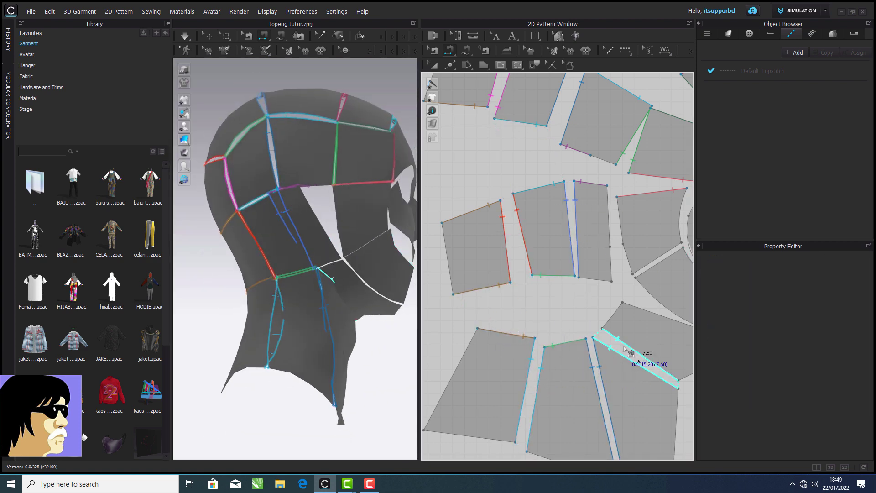
{"action": "left_click", "coordinate": [629, 349]}
{"action": "scroll", "coordinate": [635, 324], "scroll_direction": "down", "scroll_amount": 2}
{"action": "middle_click_drag", "start_coordinate": [639, 313], "coordinate": [554, 324]}
{"action": "left_click", "coordinate": [553, 323]}
{"action": "left_click", "coordinate": [556, 312]}
Step: Sew the two front edge segments of the narrow piece to the jaw piece and the cheek piece
{"action": "left_click", "coordinate": [543, 286]}
{"action": "left_click", "coordinate": [529, 289]}
{"action": "left_click", "coordinate": [527, 260]}
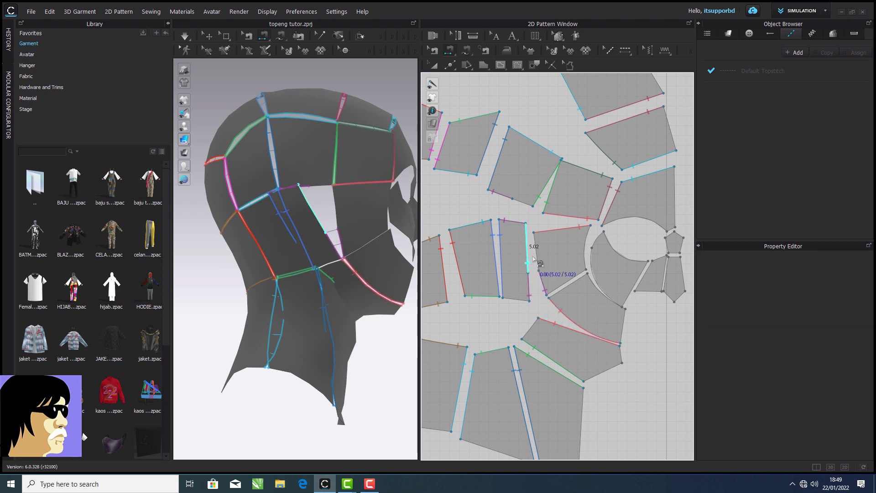
{"action": "left_click", "coordinate": [537, 260]}
Step: Add a point on the under-eye piece's outer edge beside the cheek and jaw junction, and delete the existing point above it
{"action": "scroll", "coordinate": [385, 256], "scroll_direction": "up", "scroll_amount": 1}
{"action": "right_click_drag", "start_coordinate": [385, 256], "coordinate": [338, 268]}
{"action": "scroll", "coordinate": [614, 263], "scroll_direction": "up", "scroll_amount": 4}
{"action": "left_click", "coordinate": [450, 65]}
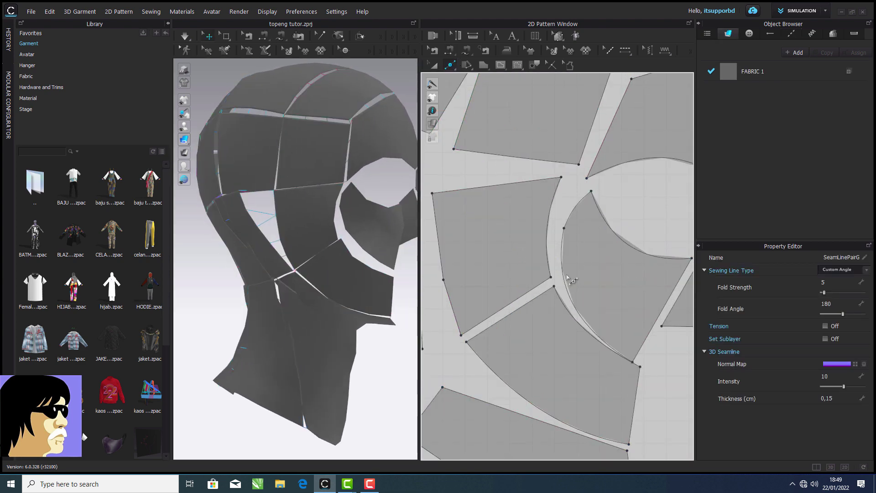
{"action": "left_click", "coordinate": [563, 276]}
{"action": "left_click", "coordinate": [463, 54]}
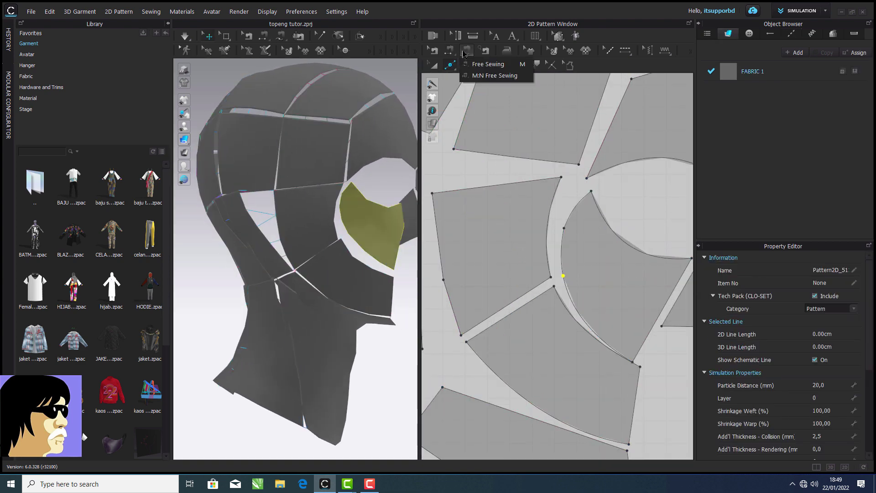
{"action": "left_click", "coordinate": [569, 237]}
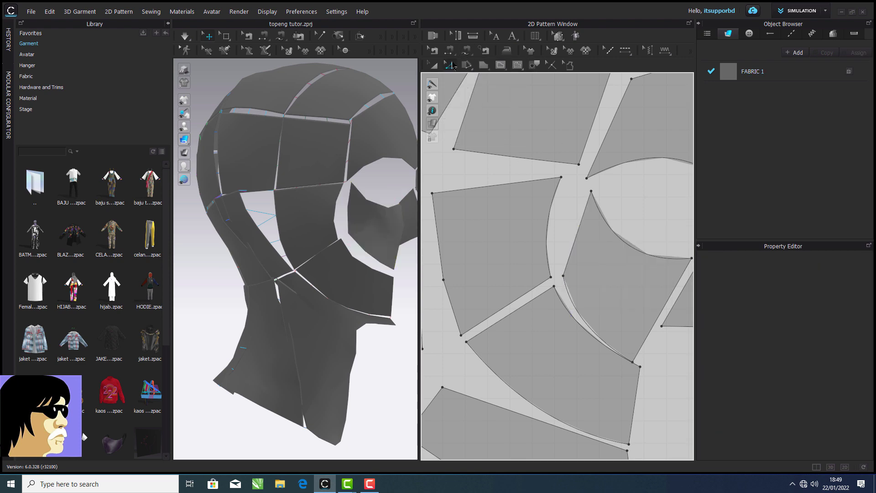
Step: Curve the under-eye piece's upper outer segment outward to follow the cheek piece's edge
{"action": "left_click", "coordinate": [453, 66]}
{"action": "left_click", "coordinate": [475, 114]}
{"action": "left_click", "coordinate": [549, 209]}
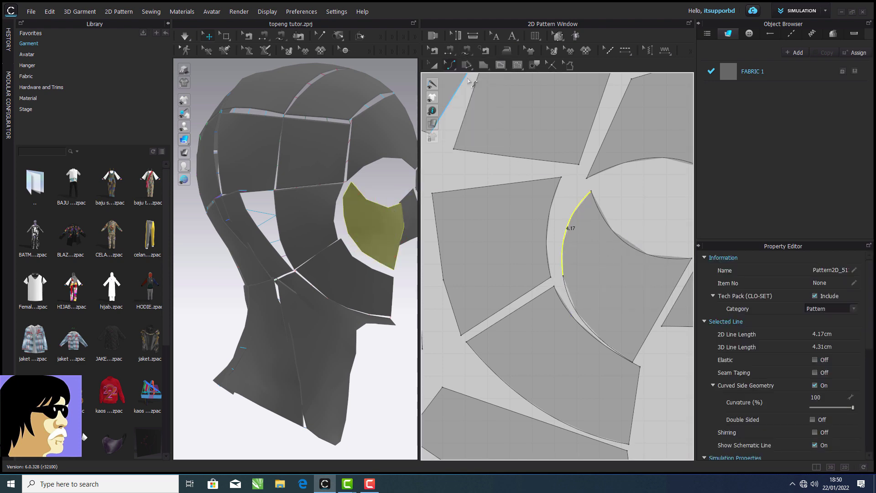
Step: Sew the cheek piece's curved edge to the under-eye piece's upper outer segment, and its lower edge to the jaw piece
{"action": "left_click", "coordinate": [549, 210]}
{"action": "left_click", "coordinate": [574, 214]}
{"action": "left_click", "coordinate": [549, 290]}
{"action": "left_click", "coordinate": [543, 282]}
Step: Sew the jaw piece's curved edge to the under-eye piece's lower segment, and the under-eye piece's inner edge to the nose side piece
{"action": "left_click", "coordinate": [561, 298]}
{"action": "left_click", "coordinate": [570, 300]}
{"action": "middle_click_drag", "start_coordinate": [607, 288], "coordinate": [529, 272]}
{"action": "scroll", "coordinate": [530, 273], "scroll_direction": "up", "scroll_amount": 4}
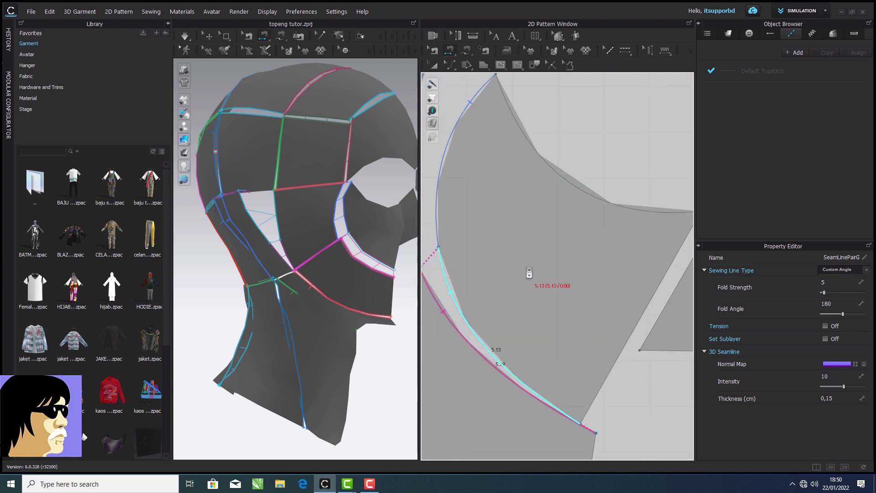
{"action": "scroll", "coordinate": [529, 273], "scroll_direction": "down", "scroll_amount": 3}
{"action": "scroll", "coordinate": [516, 233], "scroll_direction": "up", "scroll_amount": 1}
{"action": "left_click", "coordinate": [617, 325]}
{"action": "left_click", "coordinate": [636, 321]}
Step: Sew the nose side piece to the long nose piece, and the long nose piece's top edge to the pentagonal bridge piece
{"action": "middle_click_drag", "start_coordinate": [635, 321], "coordinate": [530, 251]}
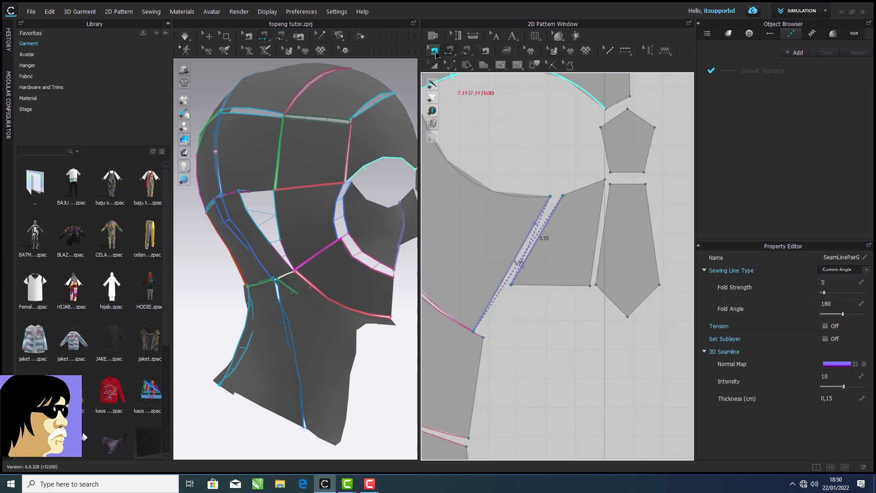
{"action": "scroll", "coordinate": [571, 249], "scroll_direction": "down", "scroll_amount": 4}
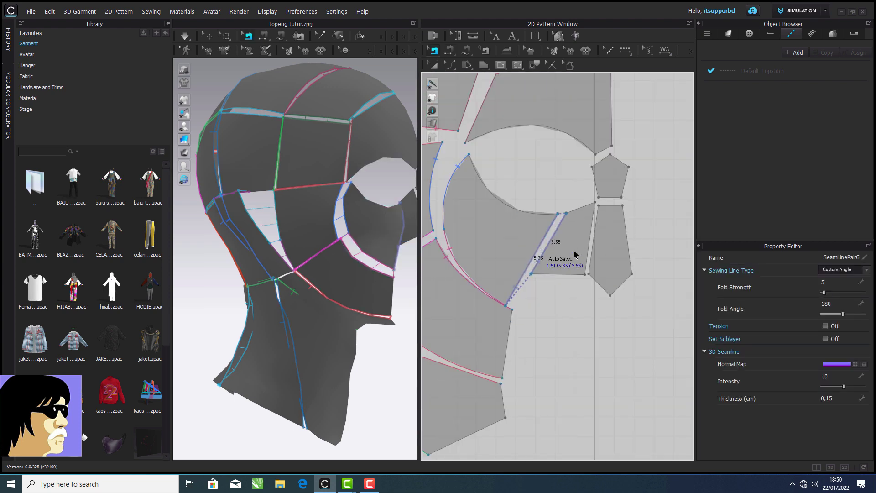
{"action": "left_click", "coordinate": [451, 54]}
{"action": "scroll", "coordinate": [568, 242], "scroll_direction": "up", "scroll_amount": 5}
{"action": "left_click", "coordinate": [609, 241]}
{"action": "left_click", "coordinate": [616, 235]}
{"action": "left_click", "coordinate": [638, 198]}
{"action": "left_click", "coordinate": [641, 184]}
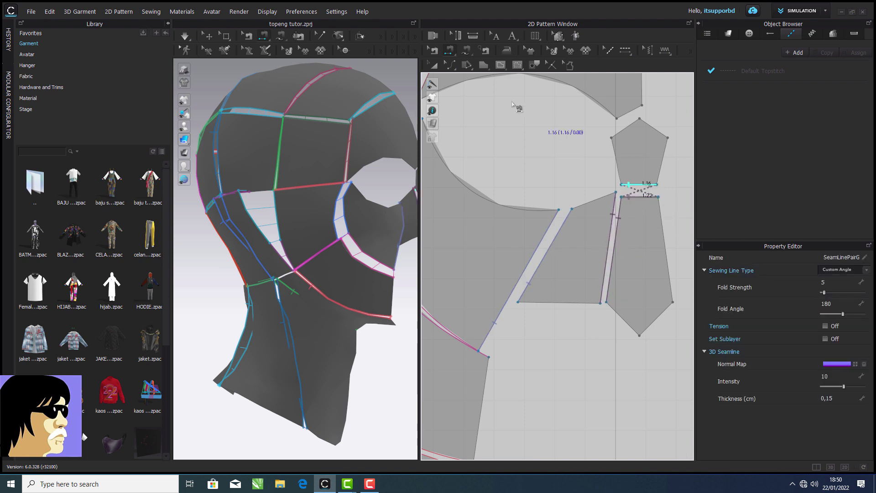
{"action": "left_click", "coordinate": [636, 188]}
Step: Sew the bridge piece's upper edge to the short lower edge of the forehead piece
{"action": "left_click", "coordinate": [624, 130]}
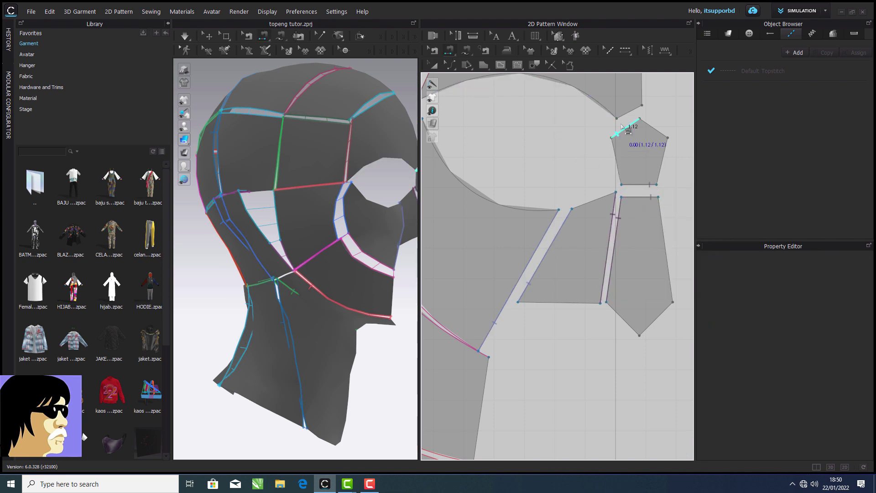
{"action": "left_click", "coordinate": [629, 112]}
{"action": "scroll", "coordinate": [633, 165], "scroll_direction": "up", "scroll_amount": 5}
{"action": "scroll", "coordinate": [632, 165], "scroll_direction": "down", "scroll_amount": 6}
{"action": "right_click_drag", "start_coordinate": [260, 215], "coordinate": [147, 216]}
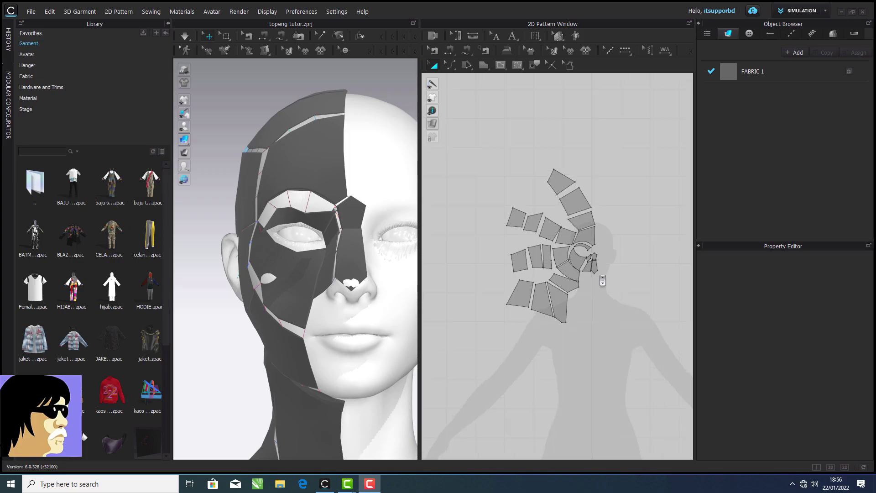
Step: Clone every piece except the two centre nose pieces as a Symmetric Pattern (with Sewing) on the opposite side of the nose
{"action": "scroll", "coordinate": [602, 281], "scroll_direction": "up", "scroll_amount": 5}
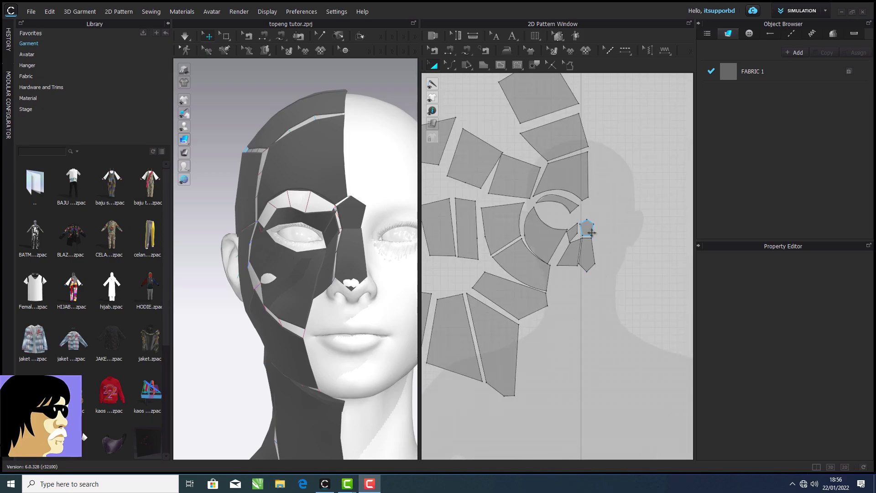
{"action": "left_click", "coordinate": [585, 248]}
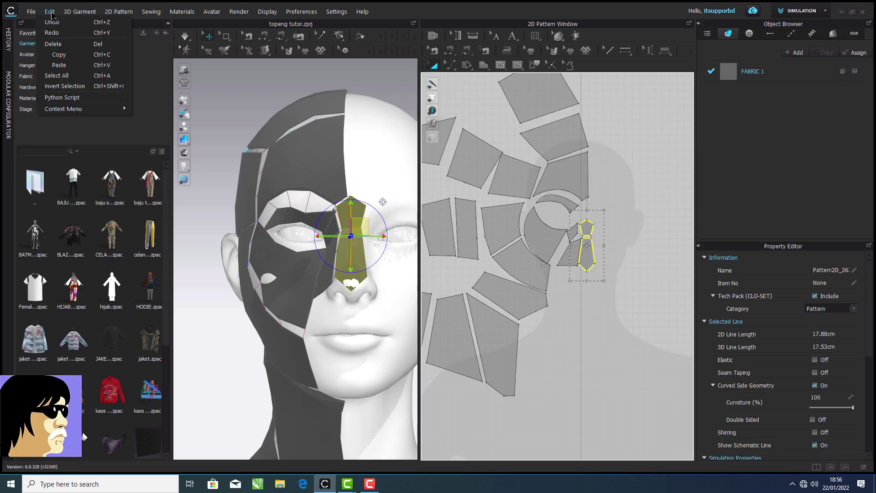
{"action": "left_click", "coordinate": [65, 86]}
{"action": "right_click", "coordinate": [585, 192]}
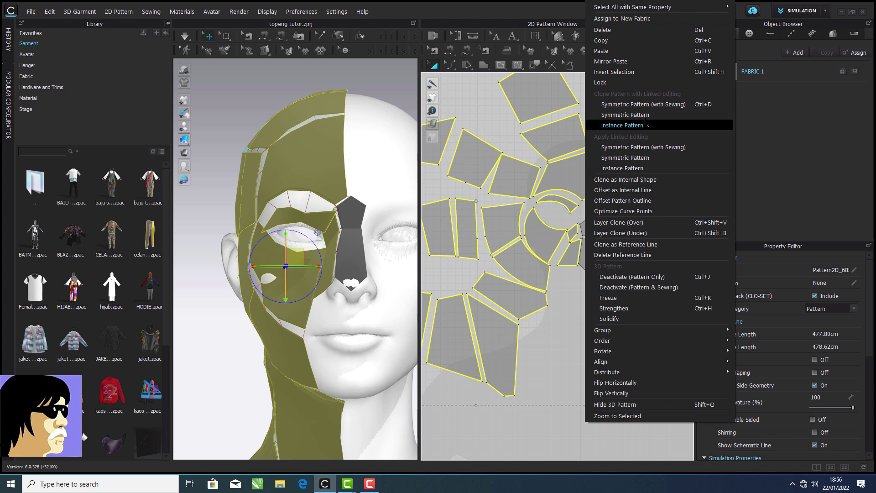
{"action": "left_click", "coordinate": [643, 104]}
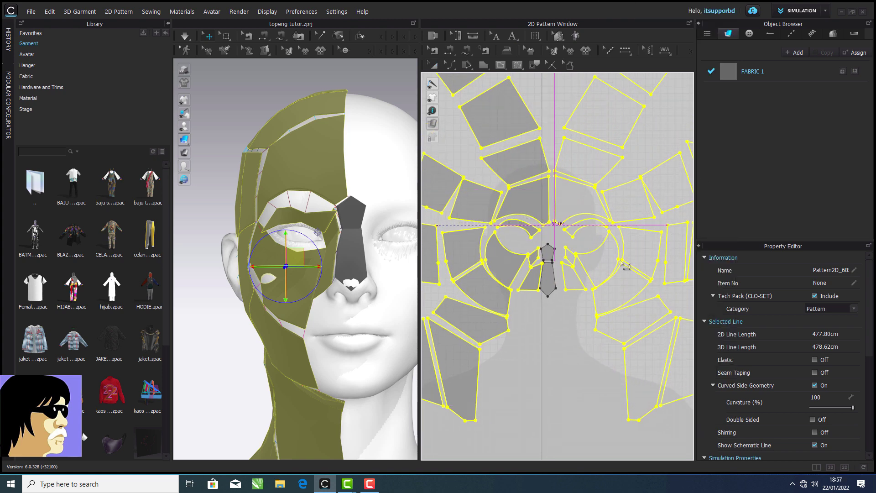
{"action": "left_click", "coordinate": [626, 266]}
Step: Move the mirrored half of the mask sideways on the avatar, closer to the original half, and deselect it
{"action": "scroll", "coordinate": [344, 185], "scroll_direction": "down", "scroll_amount": 4}
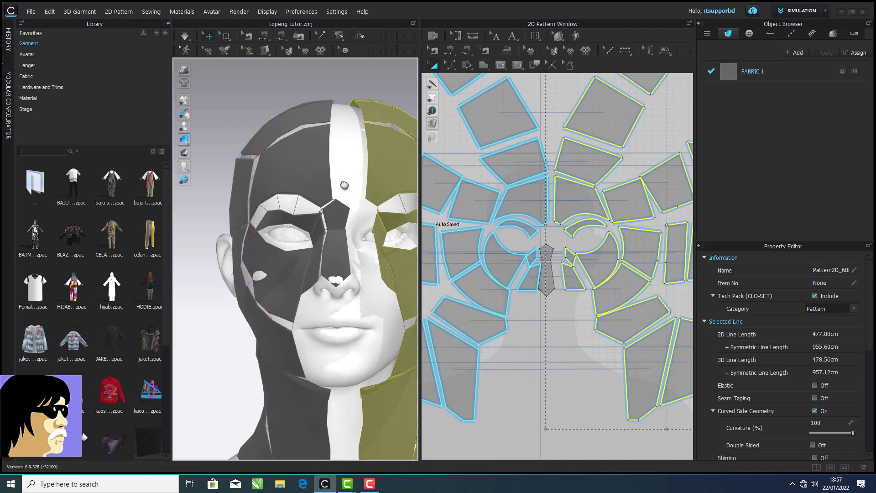
{"action": "right_click_drag", "start_coordinate": [325, 199], "coordinate": [349, 221]}
{"action": "left_click_drag", "start_coordinate": [352, 180], "coordinate": [342, 180]}
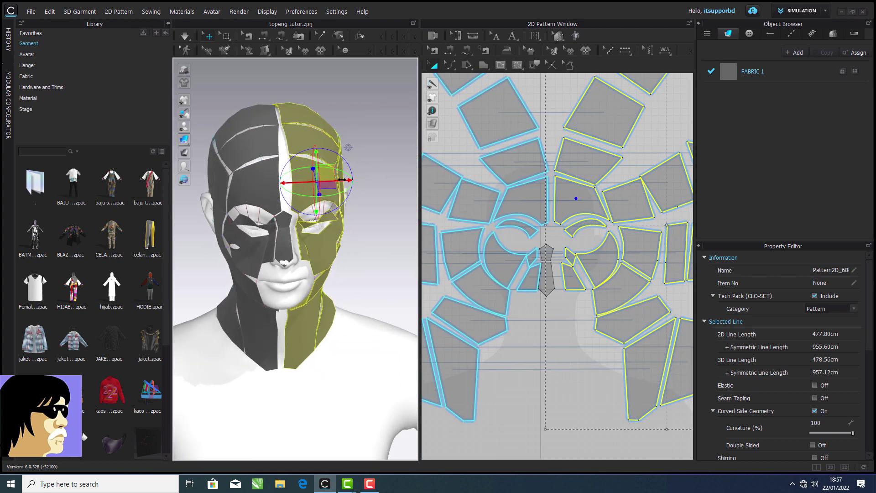
{"action": "left_click", "coordinate": [381, 152]}
{"action": "right_click_drag", "start_coordinate": [371, 185], "coordinate": [366, 161]}
{"action": "scroll", "coordinate": [338, 139], "scroll_direction": "up", "scroll_amount": 3}
{"action": "middle_click_drag", "start_coordinate": [338, 140], "coordinate": [340, 265]}
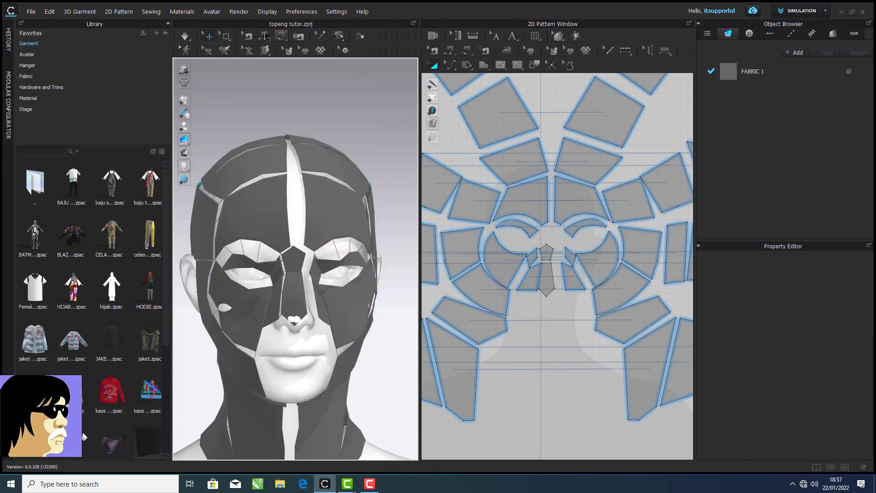
Step: Sew the two forehead pieces together along the centre line and reverse the crossed seam's direction
{"action": "left_click", "coordinate": [248, 36]}
{"action": "scroll", "coordinate": [337, 215], "scroll_direction": "up", "scroll_amount": 5}
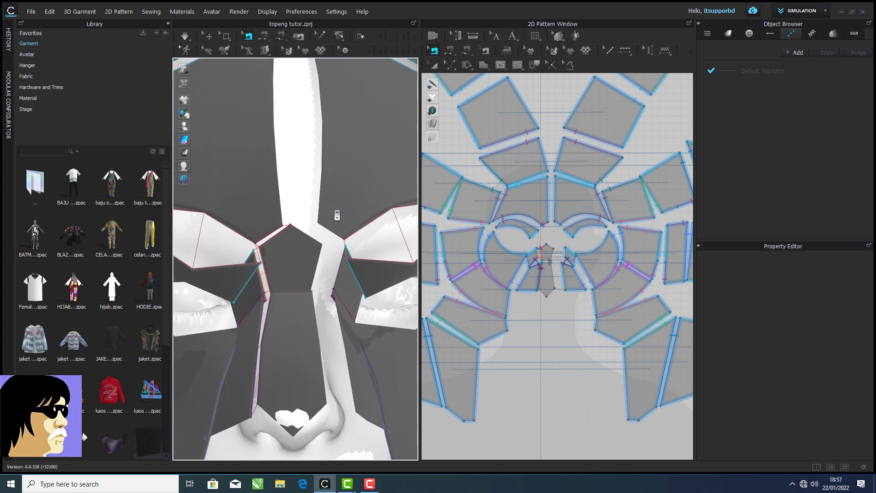
{"action": "left_click", "coordinate": [237, 139]}
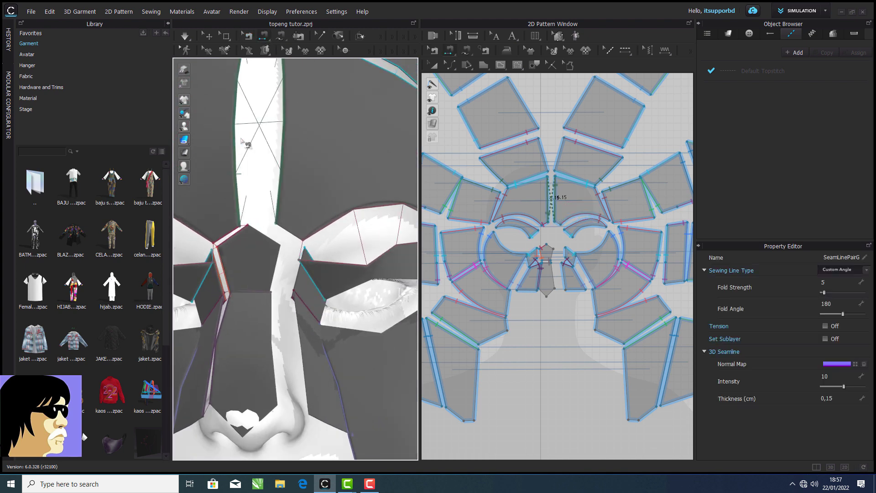
{"action": "scroll", "coordinate": [277, 189], "scroll_direction": "up", "scroll_amount": 3}
{"action": "scroll", "coordinate": [277, 189], "scroll_direction": "down", "scroll_amount": 2}
{"action": "scroll", "coordinate": [573, 179], "scroll_direction": "up", "scroll_amount": 4}
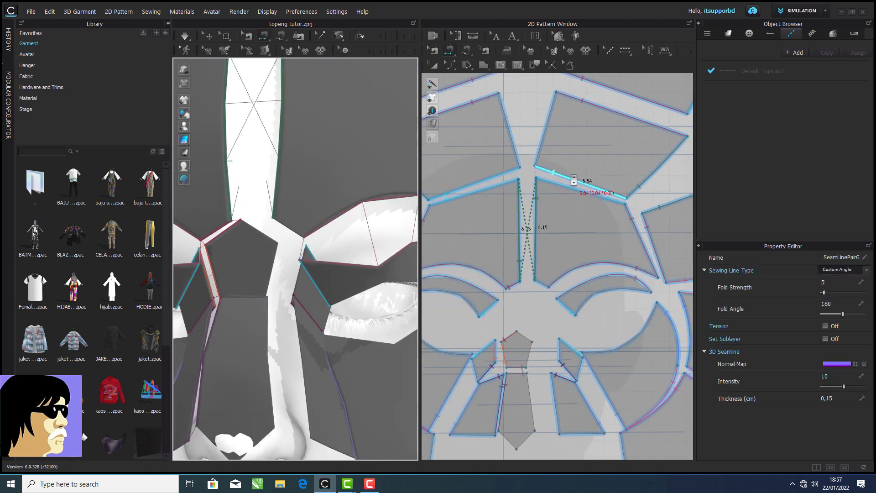
{"action": "right_click", "coordinate": [542, 221]}
{"action": "left_click", "coordinate": [552, 233]}
Step: Sew the centre edges of the next two pairs of crown pieces behind the forehead
{"action": "scroll", "coordinate": [323, 172], "scroll_direction": "down", "scroll_amount": 5}
{"action": "middle_click_drag", "start_coordinate": [323, 172], "coordinate": [338, 240]}
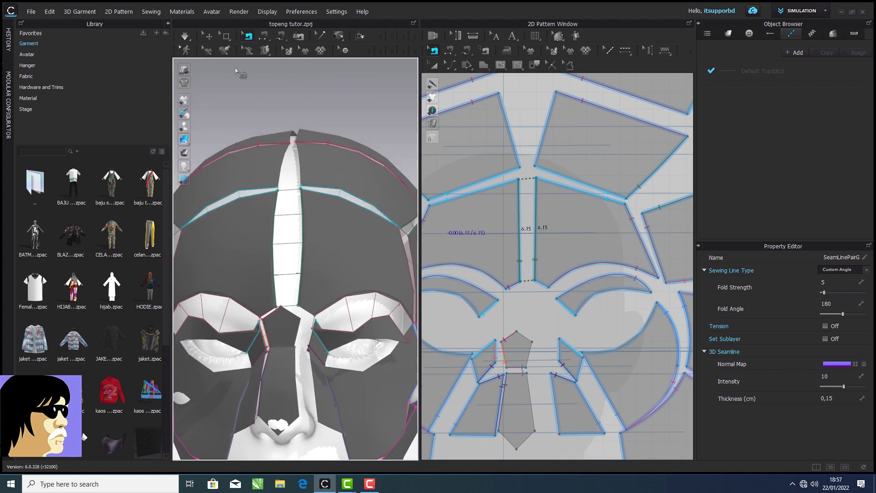
{"action": "left_click", "coordinate": [268, 39]}
{"action": "scroll", "coordinate": [325, 174], "scroll_direction": "up", "scroll_amount": 5}
{"action": "middle_click_drag", "start_coordinate": [291, 220], "coordinate": [291, 101]}
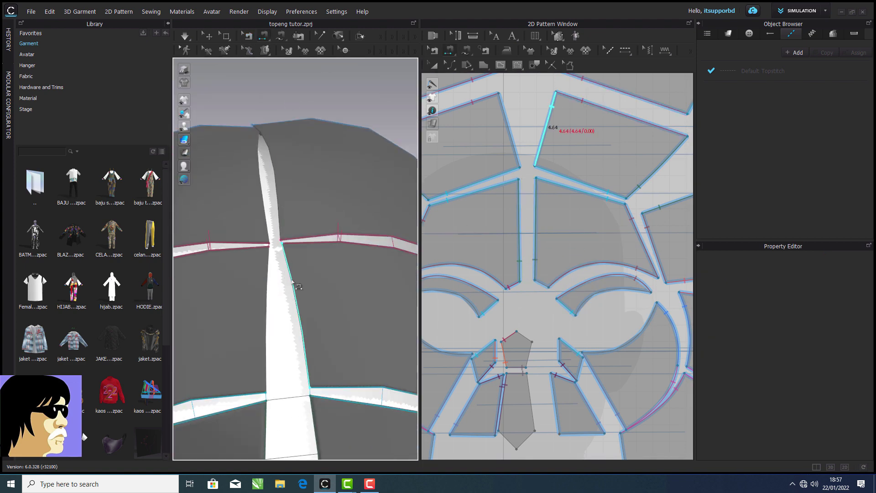
{"action": "left_click", "coordinate": [267, 289]}
{"action": "left_click", "coordinate": [279, 209]}
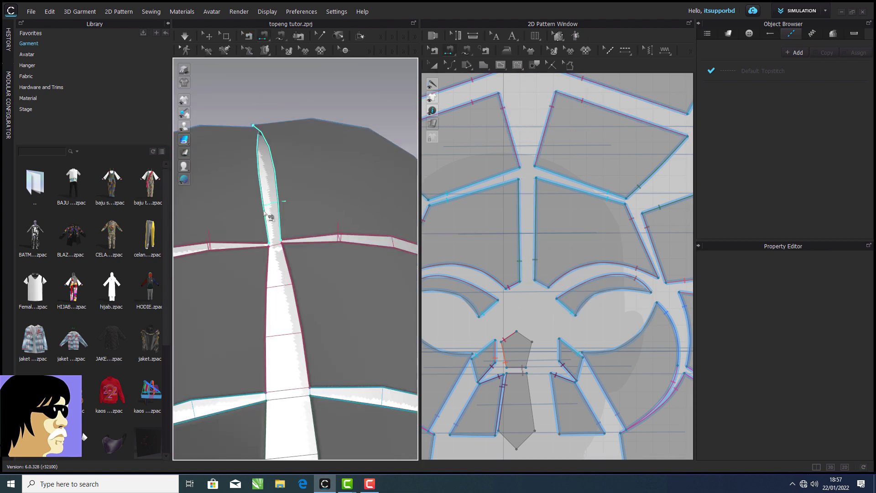
{"action": "left_click", "coordinate": [270, 212]}
Step: Sew the bridge piece's free upper edge to the mirrored forehead piece's short lower edge and reverse the seam's direction
{"action": "middle_click_drag", "start_coordinate": [283, 411], "coordinate": [274, 121]}
{"action": "scroll", "coordinate": [297, 284], "scroll_direction": "up", "scroll_amount": 3}
{"action": "middle_click_drag", "start_coordinate": [298, 284], "coordinate": [279, 153]}
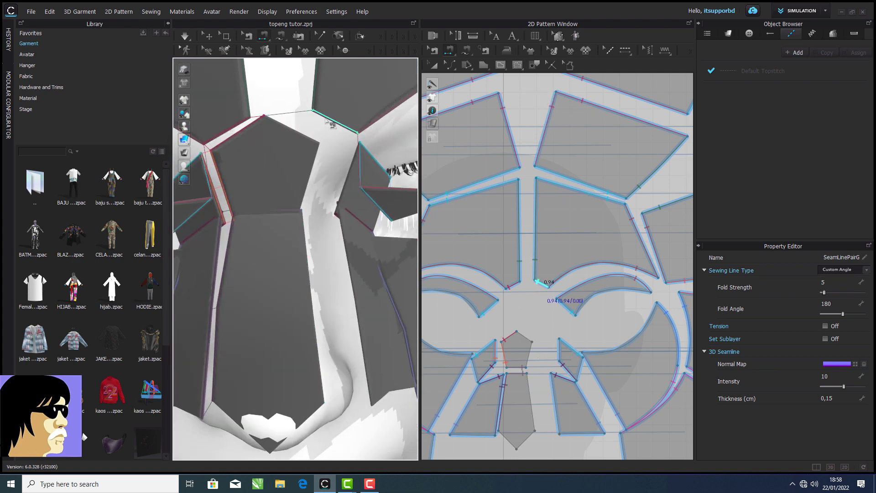
{"action": "left_click", "coordinate": [302, 137]}
{"action": "key", "text": "b"}
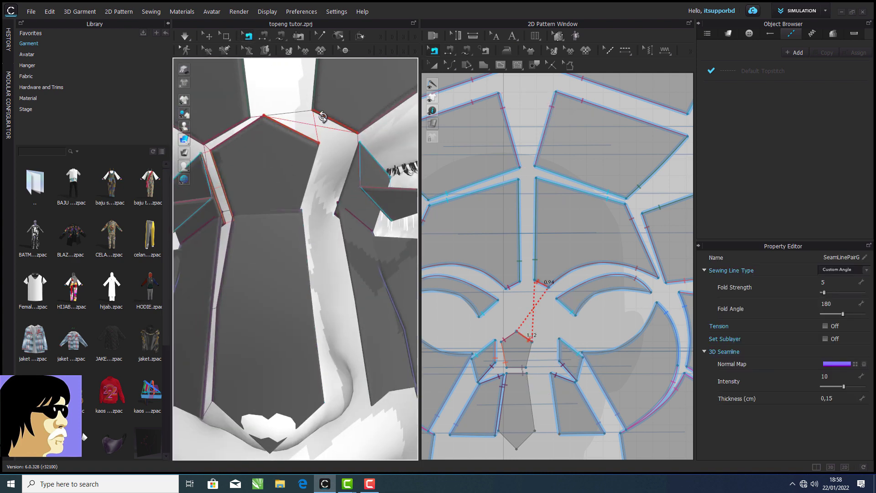
{"action": "right_click_drag", "start_coordinate": [323, 117], "coordinate": [336, 116]}
{"action": "right_click", "coordinate": [346, 120]}
Step: Sew the bridge piece's free side edge to the mirrored inner-eye piece and reverse the crossed seam's direction
{"action": "left_click", "coordinate": [372, 149]}
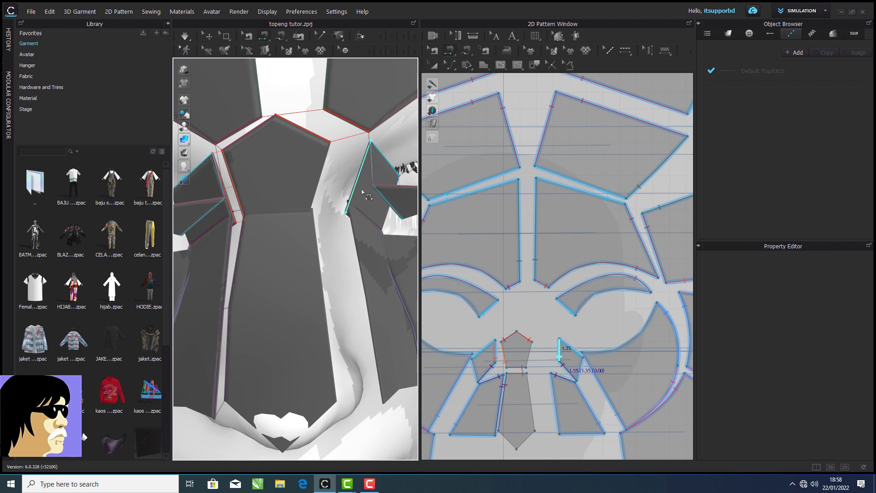
{"action": "left_click", "coordinate": [322, 185]}
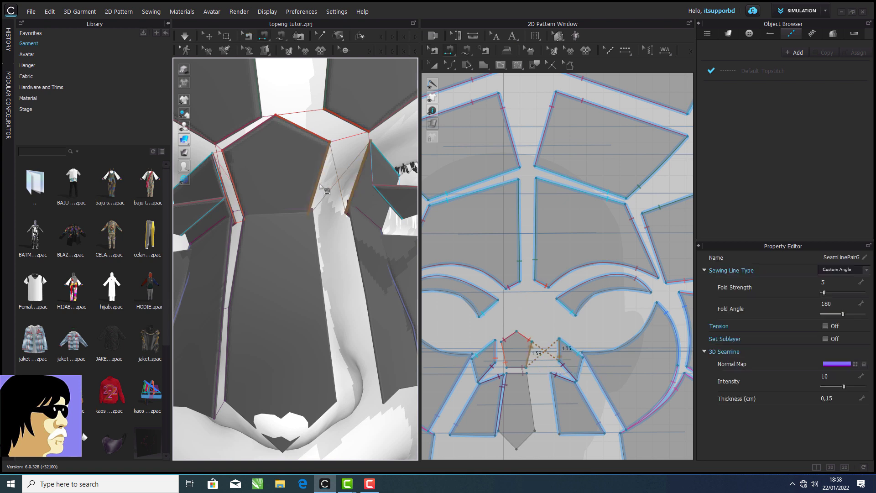
{"action": "right_click", "coordinate": [365, 162]}
{"action": "left_click", "coordinate": [402, 177]}
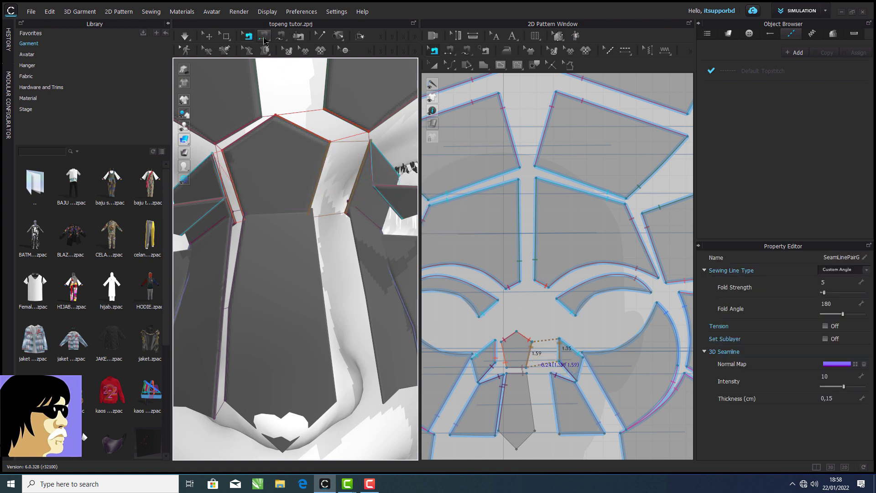
Step: Sew the long nose piece's free side edge to the mirrored nose side piece
{"action": "left_click", "coordinate": [324, 284]}
{"action": "scroll", "coordinate": [325, 284], "scroll_direction": "down", "scroll_amount": 5}
{"action": "right_click_drag", "start_coordinate": [335, 189], "coordinate": [248, 49]}
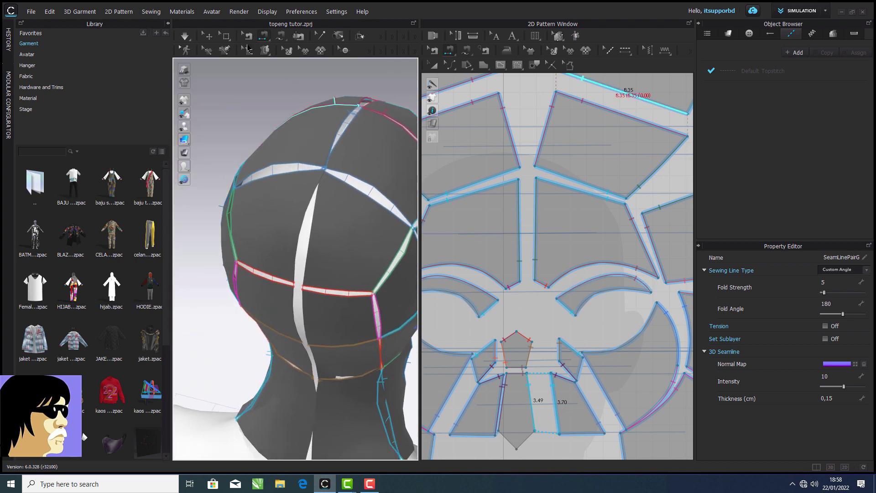
Step: Sew the remaining centre edge pairs at the back of the head, from the rear crown down to the neck's lower edge
{"action": "left_click", "coordinate": [313, 222]}
{"action": "scroll", "coordinate": [313, 249], "scroll_direction": "down", "scroll_amount": 3}
{"action": "right_click_drag", "start_coordinate": [313, 254], "coordinate": [323, 209]}
{"action": "scroll", "coordinate": [322, 207], "scroll_direction": "up", "scroll_amount": 5}
{"action": "middle_click_drag", "start_coordinate": [321, 194], "coordinate": [312, 251]}
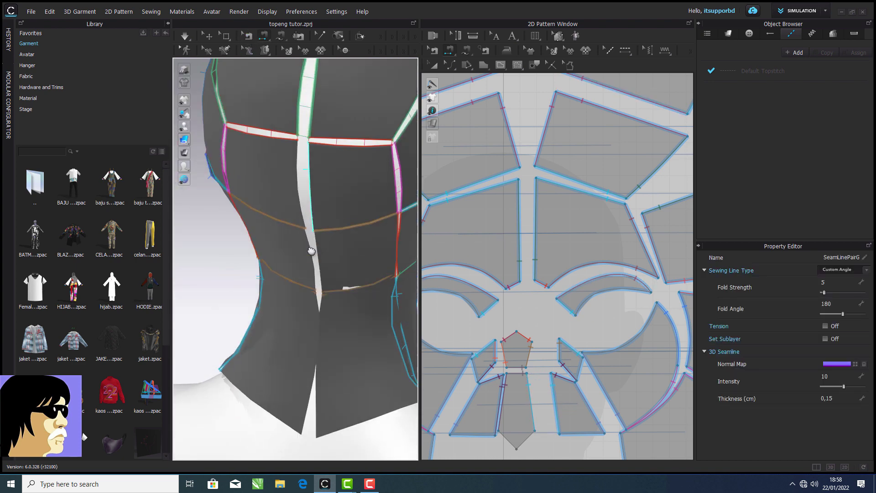
{"action": "left_click", "coordinate": [312, 192]}
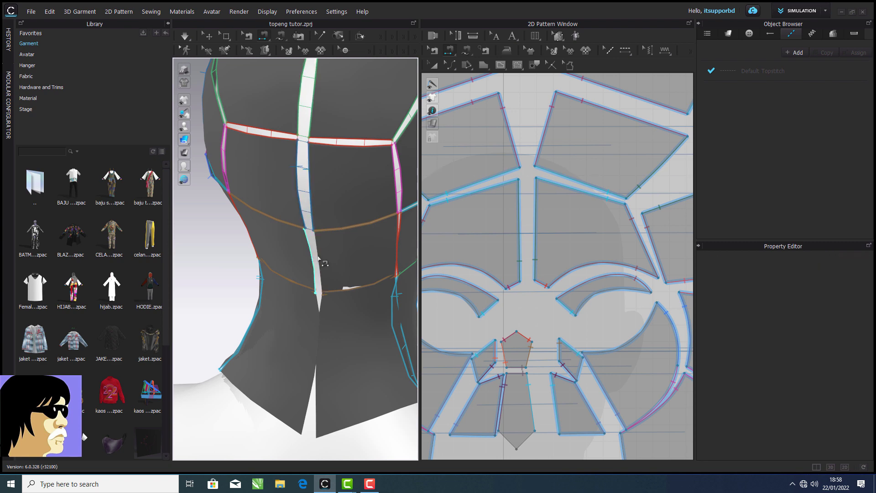
{"action": "left_click", "coordinate": [318, 395]}
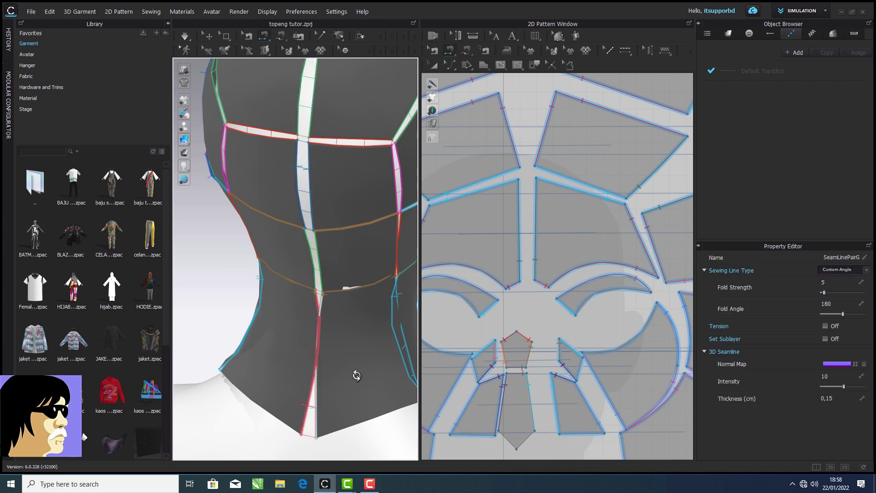
Step: Sew the centre edges of the two under-chin pieces and reverse the crossed seam's direction
{"action": "right_click_drag", "start_coordinate": [369, 337], "coordinate": [200, 311]}
{"action": "right_click_drag", "start_coordinate": [317, 266], "coordinate": [291, 287]}
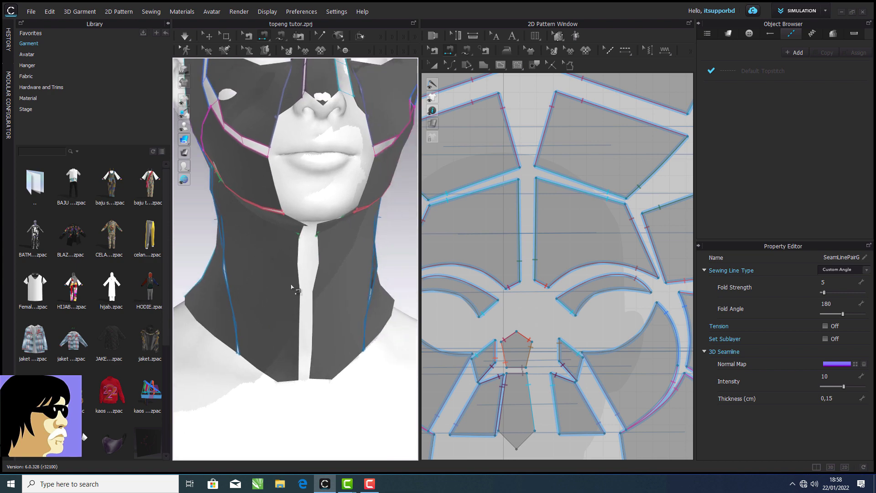
{"action": "scroll", "coordinate": [293, 287], "scroll_direction": "down", "scroll_amount": 2}
{"action": "scroll", "coordinate": [301, 271], "scroll_direction": "up", "scroll_amount": 2}
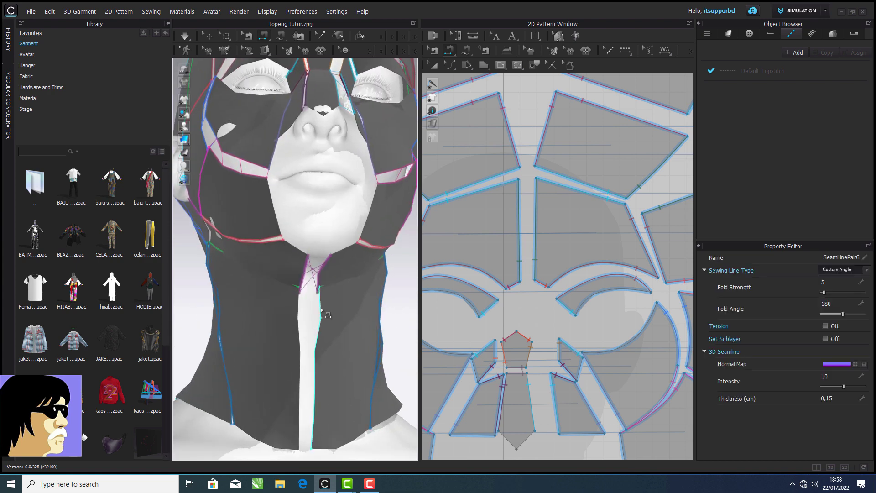
{"action": "left_click", "coordinate": [248, 37]}
{"action": "right_click", "coordinate": [306, 263]}
{"action": "left_click", "coordinate": [327, 292]}
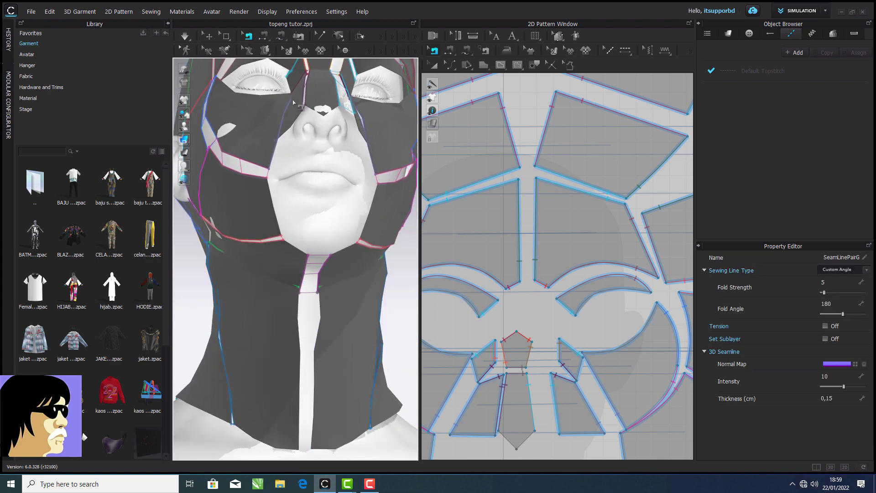
Step: Sew the long centre edges of the two front neck pieces below the chin
{"action": "left_click", "coordinate": [318, 338]}
{"action": "scroll", "coordinate": [340, 323], "scroll_direction": "down", "scroll_amount": 2}
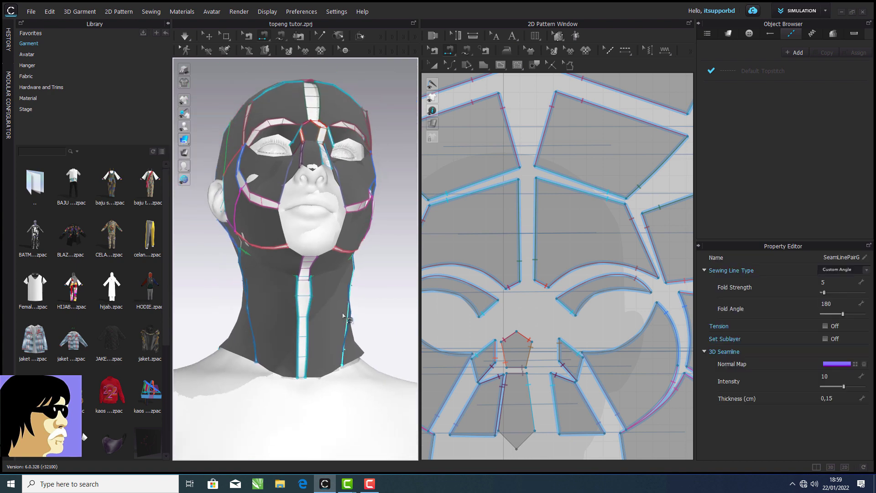
{"action": "scroll", "coordinate": [348, 316], "scroll_direction": "up", "scroll_amount": 1}
{"action": "mouse_move", "coordinate": [348, 316]}
{"action": "right_mouse_down"}
{"action": "mouse_move", "coordinate": [397, 329]}
{"action": "mouse_move", "coordinate": [333, 314]}
{"action": "right_mouse_up"}
{"action": "scroll", "coordinate": [381, 310], "scroll_direction": "down", "scroll_amount": 2}
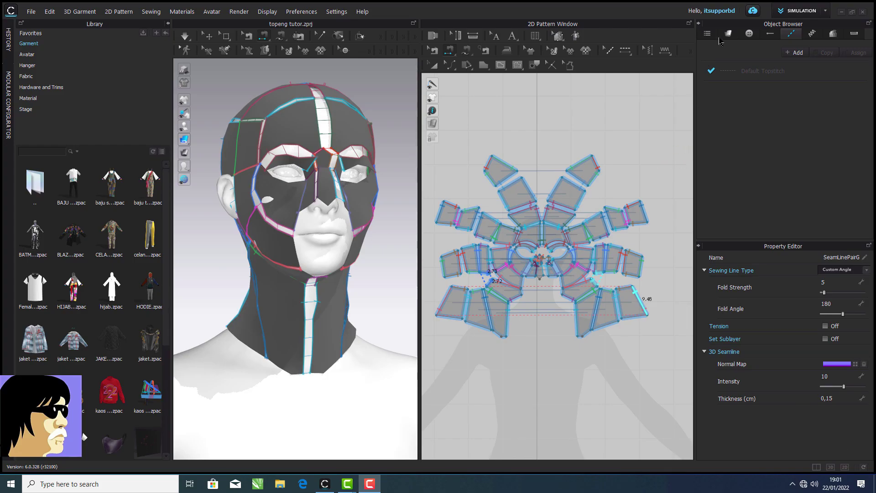
Step: Set the physical property preset of FABRIC 1 to Trim_Full_Grain_Leather
{"action": "left_click", "coordinate": [728, 34]}
{"action": "left_click", "coordinate": [753, 71]}
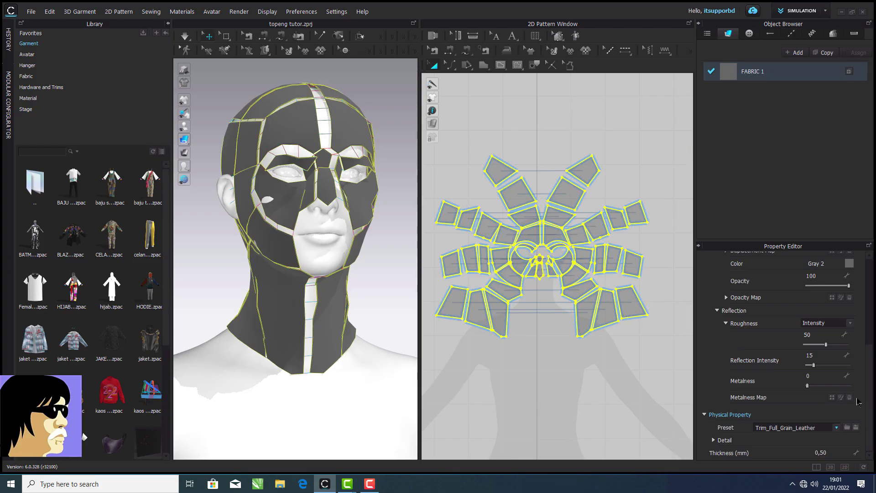
{"action": "left_click", "coordinate": [840, 429]}
{"action": "left_click", "coordinate": [809, 387]}
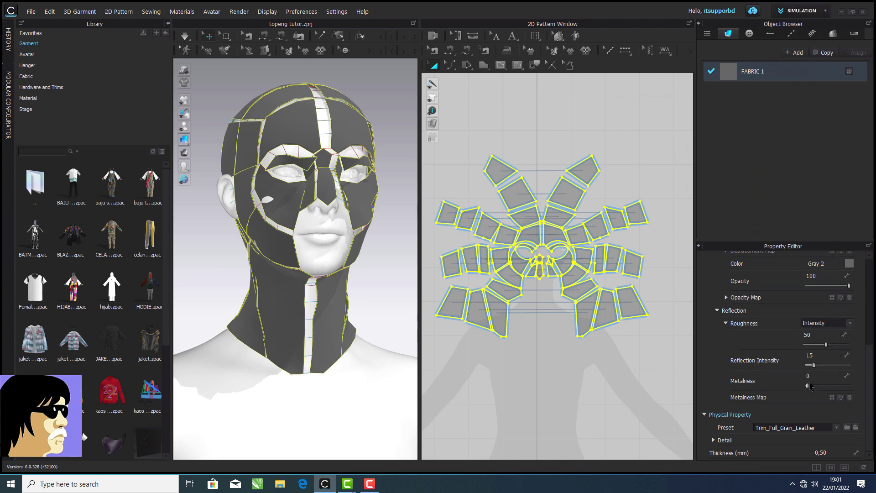
{"action": "left_click", "coordinate": [500, 371]}
Step: Freeze the long nose piece so simulation leaves it in place
{"action": "left_click", "coordinate": [323, 187]}
{"action": "right_click", "coordinate": [323, 187]}
{"action": "left_click", "coordinate": [359, 260]}
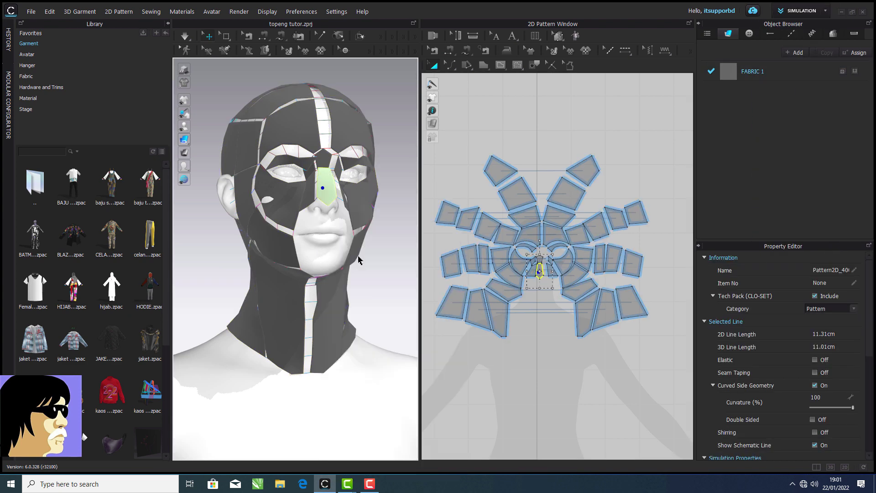
Step: Freeze the two mirrored pieces beside the centre line at the back of the head
{"action": "right_click_drag", "start_coordinate": [311, 242], "coordinate": [482, 236]}
{"action": "left_click", "coordinate": [322, 152]}
{"action": "right_click", "coordinate": [321, 152]}
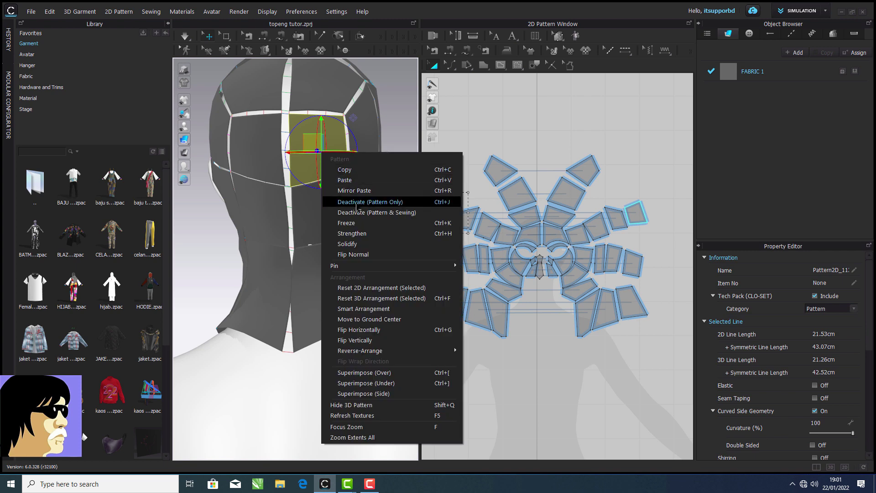
{"action": "left_click", "coordinate": [355, 223]}
{"action": "left_click", "coordinate": [256, 142]}
{"action": "right_click", "coordinate": [256, 142]}
{"action": "left_click", "coordinate": [285, 214]}
Step: Run the simulation to close the mask's seams around the head
{"action": "right_click_drag", "start_coordinate": [337, 228], "coordinate": [213, 237]}
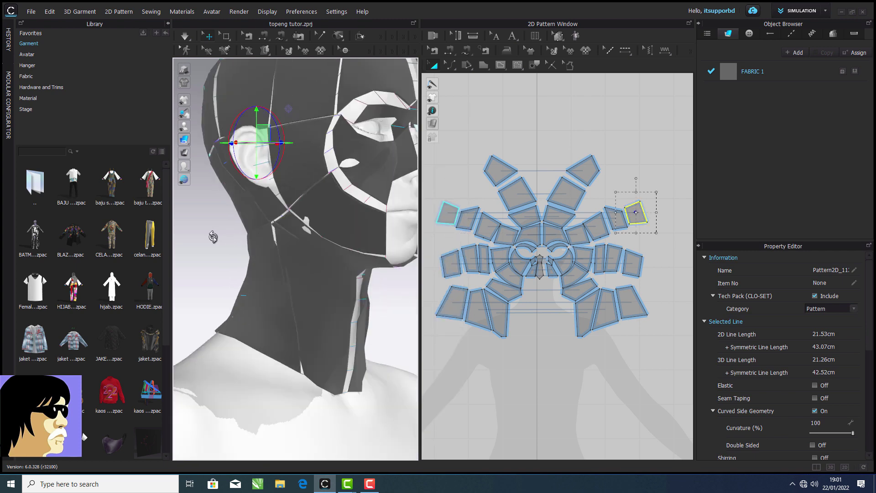
{"action": "scroll", "coordinate": [311, 245], "scroll_direction": "down", "scroll_amount": 5}
{"action": "right_click_drag", "start_coordinate": [310, 246], "coordinate": [274, 248]}
{"action": "scroll", "coordinate": [291, 248], "scroll_direction": "up", "scroll_amount": 3}
{"action": "left_click", "coordinate": [184, 36]}
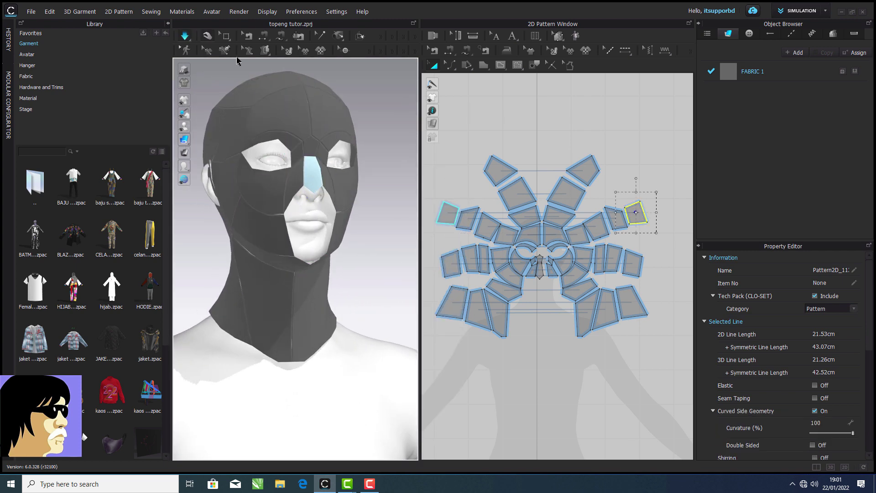
Step: Pull the temple piece in front of the ear toward the eye while simulating
{"action": "right_click_drag", "start_coordinate": [270, 120], "coordinate": [371, 122]}
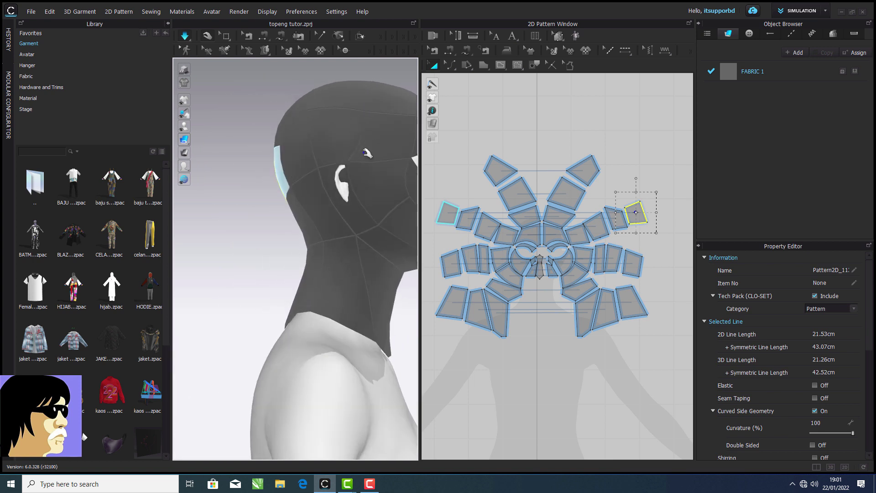
{"action": "scroll", "coordinate": [331, 150], "scroll_direction": "up", "scroll_amount": 3}
{"action": "right_click_drag", "start_coordinate": [320, 182], "coordinate": [252, 208]}
{"action": "scroll", "coordinate": [269, 185], "scroll_direction": "up", "scroll_amount": 1}
{"action": "left_click_drag", "start_coordinate": [278, 184], "coordinate": [308, 178]}
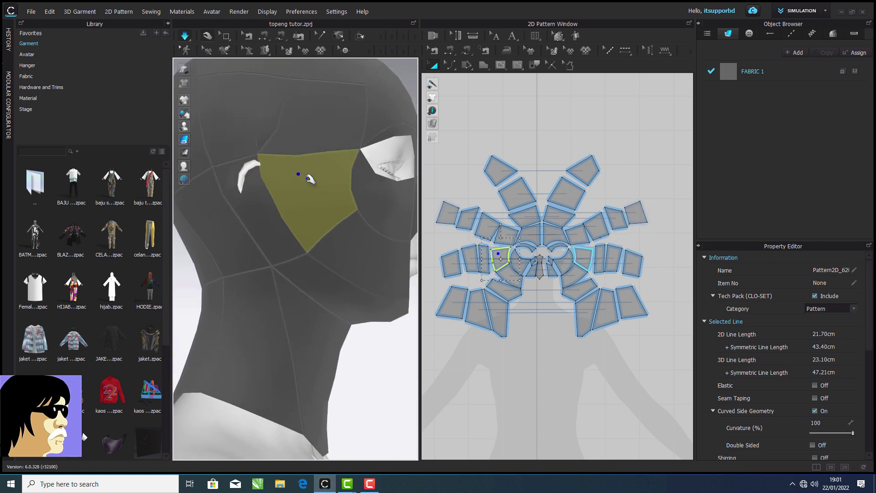
Step: Unfreeze the long nose piece and clear the selection
{"action": "right_click_drag", "start_coordinate": [305, 190], "coordinate": [97, 189]}
{"action": "scroll", "coordinate": [296, 200], "scroll_direction": "down", "scroll_amount": 3}
{"action": "scroll", "coordinate": [336, 212], "scroll_direction": "up", "scroll_amount": 5}
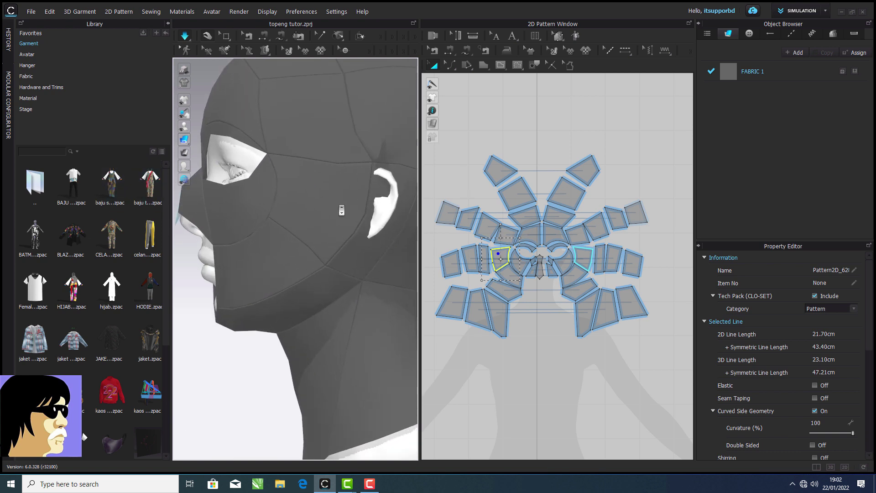
{"action": "scroll", "coordinate": [363, 210], "scroll_direction": "down", "scroll_amount": 4}
{"action": "scroll", "coordinate": [222, 180], "scroll_direction": "up", "scroll_amount": 2}
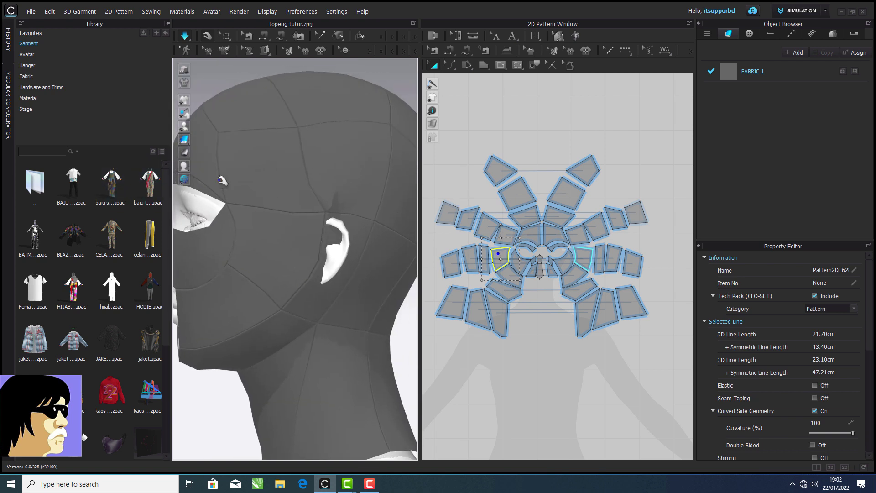
{"action": "right_click_drag", "start_coordinate": [294, 195], "coordinate": [363, 195]}
{"action": "left_click", "coordinate": [311, 245]}
{"action": "right_click", "coordinate": [311, 245]}
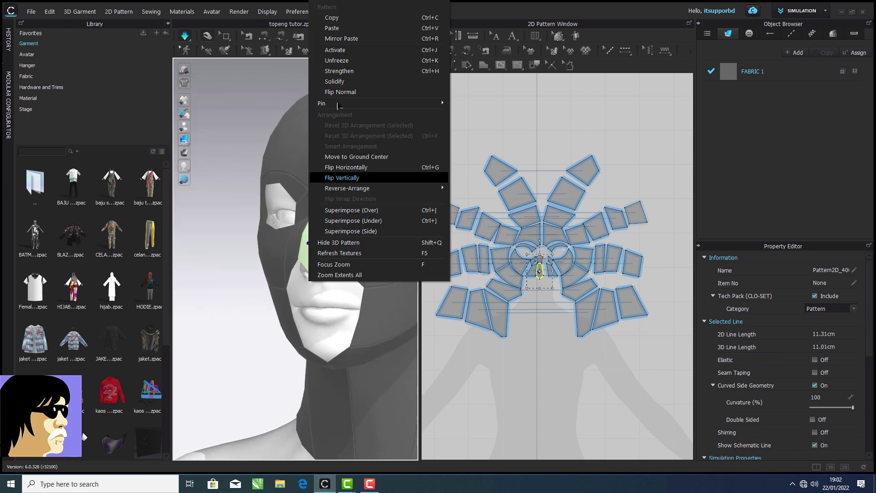
{"action": "left_click", "coordinate": [338, 61]}
{"action": "right_click_drag", "start_coordinate": [363, 107], "coordinate": [399, 234]}
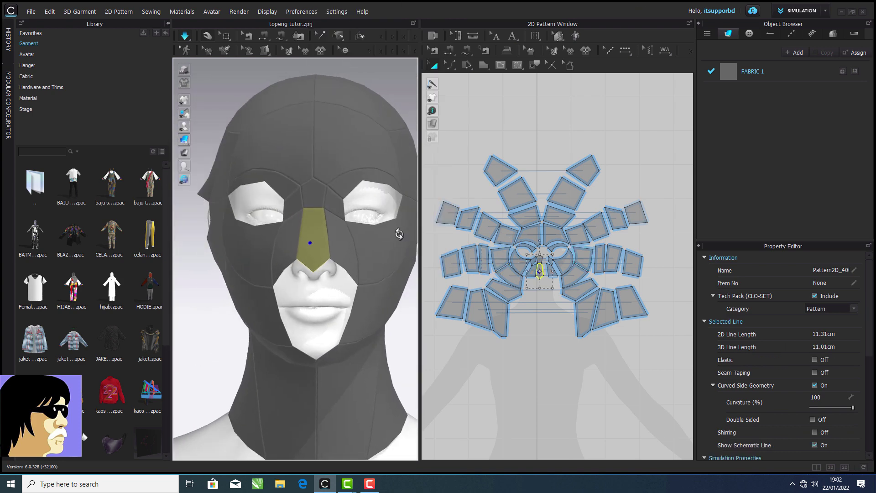
{"action": "left_click", "coordinate": [404, 318]}
Step: Select all mask patterns and set their additional rendering thickness to 1 mm
{"action": "scroll", "coordinate": [388, 304], "scroll_direction": "down", "scroll_amount": 3}
{"action": "right_click_drag", "start_coordinate": [387, 303], "coordinate": [359, 291]}
{"action": "scroll", "coordinate": [391, 287], "scroll_direction": "up", "scroll_amount": 4}
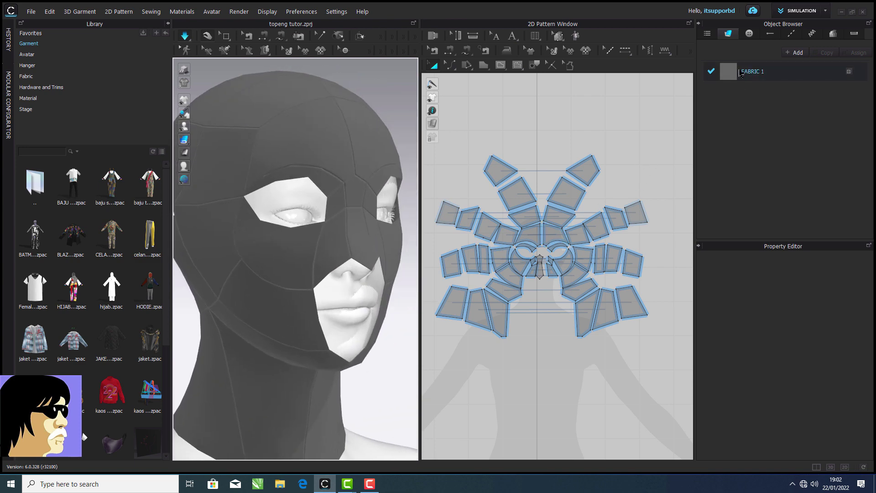
{"action": "left_click", "coordinate": [740, 73]}
{"action": "left_click", "coordinate": [665, 133]}
{"action": "scroll", "coordinate": [665, 134], "scroll_direction": "down", "scroll_amount": 4}
{"action": "left_click_drag", "start_coordinate": [500, 286], "coordinate": [502, 285]}
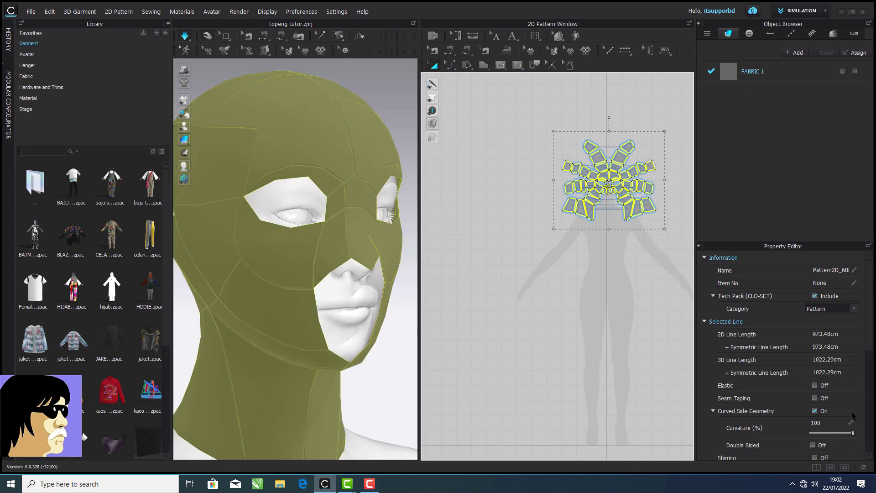
{"action": "scroll", "coordinate": [857, 375], "scroll_direction": "down", "scroll_amount": 5}
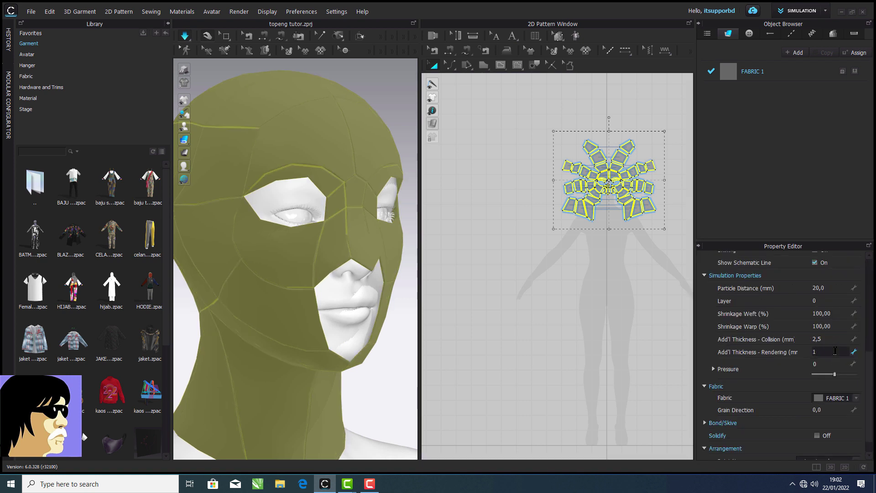
{"action": "left_click", "coordinate": [566, 291]}
Step: Run the simulation again and pull the under-chin piece up toward the jaw
{"action": "scroll", "coordinate": [297, 221], "scroll_direction": "up", "scroll_amount": 5}
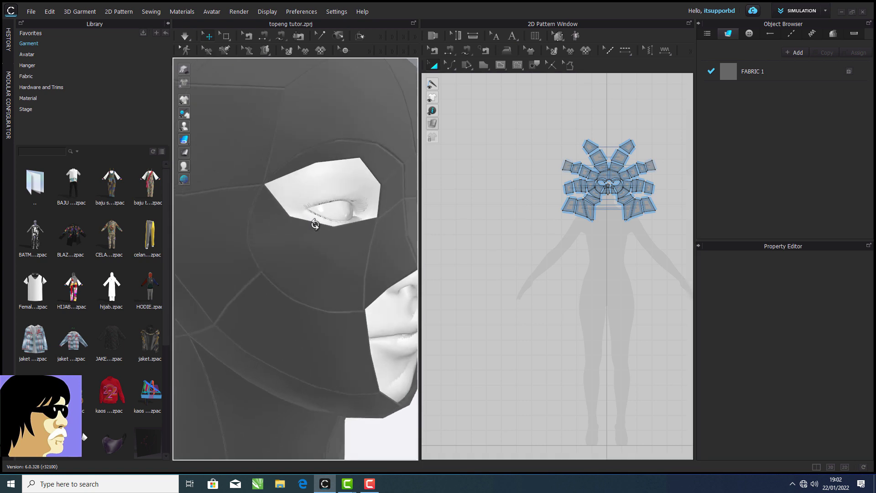
{"action": "scroll", "coordinate": [297, 135], "scroll_direction": "down", "scroll_amount": 5}
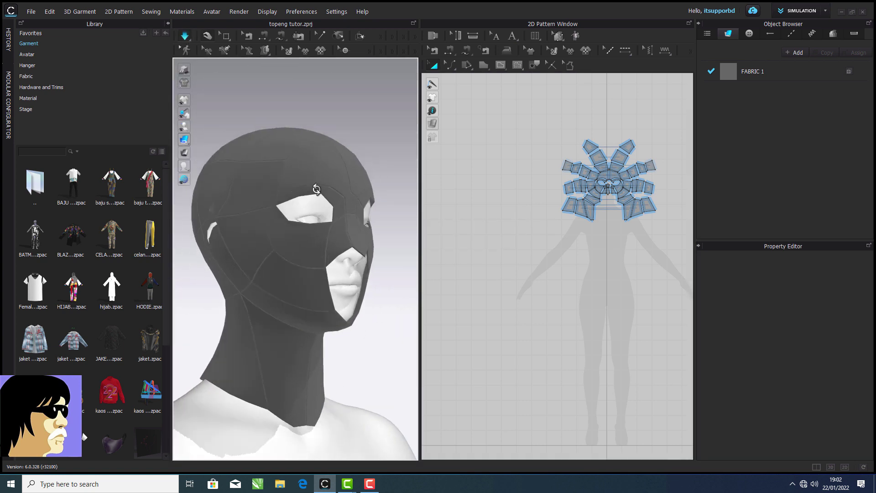
{"action": "left_click", "coordinate": [348, 355]}
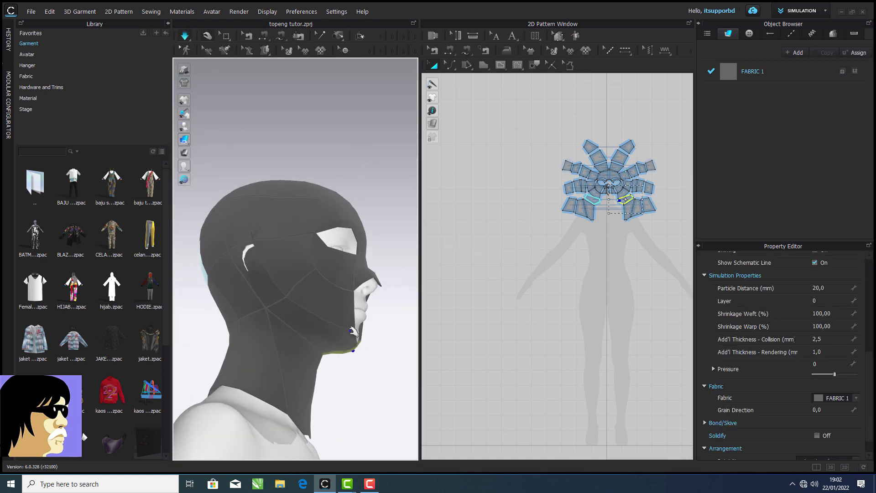
{"action": "left_click", "coordinate": [388, 327]}
{"action": "right_click_drag", "start_coordinate": [388, 326], "coordinate": [462, 342]}
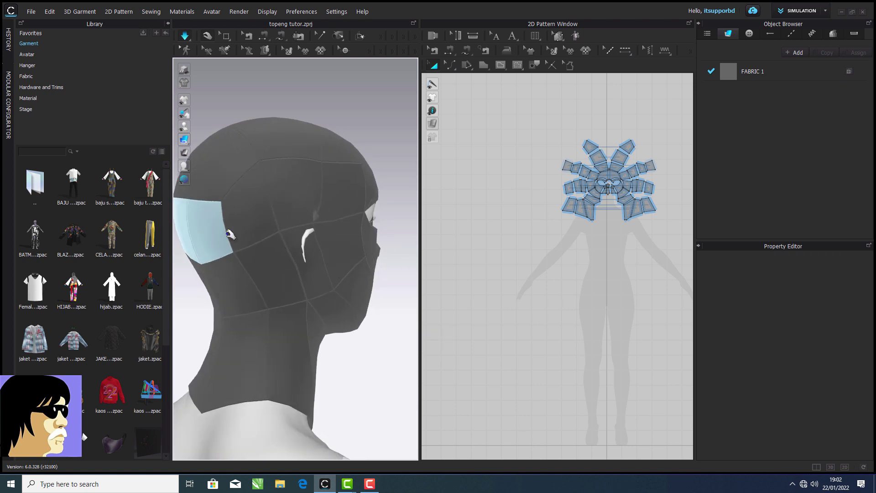
Step: Unfreeze both centre pieces at the back of the head and clear the selection
{"action": "left_click", "coordinate": [207, 235]}
{"action": "right_click", "coordinate": [211, 235]}
{"action": "left_click", "coordinate": [231, 61]}
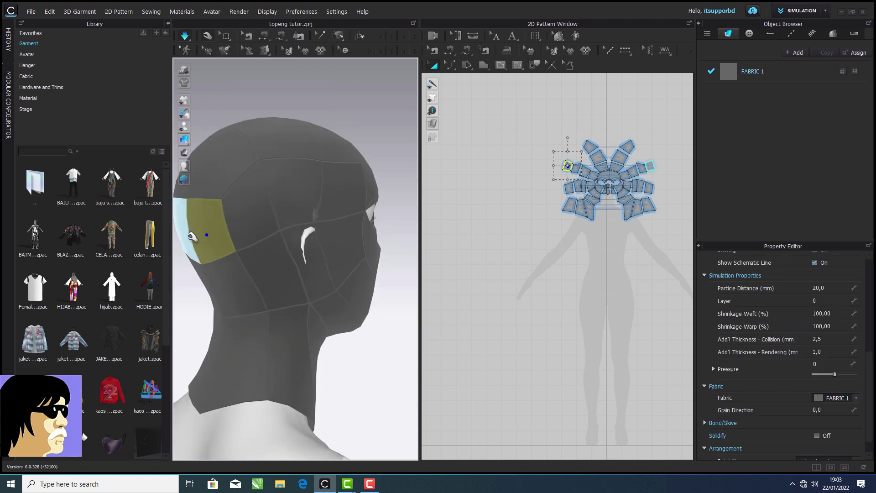
{"action": "right_click", "coordinate": [188, 236]}
{"action": "left_click", "coordinate": [210, 60]}
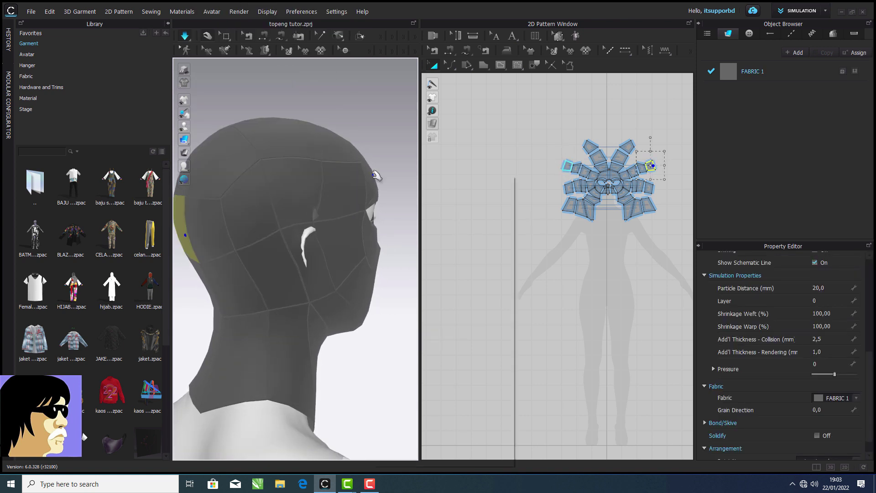
{"action": "right_click", "coordinate": [374, 175]}
{"action": "left_click", "coordinate": [361, 153]}
Step: Stop the simulation and examine the fitted mask from the front and side
{"action": "right_click_drag", "start_coordinate": [362, 153], "coordinate": [262, 162]}
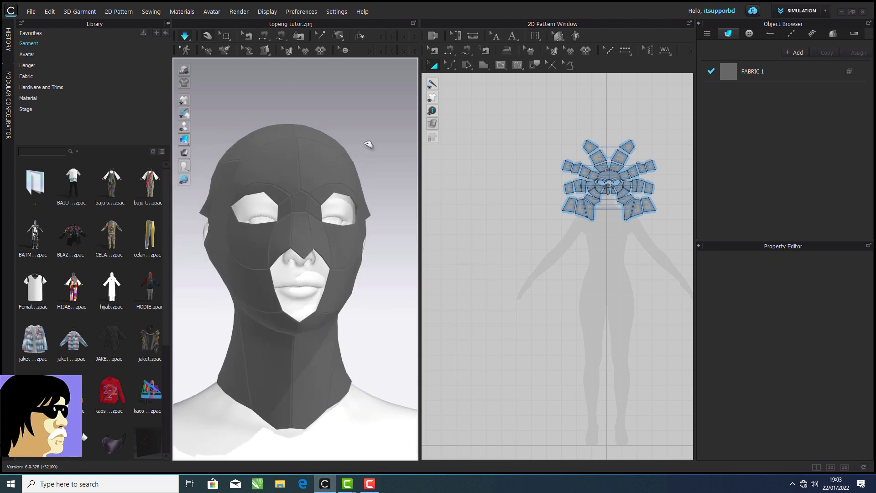
{"action": "scroll", "coordinate": [344, 170], "scroll_direction": "up", "scroll_amount": 3}
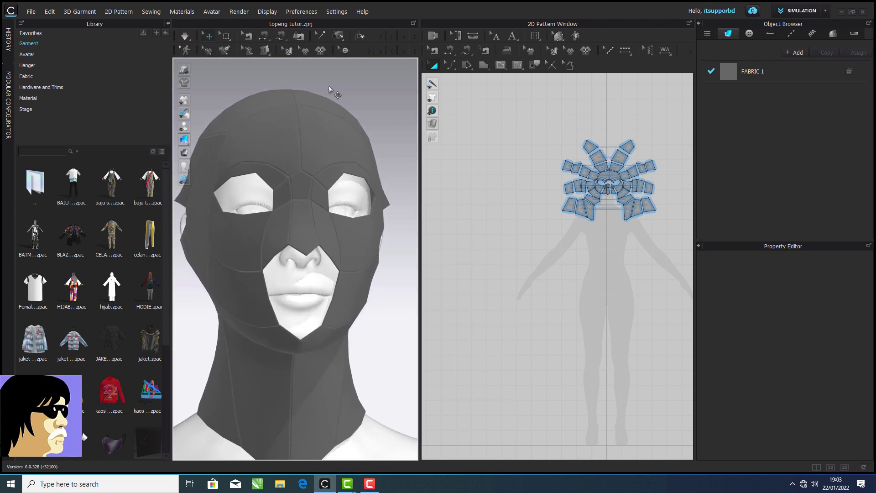
{"action": "right_click_drag", "start_coordinate": [349, 121], "coordinate": [466, 113]}
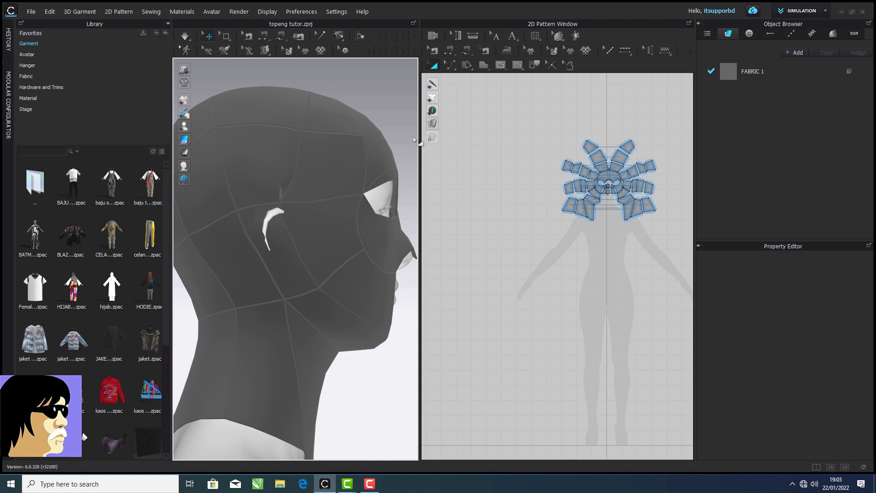
{"action": "right_click_drag", "start_coordinate": [415, 139], "coordinate": [201, 175]}
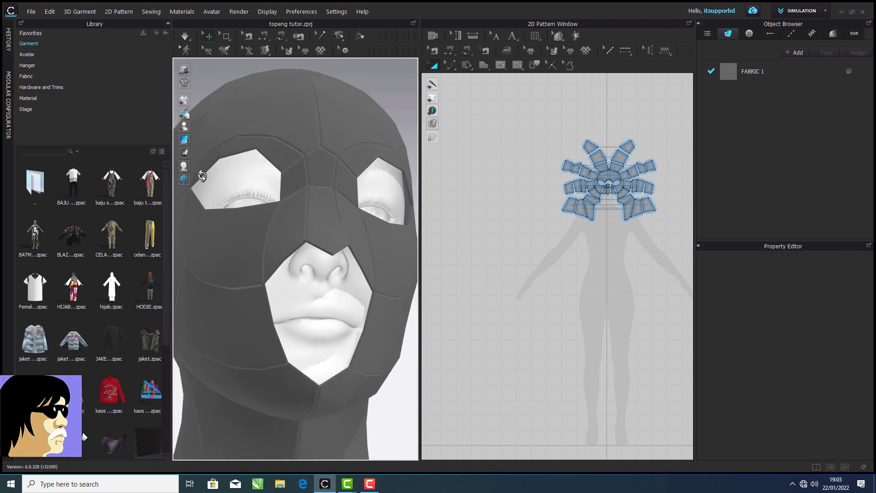
{"action": "scroll", "coordinate": [292, 188], "scroll_direction": "down", "scroll_amount": 3}
{"action": "right_click_drag", "start_coordinate": [297, 188], "coordinate": [312, 208]}
Step: Set the particle distance of all mask patterns to 10 mm
{"action": "left_click", "coordinate": [377, 484]}
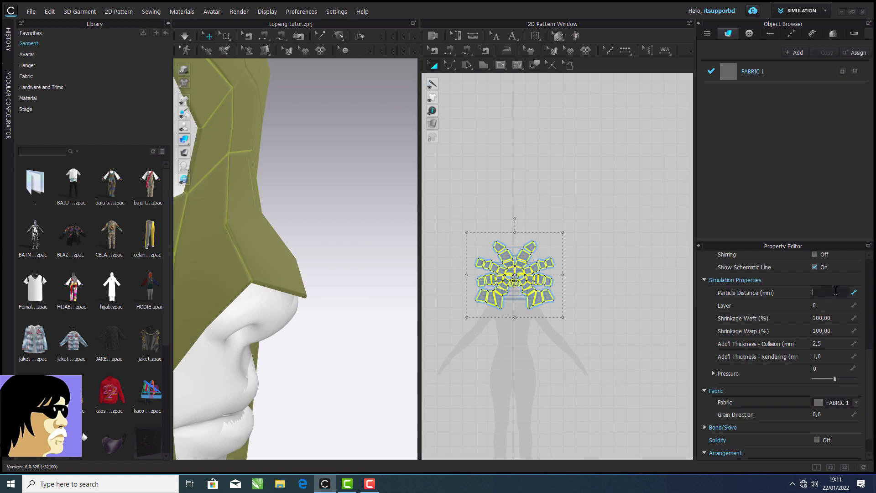
{"action": "left_click", "coordinate": [598, 348]}
Step: Move the nose piece slightly forward and down over the tip of the avatar's nose
{"action": "right_click_drag", "start_coordinate": [366, 294], "coordinate": [259, 272]}
{"action": "left_click", "coordinate": [270, 276]}
{"action": "right_click_drag", "start_coordinate": [279, 308], "coordinate": [383, 311]}
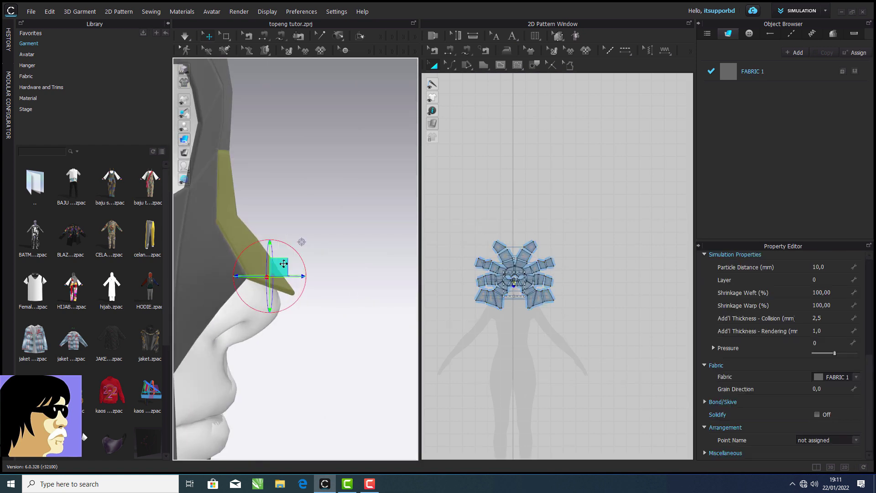
{"action": "left_click_drag", "start_coordinate": [283, 265], "coordinate": [294, 272]}
{"action": "right_click_drag", "start_coordinate": [340, 284], "coordinate": [235, 279]}
Step: Lower the peak point of the small centre piece between the eyes so its upper edge is straight
{"action": "scroll", "coordinate": [510, 265], "scroll_direction": "up", "scroll_amount": 7}
{"action": "middle_click_drag", "start_coordinate": [510, 266], "coordinate": [530, 188]}
{"action": "scroll", "coordinate": [546, 252], "scroll_direction": "up", "scroll_amount": 7}
{"action": "middle_click_drag", "start_coordinate": [546, 252], "coordinate": [573, 249]}
{"action": "scroll", "coordinate": [358, 243], "scroll_direction": "down", "scroll_amount": 4}
{"action": "scroll", "coordinate": [461, 257], "scroll_direction": "down", "scroll_amount": 1}
{"action": "middle_click_drag", "start_coordinate": [461, 257], "coordinate": [482, 295]}
{"action": "left_click", "coordinate": [449, 65]}
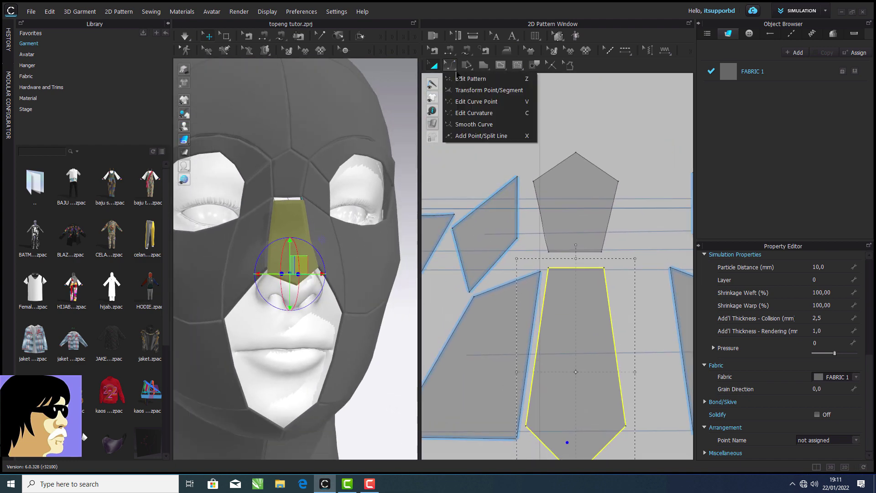
{"action": "left_click", "coordinate": [473, 78]}
{"action": "left_click_drag", "start_coordinate": [576, 153], "coordinate": [578, 172]}
{"action": "left_click", "coordinate": [586, 146]}
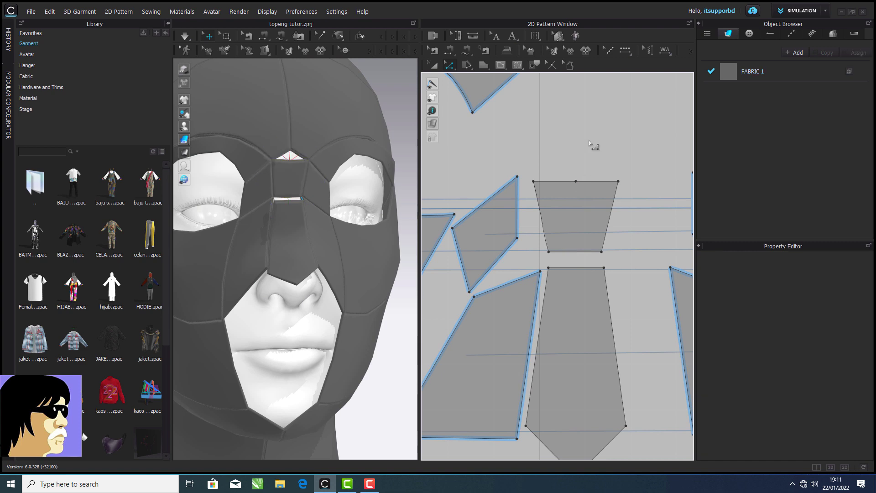
Step: Shift the lower inner corners of the forehead panels down to meet the flattened edge of the centre piece
{"action": "scroll", "coordinate": [586, 147], "scroll_direction": "down", "scroll_amount": 6}
{"action": "middle_click_drag", "start_coordinate": [582, 172], "coordinate": [575, 209]}
{"action": "scroll", "coordinate": [567, 129], "scroll_direction": "up", "scroll_amount": 3}
{"action": "left_click", "coordinate": [579, 128]}
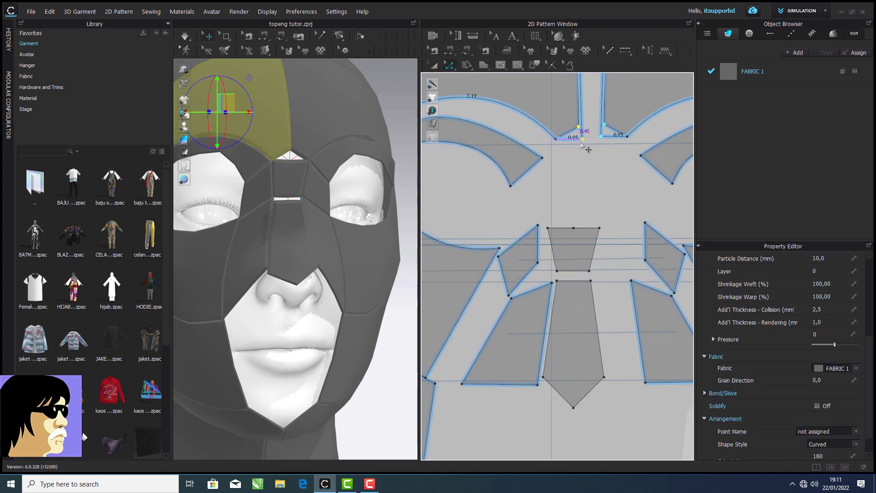
{"action": "left_click_drag", "start_coordinate": [581, 143], "coordinate": [578, 144]}
{"action": "left_click", "coordinate": [560, 178]}
Step: Reshape the nose-side pieces by moving their corners to the centre pieces, and adjust the cheek panel's inner tip
{"action": "scroll", "coordinate": [559, 181], "scroll_direction": "down", "scroll_amount": 3}
{"action": "middle_click_drag", "start_coordinate": [552, 221], "coordinate": [577, 210]}
{"action": "scroll", "coordinate": [577, 211], "scroll_direction": "up", "scroll_amount": 3}
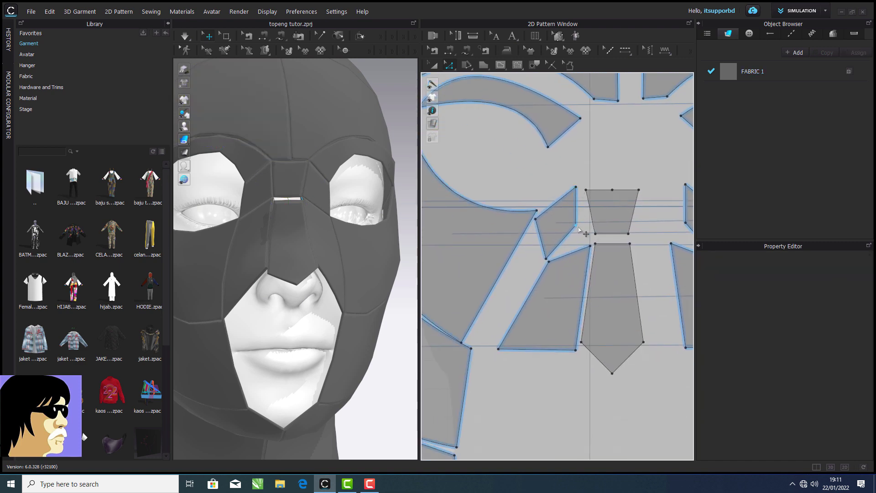
{"action": "left_click_drag", "start_coordinate": [578, 226], "coordinate": [594, 245]}
{"action": "left_click_drag", "start_coordinate": [537, 210], "coordinate": [533, 217]}
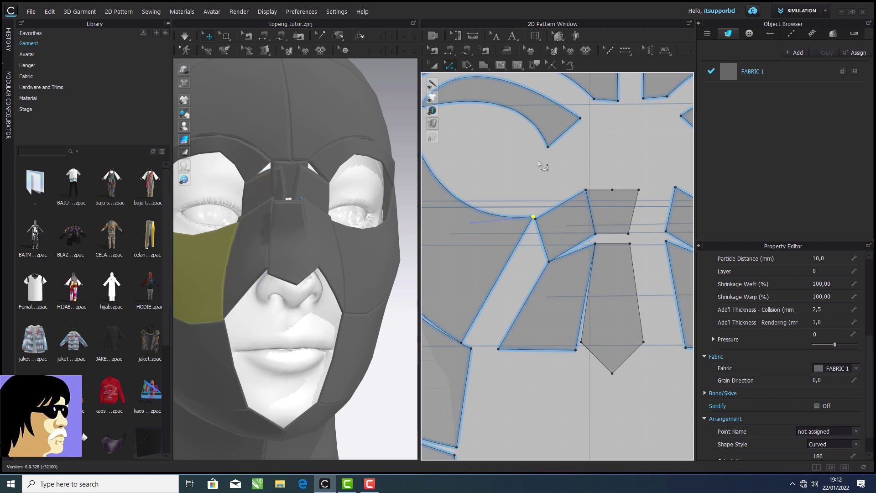
{"action": "middle_click_drag", "start_coordinate": [544, 167], "coordinate": [543, 169]}
{"action": "left_click_drag", "start_coordinate": [536, 222], "coordinate": [546, 194]}
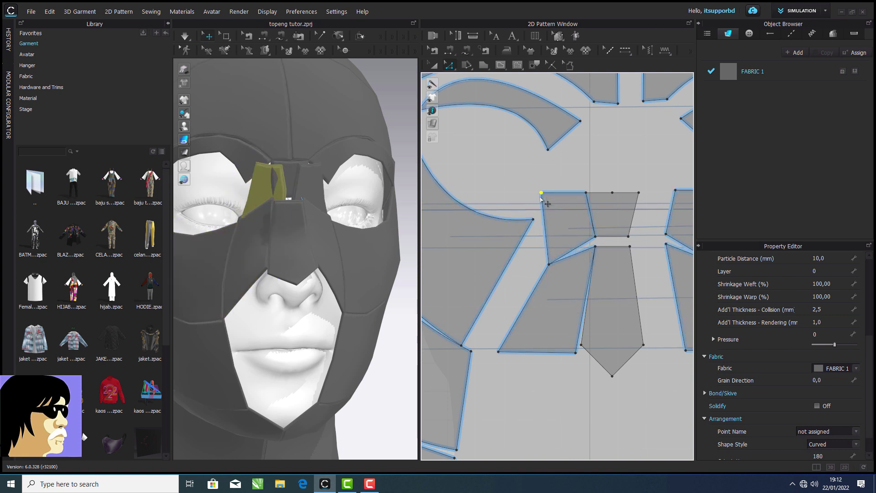
Step: Freeze the nose piece and run the simulation on the reshaped pieces around it
{"action": "scroll", "coordinate": [387, 206], "scroll_direction": "down", "scroll_amount": 3}
{"action": "right_click", "coordinate": [293, 273]}
{"action": "left_click", "coordinate": [343, 72]}
{"action": "right_click_drag", "start_coordinate": [328, 150], "coordinate": [224, 200]}
{"action": "scroll", "coordinate": [413, 182], "scroll_direction": "down", "scroll_amount": 2}
{"action": "left_click", "coordinate": [303, 264]}
{"action": "right_click", "coordinate": [303, 263]}
{"action": "left_click", "coordinate": [313, 81]}
{"action": "left_click", "coordinate": [265, 240]}
{"action": "right_click", "coordinate": [265, 240]}
{"action": "left_click", "coordinate": [293, 80]}
{"action": "scroll", "coordinate": [319, 201], "scroll_direction": "up", "scroll_amount": 5}
{"action": "left_click", "coordinate": [185, 38]}
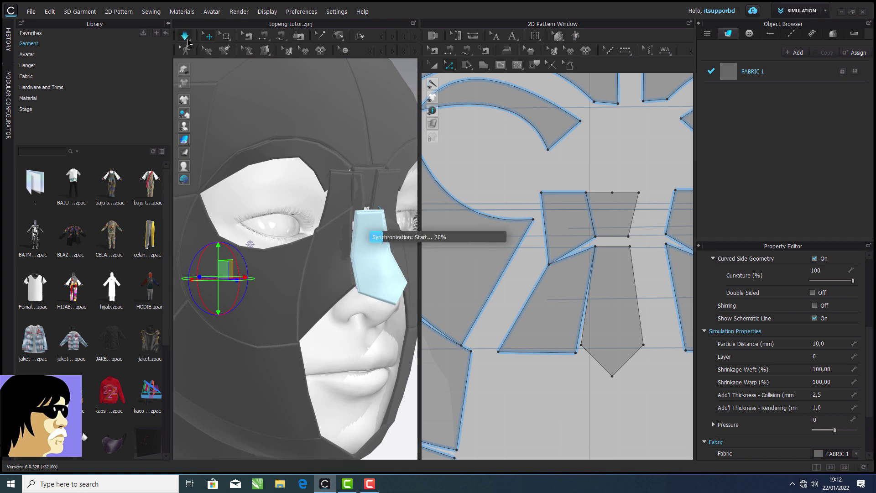
Step: Move the outer corner shared by the two nose-side pieces inward and up, and simulate the change
{"action": "right_click_drag", "start_coordinate": [375, 232], "coordinate": [350, 237]}
{"action": "scroll", "coordinate": [352, 241], "scroll_direction": "down", "scroll_amount": 4}
{"action": "scroll", "coordinate": [495, 265], "scroll_direction": "down", "scroll_amount": 3}
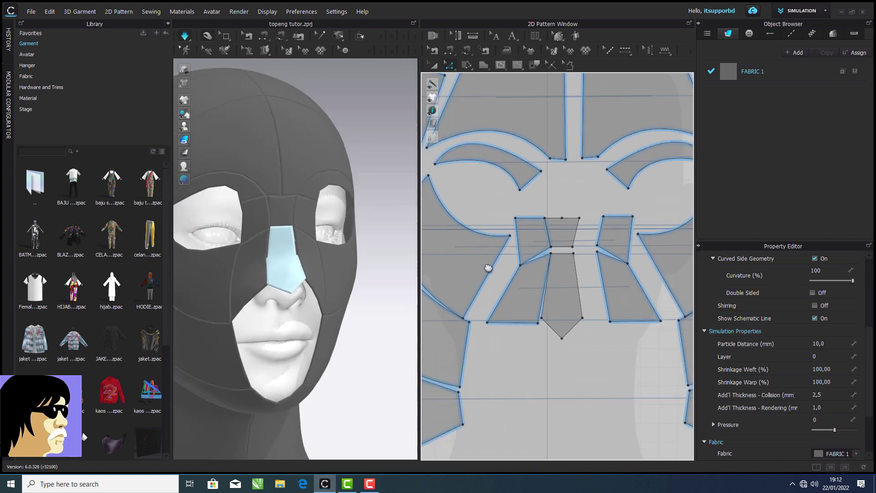
{"action": "right_click", "coordinate": [503, 277]}
{"action": "left_click", "coordinate": [516, 263]}
{"action": "scroll", "coordinate": [519, 247], "scroll_direction": "up", "scroll_amount": 4}
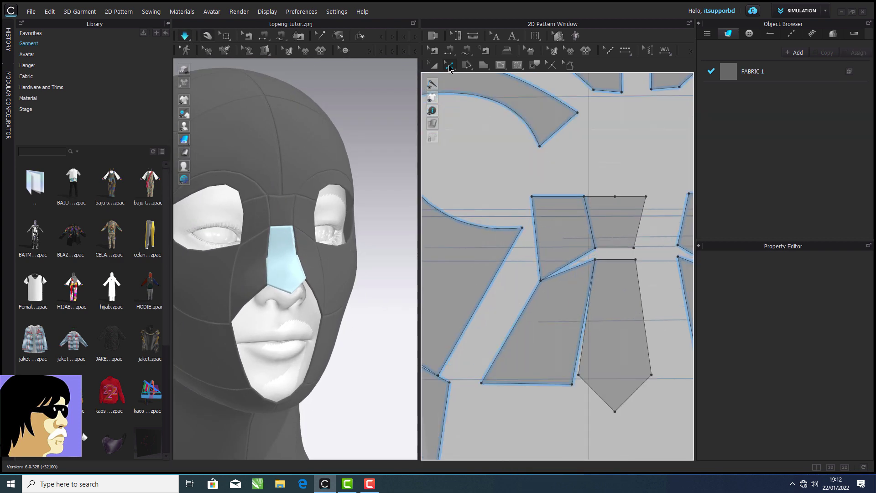
{"action": "left_click_drag", "start_coordinate": [547, 288], "coordinate": [553, 291]}
{"action": "left_click_drag", "start_coordinate": [541, 281], "coordinate": [557, 262]}
{"action": "left_click", "coordinate": [184, 37]}
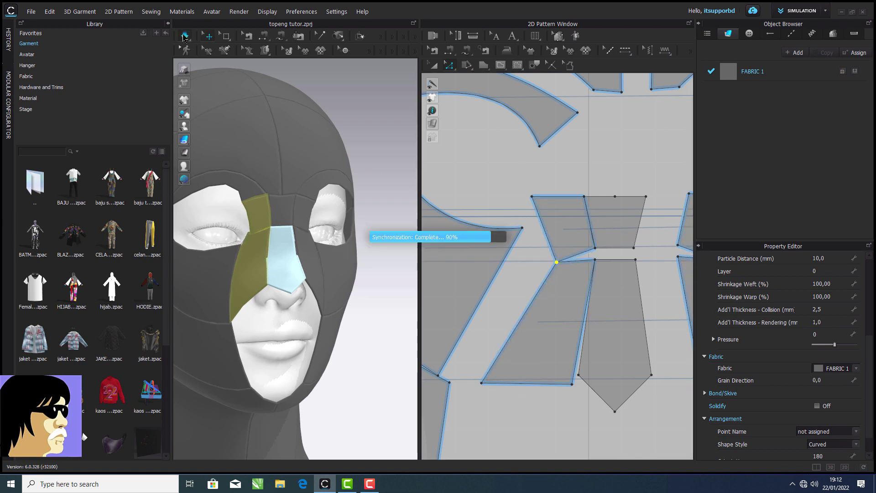
{"action": "right_click_drag", "start_coordinate": [214, 137], "coordinate": [247, 129]}
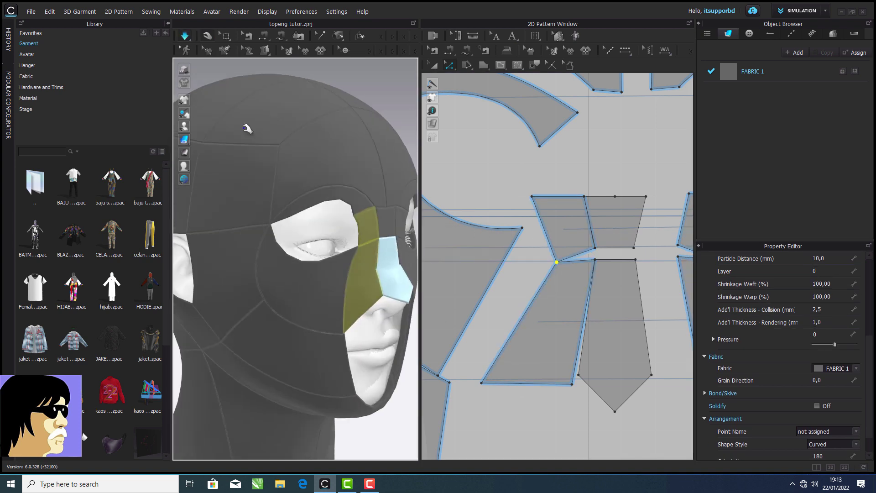
Step: Unfreeze the nose piece, simulate it against the avatar's nose, and freeze it again
{"action": "scroll", "coordinate": [399, 290], "scroll_direction": "up", "scroll_amount": 3}
{"action": "middle_click_drag", "start_coordinate": [399, 290], "coordinate": [348, 292]}
{"action": "left_click", "coordinate": [347, 292]}
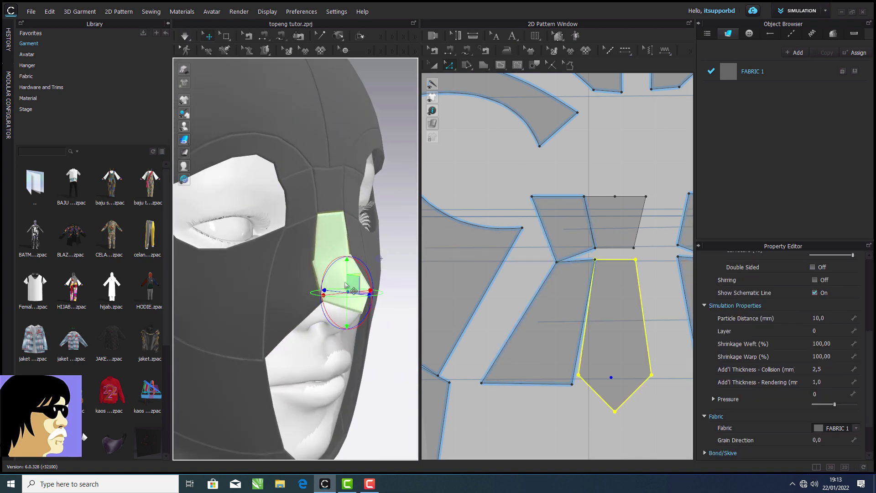
{"action": "left_click", "coordinate": [185, 38]}
{"action": "right_click_drag", "start_coordinate": [340, 228], "coordinate": [363, 228]}
{"action": "right_click", "coordinate": [347, 276]}
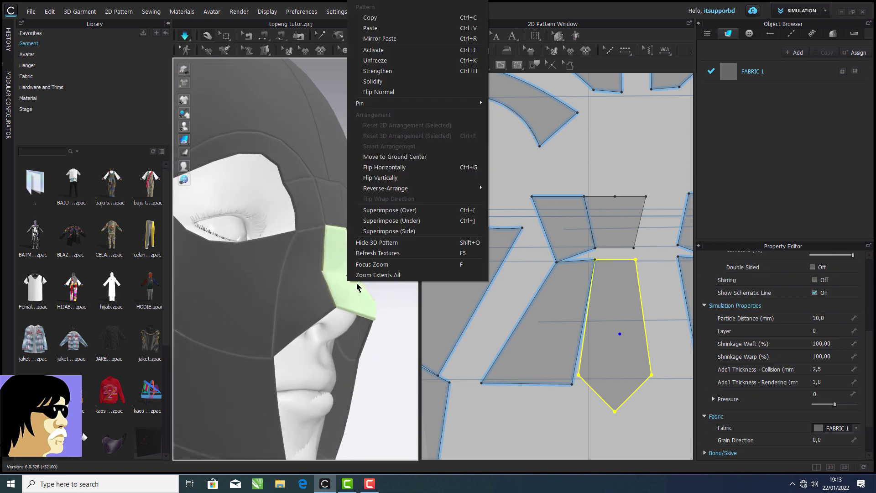
{"action": "right_click_drag", "start_coordinate": [357, 286], "coordinate": [273, 283]}
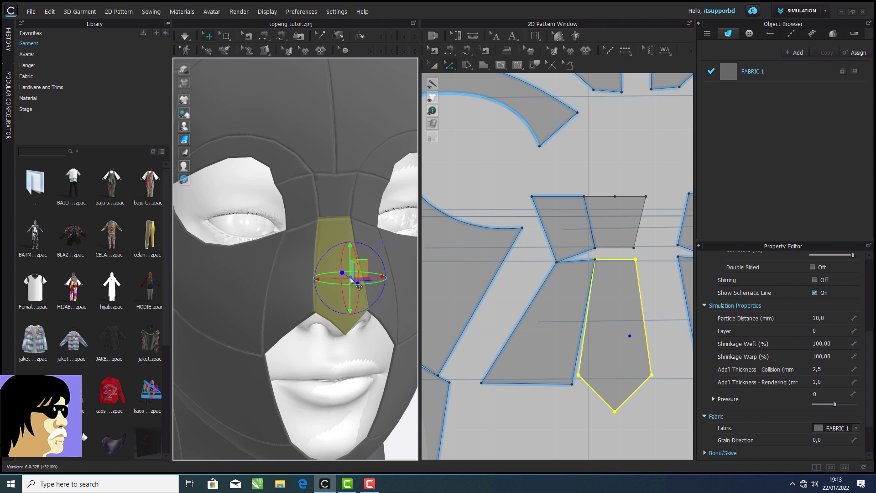
{"action": "right_click", "coordinate": [351, 278]}
{"action": "left_click", "coordinate": [383, 71]}
Step: Place the cheek panel against the lower nose-side piece, align its inner tip with the shared corner, and simulate
{"action": "left_click", "coordinate": [434, 71]}
{"action": "left_click_drag", "start_coordinate": [469, 282], "coordinate": [510, 292]}
{"action": "left_click", "coordinate": [571, 238]}
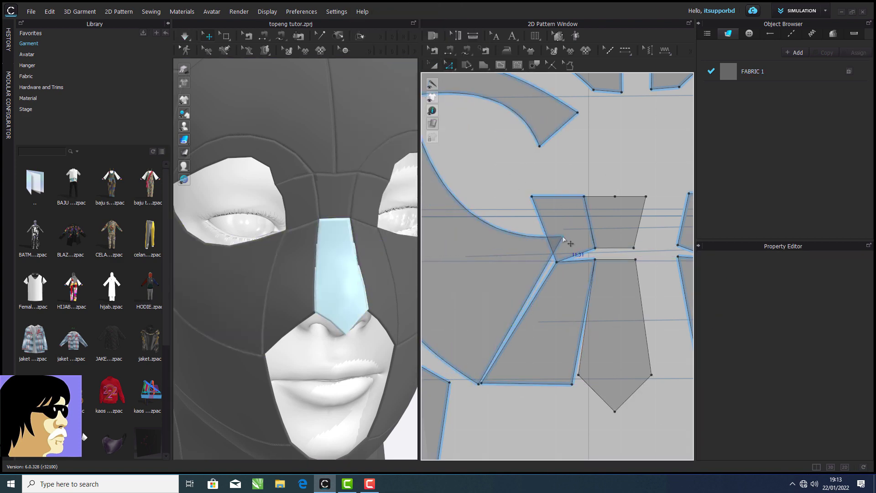
{"action": "left_click_drag", "start_coordinate": [563, 237], "coordinate": [557, 262]}
{"action": "key", "text": "space"}
Step: Pull the inner end of the brow piece slightly down during simulation and check its fit around the eye
{"action": "right_click_drag", "start_coordinate": [340, 237], "coordinate": [380, 250]}
{"action": "scroll", "coordinate": [354, 233], "scroll_direction": "down", "scroll_amount": 3}
{"action": "left_click_drag", "start_coordinate": [320, 200], "coordinate": [325, 210]}
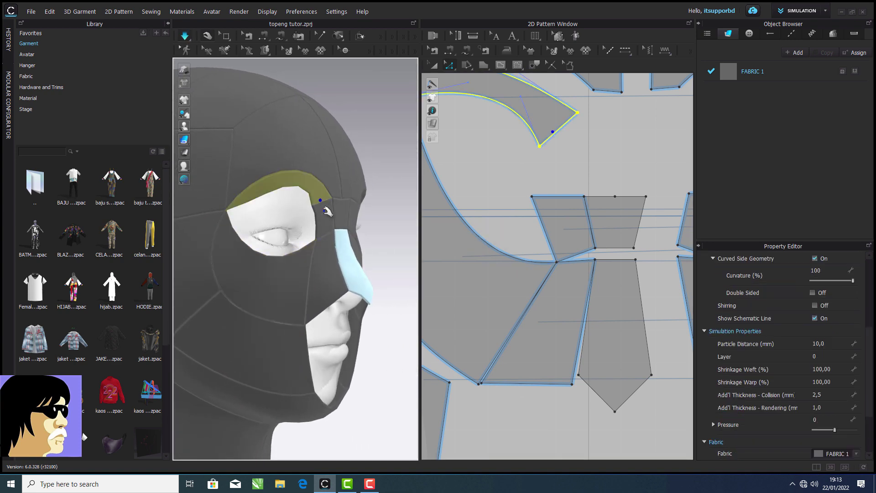
{"action": "right_click_drag", "start_coordinate": [327, 211], "coordinate": [300, 215]}
{"action": "middle_click_drag", "start_coordinate": [496, 155], "coordinate": [538, 249]}
{"action": "scroll", "coordinate": [540, 249], "scroll_direction": "down", "scroll_amount": 2}
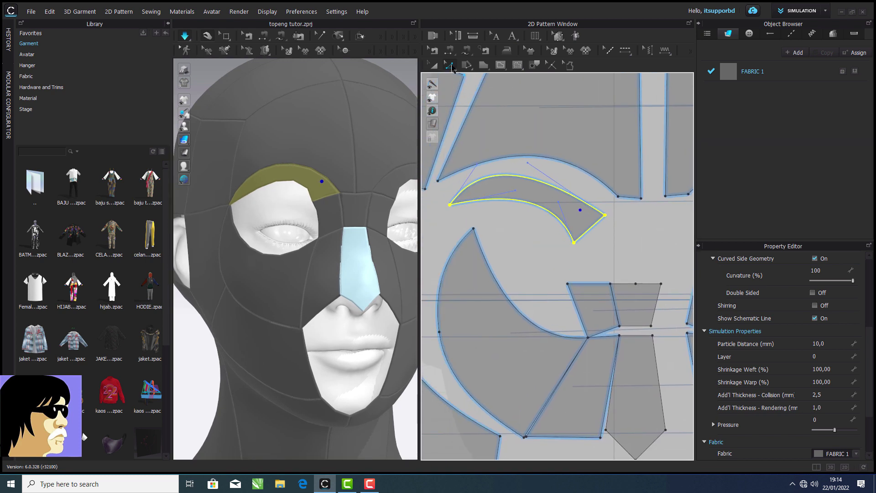
Step: Raise the adjoining lower corners of the forehead and temple panels beside the brow, and simulate
{"action": "scroll", "coordinate": [587, 184], "scroll_direction": "down", "scroll_amount": 2}
{"action": "middle_click_drag", "start_coordinate": [587, 184], "coordinate": [614, 194]}
{"action": "left_click_drag", "start_coordinate": [476, 183], "coordinate": [495, 175]}
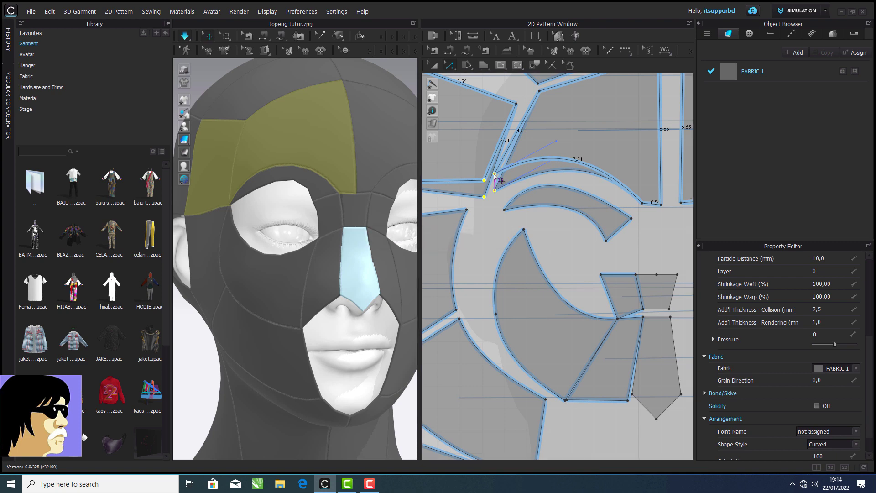
{"action": "left_click", "coordinate": [497, 204]}
{"action": "left_click", "coordinate": [186, 40]}
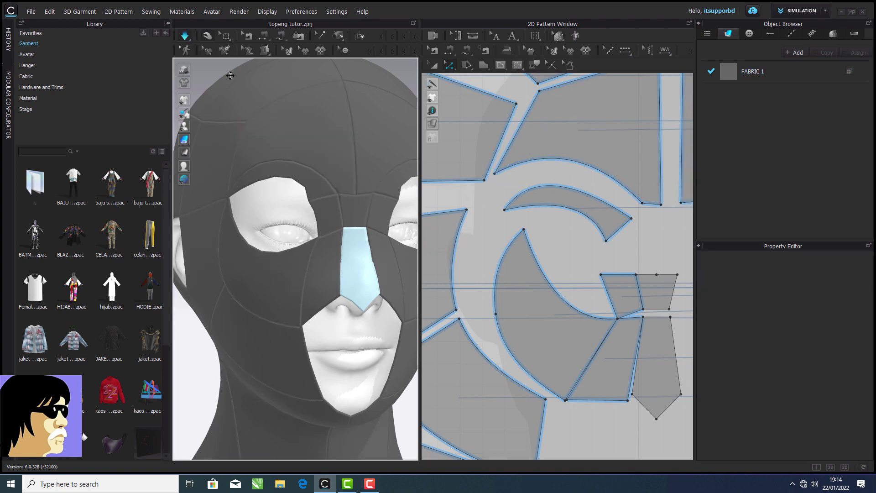
Step: Delete all curve points from the lower edge of the brow piece and check the eye opening
{"action": "scroll", "coordinate": [517, 209], "scroll_direction": "up", "scroll_amount": 4}
{"action": "scroll", "coordinate": [520, 215], "scroll_direction": "down", "scroll_amount": 3}
{"action": "scroll", "coordinate": [520, 215], "scroll_direction": "up", "scroll_amount": 3}
{"action": "right_click", "coordinate": [582, 216]}
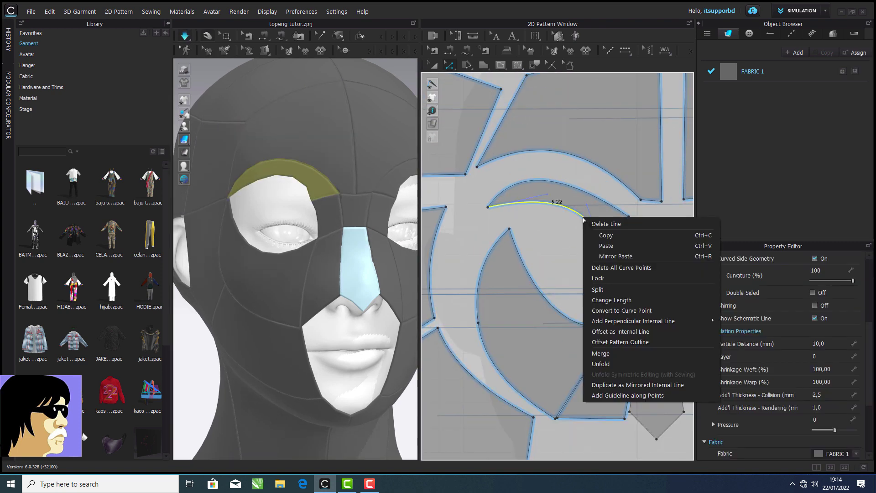
{"action": "left_click", "coordinate": [619, 270]}
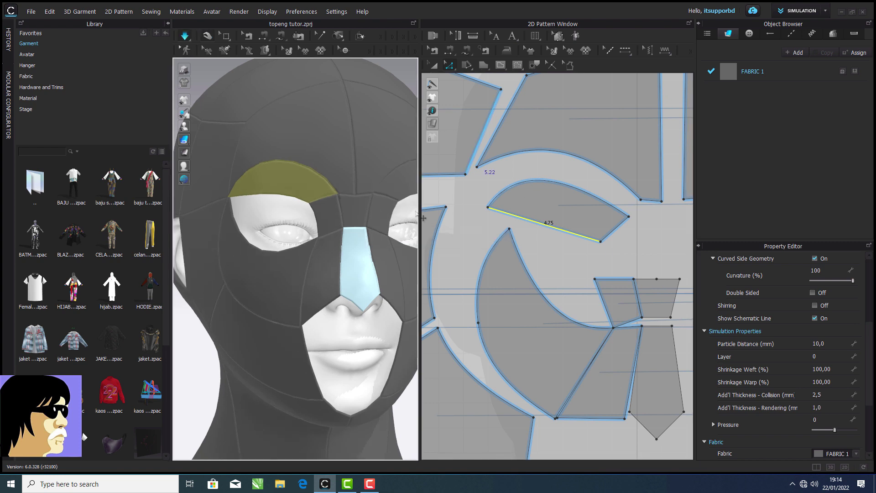
{"action": "left_click", "coordinate": [407, 72]}
{"action": "right_click_drag", "start_coordinate": [406, 71], "coordinate": [372, 147]}
{"action": "scroll", "coordinate": [479, 196], "scroll_direction": "up", "scroll_amount": 3}
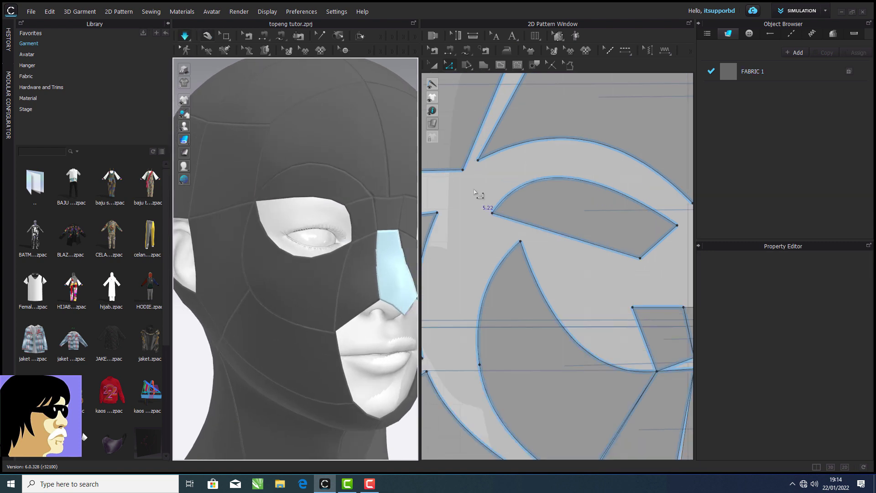
Step: Bend the brow piece's lower edge into a shallow upward arc with Edit Curvature, and simulate
{"action": "left_click", "coordinate": [452, 71]}
{"action": "left_click", "coordinate": [474, 113]}
{"action": "left_click_drag", "start_coordinate": [568, 236], "coordinate": [518, 234]}
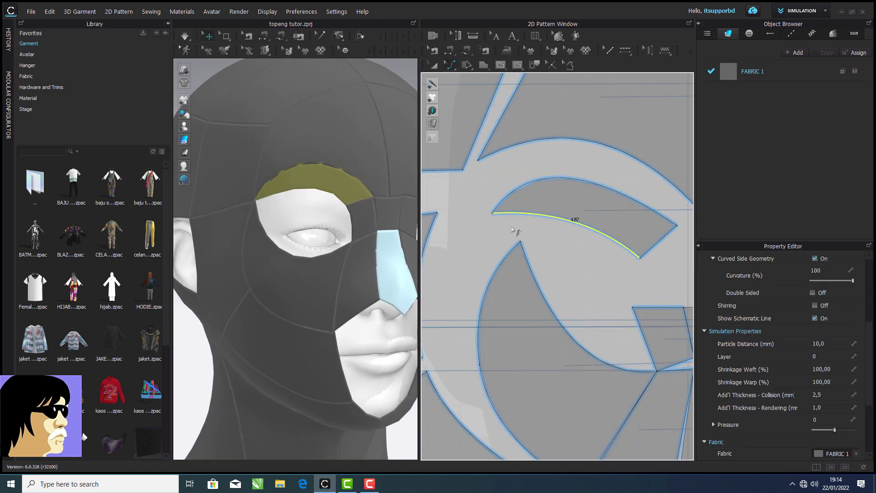
{"action": "scroll", "coordinate": [404, 183], "scroll_direction": "down", "scroll_amount": 3}
{"action": "left_click", "coordinate": [185, 36]}
{"action": "right_click_drag", "start_coordinate": [279, 153], "coordinate": [316, 199]}
Step: Check the crown panel's lower side edge and move the temple panel slightly closer to the forehead panel in the pattern layout
{"action": "left_click", "coordinate": [318, 201]}
{"action": "scroll", "coordinate": [551, 196], "scroll_direction": "down", "scroll_amount": 5}
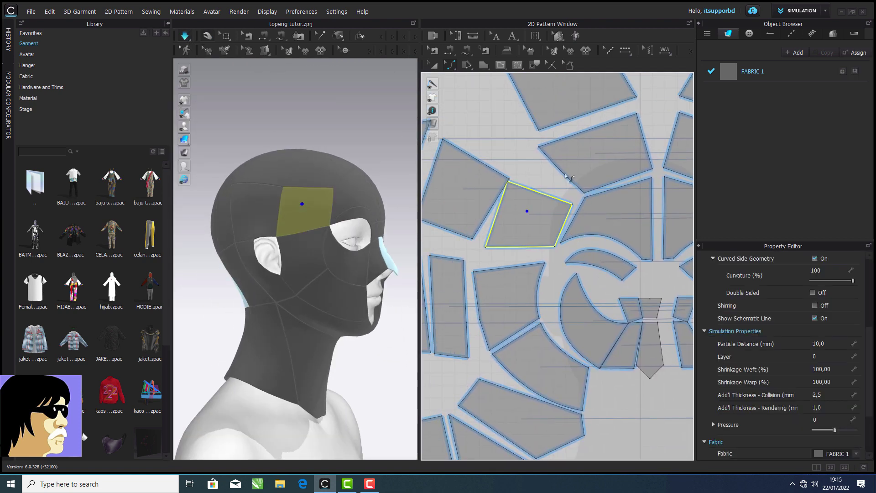
{"action": "left_click", "coordinate": [455, 66]}
{"action": "left_click", "coordinate": [474, 79]}
{"action": "right_click", "coordinate": [556, 165]}
{"action": "left_click", "coordinate": [516, 166]}
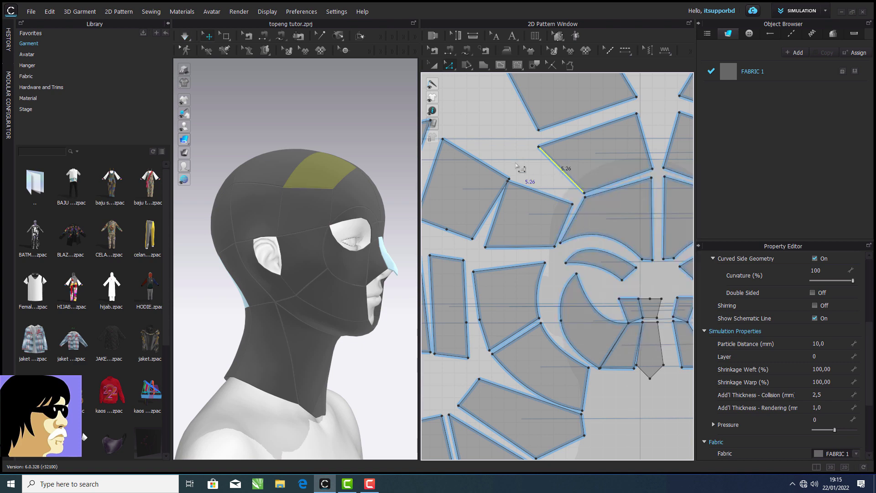
{"action": "left_click", "coordinate": [518, 167]}
{"action": "left_click", "coordinate": [434, 67]}
{"action": "left_click", "coordinate": [550, 202]}
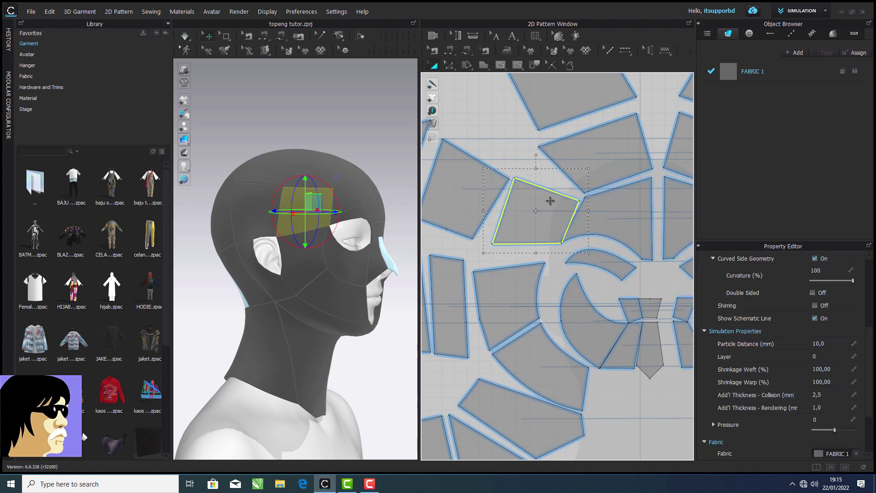
Step: Move the lower seam corner of the front side neck panel toward the neighbouring neck panel and simulate the mask
{"action": "left_click", "coordinate": [378, 168]}
{"action": "right_click_drag", "start_coordinate": [378, 168], "coordinate": [354, 200]}
{"action": "middle_click_drag", "start_coordinate": [521, 365], "coordinate": [576, 164]}
{"action": "left_click", "coordinate": [286, 365]}
{"action": "right_click_drag", "start_coordinate": [278, 322], "coordinate": [281, 335]}
{"action": "left_click", "coordinate": [449, 65]}
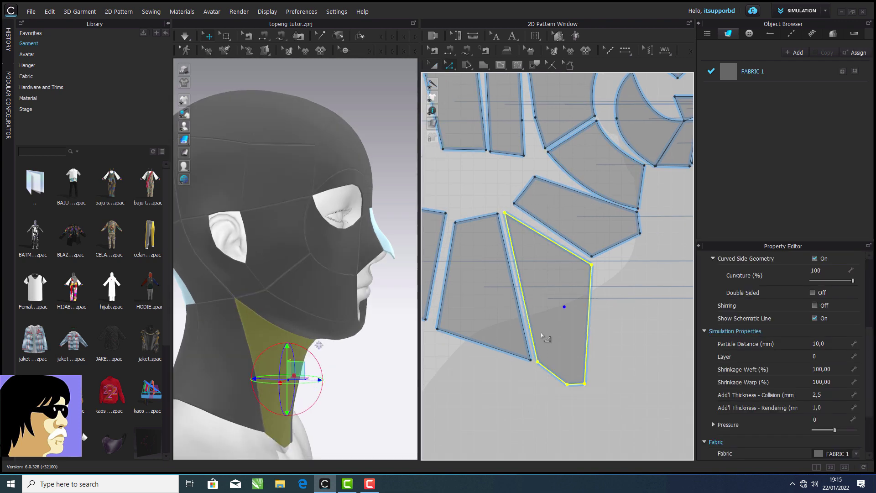
{"action": "left_click_drag", "start_coordinate": [549, 344], "coordinate": [524, 361]}
{"action": "key", "text": "space"}
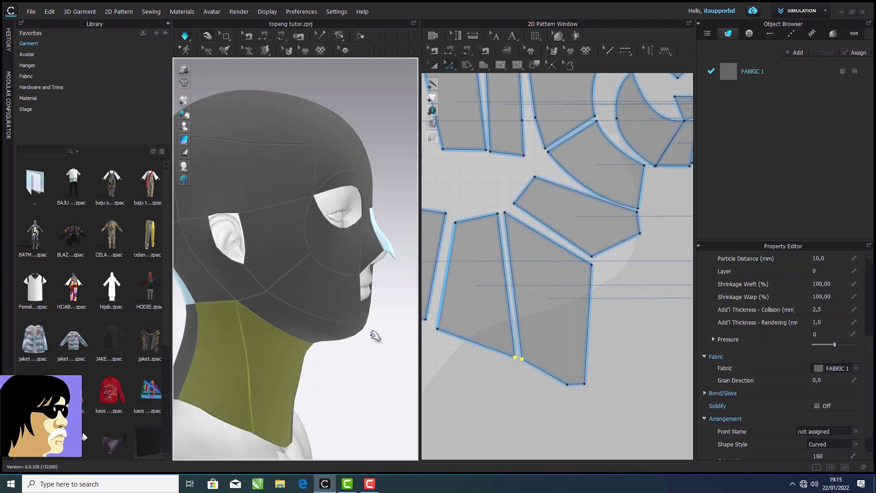
Step: Pull the front corners of the lower cheek and jaw panels back from the mouth and simulate the mask
{"action": "left_click", "coordinate": [376, 336]}
{"action": "right_click_drag", "start_coordinate": [375, 336], "coordinate": [340, 329]}
{"action": "left_click", "coordinate": [328, 295]}
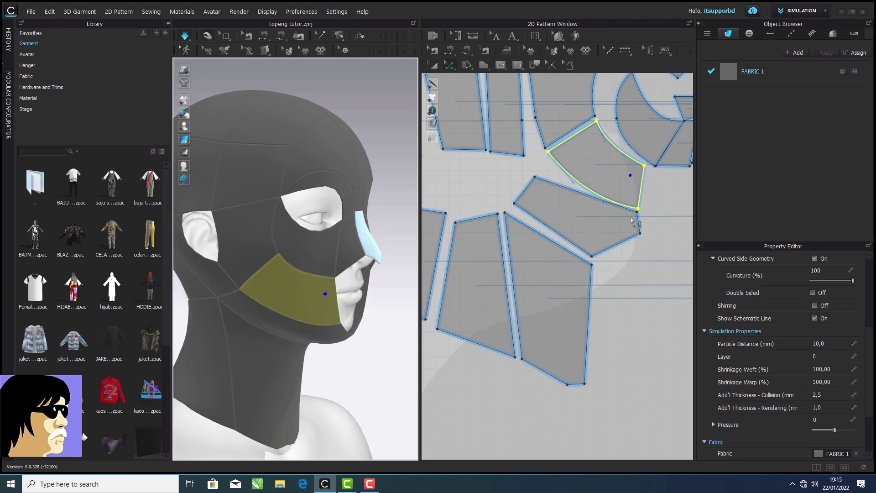
{"action": "key", "text": "a"}
{"action": "left_click", "coordinate": [586, 213]}
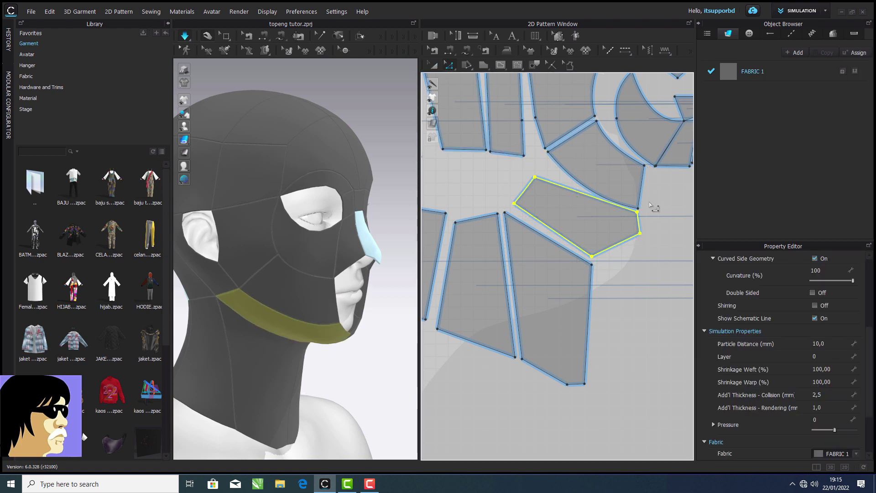
{"action": "key", "text": "z"}
{"action": "left_click_drag", "start_coordinate": [624, 222], "coordinate": [623, 222]}
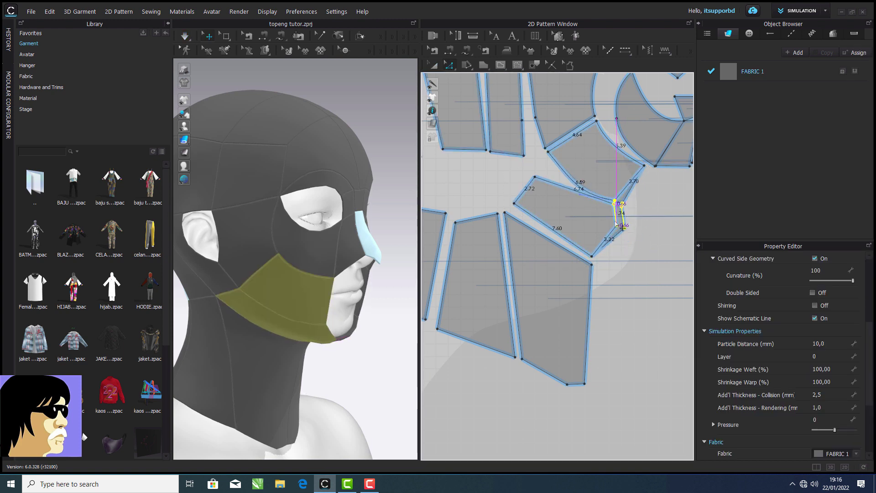
{"action": "mouse_move", "coordinate": [362, 254]}
{"action": "right_mouse_down"}
{"action": "mouse_move", "coordinate": [321, 252]}
{"action": "mouse_move", "coordinate": [340, 261]}
{"action": "mouse_move", "coordinate": [362, 256]}
{"action": "mouse_move", "coordinate": [333, 257]}
{"action": "mouse_move", "coordinate": [288, 206]}
{"action": "mouse_move", "coordinate": [362, 255]}
{"action": "right_mouse_up"}
{"action": "key", "text": "space"}
Step: Straighten the curved lower edge of the cheek panel where it meets the jaw panel, and simulate the mask
{"action": "left_click", "coordinate": [611, 277]}
{"action": "left_click", "coordinate": [632, 187]}
{"action": "middle_click_drag", "start_coordinate": [631, 238], "coordinate": [615, 287]}
{"action": "left_click", "coordinate": [557, 233]}
{"action": "right_click", "coordinate": [557, 233]}
{"action": "left_click", "coordinate": [451, 68]}
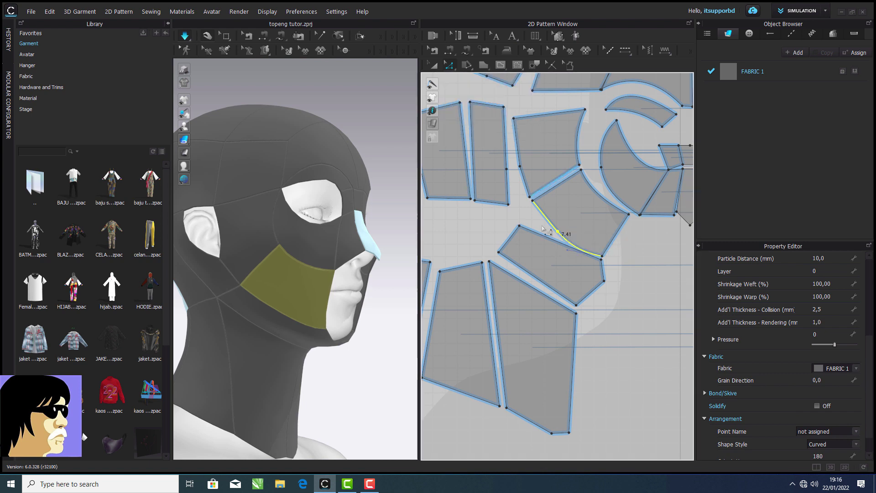
{"action": "left_click", "coordinate": [554, 228]}
{"action": "right_click", "coordinate": [554, 228]}
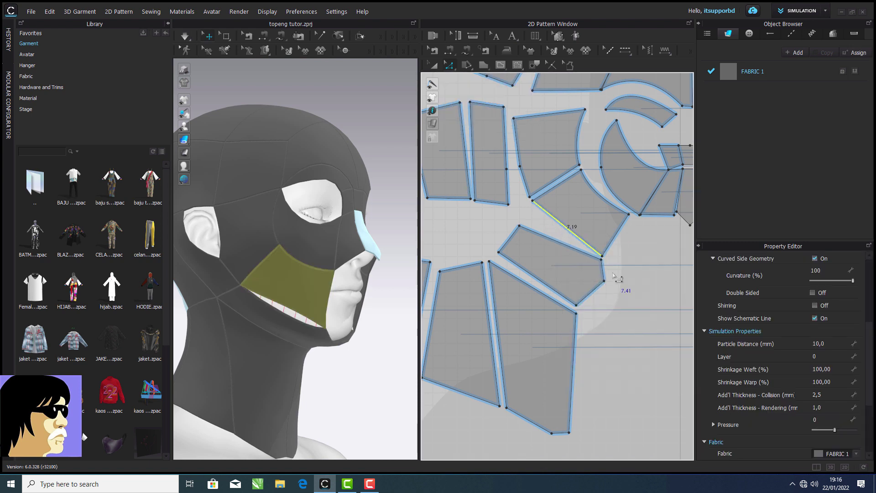
{"action": "left_click", "coordinate": [185, 38]}
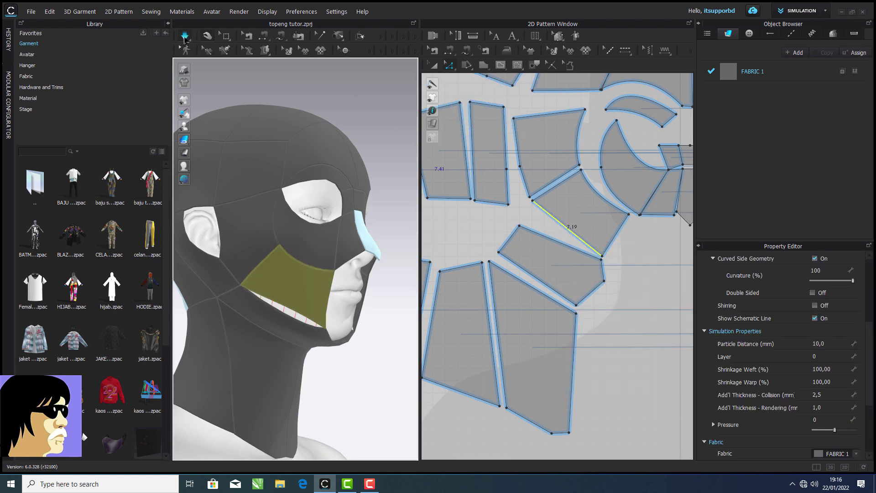
{"action": "right_click_drag", "start_coordinate": [355, 298], "coordinate": [388, 292]}
Step: Move the front corner points of the cheek, jaw and neck panels inward together and simulate the mask
{"action": "left_click", "coordinate": [623, 256]}
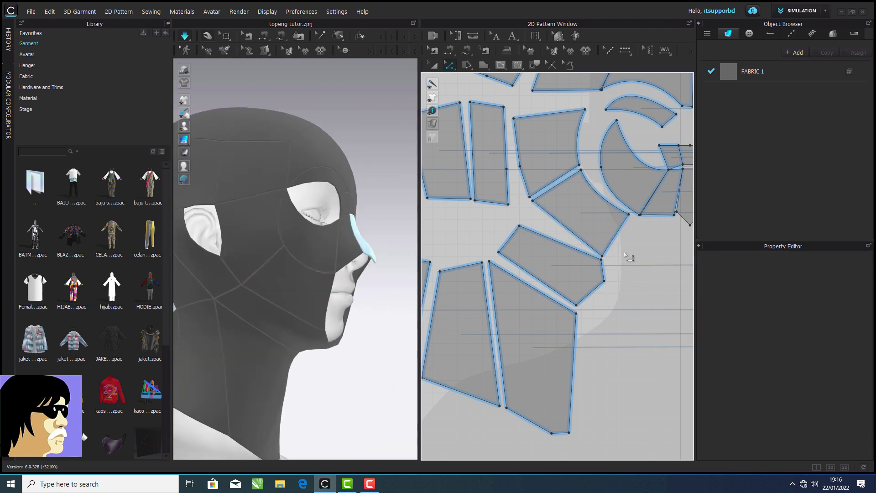
{"action": "left_click_drag", "start_coordinate": [557, 322], "coordinate": [556, 324]}
{"action": "left_click_drag", "start_coordinate": [591, 294], "coordinate": [576, 285]}
{"action": "right_click_drag", "start_coordinate": [369, 299], "coordinate": [308, 287]}
{"action": "left_click", "coordinate": [182, 39]}
{"action": "mouse_move", "coordinate": [371, 256]}
{"action": "right_mouse_down"}
{"action": "mouse_move", "coordinate": [407, 254]}
{"action": "mouse_move", "coordinate": [252, 236]}
{"action": "mouse_move", "coordinate": [366, 249]}
{"action": "right_mouse_up"}
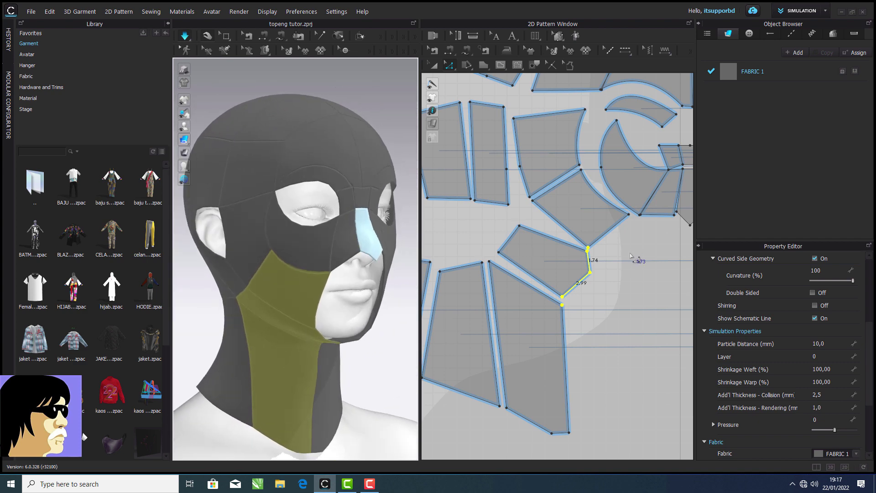
Step: Shift the corner points where the cheek panel meets the under-eye and nose-side panels, and simulate the mask
{"action": "left_click", "coordinate": [635, 215]}
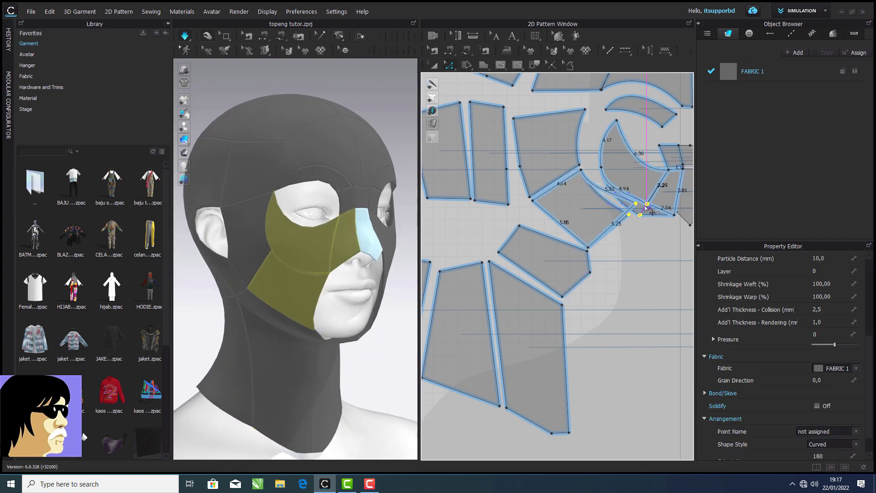
{"action": "left_click_drag", "start_coordinate": [646, 208], "coordinate": [647, 208]}
{"action": "left_click", "coordinate": [185, 39]}
{"action": "mouse_move", "coordinate": [391, 282]}
{"action": "right_mouse_down"}
{"action": "mouse_move", "coordinate": [283, 290]}
{"action": "mouse_move", "coordinate": [404, 288]}
{"action": "mouse_move", "coordinate": [405, 272]}
{"action": "right_mouse_up"}
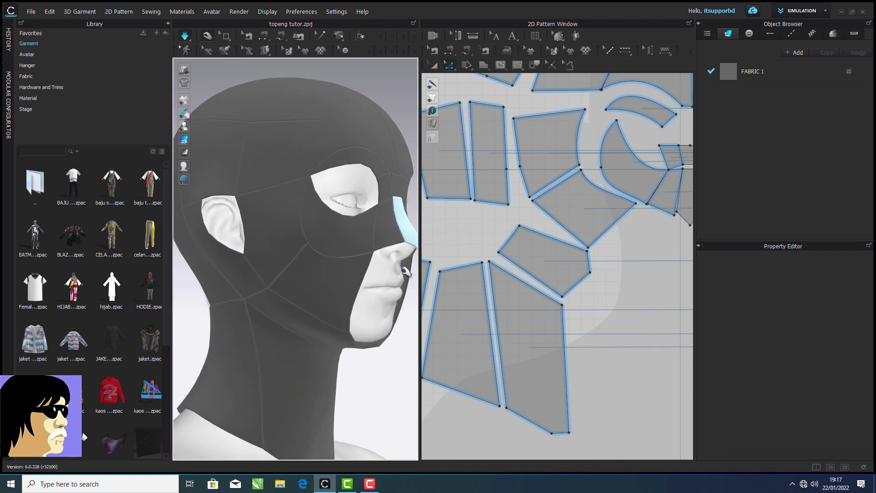
{"action": "mouse_move", "coordinate": [389, 314]}
{"action": "right_mouse_down"}
{"action": "mouse_move", "coordinate": [404, 314]}
{"action": "mouse_move", "coordinate": [231, 319]}
{"action": "mouse_move", "coordinate": [393, 314]}
{"action": "right_mouse_up"}
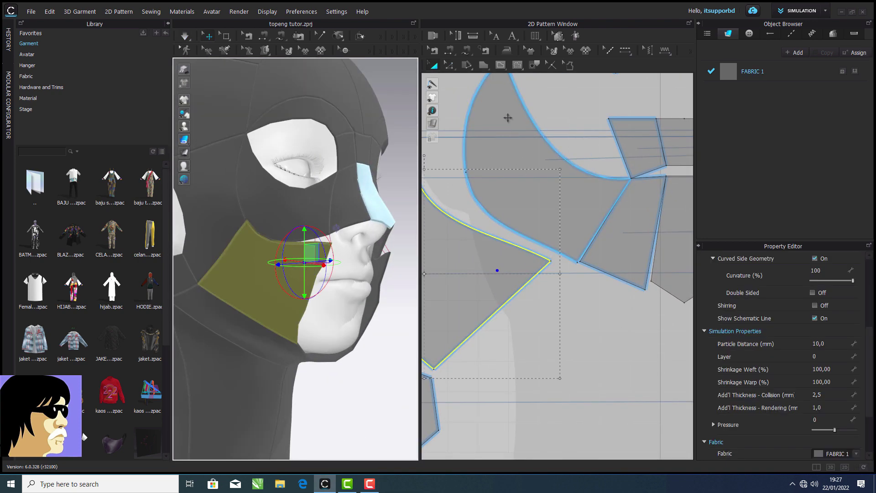
Step: Delete the seam between the cheek and under-eye panels and add a split point on the under-eye panel's lower curved edge
{"action": "left_click", "coordinate": [515, 168]}
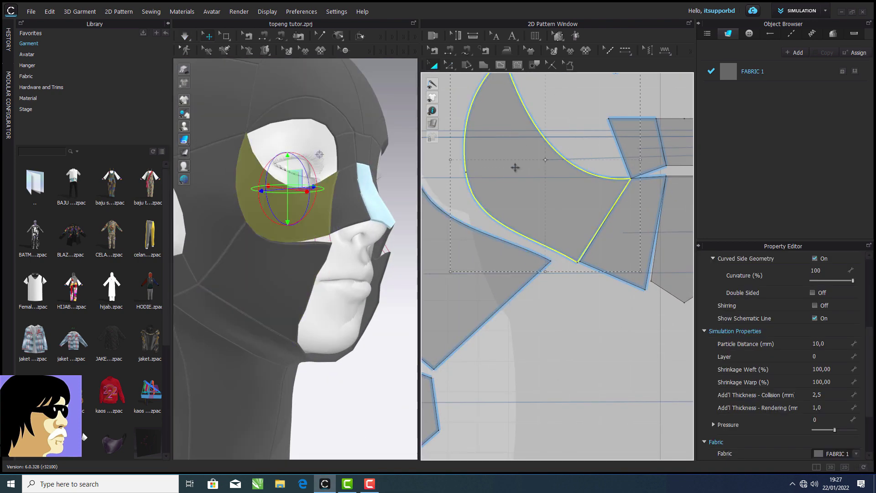
{"action": "left_click", "coordinate": [434, 51]}
{"action": "right_click", "coordinate": [541, 256]}
{"action": "left_click", "coordinate": [561, 284]}
{"action": "left_click", "coordinate": [451, 65]}
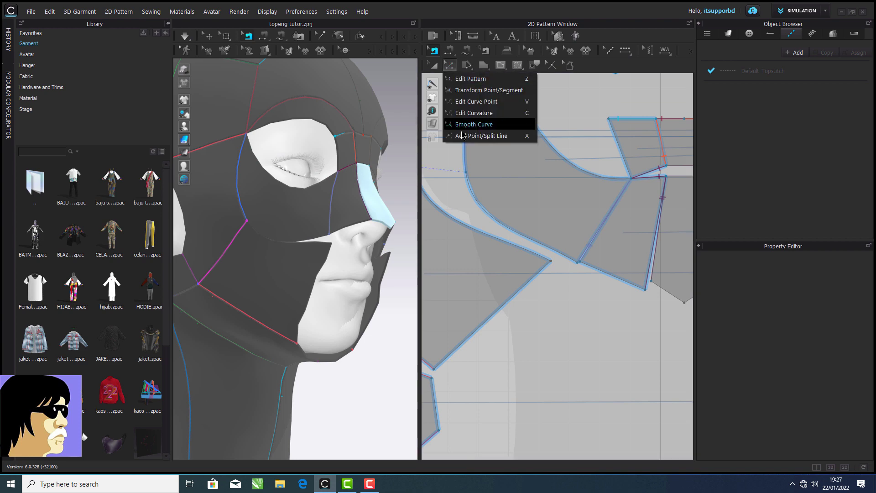
{"action": "left_click", "coordinate": [479, 136]}
{"action": "left_click", "coordinate": [509, 228]}
{"action": "scroll", "coordinate": [566, 216], "scroll_direction": "down", "scroll_amount": 3}
{"action": "middle_click_drag", "start_coordinate": [566, 216], "coordinate": [585, 230]}
{"action": "left_click", "coordinate": [451, 66]}
{"action": "left_click", "coordinate": [459, 80]}
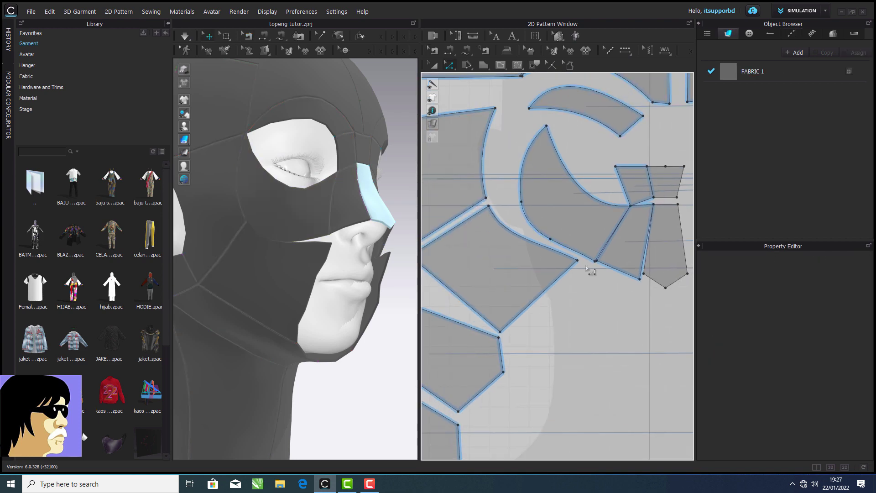
Step: Straighten the cheek panel's upper edge and pull its front corner back so the edge is about 2.58 cm long
{"action": "right_click", "coordinate": [538, 243]}
{"action": "left_click", "coordinate": [566, 294]}
{"action": "left_click_drag", "start_coordinate": [578, 260], "coordinate": [523, 241]}
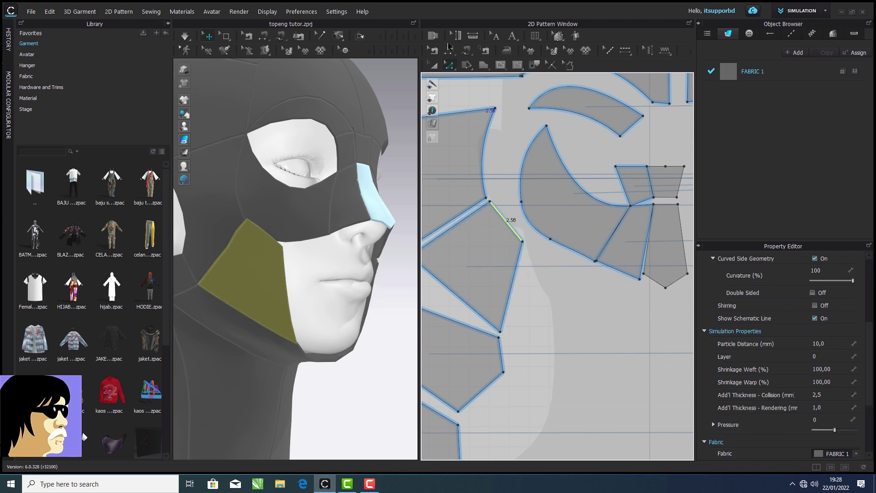
Step: Sew the cheek panel's shortened upper edge to the split lower segment of the under-eye panel and simulate the mask
{"action": "left_click", "coordinate": [449, 49]}
{"action": "left_click", "coordinate": [505, 220]}
{"action": "left_click", "coordinate": [524, 222]}
{"action": "key", "text": "space"}
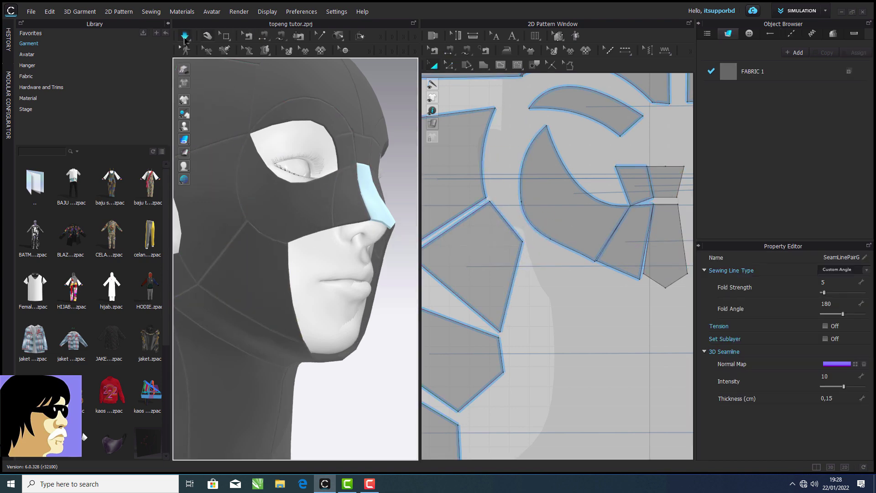
{"action": "scroll", "coordinate": [370, 181], "scroll_direction": "up", "scroll_amount": 2}
{"action": "right_click_drag", "start_coordinate": [371, 180], "coordinate": [368, 221]}
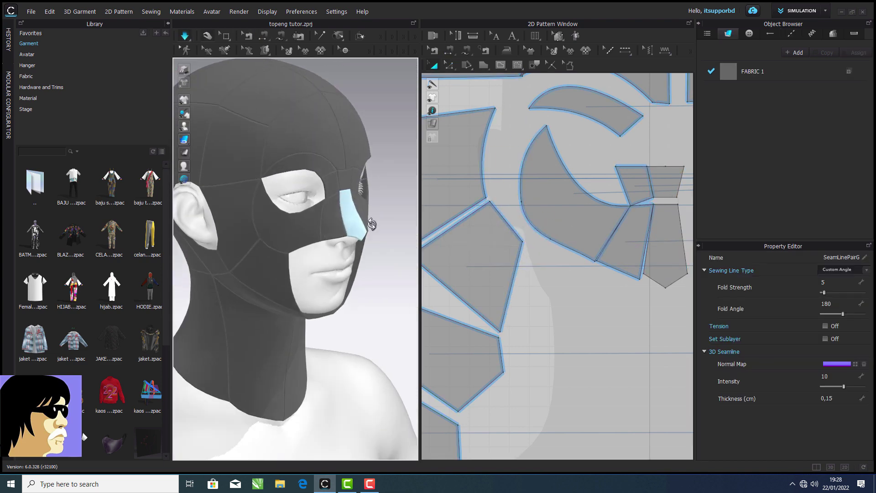
Step: Set the particle distance of the under-eye and upper-eye panels to 5 mm
{"action": "left_click", "coordinate": [208, 37]}
{"action": "left_click", "coordinate": [277, 219]}
{"action": "scroll", "coordinate": [276, 219], "scroll_direction": "down", "scroll_amount": 3}
{"action": "left_click", "coordinate": [848, 343]}
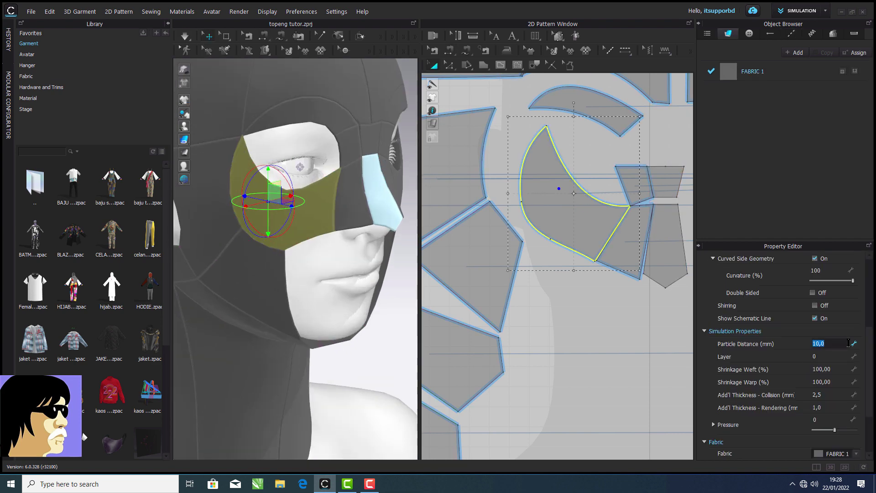
{"action": "left_click", "coordinate": [334, 114]}
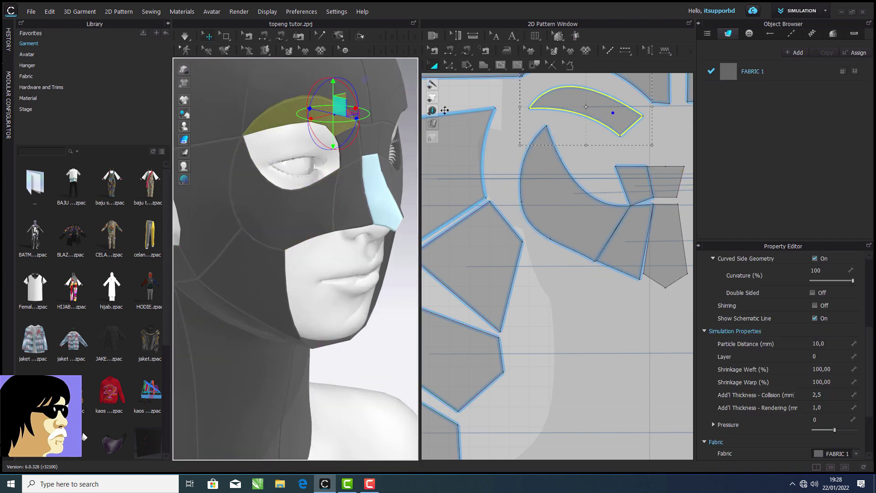
{"action": "left_click", "coordinate": [832, 343]}
{"action": "type", "text": "5"}
{"action": "key", "text": "Return"}
{"action": "left_click", "coordinate": [564, 298]}
Step: Set the particle distance of the panels surrounding the ear to 5 mm
{"action": "scroll", "coordinate": [263, 247], "scroll_direction": "up", "scroll_amount": 3}
{"action": "right_click_drag", "start_coordinate": [219, 247], "coordinate": [262, 244]}
{"action": "scroll", "coordinate": [262, 244], "scroll_direction": "down", "scroll_amount": 3}
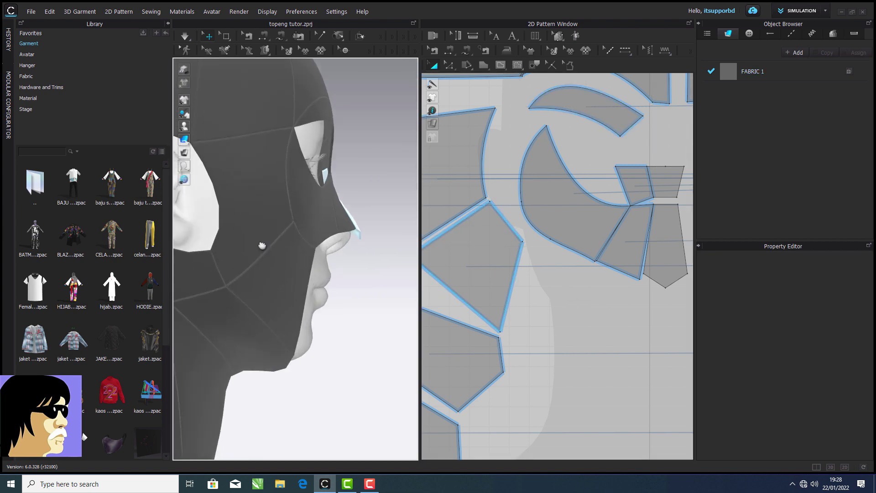
{"action": "middle_click_drag", "start_coordinate": [262, 245], "coordinate": [329, 287]}
{"action": "left_click", "coordinate": [256, 307]}
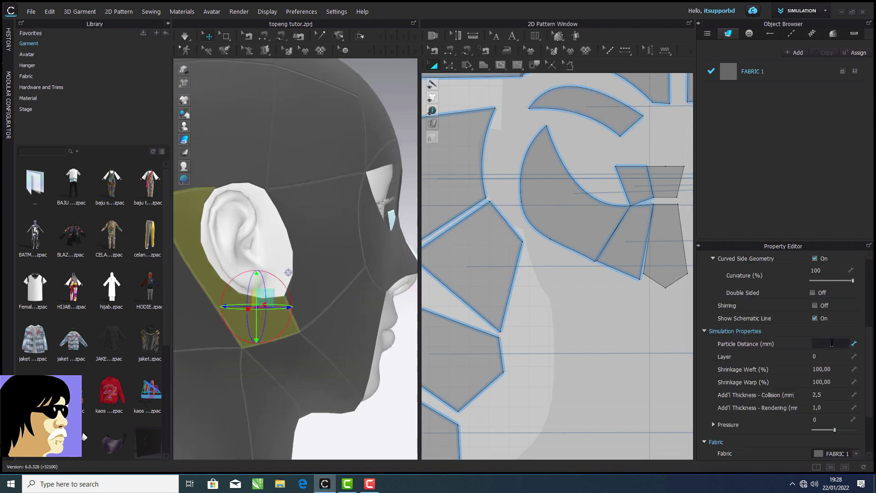
{"action": "left_click", "coordinate": [320, 265]}
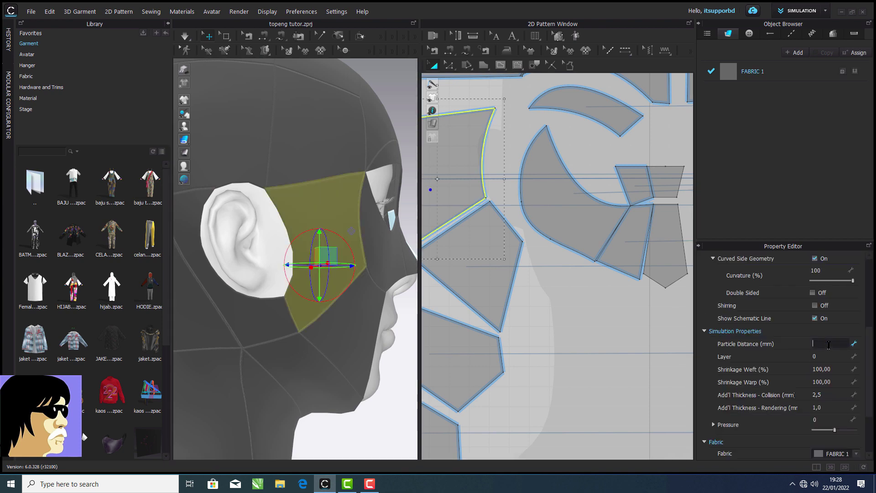
{"action": "type", "text": "5"}
{"action": "left_click", "coordinate": [225, 177]}
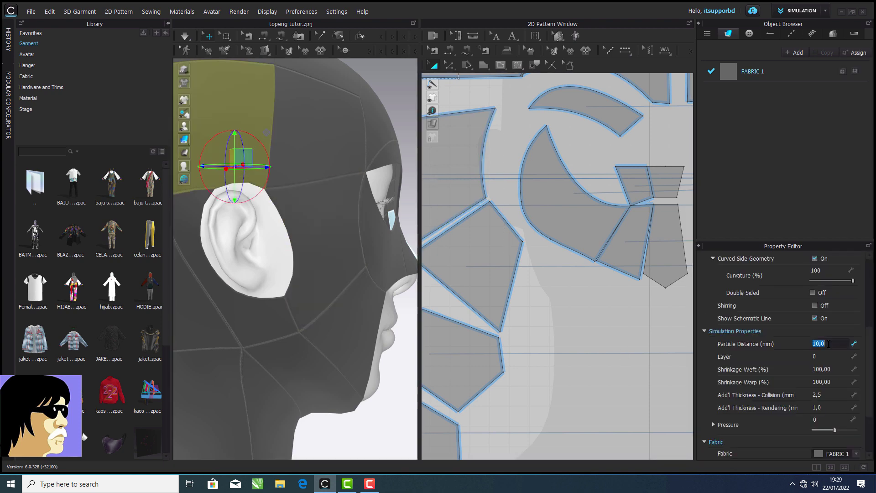
{"action": "scroll", "coordinate": [456, 263], "scroll_direction": "down", "scroll_amount": 4}
{"action": "scroll", "coordinate": [372, 264], "scroll_direction": "down", "scroll_amount": 4}
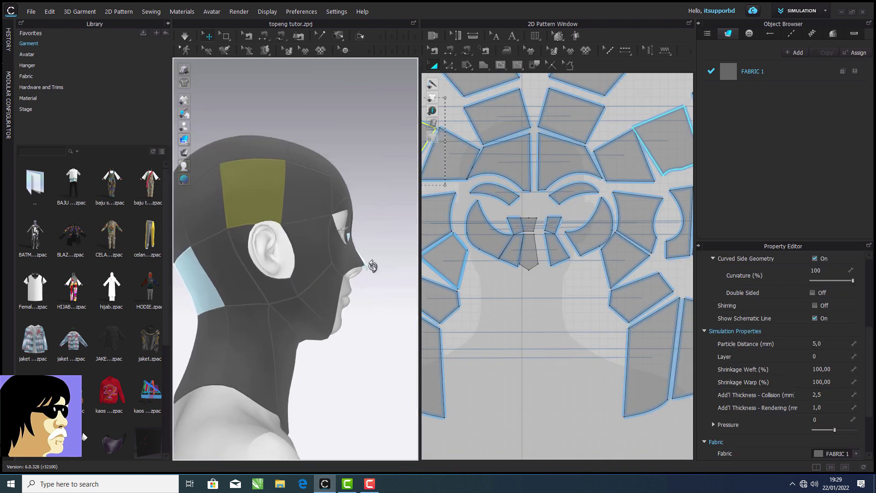
Step: Clear the pattern selection and simulate the mask with the refined panel meshes
{"action": "right_click_drag", "start_coordinate": [372, 264], "coordinate": [341, 292]}
{"action": "left_click", "coordinate": [352, 110]}
{"action": "scroll", "coordinate": [352, 110], "scroll_direction": "up", "scroll_amount": 3}
{"action": "left_click", "coordinate": [188, 38]}
{"action": "scroll", "coordinate": [360, 265], "scroll_direction": "down", "scroll_amount": 4}
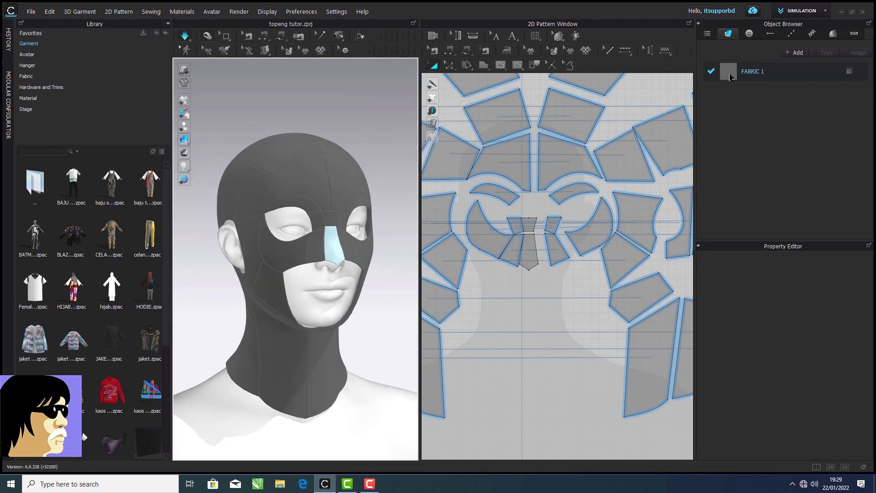
Step: Try Leather as the front material type of FABRIC 1 on the mask
{"action": "left_click", "coordinate": [730, 78]}
{"action": "left_click", "coordinate": [853, 366]}
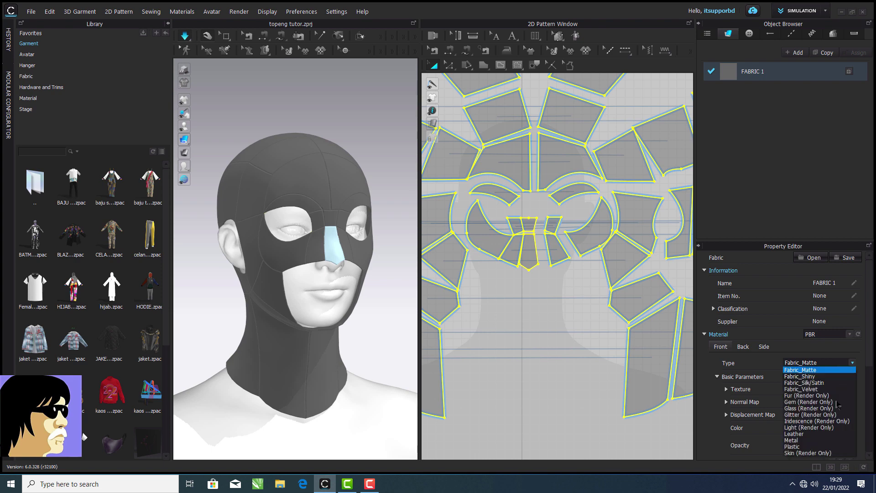
{"action": "left_click", "coordinate": [817, 429]}
{"action": "left_click", "coordinate": [543, 340]}
{"action": "scroll", "coordinate": [314, 260], "scroll_direction": "up", "scroll_amount": 4}
{"action": "right_click_drag", "start_coordinate": [314, 260], "coordinate": [413, 249]}
Step: Set the front material type of FABRIC 1 to Plastic
{"action": "left_click", "coordinate": [753, 71]}
{"action": "left_click", "coordinate": [853, 363]}
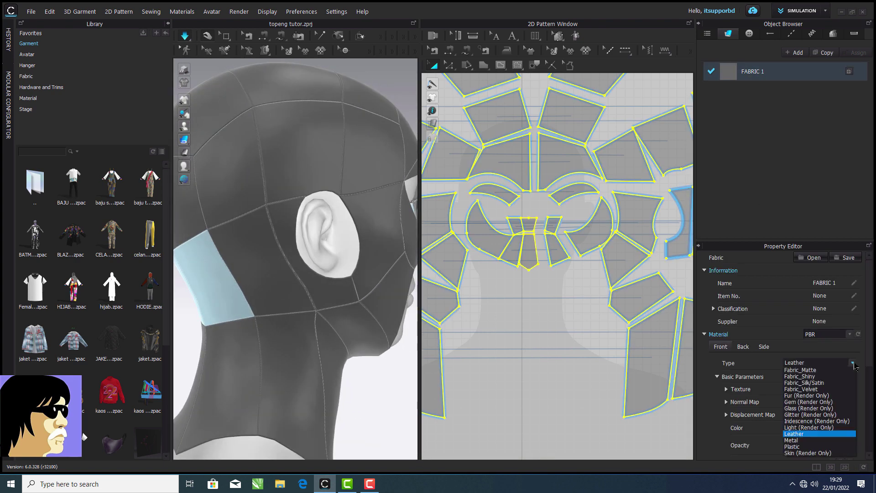
{"action": "left_click", "coordinate": [814, 448]}
{"action": "right_click_drag", "start_coordinate": [369, 327], "coordinate": [295, 338]}
{"action": "left_click", "coordinate": [384, 349]}
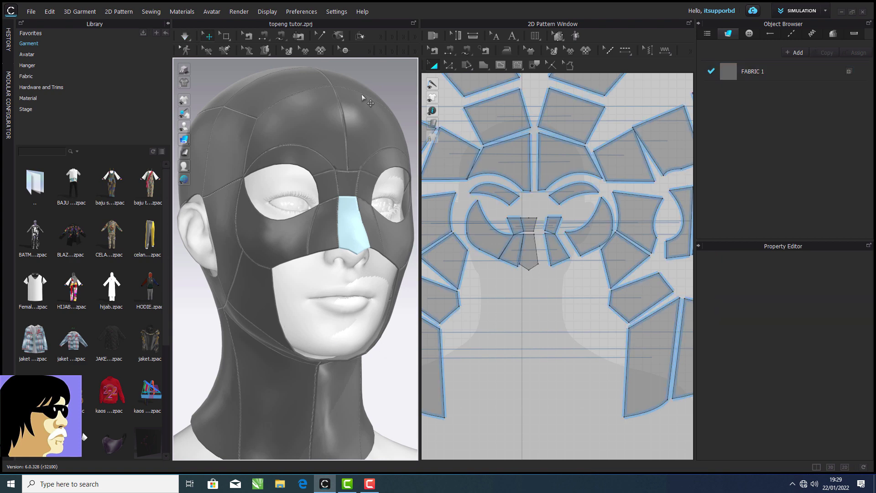
Step: Select all pattern pieces and unfreeze them, clearing the selection when done
{"action": "right_click", "coordinate": [385, 90]}
{"action": "left_click", "coordinate": [576, 309]}
{"action": "scroll", "coordinate": [576, 309], "scroll_direction": "down", "scroll_amount": 7}
{"action": "key", "text": "ctrl+a"}
{"action": "right_click", "coordinate": [348, 241]}
{"action": "left_click", "coordinate": [392, 98]}
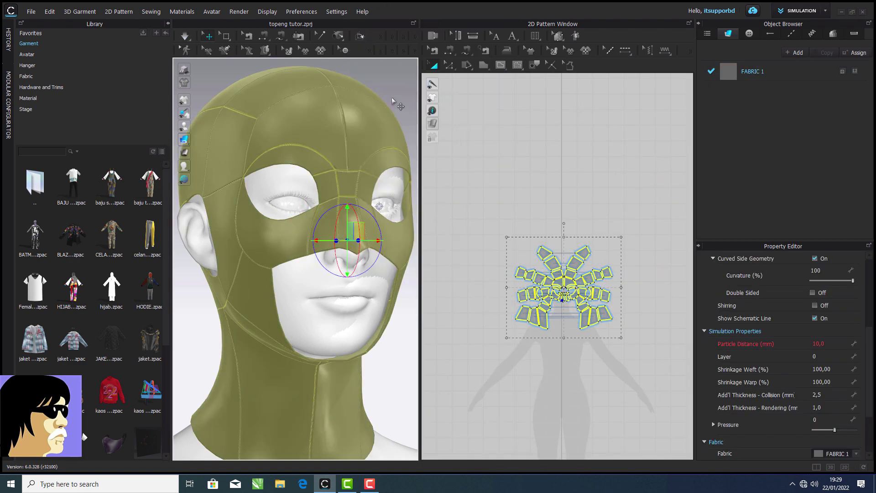
{"action": "left_click", "coordinate": [397, 103]}
Step: Change the colour of FABRIC 1 to Black
{"action": "right_click_drag", "start_coordinate": [333, 253], "coordinate": [402, 251]}
{"action": "left_click", "coordinate": [750, 72]}
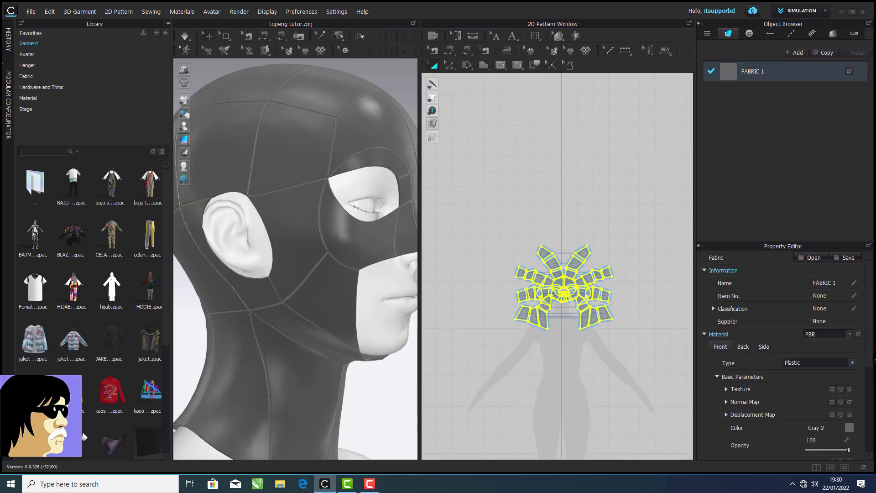
{"action": "left_click", "coordinate": [851, 428]}
{"action": "left_click", "coordinate": [318, 280]}
{"action": "left_click", "coordinate": [414, 348]}
{"action": "scroll", "coordinate": [374, 367], "scroll_direction": "down", "scroll_amount": 4}
{"action": "right_click_drag", "start_coordinate": [374, 368], "coordinate": [316, 372]}
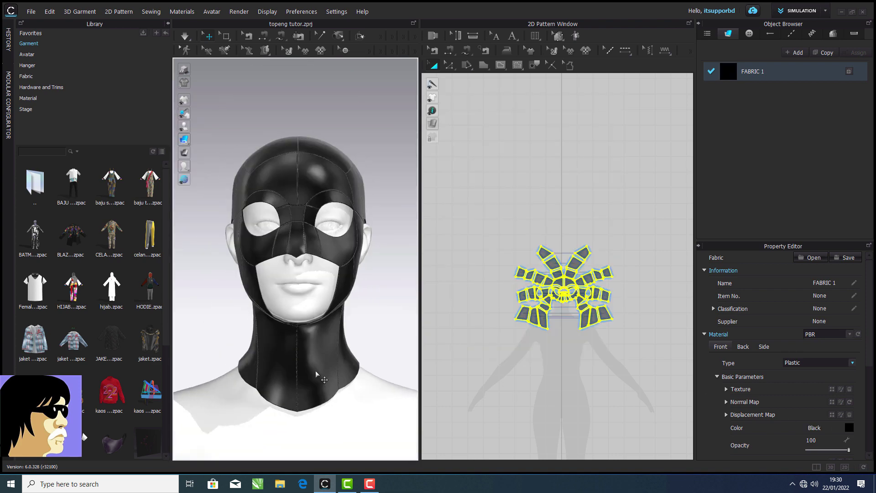
Step: Change the 3D window's background colour to dark grey
{"action": "right_click", "coordinate": [359, 339]}
{"action": "left_click", "coordinate": [401, 250]}
{"action": "left_click", "coordinate": [371, 220]}
{"action": "left_click", "coordinate": [448, 251]}
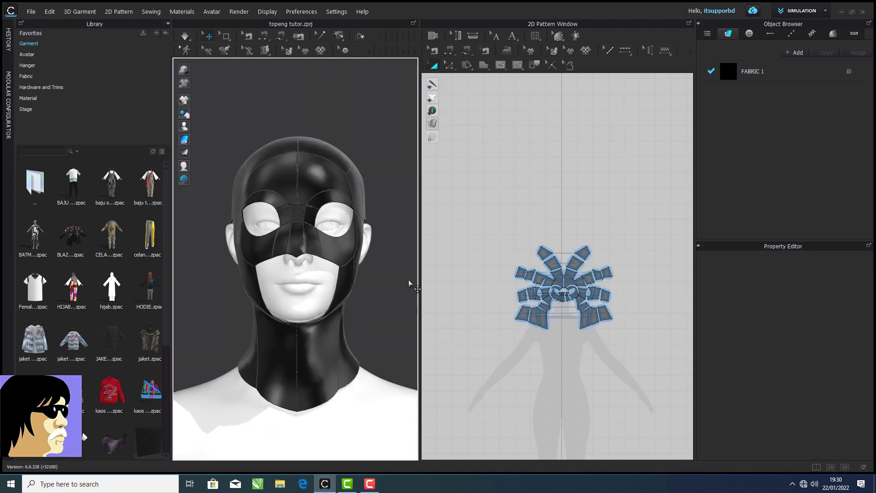
Step: Collapse the library to enlarge the 3D view and show the back of the mask up close
{"action": "left_click", "coordinate": [167, 24]}
{"action": "right_click_drag", "start_coordinate": [311, 226], "coordinate": [477, 237]}
{"action": "scroll", "coordinate": [268, 258], "scroll_direction": "up", "scroll_amount": 4}
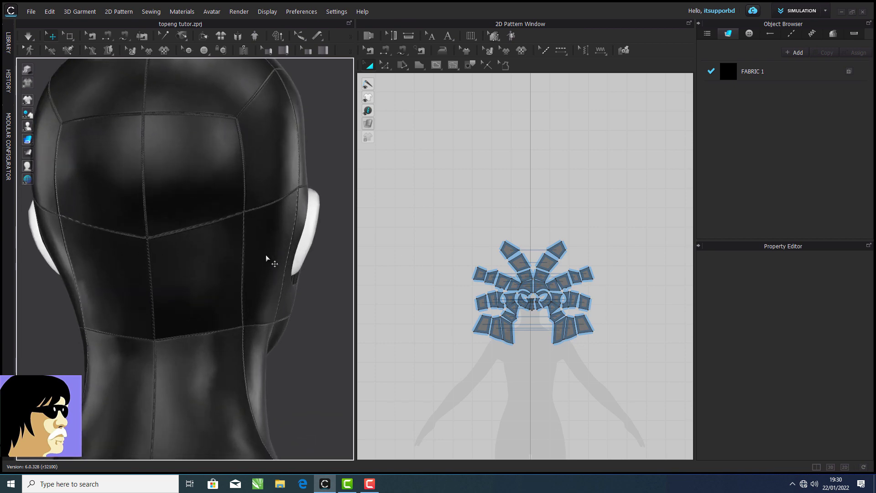
Step: Display the avatar's skin texture and view the mask from the front and back
{"action": "right_click_drag", "start_coordinate": [268, 259], "coordinate": [470, 258]}
{"action": "scroll", "coordinate": [272, 293], "scroll_direction": "down", "scroll_amount": 4}
{"action": "right_click_drag", "start_coordinate": [272, 294], "coordinate": [298, 297]}
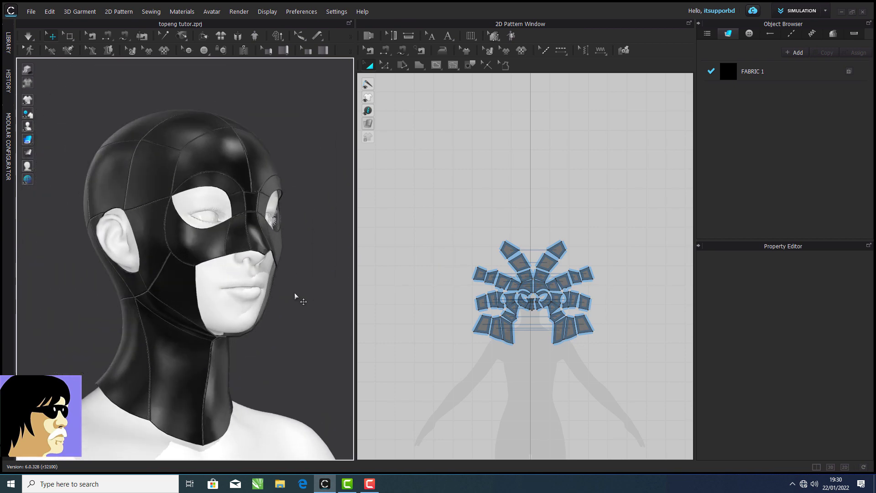
{"action": "scroll", "coordinate": [281, 306], "scroll_direction": "up", "scroll_amount": 4}
{"action": "key", "text": "space"}
{"action": "right_click_drag", "start_coordinate": [214, 238], "coordinate": [214, 271]}
{"action": "scroll", "coordinate": [214, 270], "scroll_direction": "up", "scroll_amount": 3}
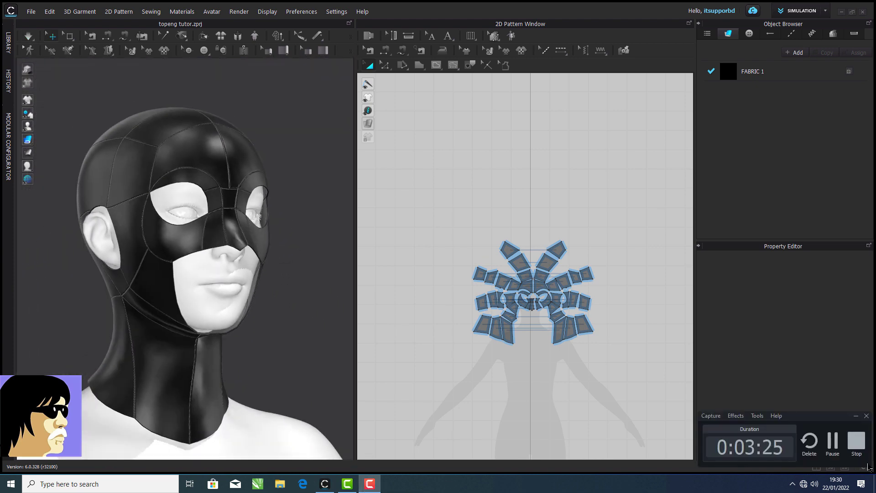
{"action": "left_click", "coordinate": [40, 166]}
{"action": "scroll", "coordinate": [209, 248], "scroll_direction": "up", "scroll_amount": 3}
{"action": "scroll", "coordinate": [213, 245], "scroll_direction": "down", "scroll_amount": 2}
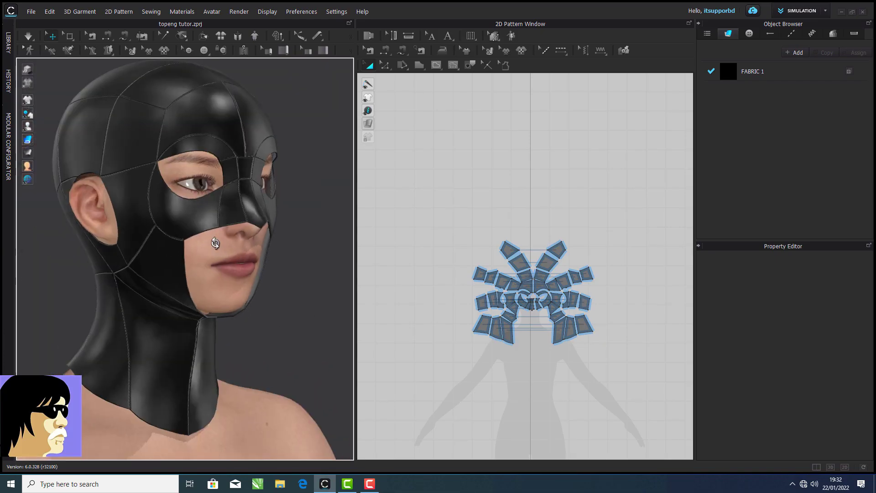
{"action": "right_click_drag", "start_coordinate": [215, 245], "coordinate": [177, 245]}
Step: Start the simulation and locate the crown panels of the mask among the 2D pattern pieces
{"action": "left_click", "coordinate": [28, 36]}
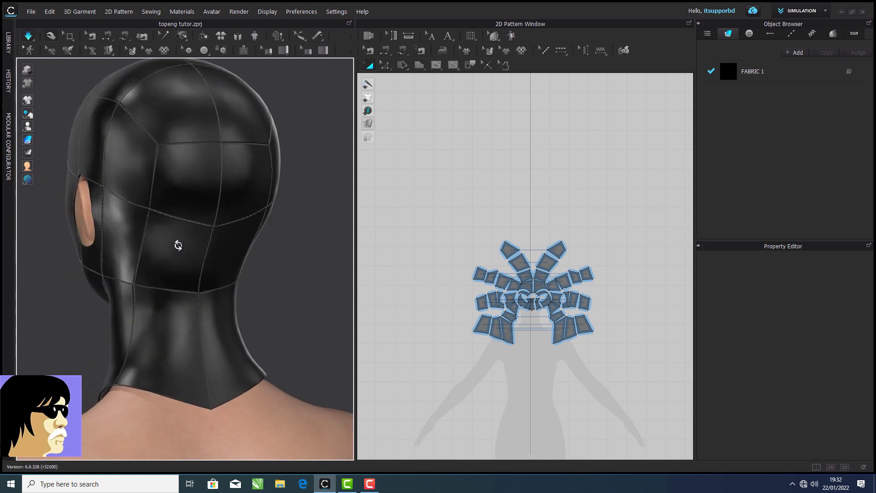
{"action": "left_click", "coordinate": [186, 131]}
{"action": "middle_click_drag", "start_coordinate": [509, 245], "coordinate": [451, 215]}
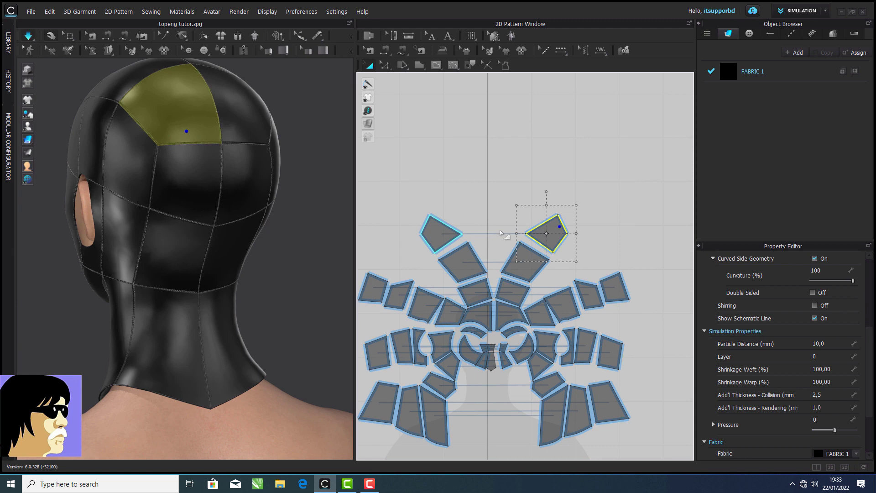
{"action": "left_click", "coordinate": [386, 66]}
{"action": "left_click_drag", "start_coordinate": [507, 225], "coordinate": [533, 250]}
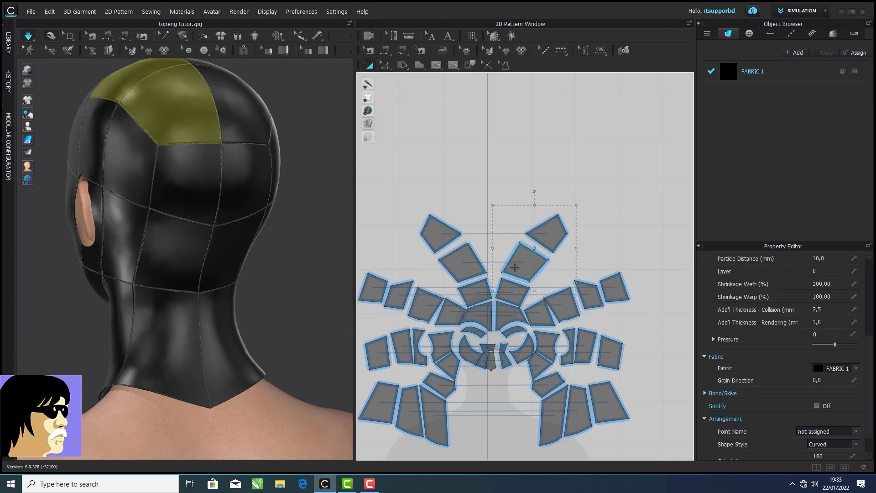
{"action": "left_click", "coordinate": [538, 239]}
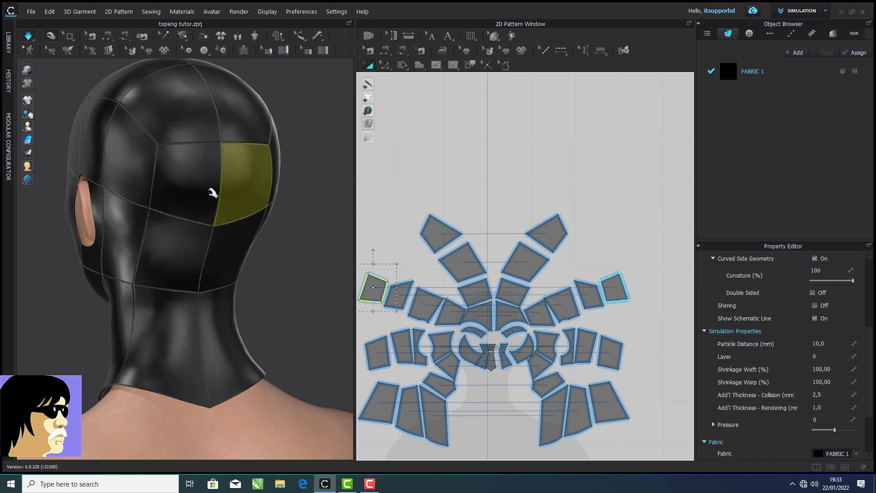
Step: Curve the upper edge of the outermost back-of-head panel outward with Edit Curvature and stop the simulation
{"action": "left_click", "coordinate": [370, 288]}
{"action": "left_click", "coordinate": [553, 241]}
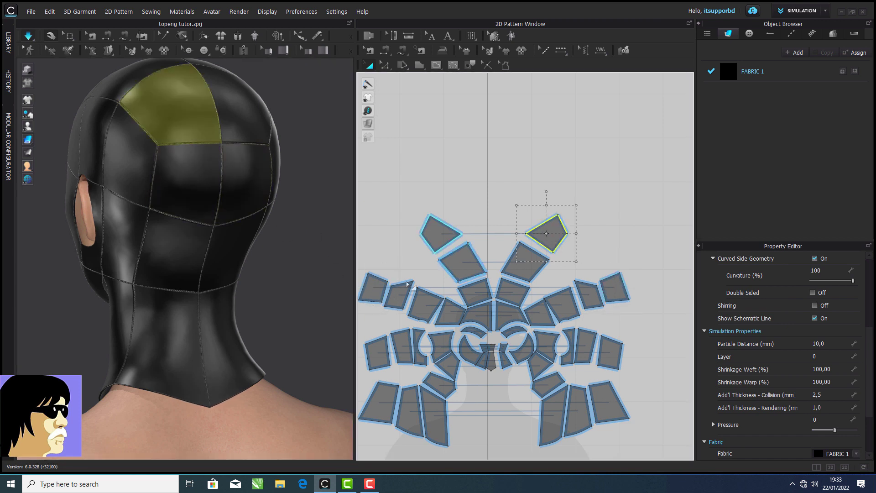
{"action": "left_click", "coordinate": [373, 287]}
{"action": "right_click_drag", "start_coordinate": [394, 286], "coordinate": [426, 279]}
{"action": "left_click", "coordinate": [392, 69]}
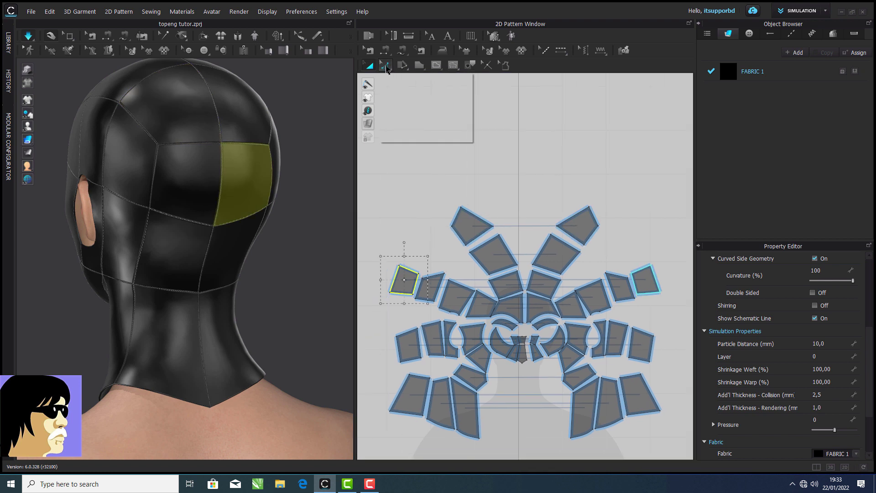
{"action": "left_click", "coordinate": [405, 115]}
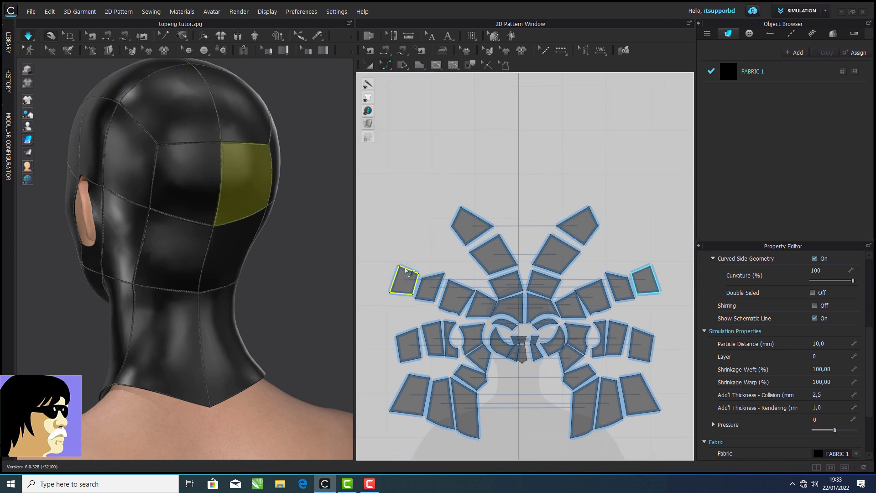
{"action": "key", "text": "space"}
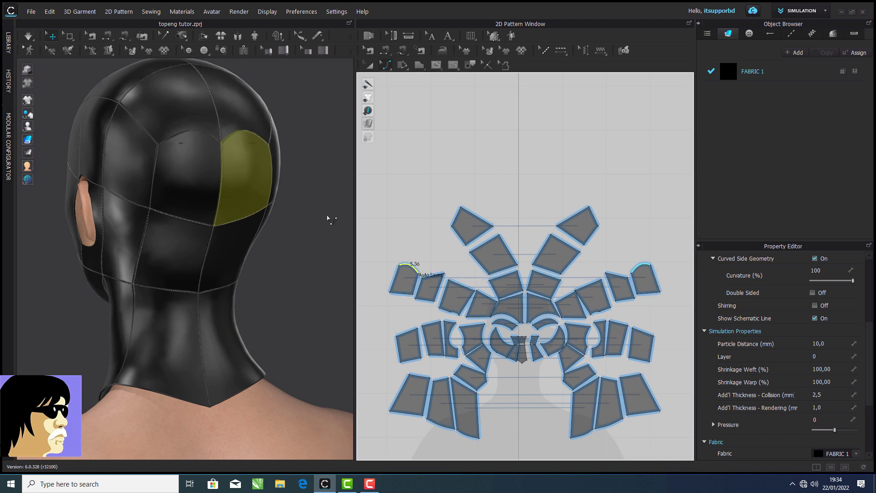
Step: Refine the back-of-head panel's arched upper edge by adjusting its end points and curve handle with Edit Curve Point
{"action": "scroll", "coordinate": [411, 278], "scroll_direction": "up", "scroll_amount": 3}
{"action": "key", "text": "v"}
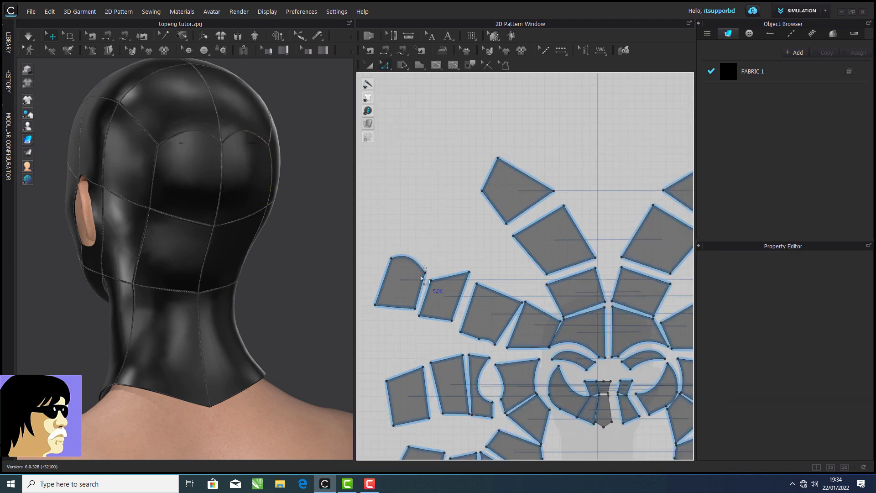
{"action": "left_click", "coordinate": [431, 262]}
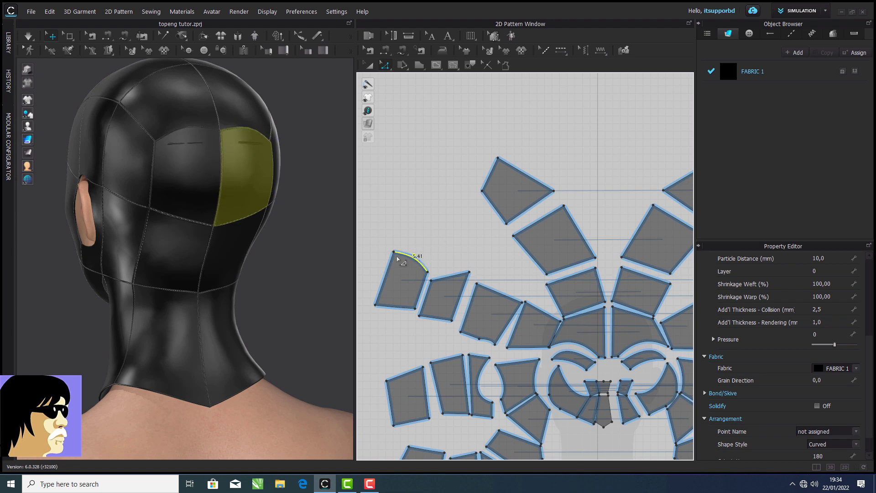
{"action": "left_click", "coordinate": [394, 252]}
{"action": "scroll", "coordinate": [458, 229], "scroll_direction": "up", "scroll_amount": 3}
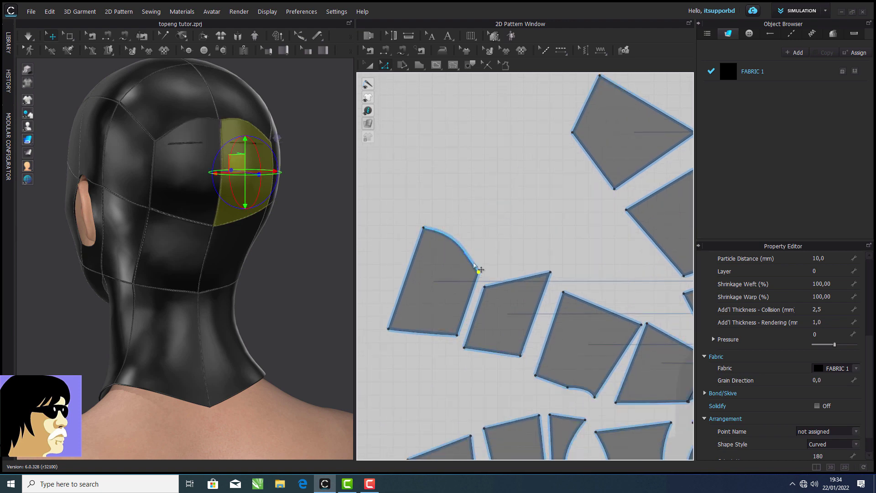
{"action": "left_click", "coordinate": [460, 245]}
{"action": "left_click_drag", "start_coordinate": [459, 235], "coordinate": [453, 235]}
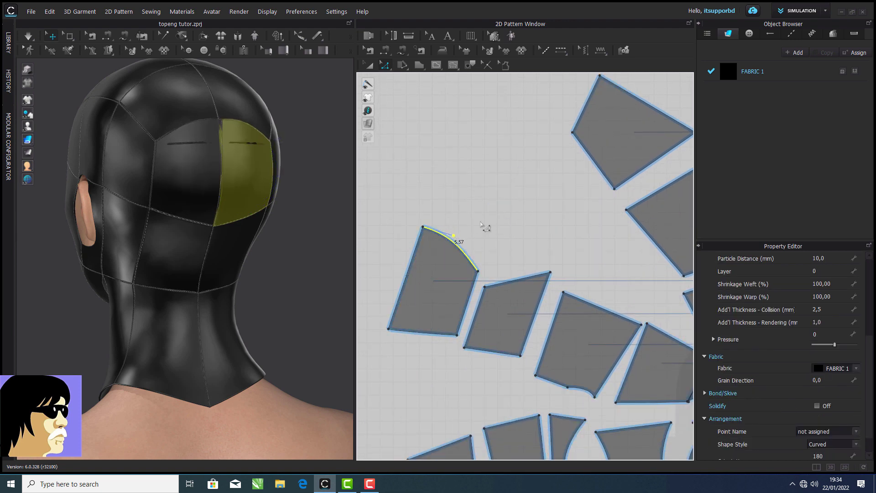
Step: Move the outer corner point of the mirrored crown pieces inward with Edit Pattern and simulate the seam to the back panel
{"action": "scroll", "coordinate": [485, 227], "scroll_direction": "up", "scroll_amount": 3}
{"action": "right_click_drag", "start_coordinate": [328, 178], "coordinate": [212, 170]}
{"action": "scroll", "coordinate": [247, 167], "scroll_direction": "down", "scroll_amount": 2}
{"action": "scroll", "coordinate": [432, 221], "scroll_direction": "down", "scroll_amount": 5}
{"action": "left_click", "coordinate": [187, 136]}
{"action": "scroll", "coordinate": [520, 202], "scroll_direction": "down", "scroll_amount": 1}
{"action": "middle_click_drag", "start_coordinate": [520, 202], "coordinate": [481, 236]}
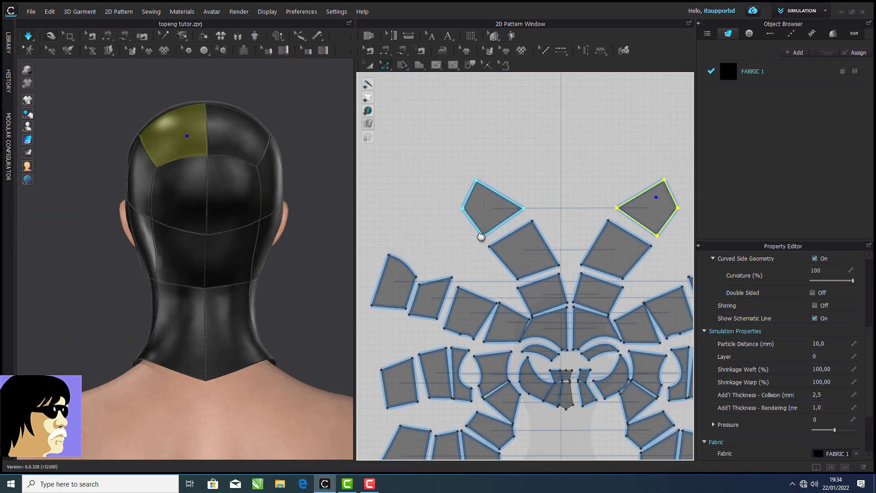
{"action": "left_click", "coordinate": [389, 68]}
{"action": "left_click", "coordinate": [404, 78]}
{"action": "left_click", "coordinate": [476, 182]}
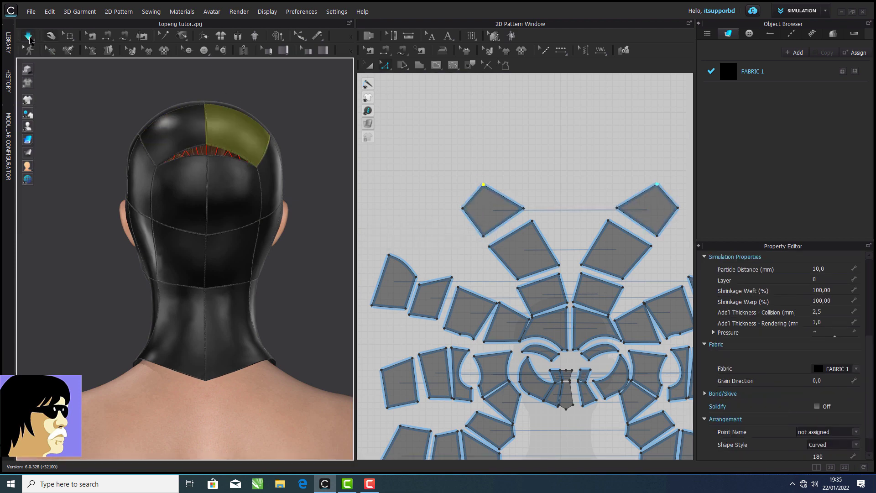
{"action": "mouse_move", "coordinate": [201, 150]}
{"action": "right_mouse_down"}
{"action": "mouse_move", "coordinate": [215, 137]}
{"action": "mouse_move", "coordinate": [199, 154]}
{"action": "right_mouse_up"}
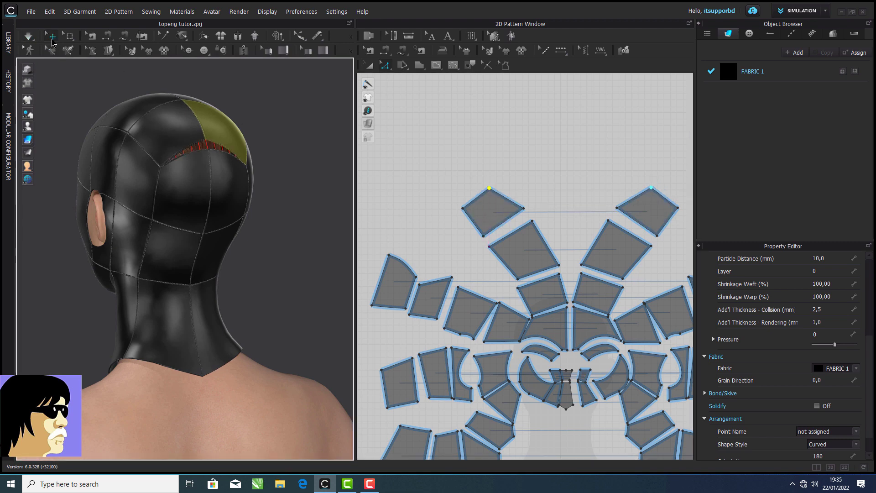
Step: Round the back-of-head panel's arched edge more fully near its inner corner and re-simulate the mask
{"action": "scroll", "coordinate": [484, 284], "scroll_direction": "up", "scroll_amount": 5}
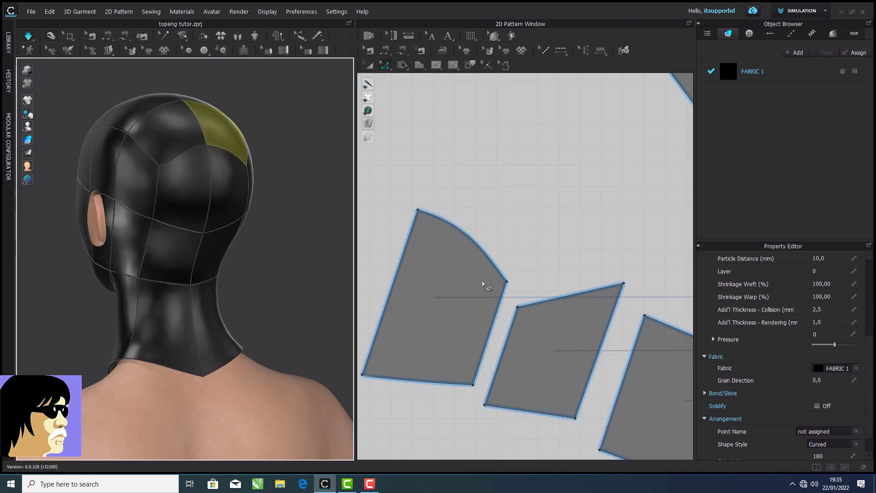
{"action": "left_click_drag", "start_coordinate": [502, 247], "coordinate": [504, 241]}
{"action": "left_click", "coordinate": [506, 281]}
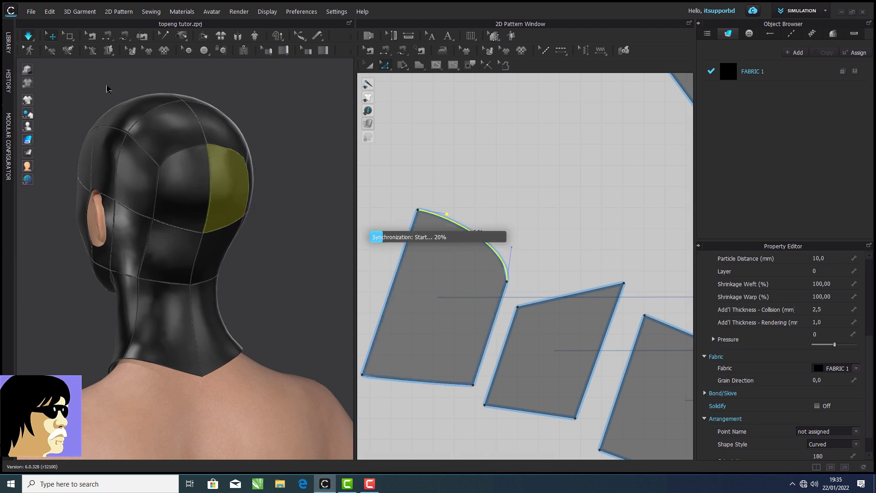
{"action": "left_click", "coordinate": [283, 176]}
{"action": "right_click_drag", "start_coordinate": [283, 176], "coordinate": [33, 196]}
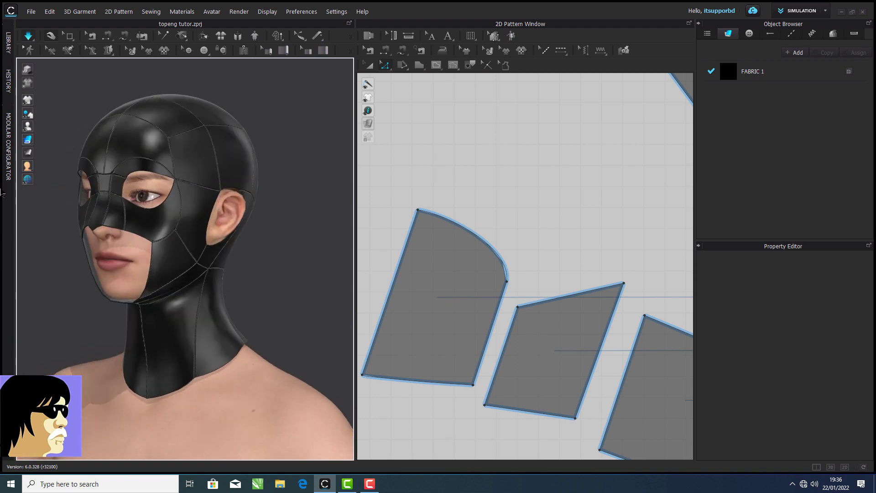
{"action": "right_click_drag", "start_coordinate": [284, 228], "coordinate": [34, 74]}
{"action": "right_click_drag", "start_coordinate": [299, 240], "coordinate": [46, 43]}
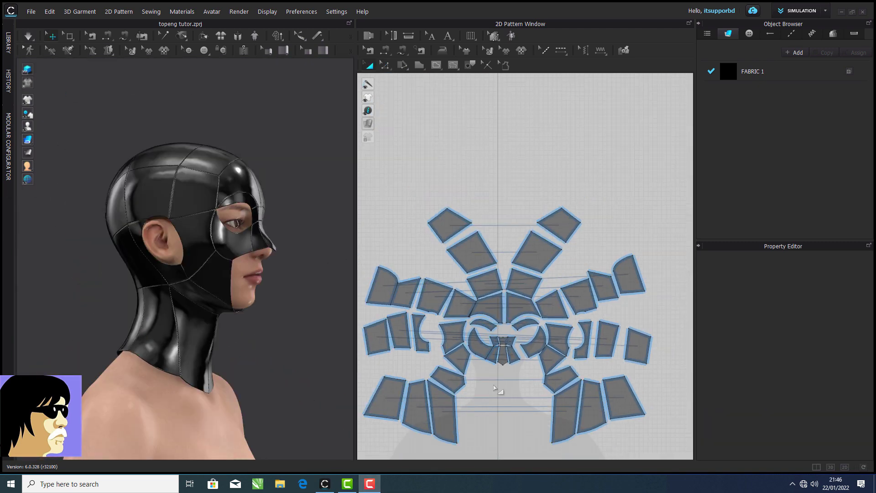
Step: Identify the cheek, temple and behind-the-ear panels that surround the ear opening
{"action": "scroll", "coordinate": [204, 229], "scroll_direction": "up", "scroll_amount": 5}
{"action": "scroll", "coordinate": [440, 338], "scroll_direction": "up", "scroll_amount": 3}
{"action": "scroll", "coordinate": [440, 338], "scroll_direction": "up", "scroll_amount": 2}
{"action": "middle_click_drag", "start_coordinate": [440, 338], "coordinate": [487, 310]}
{"action": "left_click", "coordinate": [525, 317]}
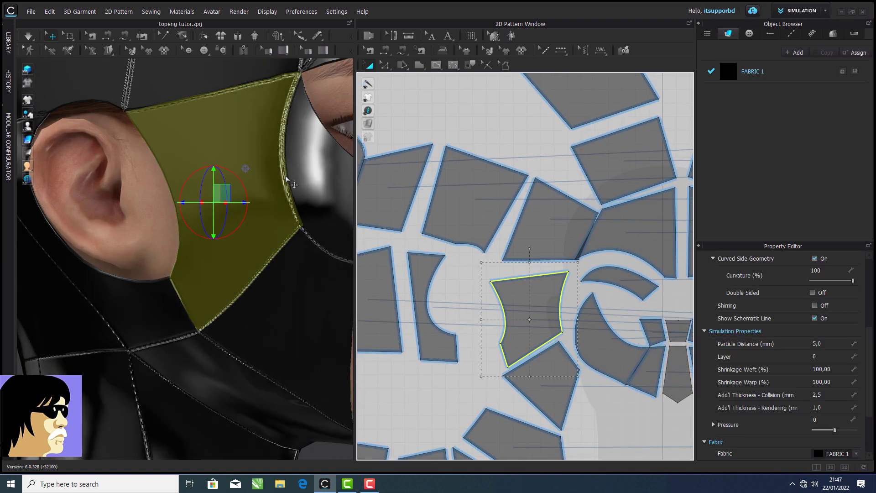
{"action": "scroll", "coordinate": [184, 258], "scroll_direction": "down", "scroll_amount": 5}
{"action": "left_click", "coordinate": [181, 108]}
{"action": "left_click", "coordinate": [127, 120]}
{"action": "left_click", "coordinate": [96, 212]}
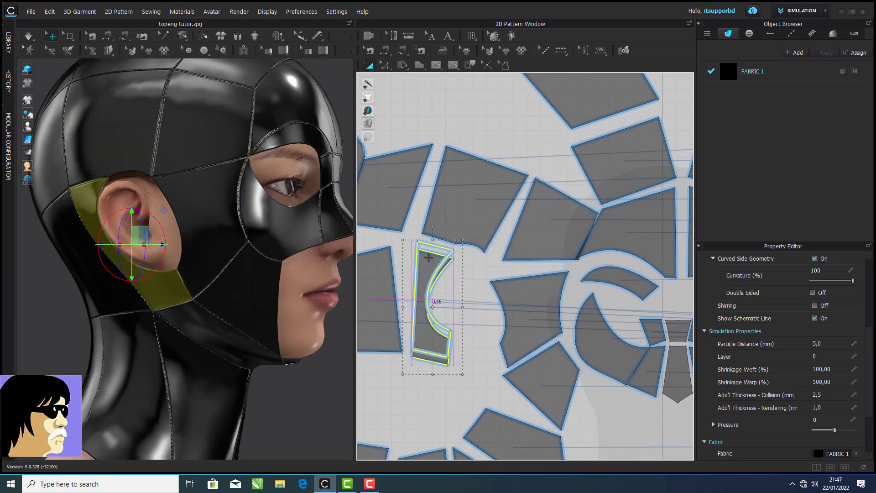
Step: Reposition and rotate the temple, cheek and behind-the-ear panels in the 2D layout to frame the ear opening
{"action": "left_click", "coordinate": [536, 200]}
{"action": "left_click", "coordinate": [520, 297]}
{"action": "left_click", "coordinate": [538, 217]}
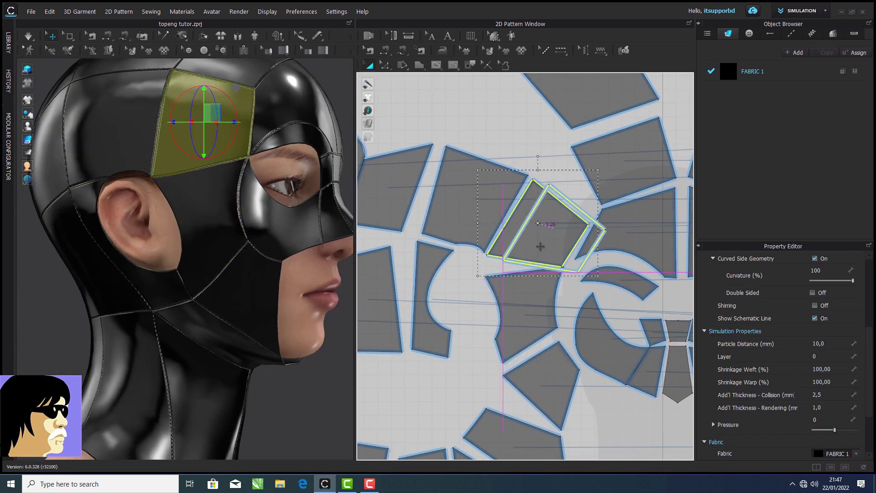
{"action": "left_click", "coordinate": [516, 287]}
{"action": "left_click_drag", "start_coordinate": [516, 287], "coordinate": [515, 293]}
{"action": "scroll", "coordinate": [442, 274], "scroll_direction": "up", "scroll_amount": 1}
Step: Draw a five-sided polygon pattern piece over the ear opening between the cheek and behind-the-ear panels
{"action": "left_click", "coordinate": [419, 67]}
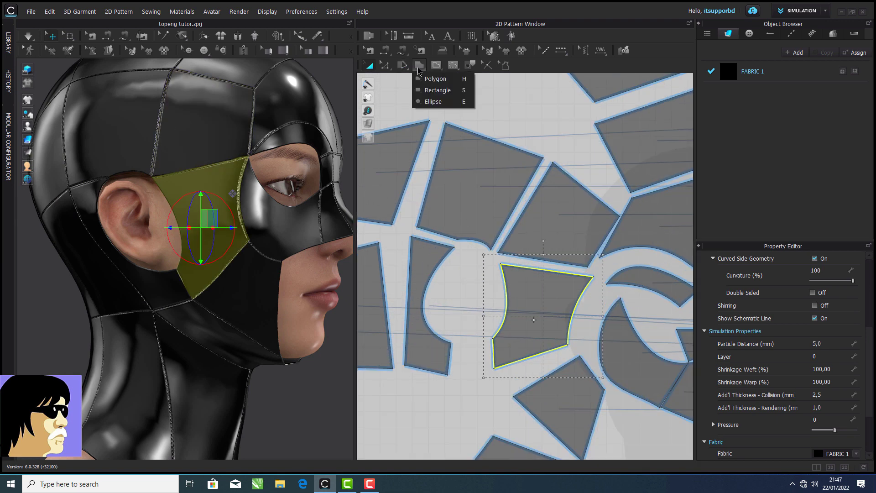
{"action": "left_click", "coordinate": [432, 78]}
{"action": "scroll", "coordinate": [467, 251], "scroll_direction": "up", "scroll_amount": 4}
{"action": "left_click", "coordinate": [449, 240]}
{"action": "middle_click_drag", "start_coordinate": [378, 378], "coordinate": [447, 223]}
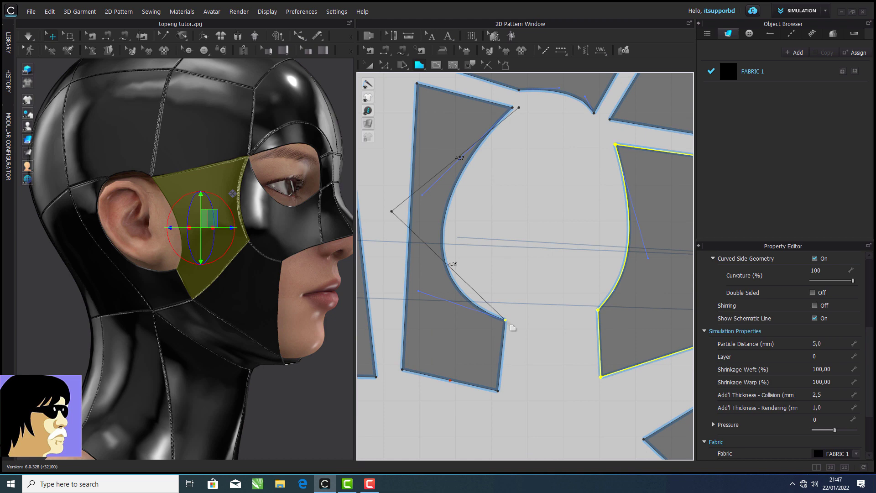
{"action": "left_click", "coordinate": [519, 108]}
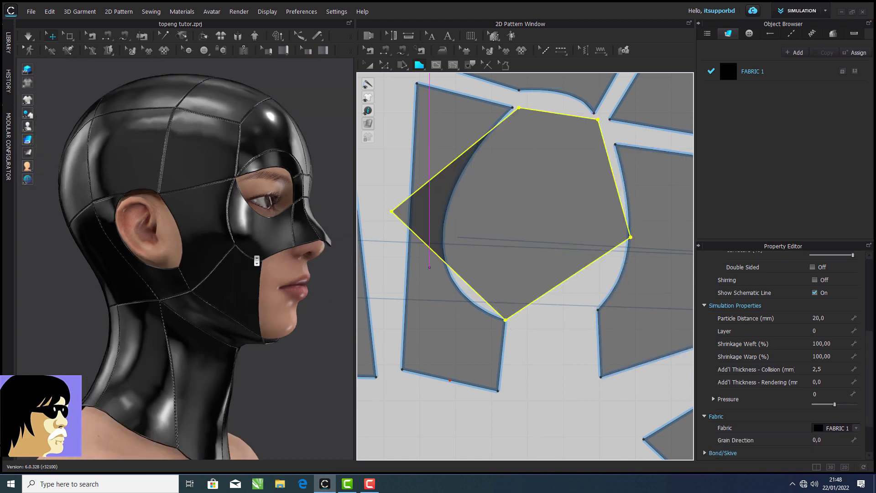
Step: Curve the ear piece's upper edge and move its front corner down to the cheek panel's lower ear corner with Edit Pattern
{"action": "left_click_drag", "start_coordinate": [556, 104], "coordinate": [556, 104]}
{"action": "middle_click_drag", "start_coordinate": [556, 103], "coordinate": [499, 100]}
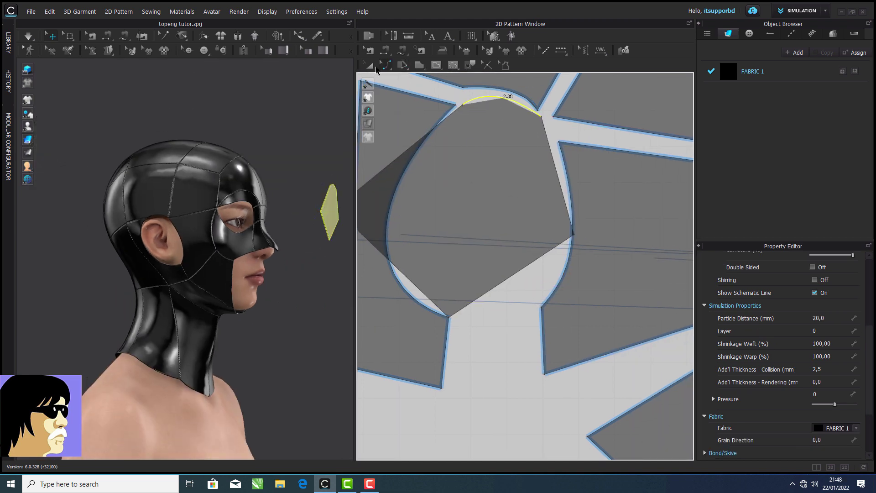
{"action": "left_click", "coordinate": [385, 65]}
{"action": "left_click", "coordinate": [398, 78]}
{"action": "left_click_drag", "start_coordinate": [574, 235], "coordinate": [546, 302]}
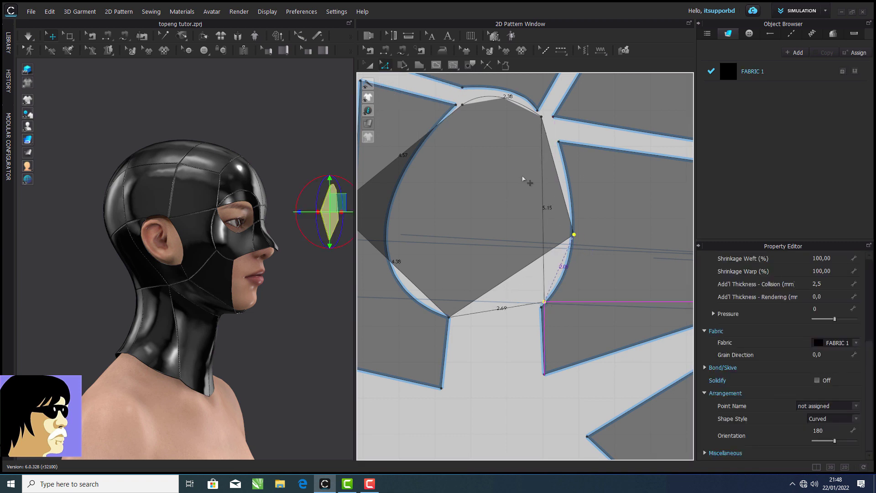
Step: Curve the ear piece's front edge outward with Edit Curvature to follow the cheek panel's outline
{"action": "left_click", "coordinate": [386, 65]}
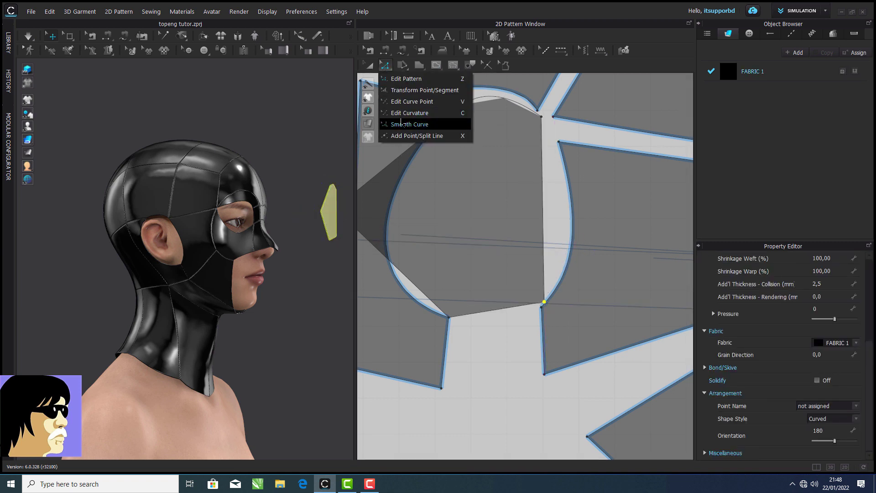
{"action": "left_click", "coordinate": [404, 113]}
{"action": "left_click_drag", "start_coordinate": [543, 205], "coordinate": [569, 208]}
Step: Delete the ear piece's protruding rear point and its lower rear corner point
{"action": "middle_click_drag", "start_coordinate": [460, 186], "coordinate": [552, 176]}
{"action": "right_click", "coordinate": [426, 209]}
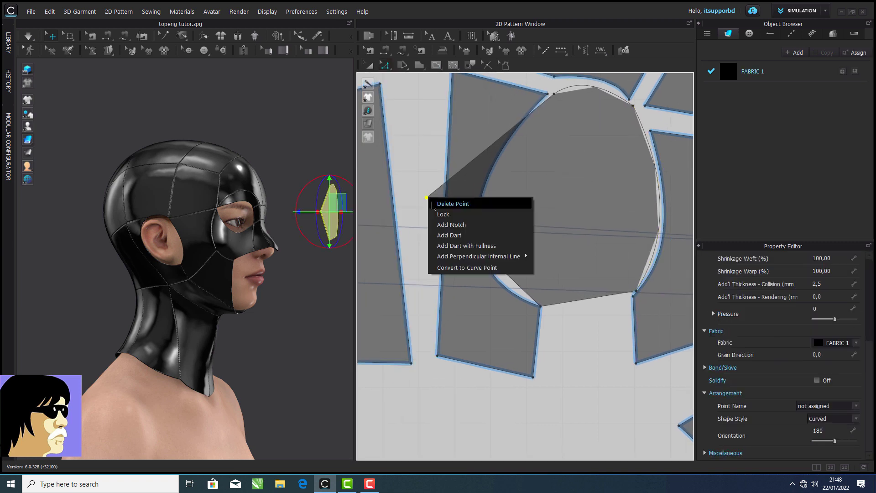
{"action": "left_click", "coordinate": [402, 201]}
{"action": "left_click_drag", "start_coordinate": [541, 308], "coordinate": [602, 291]}
{"action": "right_click", "coordinate": [603, 292]}
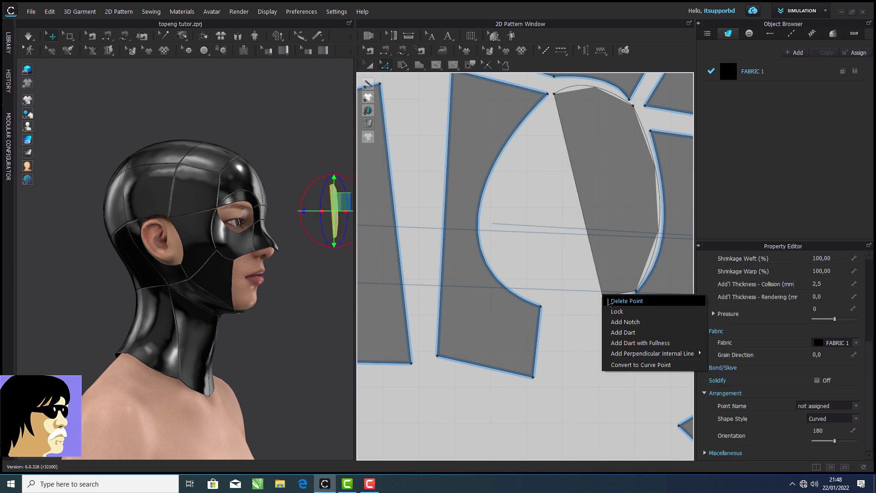
{"action": "left_click", "coordinate": [616, 300]}
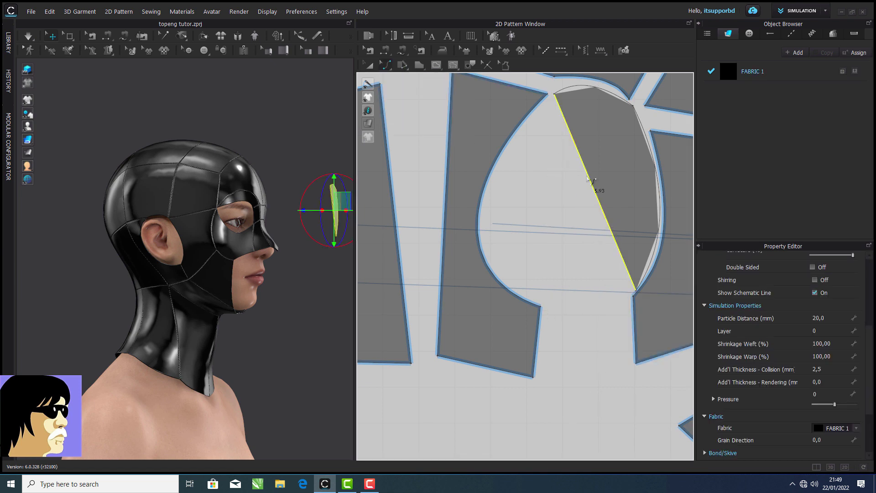
Step: Curve the ear piece's long rear edge outward along the behind-the-ear panel and select the whole piece
{"action": "left_click_drag", "start_coordinate": [508, 232], "coordinate": [503, 236]}
{"action": "key", "text": "a"}
{"action": "left_click", "coordinate": [598, 184]}
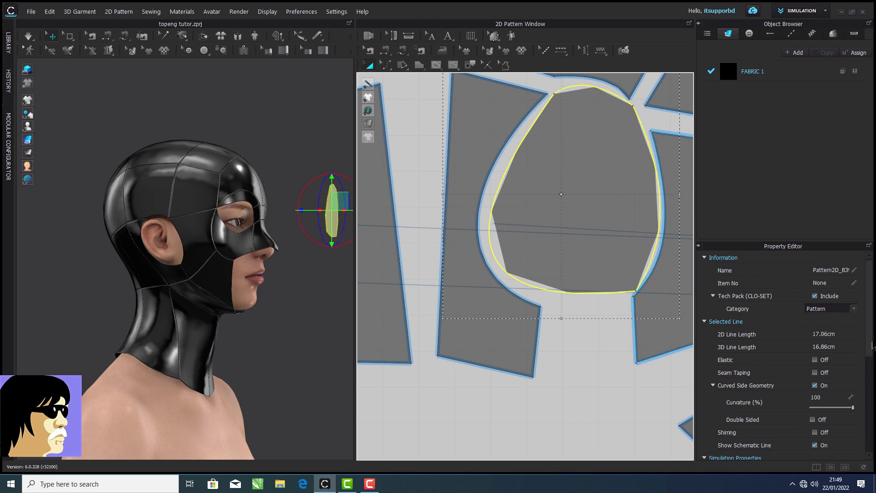
Step: Set the ear piece's particle distance to 5 mm and position the piece over the avatar's ear in 3D
{"action": "scroll", "coordinate": [833, 338], "scroll_direction": "down", "scroll_amount": 5}
{"action": "left_click", "coordinate": [836, 340]}
{"action": "left_click", "coordinate": [419, 293]}
{"action": "left_click", "coordinate": [333, 223]}
{"action": "mouse_move", "coordinate": [333, 226]}
{"action": "right_mouse_down"}
{"action": "mouse_move", "coordinate": [287, 278]}
{"action": "mouse_move", "coordinate": [274, 235]}
{"action": "mouse_move", "coordinate": [338, 224]}
{"action": "right_mouse_up"}
{"action": "left_click_drag", "start_coordinate": [338, 223], "coordinate": [142, 192]}
{"action": "scroll", "coordinate": [142, 191], "scroll_direction": "up", "scroll_amount": 3}
{"action": "middle_click_drag", "start_coordinate": [142, 192], "coordinate": [189, 256]}
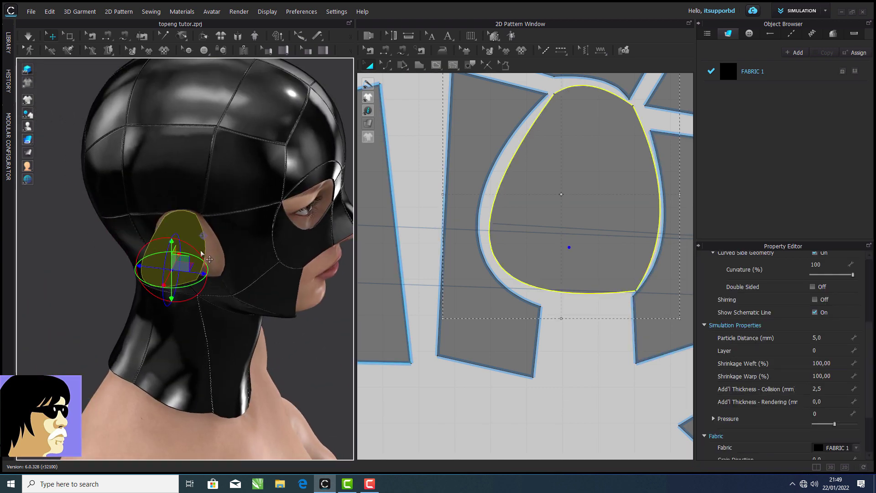
{"action": "mouse_move", "coordinate": [203, 252]}
{"action": "left_mouse_down"}
{"action": "mouse_move", "coordinate": [188, 237]}
{"action": "mouse_move", "coordinate": [210, 267]}
{"action": "left_mouse_up"}
Step: Sew the ear piece's rear, upper and front edges to the surrounding head panels with Segment Sewing
{"action": "middle_click_drag", "start_coordinate": [460, 291], "coordinate": [415, 368]}
{"action": "left_click", "coordinate": [407, 138]}
{"action": "left_click", "coordinate": [495, 207]}
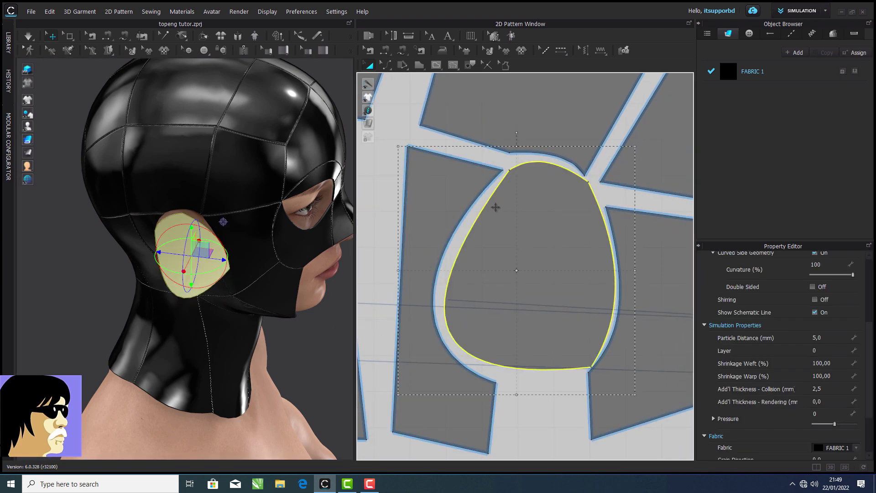
{"action": "left_click", "coordinate": [390, 67]}
{"action": "left_click", "coordinate": [388, 52]}
{"action": "left_click", "coordinate": [393, 65]}
{"action": "left_click", "coordinate": [457, 258]}
{"action": "left_click", "coordinate": [440, 260]}
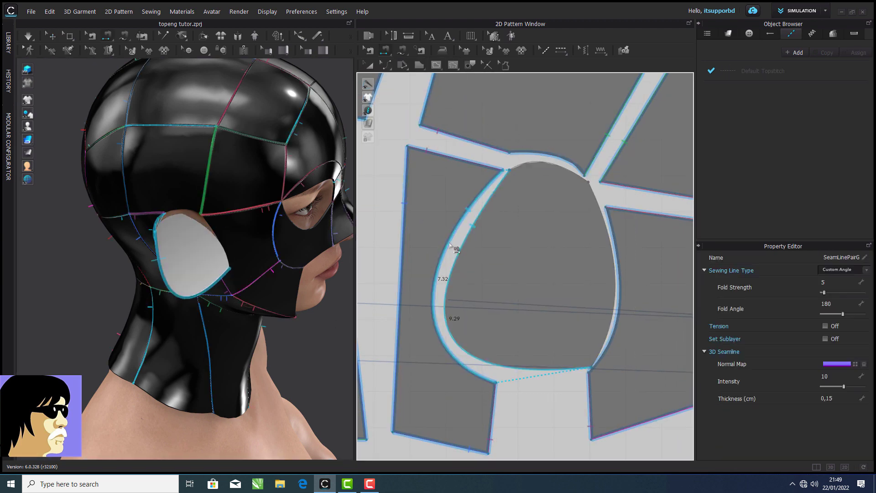
{"action": "left_click", "coordinate": [541, 162]}
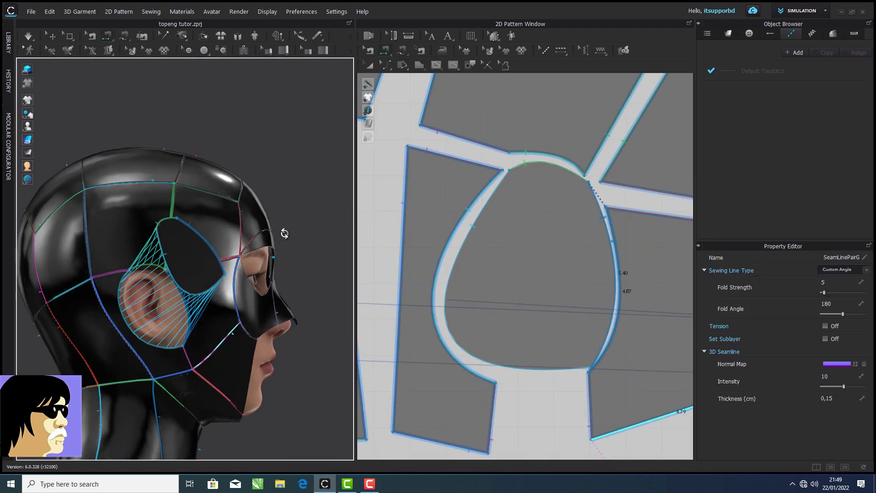
Step: Select the ear piece and simulate the garment to stitch it over the ear opening
{"action": "scroll", "coordinate": [516, 239], "scroll_direction": "down", "scroll_amount": 5}
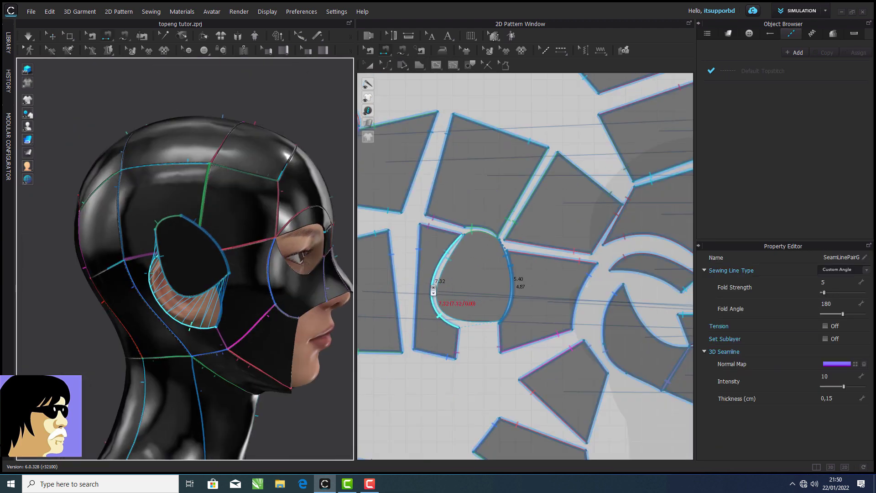
{"action": "scroll", "coordinate": [515, 239], "scroll_direction": "up", "scroll_amount": 2}
{"action": "left_click", "coordinate": [585, 264]}
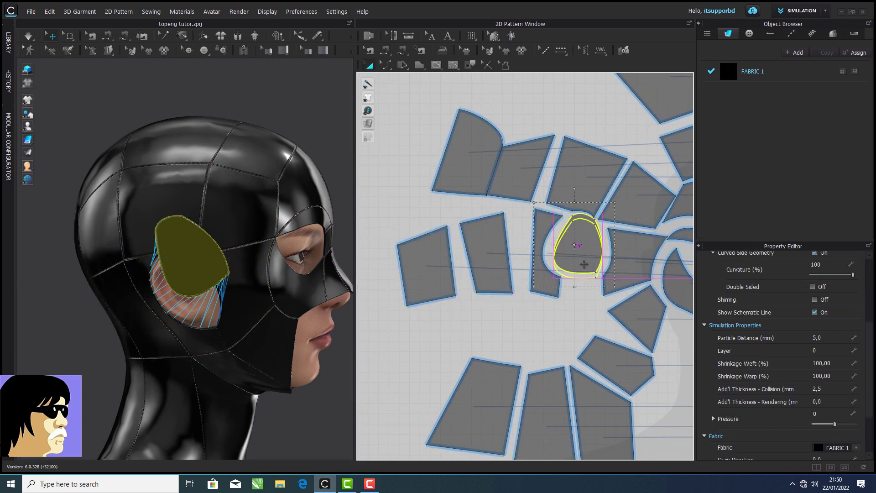
{"action": "left_click", "coordinate": [31, 38]}
{"action": "right_click_drag", "start_coordinate": [241, 247], "coordinate": [314, 298]}
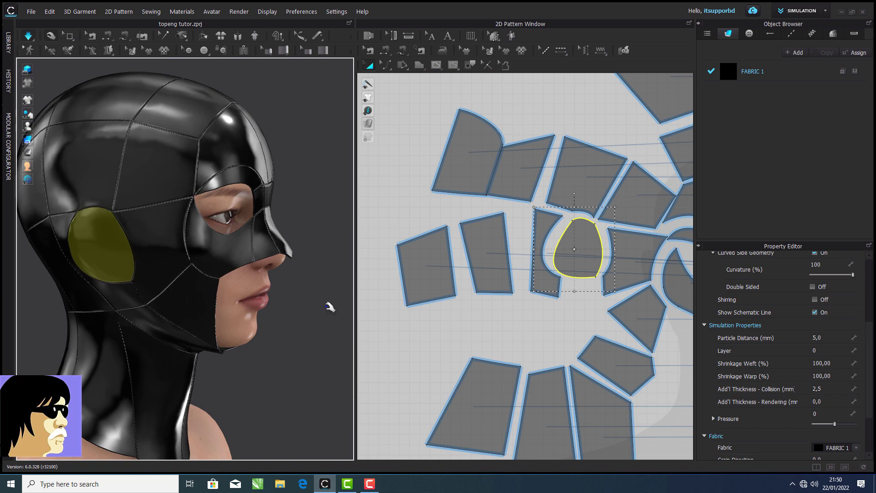
{"action": "scroll", "coordinate": [385, 287], "scroll_direction": "down", "scroll_amount": 3}
{"action": "left_click", "coordinate": [30, 38]}
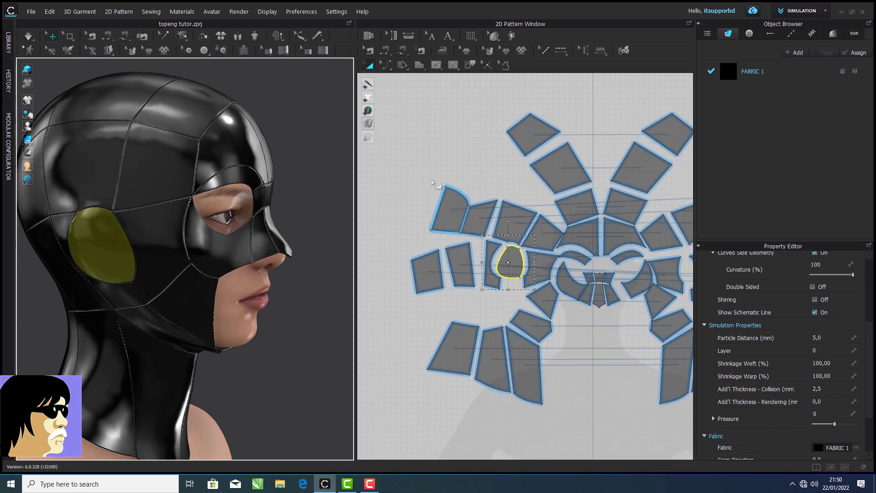
Step: Clone the ear piece as a second layer and place the copy overlapping the original, slightly higher and toward the rear
{"action": "left_click", "coordinate": [437, 184]}
{"action": "left_click", "coordinate": [512, 263]}
{"action": "right_click", "coordinate": [512, 263]}
{"action": "left_click", "coordinate": [543, 181]}
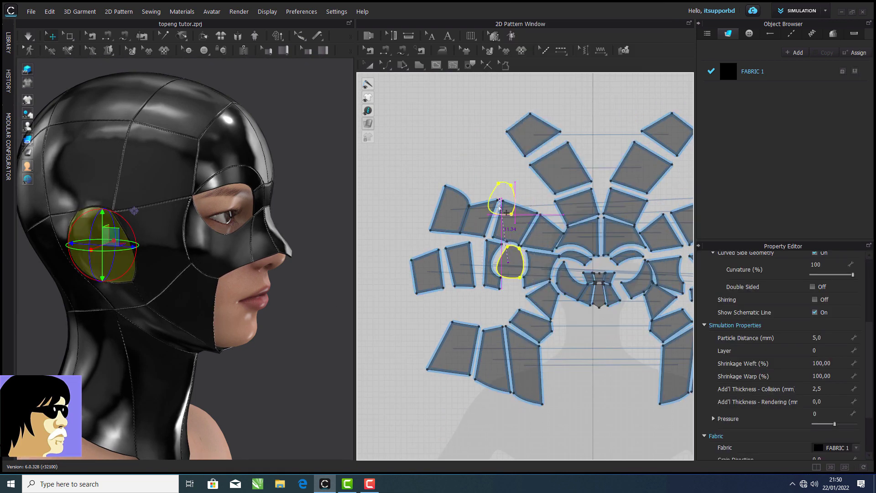
{"action": "left_click", "coordinate": [489, 170]}
{"action": "right_click", "coordinate": [490, 172]}
{"action": "left_click", "coordinate": [530, 148]}
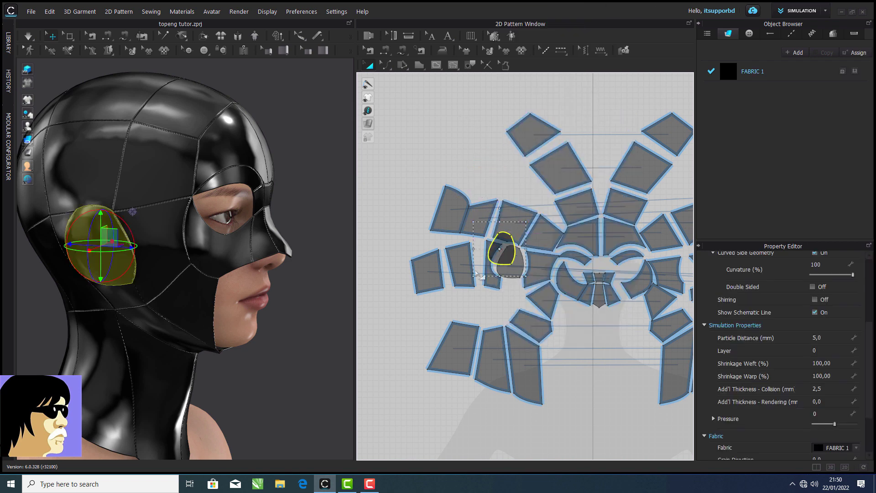
{"action": "mouse_move", "coordinate": [476, 274]}
{"action": "left_mouse_down"}
{"action": "mouse_move", "coordinate": [363, 296]}
{"action": "mouse_move", "coordinate": [470, 281]}
{"action": "left_mouse_up"}
{"action": "scroll", "coordinate": [500, 260], "scroll_direction": "up", "scroll_amount": 3}
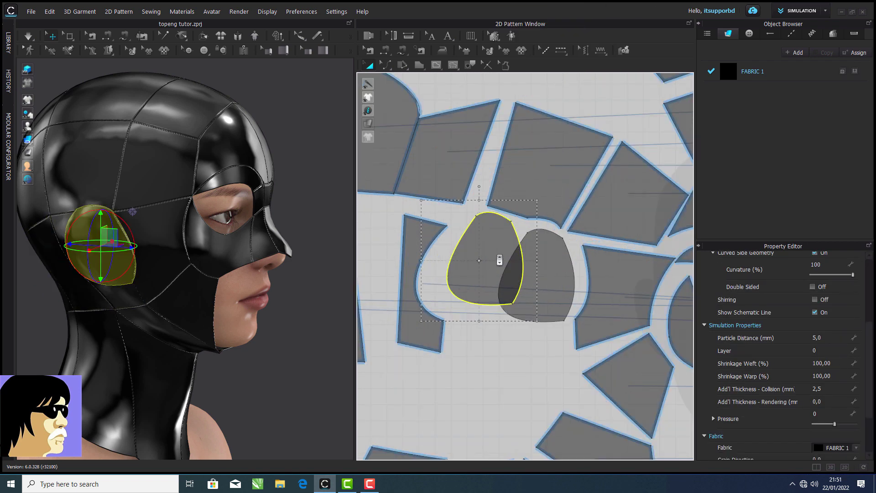
Step: Delete the seam that joins the full outlines of the original ear piece and its copy
{"action": "left_click", "coordinate": [385, 51]}
{"action": "key", "text": "b"}
{"action": "left_click", "coordinate": [463, 233]}
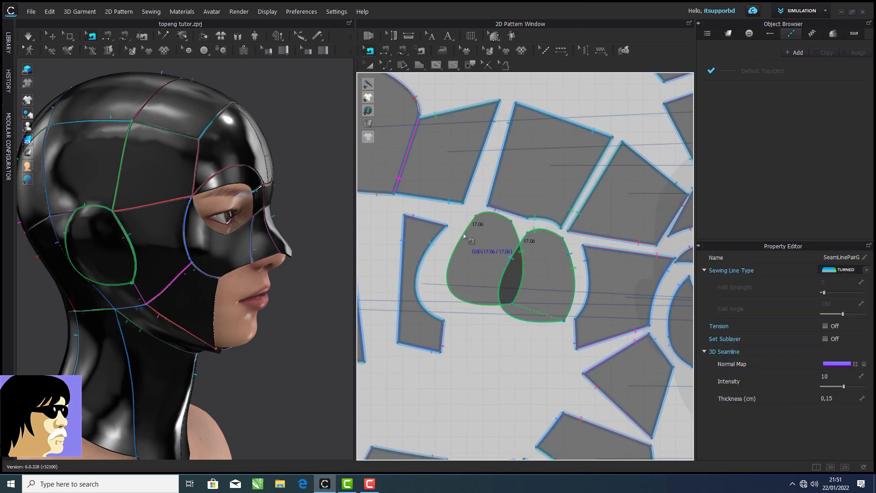
{"action": "right_click", "coordinate": [464, 232]}
{"action": "left_click", "coordinate": [477, 262]}
Step: Move the copied ear piece's upper rear point up and backward with Edit Pattern to form a pointed tip
{"action": "left_click", "coordinate": [385, 66]}
{"action": "left_click", "coordinate": [425, 90]}
{"action": "left_click", "coordinate": [476, 216]}
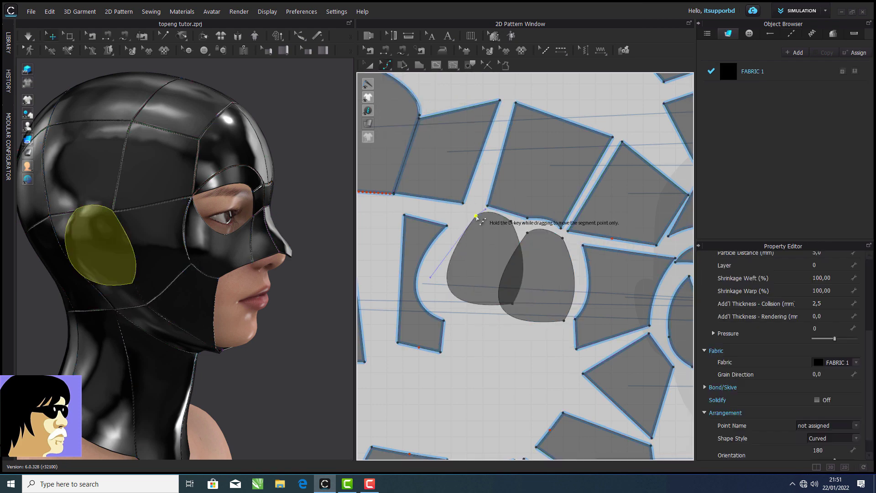
{"action": "left_click", "coordinate": [386, 65]}
{"action": "left_click", "coordinate": [406, 78]}
{"action": "left_click_drag", "start_coordinate": [476, 216], "coordinate": [477, 227]}
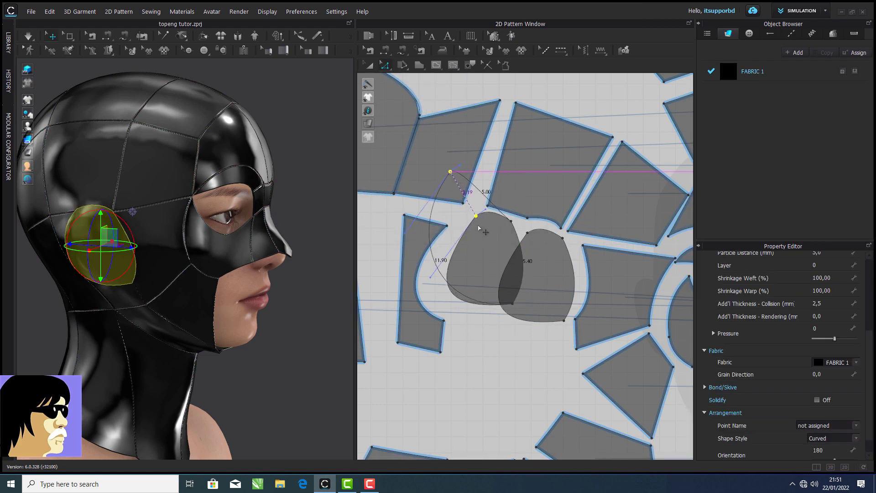
{"action": "left_click", "coordinate": [479, 228]}
{"action": "left_click", "coordinate": [512, 219]}
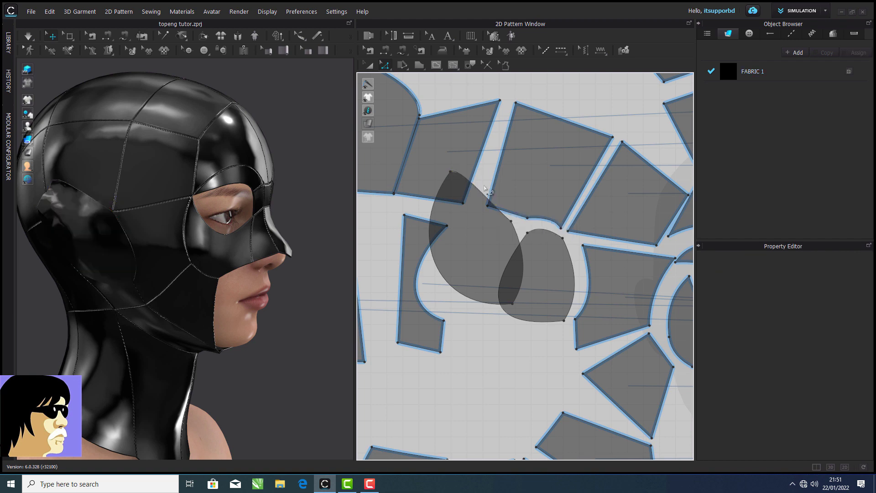
Step: Curve the pointed layer's upper edge with Edit Curvature and sew its front edge to the original piece's front edge
{"action": "left_click", "coordinate": [385, 66]}
{"action": "left_click", "coordinate": [416, 114]}
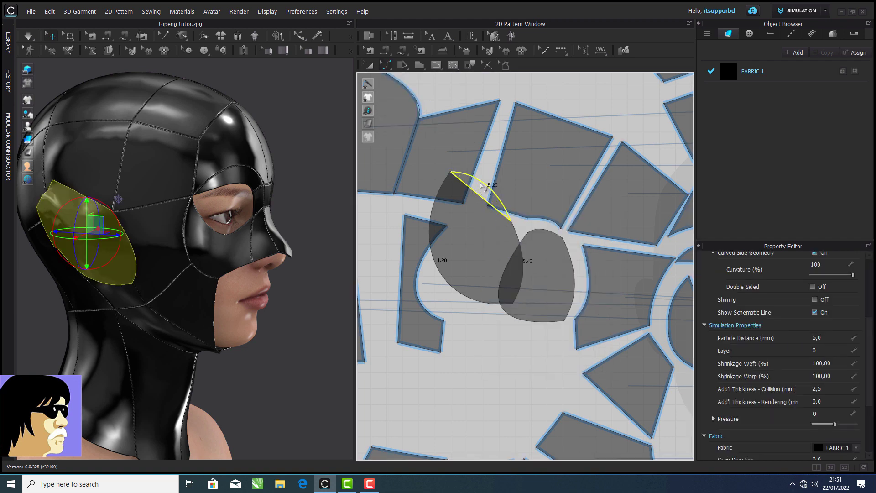
{"action": "left_click", "coordinate": [388, 66]}
{"action": "left_click", "coordinate": [522, 262]}
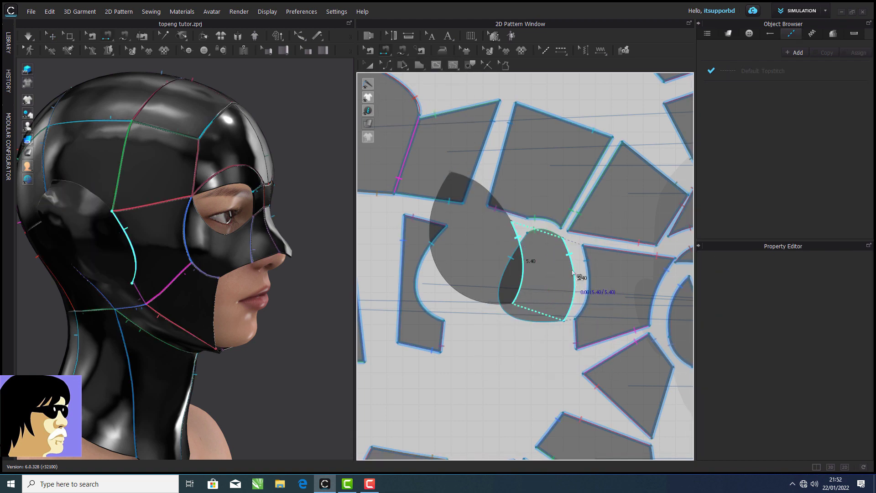
Step: Move the behind-the-ear panel rearward and lay the pointed layer over the original ear piece with their front edges aligned
{"action": "key", "text": "a"}
{"action": "left_click_drag", "start_coordinate": [407, 262], "coordinate": [364, 262]}
{"action": "left_click_drag", "start_coordinate": [474, 259], "coordinate": [525, 276]}
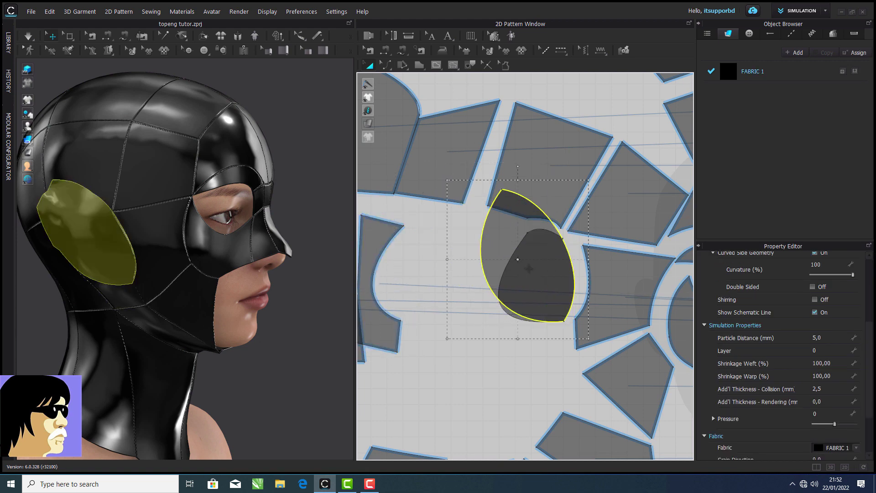
Step: Split the pointed layer's rear edge with an added point and sew the section below it to the original piece's rear edge
{"action": "left_click", "coordinate": [386, 67]}
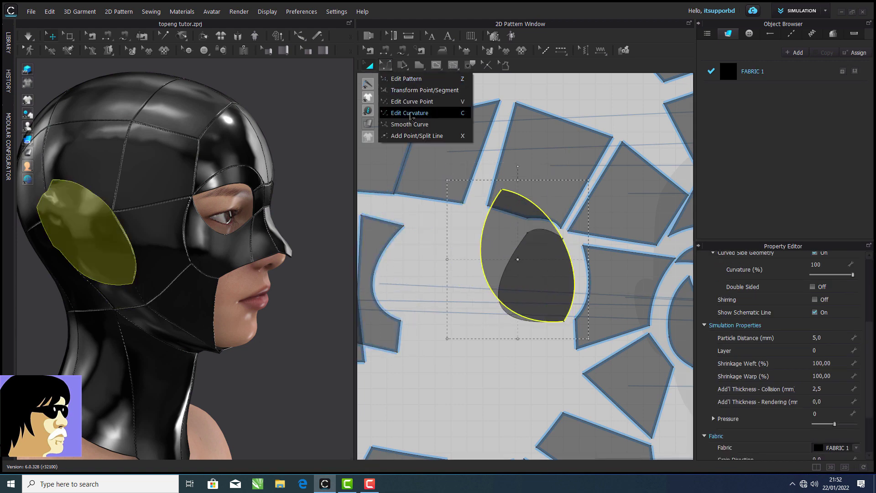
{"action": "left_click", "coordinate": [415, 136]}
{"action": "left_click", "coordinate": [481, 241]}
{"action": "left_click", "coordinate": [386, 66]}
{"action": "left_click", "coordinate": [386, 51]}
{"action": "left_click", "coordinate": [484, 267]}
{"action": "left_click", "coordinate": [510, 258]}
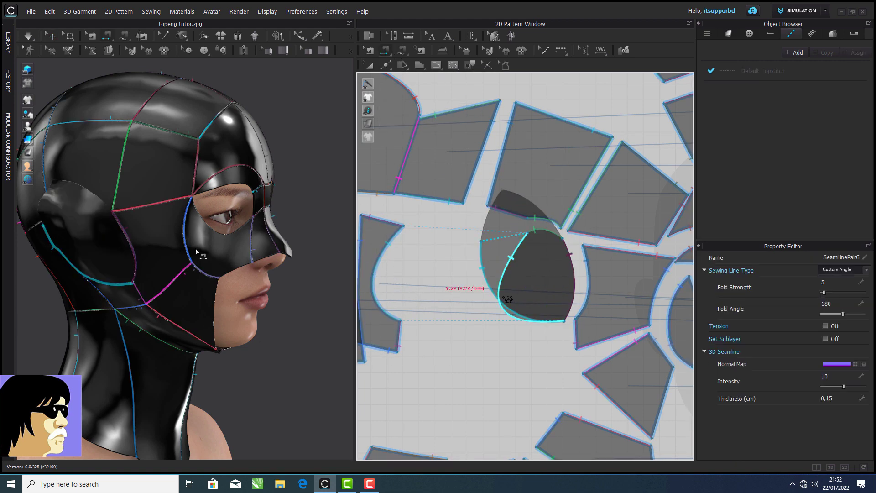
Step: Simulate the garment to pull the pointed layer onto the ear and check it from the side
{"action": "right_click_drag", "start_coordinate": [197, 254], "coordinate": [102, 244]}
{"action": "left_click", "coordinate": [30, 39]}
{"action": "right_click_drag", "start_coordinate": [143, 182], "coordinate": [237, 215]}
{"action": "scroll", "coordinate": [137, 240], "scroll_direction": "down", "scroll_amount": 3}
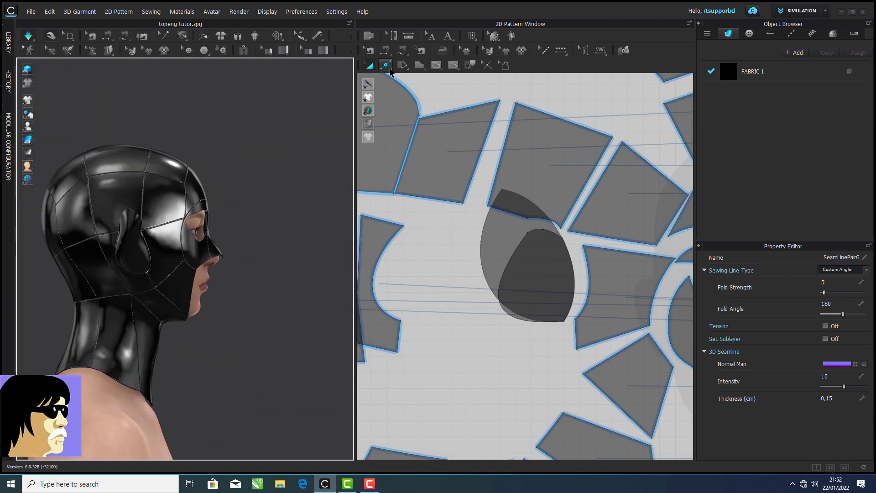
Step: Add split points partway along the rear edges of both ear layers for an adjusted seam start
{"action": "left_click", "coordinate": [385, 64]}
{"action": "left_click", "coordinate": [392, 81]}
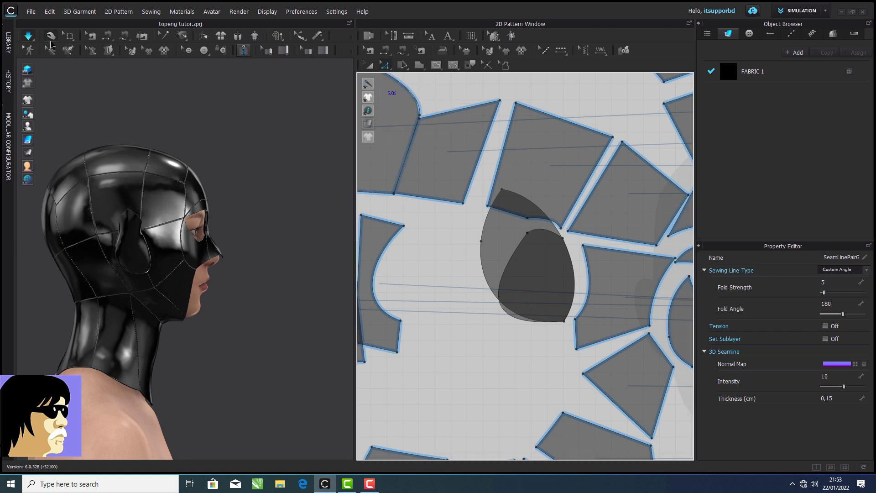
{"action": "left_click", "coordinate": [385, 50]}
{"action": "scroll", "coordinate": [453, 256], "scroll_direction": "up", "scroll_amount": 5}
{"action": "middle_click_drag", "start_coordinate": [453, 256], "coordinate": [390, 241]}
{"action": "scroll", "coordinate": [390, 241], "scroll_direction": "down", "scroll_amount": 1}
{"action": "left_click", "coordinate": [372, 54]}
{"action": "right_click", "coordinate": [388, 86]}
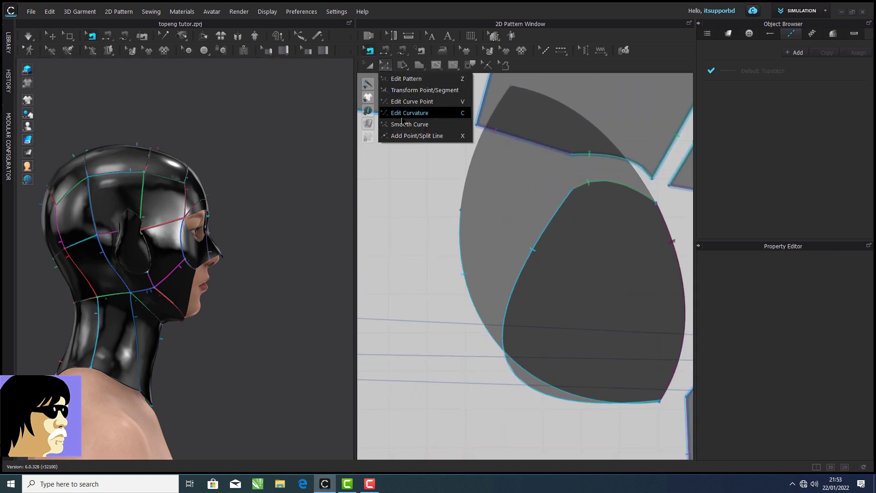
{"action": "left_click", "coordinate": [410, 100]}
{"action": "left_click", "coordinate": [527, 261]}
{"action": "left_click", "coordinate": [466, 284]}
{"action": "key", "text": "b"}
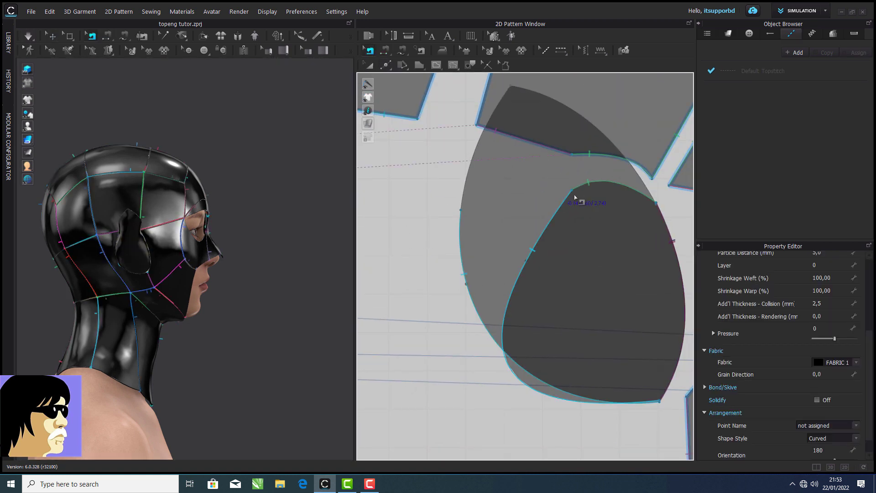
Step: Adjust the ear's rear seams so the pointed layer joins the inner piece only below the split points
{"action": "left_click", "coordinate": [569, 196]}
{"action": "scroll", "coordinate": [529, 263], "scroll_direction": "down", "scroll_amount": 5}
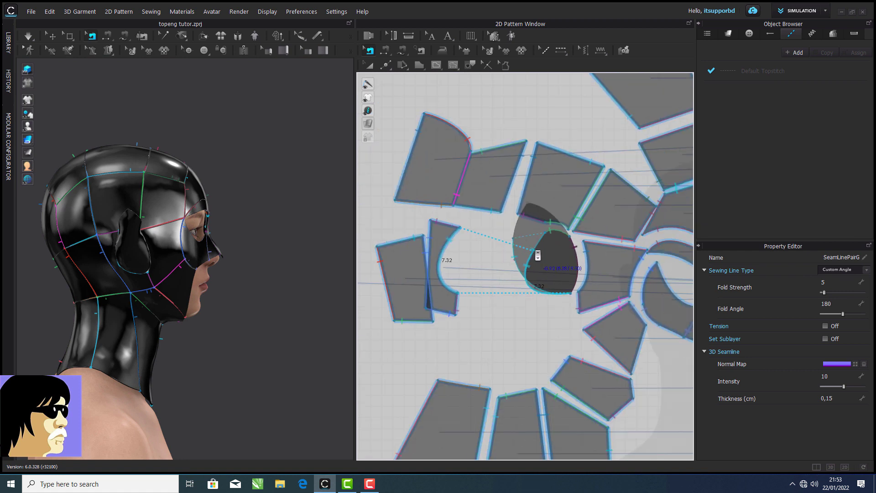
{"action": "scroll", "coordinate": [506, 242], "scroll_direction": "up", "scroll_amount": 5}
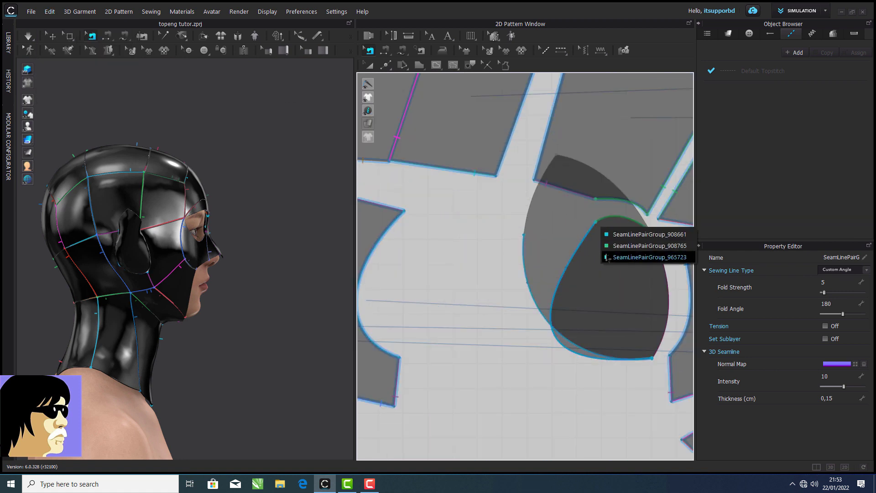
{"action": "left_click", "coordinate": [531, 270]}
Step: Simulate the garment with the revised rear seams, check the ear from the front, and stop the simulation
{"action": "key", "text": "space"}
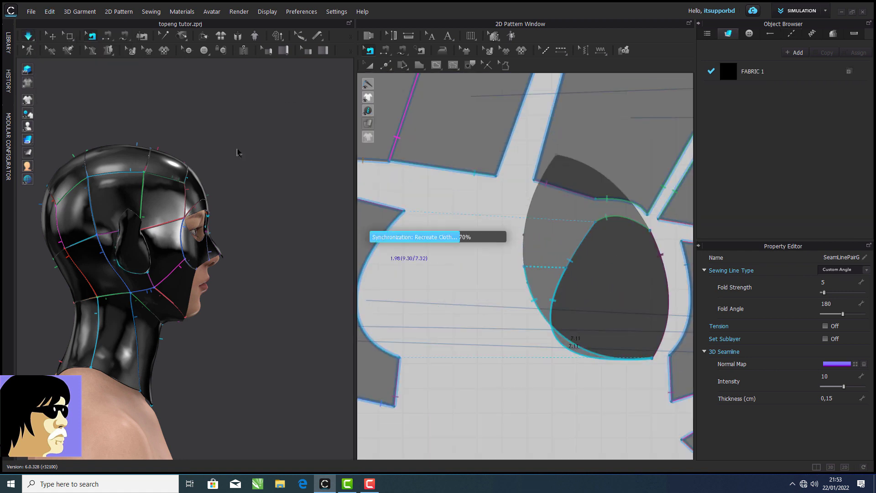
{"action": "right_click_drag", "start_coordinate": [239, 148], "coordinate": [212, 198]}
{"action": "scroll", "coordinate": [195, 200], "scroll_direction": "up", "scroll_amount": 3}
{"action": "scroll", "coordinate": [220, 203], "scroll_direction": "down", "scroll_amount": 3}
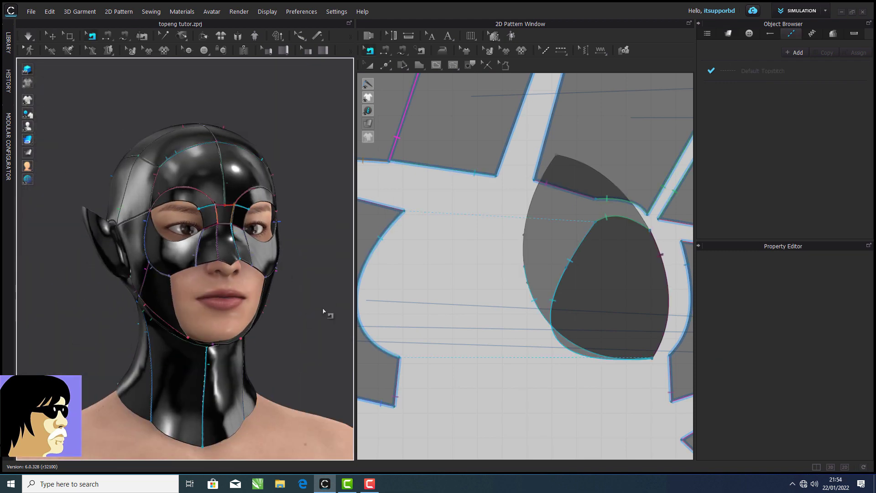
{"action": "key", "text": "space"}
Step: Copy both ear layers for mirroring and move the three rear head panels on the opposite side outward
{"action": "scroll", "coordinate": [501, 309], "scroll_direction": "down", "scroll_amount": 5}
{"action": "left_click", "coordinate": [541, 298]}
{"action": "right_click", "coordinate": [541, 298]}
{"action": "left_click", "coordinate": [562, 230]}
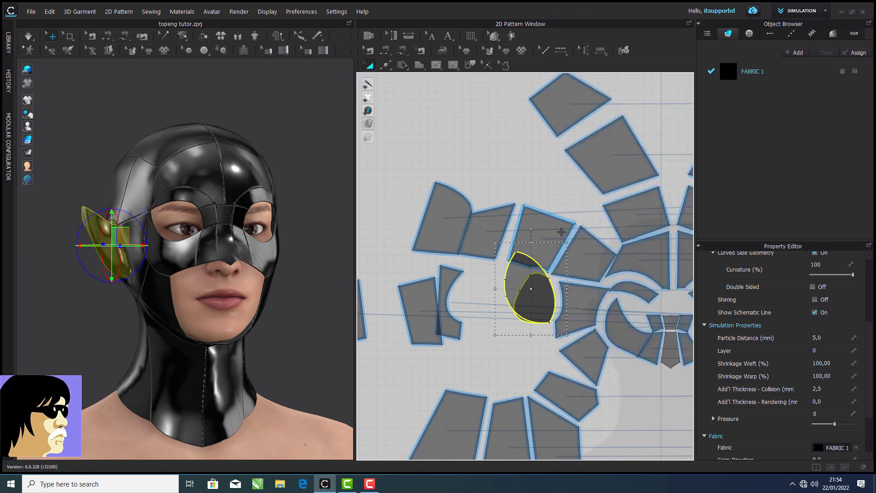
{"action": "scroll", "coordinate": [562, 231], "scroll_direction": "down", "scroll_amount": 4}
{"action": "middle_click_drag", "start_coordinate": [667, 293], "coordinate": [546, 240]}
{"action": "scroll", "coordinate": [529, 219], "scroll_direction": "up", "scroll_amount": 1}
{"action": "left_click_drag", "start_coordinate": [529, 209], "coordinate": [555, 209]}
{"action": "left_click_drag", "start_coordinate": [495, 199], "coordinate": [525, 200]}
{"action": "left_click_drag", "start_coordinate": [470, 193], "coordinate": [504, 193]}
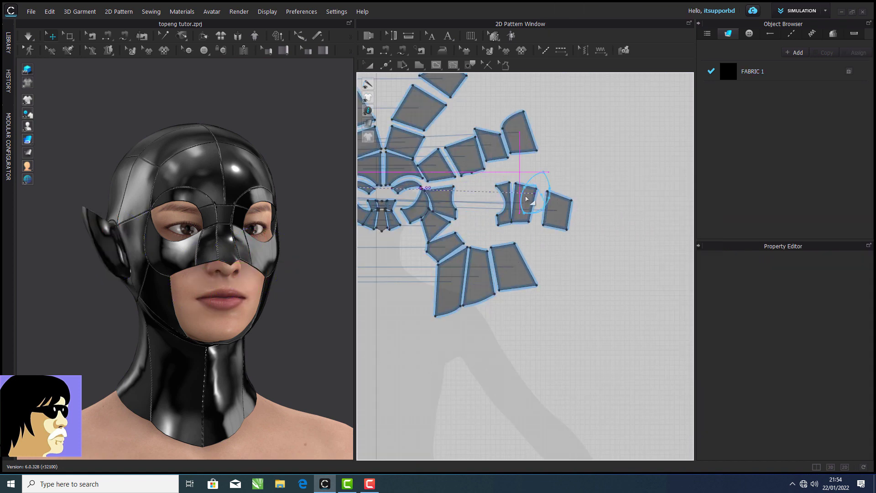
Step: Paste the mirrored ear layers beside the opposite cheek panel and pull the outer layer away from the head in 3D
{"action": "left_click", "coordinate": [472, 196]}
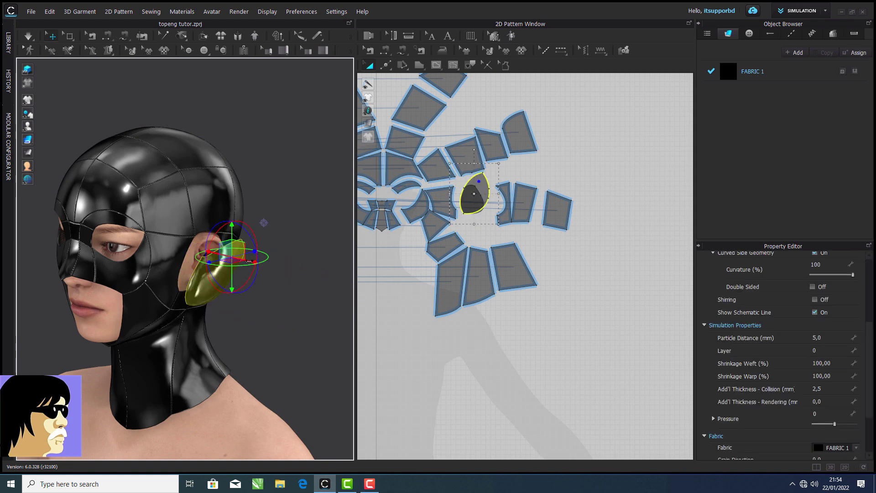
{"action": "left_click_drag", "start_coordinate": [249, 261], "coordinate": [283, 269]}
{"action": "right_click_drag", "start_coordinate": [279, 283], "coordinate": [241, 279]}
{"action": "scroll", "coordinate": [201, 260], "scroll_direction": "up", "scroll_amount": 5}
Step: Sew the mirrored inner ear piece's upper, front and rear edges to the surrounding head panels
{"action": "key", "text": "n"}
{"action": "left_click", "coordinate": [251, 229]}
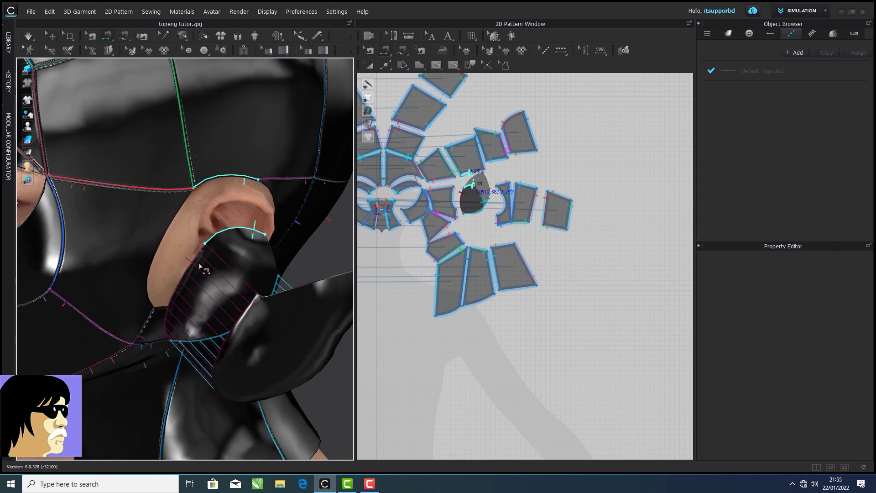
{"action": "left_click", "coordinate": [197, 269]}
{"action": "right_click_drag", "start_coordinate": [195, 269], "coordinate": [214, 228]}
{"action": "scroll", "coordinate": [503, 207], "scroll_direction": "up", "scroll_amount": 4}
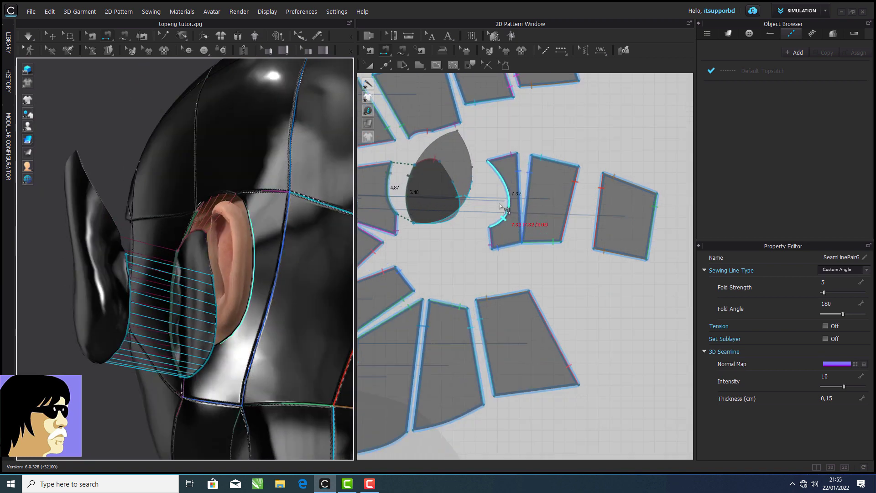
{"action": "left_click", "coordinate": [402, 50]}
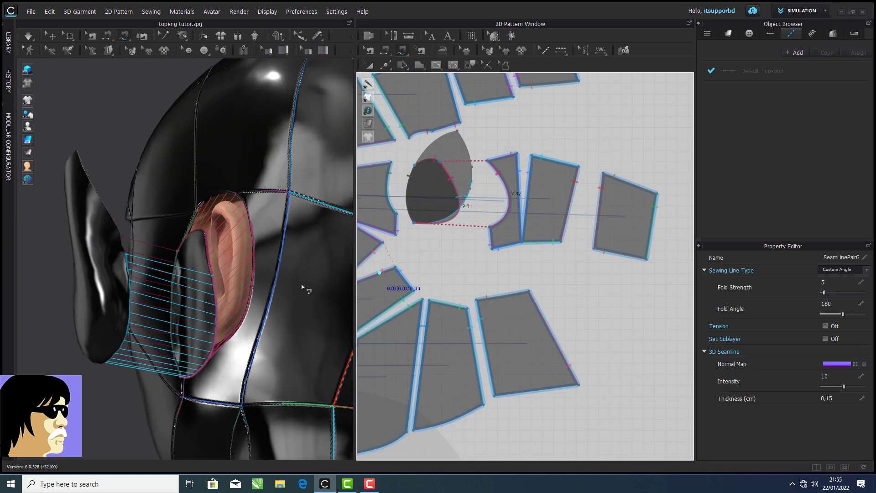
Step: Simulate the mask to stitch on the mirrored ear and select the pointed outer ear layer
{"action": "right_click_drag", "start_coordinate": [302, 287], "coordinate": [284, 220]}
{"action": "key", "text": "space"}
{"action": "scroll", "coordinate": [167, 213], "scroll_direction": "down", "scroll_amount": 4}
{"action": "left_click", "coordinate": [285, 219]}
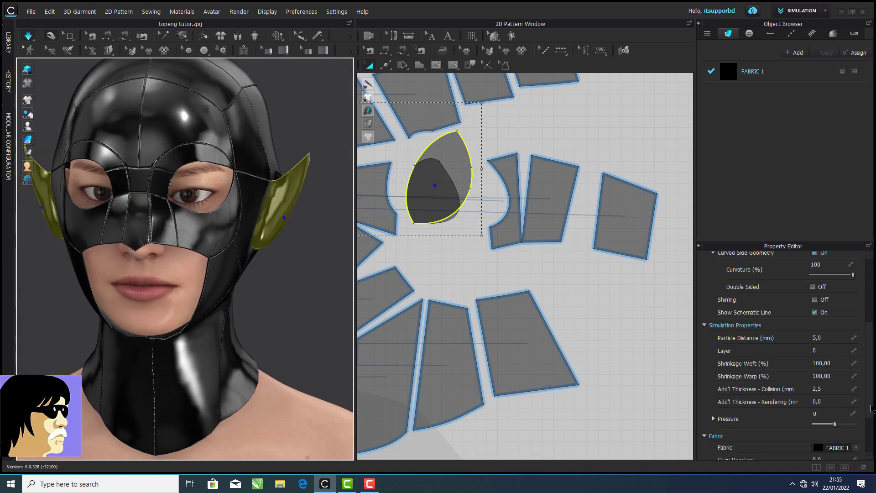
Step: Apply the additional rendering thickness to the pointed outer ear layers and simulate the mask
{"action": "left_click", "coordinate": [833, 402]}
{"action": "key", "text": "Return"}
{"action": "left_click", "coordinate": [296, 268]}
{"action": "right_click_drag", "start_coordinate": [297, 268], "coordinate": [255, 268]}
{"action": "scroll", "coordinate": [275, 268], "scroll_direction": "down", "scroll_amount": 4}
{"action": "scroll", "coordinate": [255, 269], "scroll_direction": "up", "scroll_amount": 4}
{"action": "left_click", "coordinate": [28, 38]}
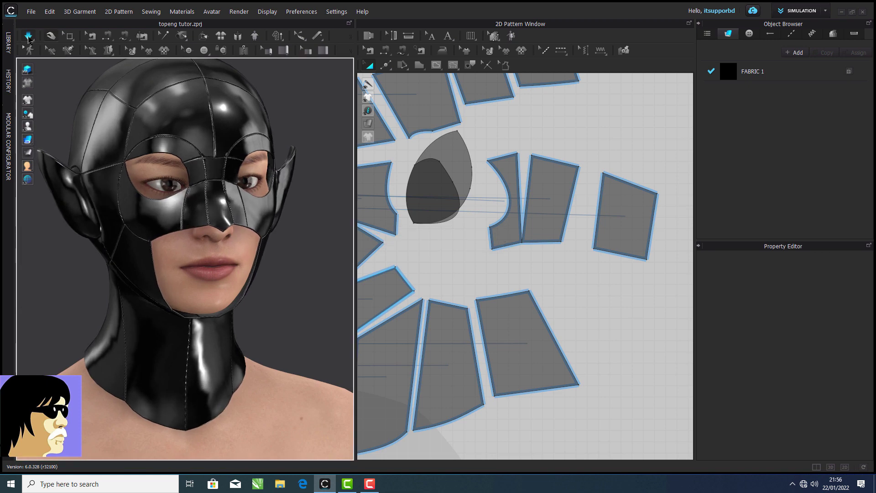
Step: Delete all curve points from the lower edges of the neck panels so the neck hem becomes straight
{"action": "scroll", "coordinate": [462, 329], "scroll_direction": "down", "scroll_amount": 5}
{"action": "middle_click_drag", "start_coordinate": [401, 325], "coordinate": [454, 309]}
{"action": "scroll", "coordinate": [453, 309], "scroll_direction": "up", "scroll_amount": 7}
{"action": "left_click", "coordinate": [386, 66]}
{"action": "left_click", "coordinate": [397, 79]}
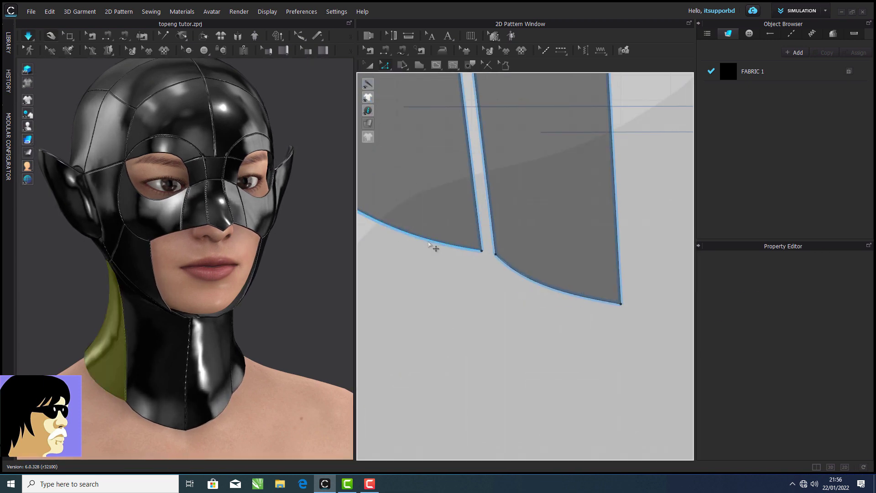
{"action": "right_click", "coordinate": [428, 242]}
{"action": "left_click", "coordinate": [511, 292]}
{"action": "right_click", "coordinate": [542, 286]}
{"action": "left_click", "coordinate": [580, 335]}
{"action": "scroll", "coordinate": [286, 286], "scroll_direction": "down", "scroll_amount": 3}
{"action": "right_click_drag", "start_coordinate": [286, 286], "coordinate": [289, 235]}
{"action": "left_click", "coordinate": [370, 485]}
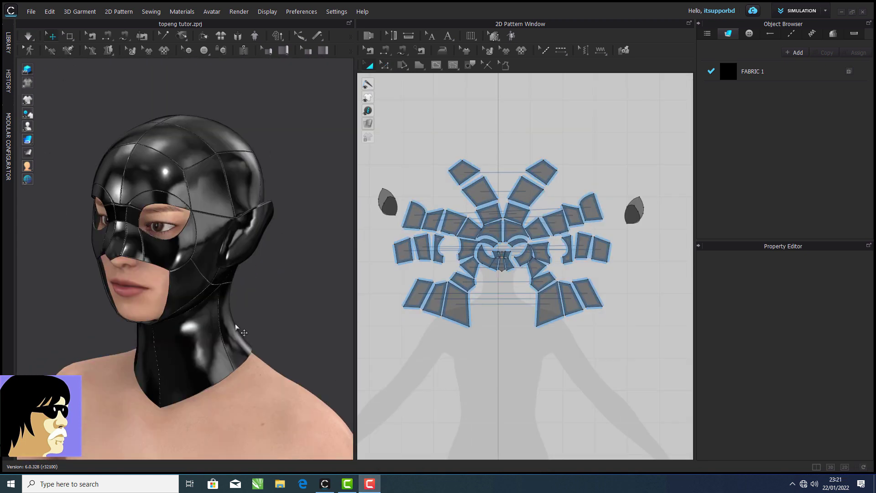
Step: Extend the neck panels' lower edges with Offset Pattern Outline, create internal lines at the original hem, and simulate
{"action": "right_click_drag", "start_coordinate": [315, 238], "coordinate": [335, 235]}
{"action": "scroll", "coordinate": [335, 234], "scroll_direction": "down", "scroll_amount": 3}
{"action": "scroll", "coordinate": [330, 297], "scroll_direction": "up", "scroll_amount": 4}
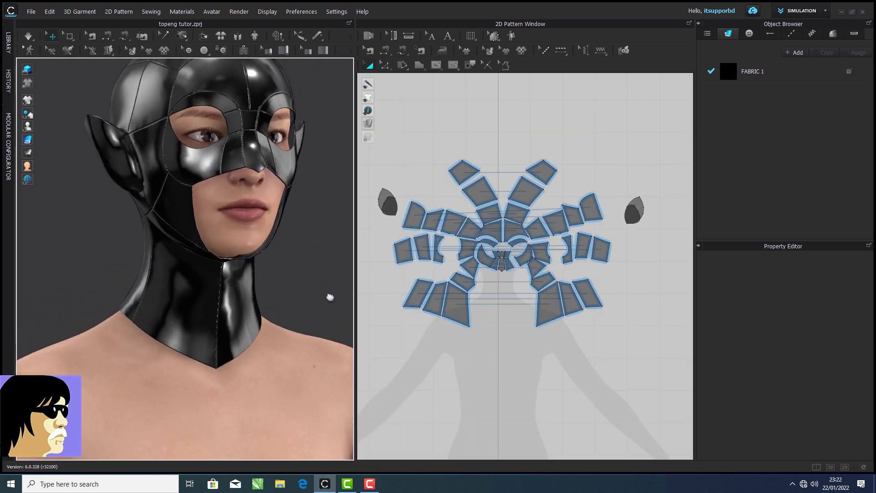
{"action": "middle_click_drag", "start_coordinate": [330, 297], "coordinate": [329, 300]}
{"action": "left_click", "coordinate": [386, 65]}
{"action": "left_click", "coordinate": [455, 321]}
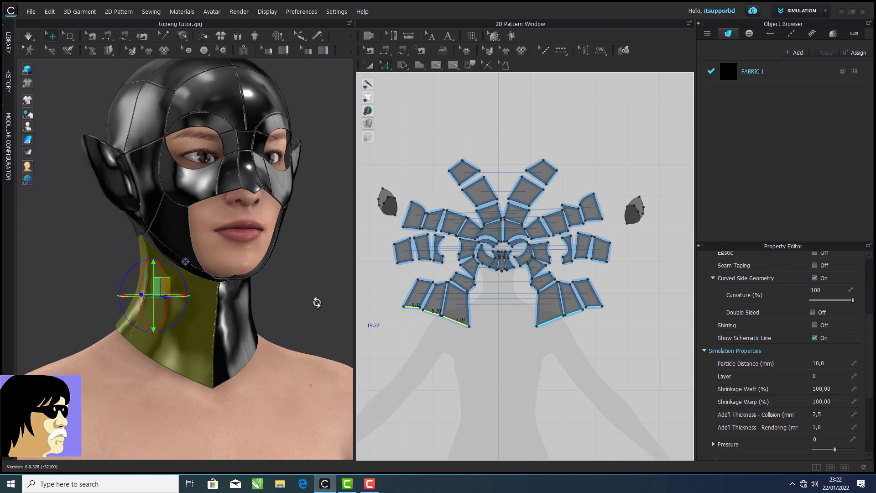
{"action": "right_click_drag", "start_coordinate": [317, 302], "coordinate": [346, 301]}
{"action": "right_click", "coordinate": [449, 318]}
{"action": "left_click", "coordinate": [500, 403]}
{"action": "left_click_drag", "start_coordinate": [466, 124], "coordinate": [663, 85]}
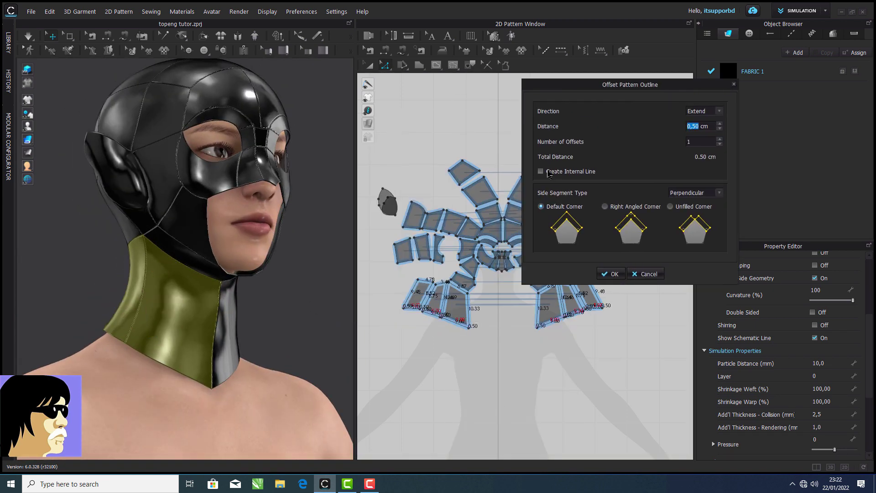
{"action": "left_click", "coordinate": [613, 273]}
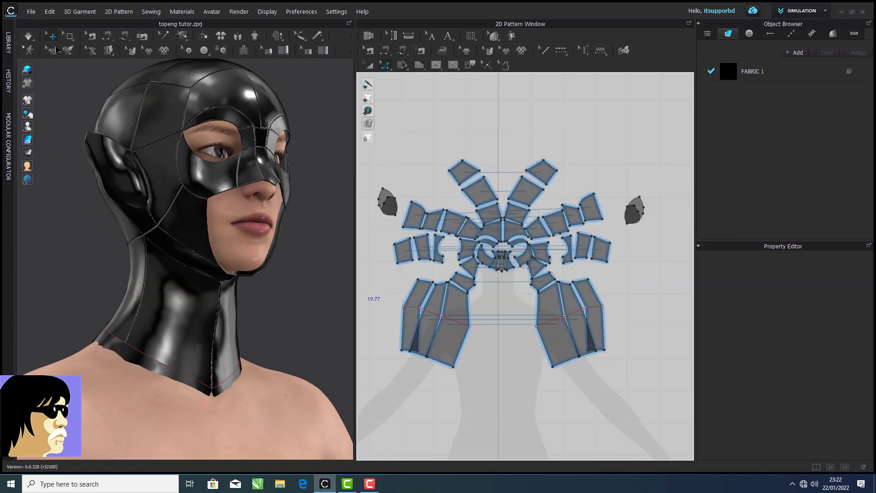
{"action": "right_click_drag", "start_coordinate": [256, 292], "coordinate": [276, 315]}
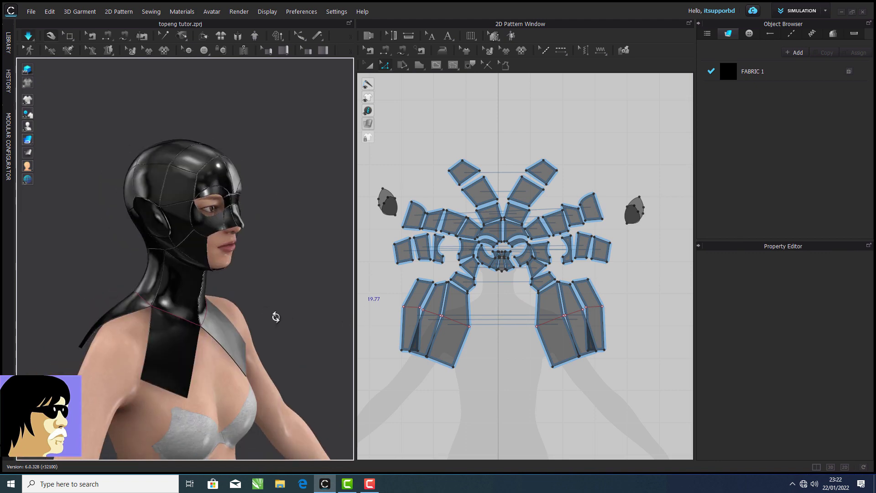
Step: Spread the lower edges of the rear and side neck extensions outward to separate the overlapping strips
{"action": "middle_click_drag", "start_coordinate": [404, 349], "coordinate": [456, 308]}
{"action": "mouse_move", "coordinate": [458, 309]}
{"action": "left_mouse_down"}
{"action": "mouse_move", "coordinate": [433, 309]}
{"action": "mouse_move", "coordinate": [460, 312]}
{"action": "left_mouse_up"}
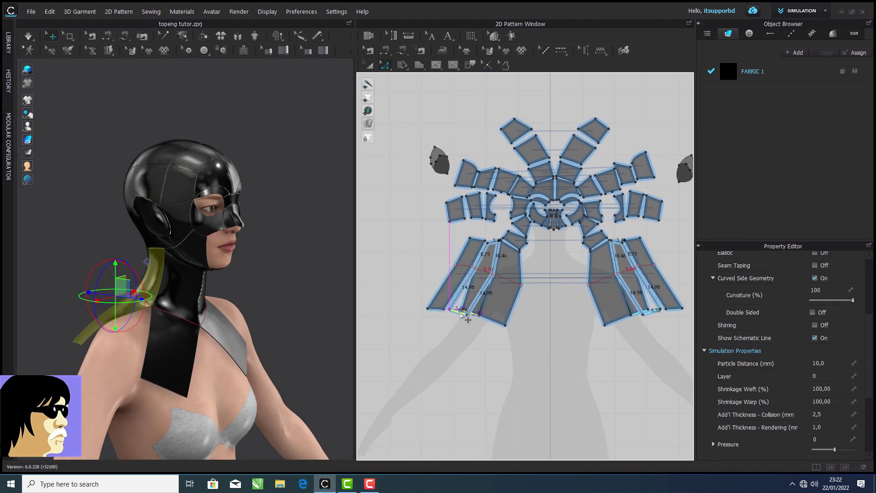
{"action": "right_click_drag", "start_coordinate": [252, 303], "coordinate": [366, 303]}
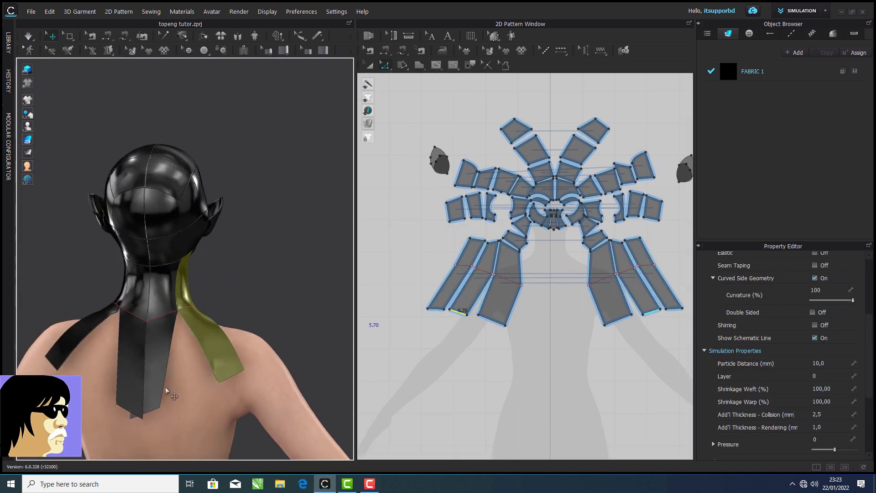
Step: Sew the two rear neck extensions together along the centre back and simulate
{"action": "left_click", "coordinate": [165, 389]}
{"action": "left_click", "coordinate": [156, 383]}
{"action": "left_click", "coordinate": [437, 372]}
{"action": "left_click", "coordinate": [385, 50]}
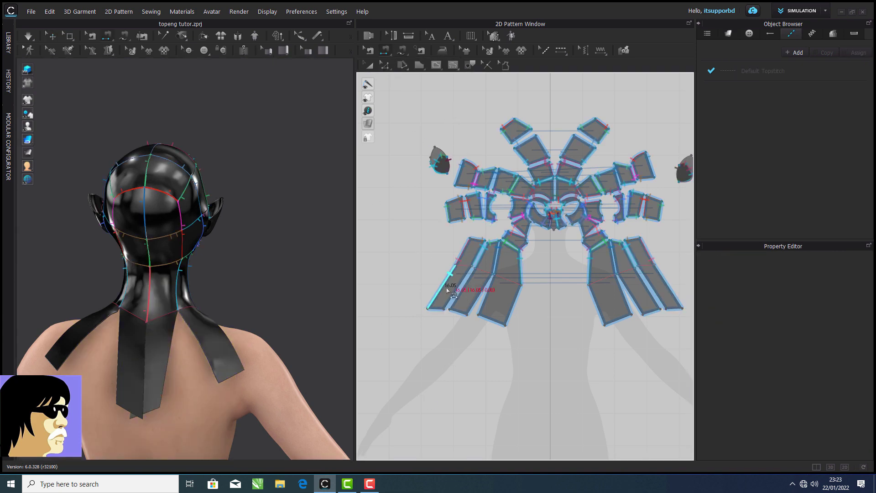
{"action": "left_click", "coordinate": [28, 37]}
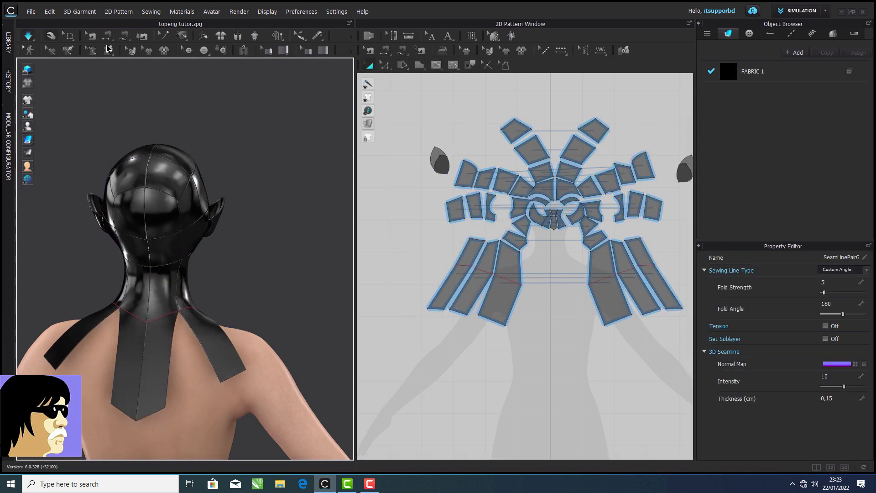
Step: Sew the rear neck extensions to the neighbouring side extensions and reverse the crossed seam
{"action": "left_click", "coordinate": [108, 50]}
{"action": "left_click", "coordinate": [210, 354]}
{"action": "right_click_drag", "start_coordinate": [251, 362], "coordinate": [231, 360]}
{"action": "key", "text": "b"}
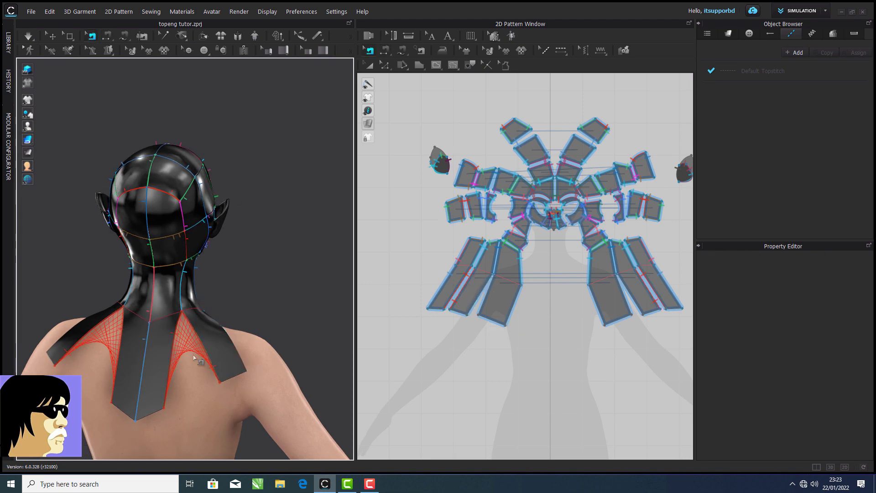
{"action": "right_click", "coordinate": [210, 360]}
{"action": "left_click", "coordinate": [231, 389]}
{"action": "left_click", "coordinate": [473, 348]}
Step: Widen the side and front neck extensions by moving their lower front corners toward the pattern centre
{"action": "scroll", "coordinate": [458, 319], "scroll_direction": "down", "scroll_amount": 2}
{"action": "scroll", "coordinate": [457, 318], "scroll_direction": "up", "scroll_amount": 3}
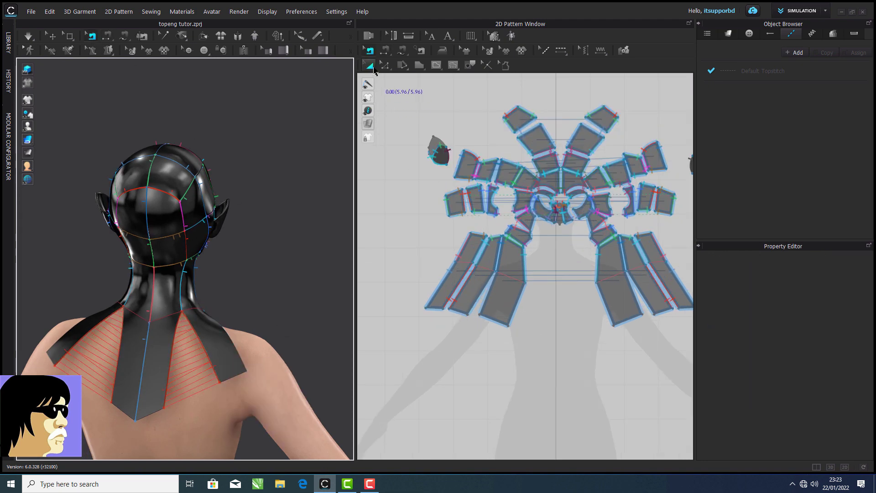
{"action": "left_click", "coordinate": [385, 65]}
{"action": "left_click", "coordinate": [489, 316]}
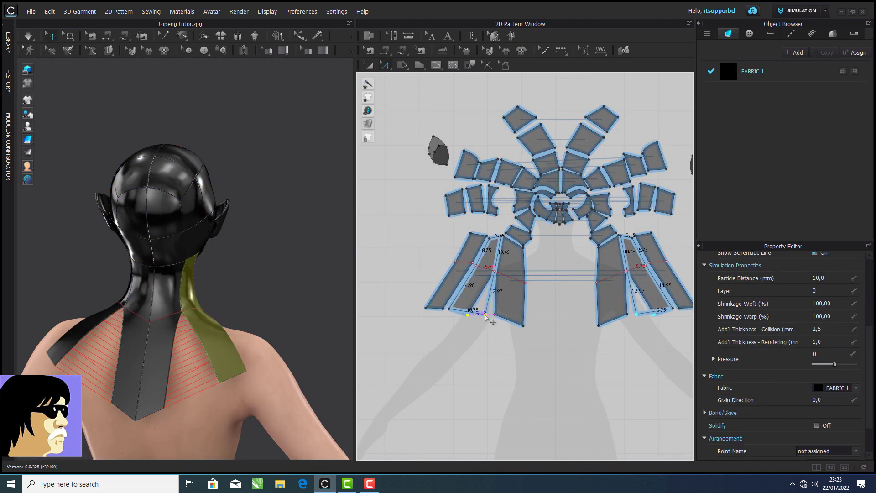
{"action": "right_click_drag", "start_coordinate": [325, 336], "coordinate": [224, 342]}
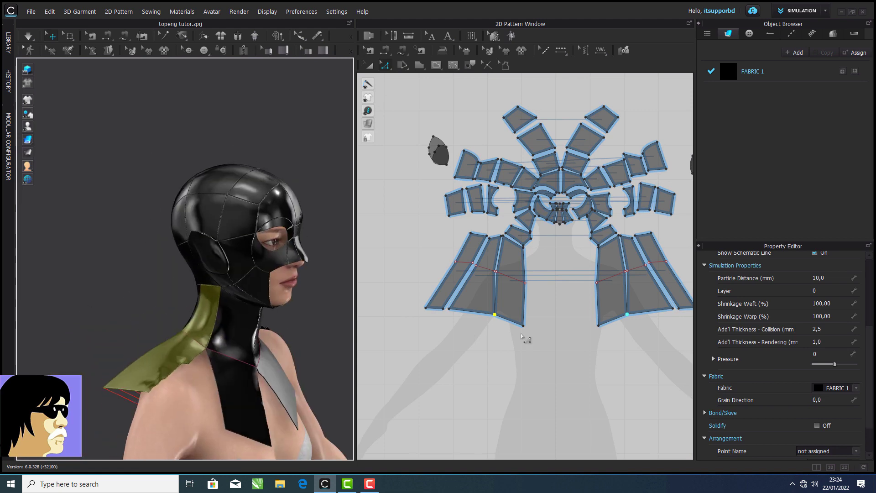
{"action": "left_click", "coordinate": [523, 327]}
{"action": "left_click_drag", "start_coordinate": [539, 326], "coordinate": [535, 324]}
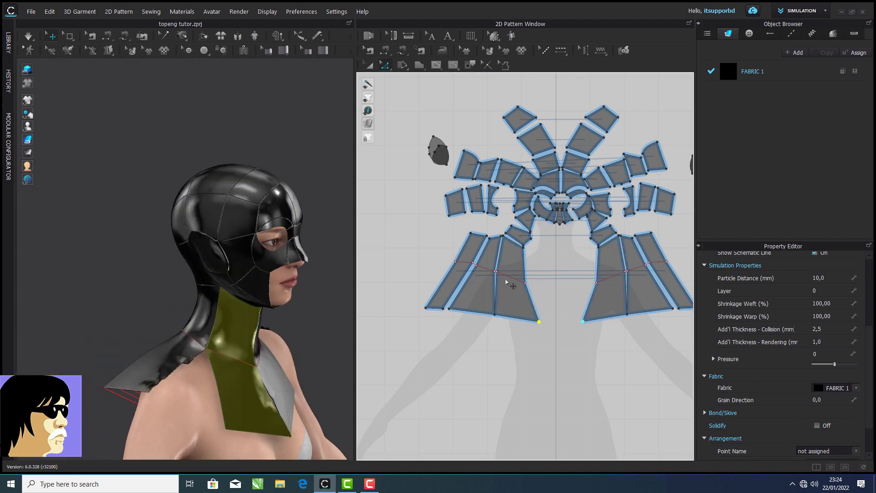
Step: Move the lower edges of the side and rear neck extensions farther outward and simulate the collar
{"action": "left_click", "coordinate": [473, 311]}
{"action": "left_click", "coordinate": [437, 309], "text": "shift"}
{"action": "left_click_drag", "start_coordinate": [437, 308], "coordinate": [423, 309]}
{"action": "left_click", "coordinate": [512, 372]}
{"action": "right_click_drag", "start_coordinate": [310, 343], "coordinate": [397, 339]}
{"action": "left_click", "coordinate": [26, 38]}
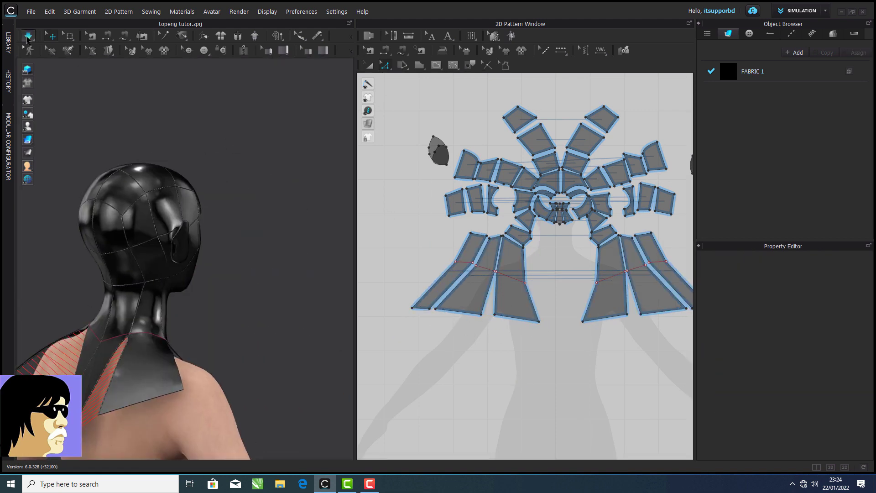
{"action": "left_click", "coordinate": [28, 37]}
{"action": "left_click", "coordinate": [144, 394]}
{"action": "right_click_drag", "start_coordinate": [254, 330], "coordinate": [439, 389]}
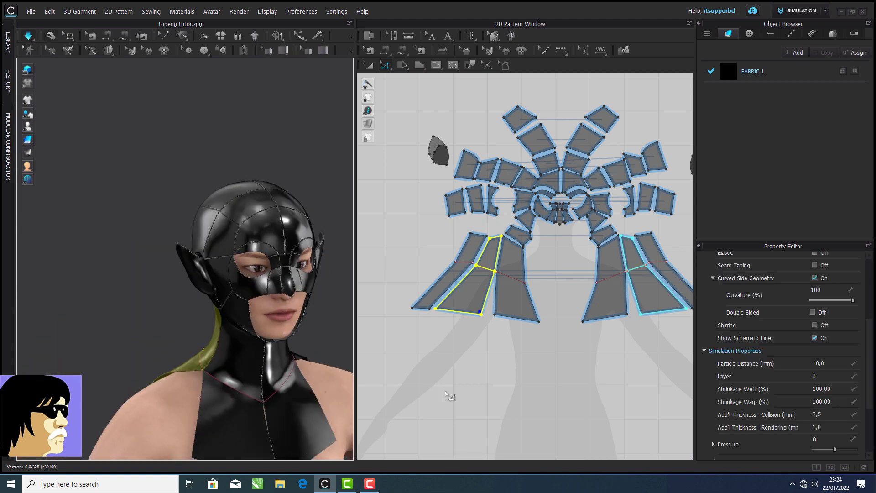
Step: Shift the lower corners of the rear, side and front collar panels outward together to widen the flare
{"action": "left_click", "coordinate": [449, 393]}
{"action": "middle_click_drag", "start_coordinate": [491, 336], "coordinate": [510, 291]}
{"action": "left_click_drag", "start_coordinate": [409, 250], "coordinate": [510, 290]}
{"action": "mouse_move", "coordinate": [501, 271]}
{"action": "left_mouse_down"}
{"action": "mouse_move", "coordinate": [478, 269]}
{"action": "mouse_move", "coordinate": [485, 269]}
{"action": "left_mouse_up"}
Step: Sew the side collar panels to the front collar panels along their slanted edges and simulate
{"action": "scroll", "coordinate": [321, 326], "scroll_direction": "down", "scroll_amount": 1}
{"action": "middle_click_drag", "start_coordinate": [321, 327], "coordinate": [309, 279]}
{"action": "scroll", "coordinate": [309, 280], "scroll_direction": "down", "scroll_amount": 1}
{"action": "left_click", "coordinate": [385, 51]}
{"action": "left_click", "coordinate": [485, 262]}
{"action": "left_click", "coordinate": [491, 261]}
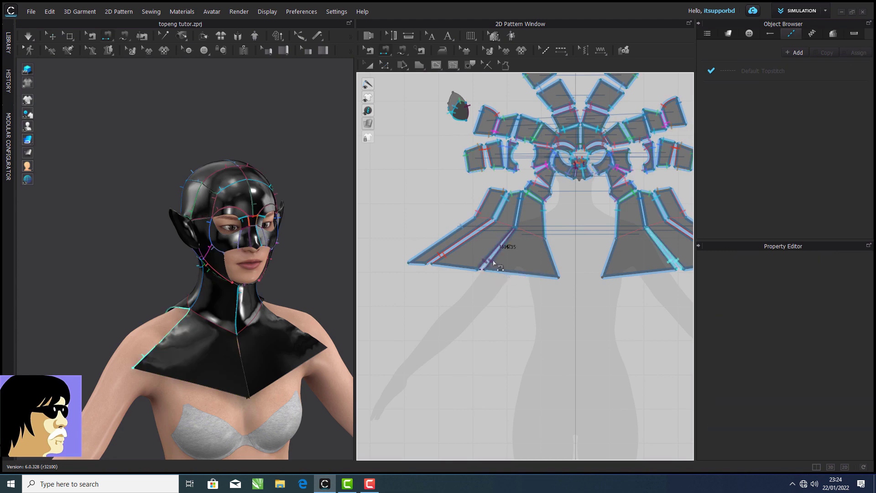
{"action": "right_click_drag", "start_coordinate": [255, 283], "coordinate": [319, 273]}
{"action": "left_click", "coordinate": [411, 259]}
{"action": "left_click", "coordinate": [30, 38]}
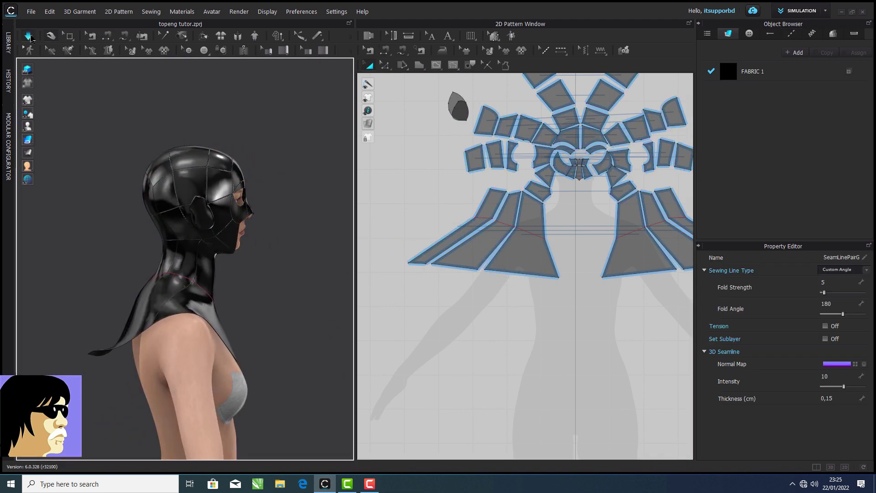
Step: Move the lower seam corners of the rear, side and front collar panels slightly toward the centre front
{"action": "right_click_drag", "start_coordinate": [248, 292], "coordinate": [130, 297]}
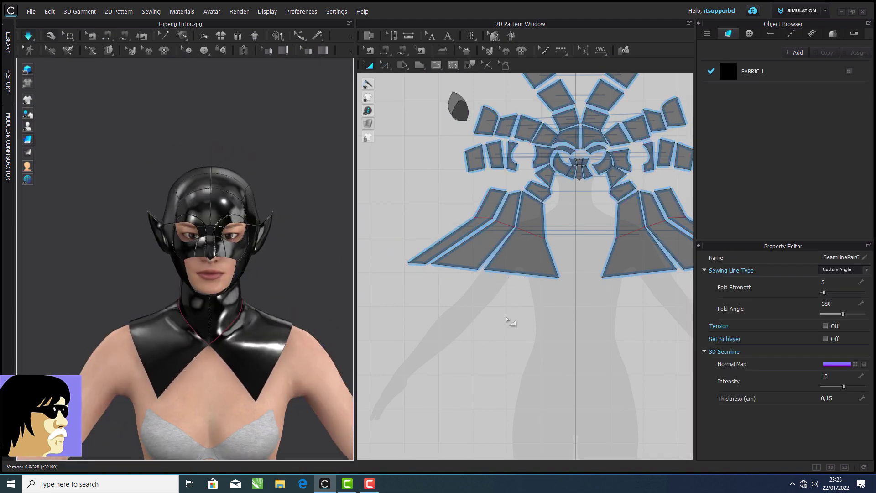
{"action": "right_click_drag", "start_coordinate": [305, 271], "coordinate": [319, 296]}
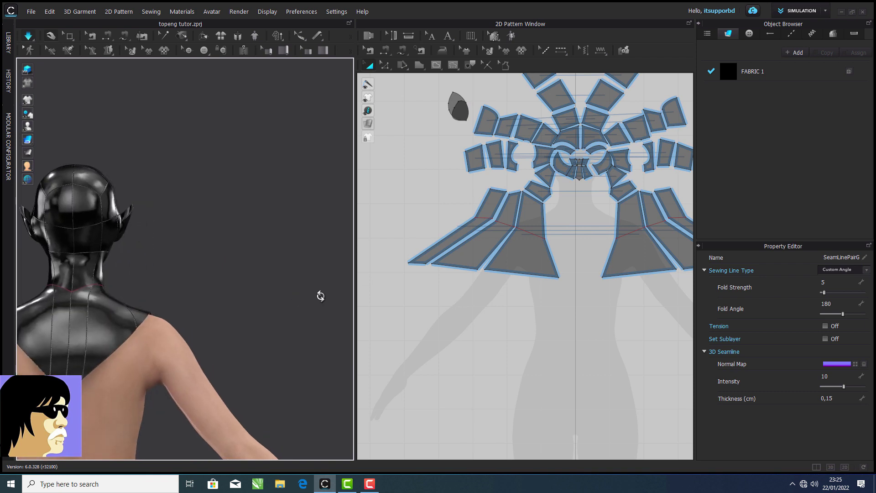
{"action": "left_click_drag", "start_coordinate": [447, 275], "coordinate": [500, 260]}
{"action": "left_click_drag", "start_coordinate": [465, 268], "coordinate": [482, 270]}
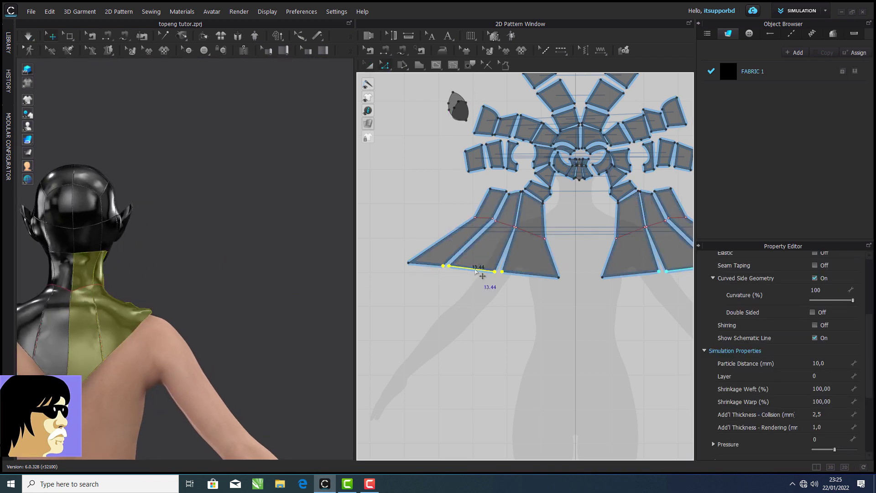
Step: Sew the two front collar panels together along the centre front and simulate
{"action": "right_click_drag", "start_coordinate": [269, 293], "coordinate": [95, 294]}
{"action": "key", "text": "space"}
{"action": "left_click", "coordinate": [552, 257]}
{"action": "key", "text": "n"}
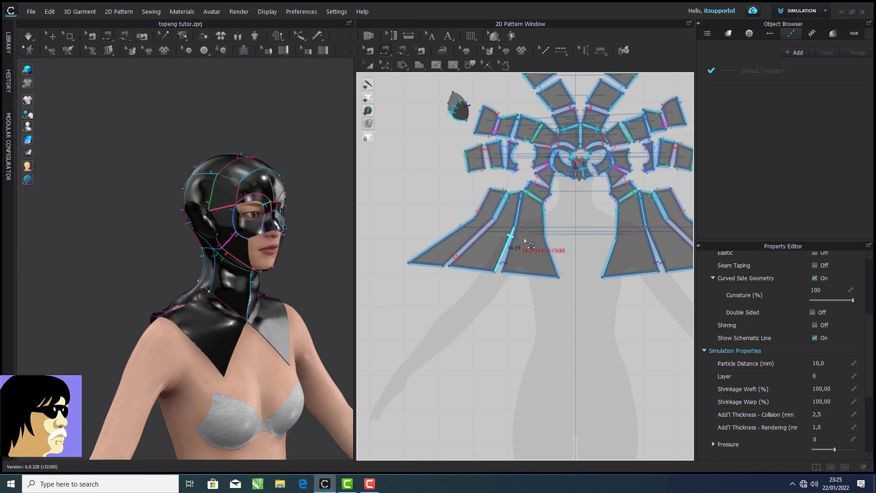
{"action": "left_click", "coordinate": [552, 258]}
{"action": "left_click", "coordinate": [32, 38]}
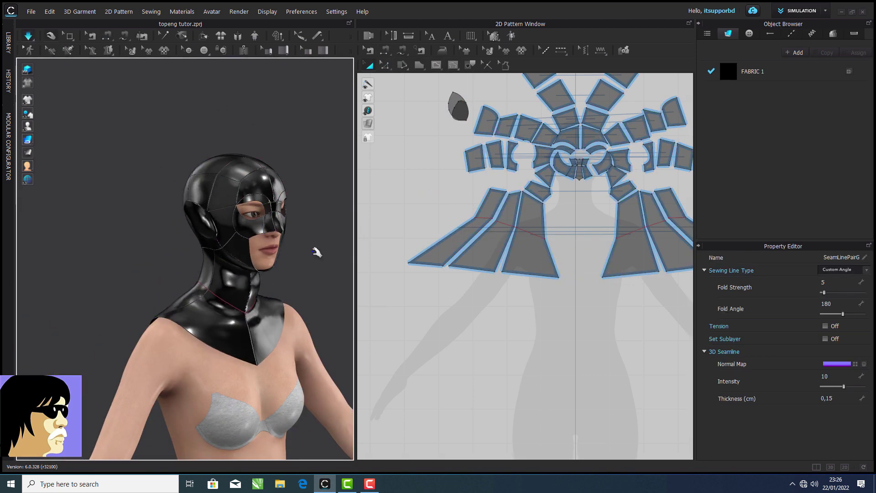
Step: Move the front neck panels' centre-front point at the internal line inward and simulate for a closer neck fit
{"action": "right_click_drag", "start_coordinate": [315, 248], "coordinate": [121, 382]}
{"action": "scroll", "coordinate": [274, 289], "scroll_direction": "up", "scroll_amount": 3}
{"action": "right_click_drag", "start_coordinate": [276, 287], "coordinate": [295, 280]}
{"action": "scroll", "coordinate": [524, 242], "scroll_direction": "up", "scroll_amount": 4}
{"action": "middle_click_drag", "start_coordinate": [523, 243], "coordinate": [500, 259]}
{"action": "scroll", "coordinate": [501, 258], "scroll_direction": "down", "scroll_amount": 2}
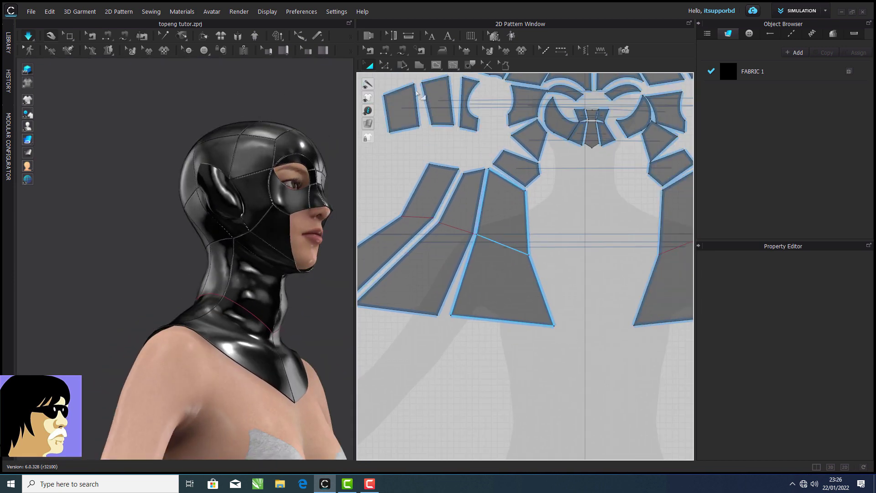
{"action": "left_click", "coordinate": [521, 254]}
{"action": "left_click_drag", "start_coordinate": [516, 252], "coordinate": [516, 252]}
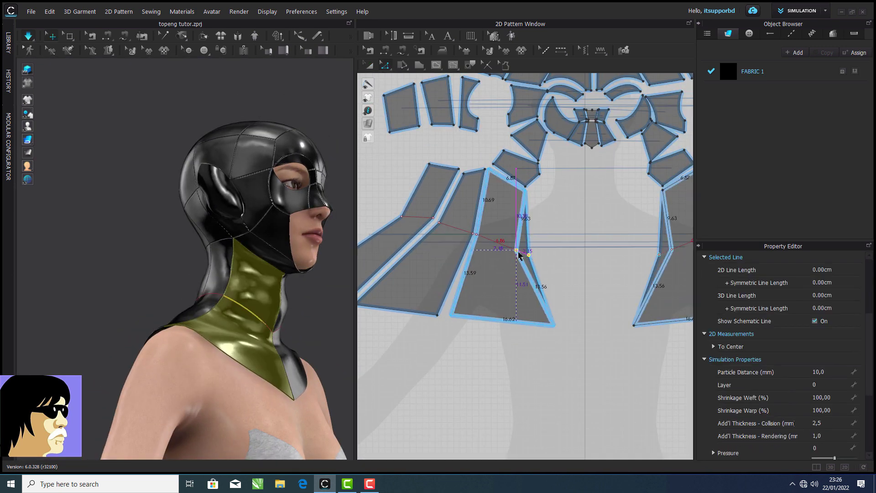
{"action": "left_click", "coordinate": [31, 38]}
{"action": "left_click", "coordinate": [88, 170]}
{"action": "key", "text": "2"}
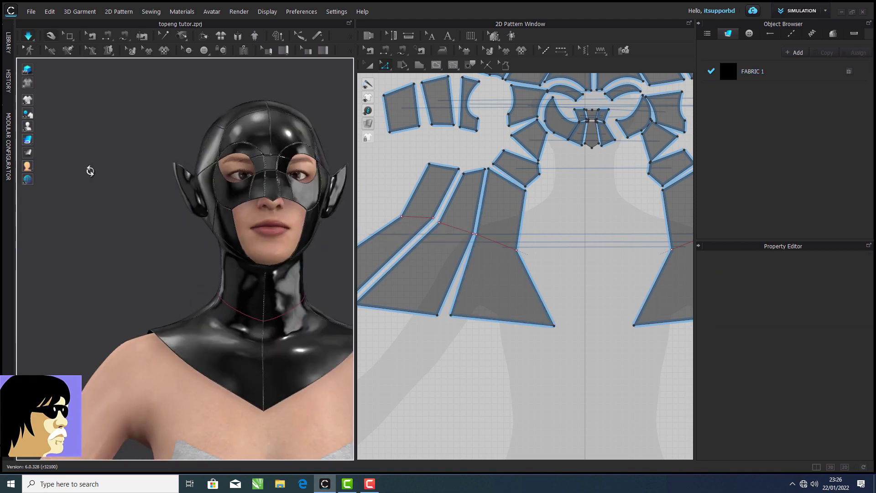
Step: Offset the forehead panel's curved brow edge as 10 internal lines spaced 0.50 cm apart
{"action": "right_click_drag", "start_coordinate": [200, 288], "coordinate": [268, 295]}
{"action": "middle_click_drag", "start_coordinate": [548, 274], "coordinate": [459, 252]}
{"action": "scroll", "coordinate": [255, 274], "scroll_direction": "up", "scroll_amount": 2}
{"action": "middle_click_drag", "start_coordinate": [255, 273], "coordinate": [180, 278]}
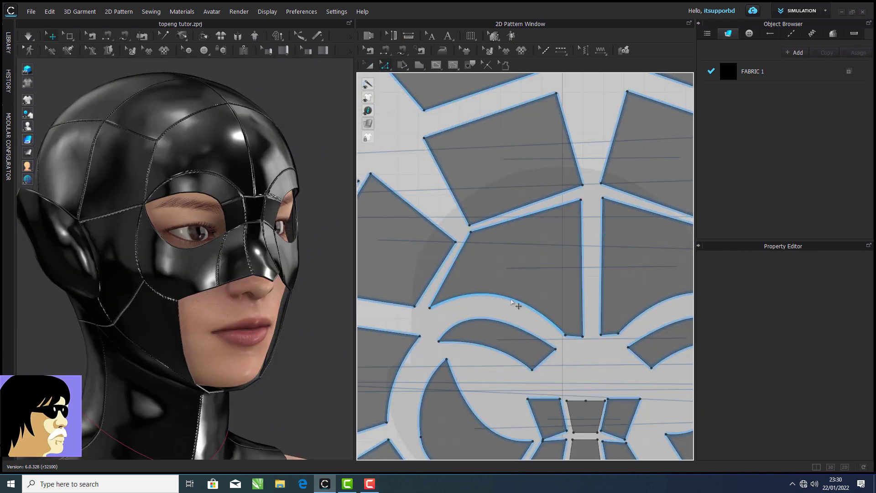
{"action": "right_click", "coordinate": [511, 301]}
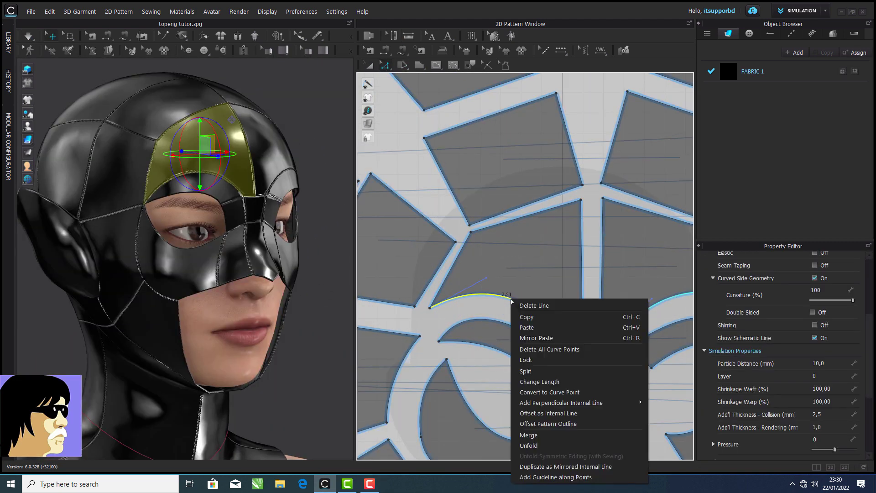
{"action": "left_click", "coordinate": [573, 416]}
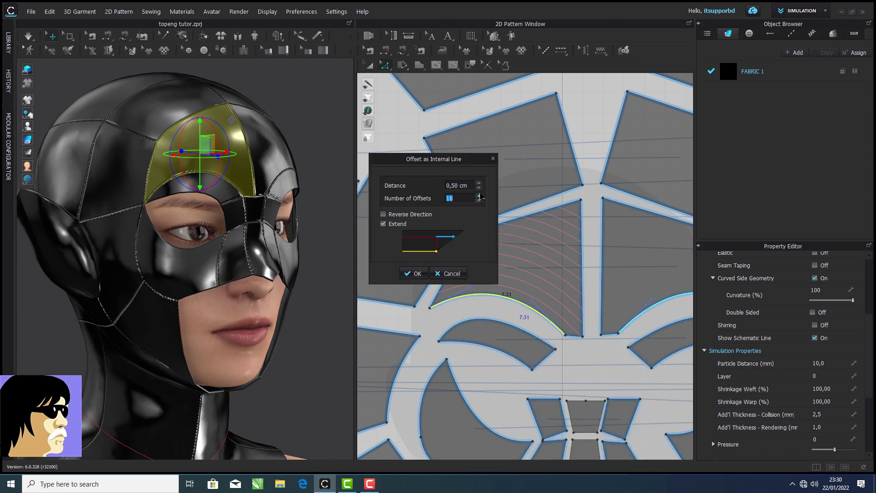
{"action": "left_click", "coordinate": [416, 273]}
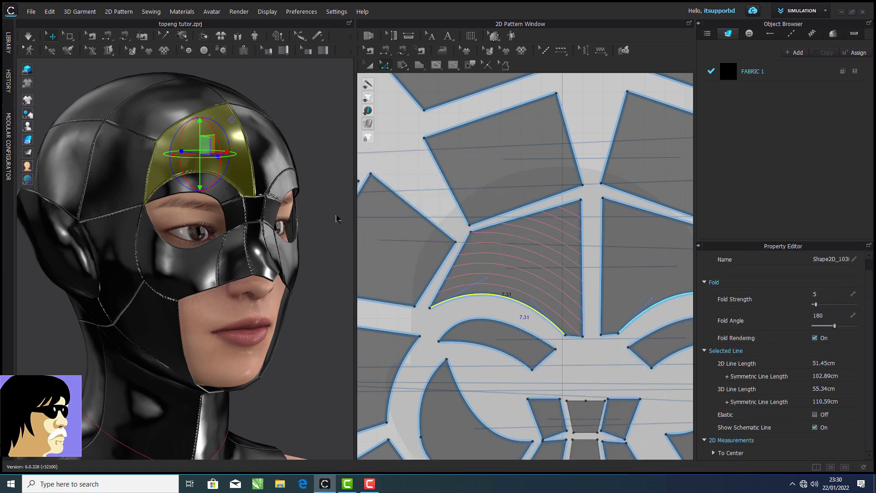
Step: Offset the under-eye cheek panel's curved eye edge as 6 internal lines spaced 0.50 cm apart
{"action": "right_click_drag", "start_coordinate": [337, 219], "coordinate": [352, 243]}
{"action": "middle_click_drag", "start_coordinate": [483, 417], "coordinate": [526, 331]}
{"action": "right_click", "coordinate": [516, 327]}
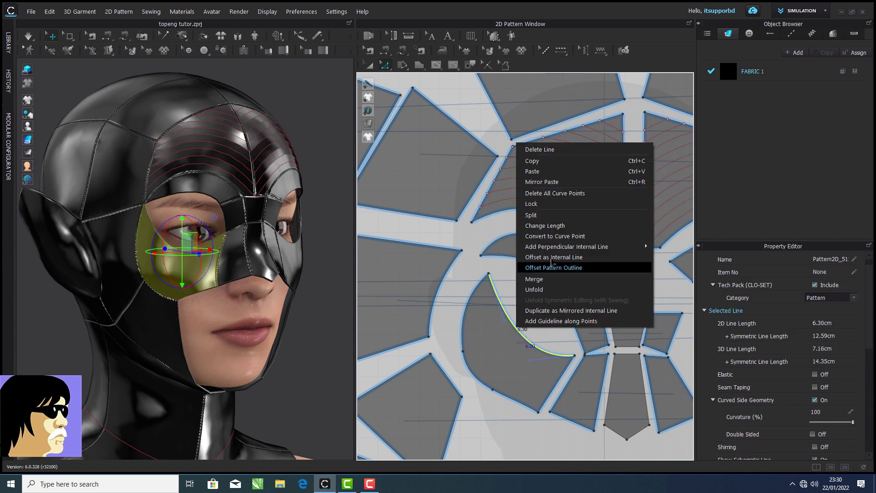
{"action": "left_click", "coordinate": [579, 257]}
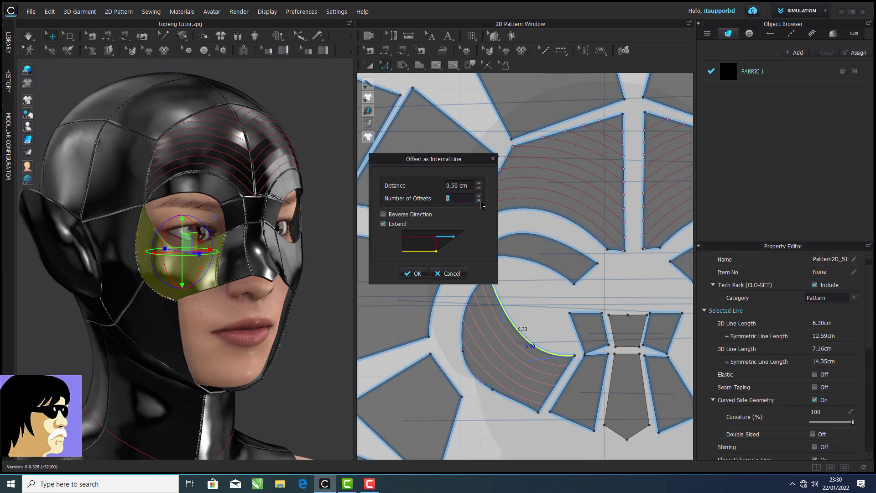
{"action": "left_click", "coordinate": [415, 275]}
{"action": "middle_click_drag", "start_coordinate": [470, 282], "coordinate": [539, 294]}
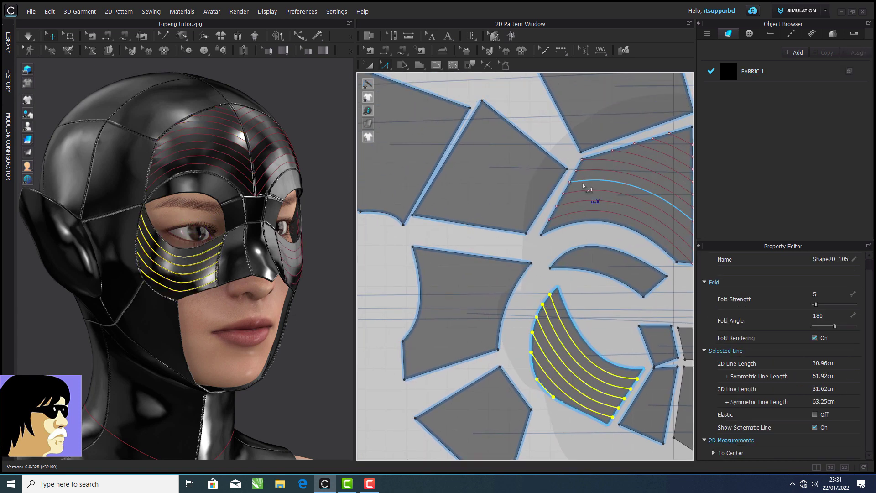
Step: Offset the upper edge of the crown panel above the forehead as 8 internal lines spaced 0.50 cm apart
{"action": "middle_click_drag", "start_coordinate": [584, 186], "coordinate": [534, 268]}
{"action": "left_click", "coordinate": [557, 125]}
{"action": "right_click", "coordinate": [557, 126]}
{"action": "left_click", "coordinate": [568, 211]}
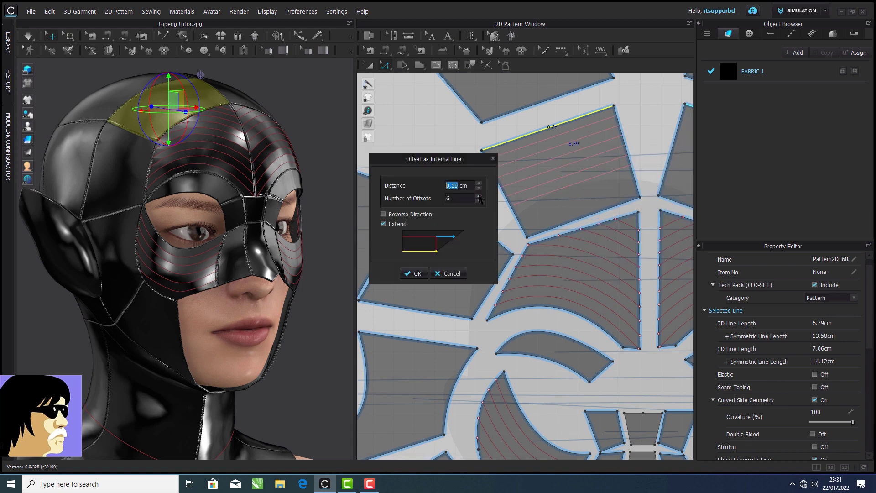
{"action": "left_click", "coordinate": [416, 275]}
Step: Offset the temple panel's rear edge as internal lines spaced 0.50 cm apart across the panel
{"action": "right_click_drag", "start_coordinate": [312, 249], "coordinate": [317, 220]}
{"action": "left_click", "coordinate": [410, 219]}
{"action": "right_click", "coordinate": [411, 220]}
{"action": "left_click", "coordinate": [467, 312]}
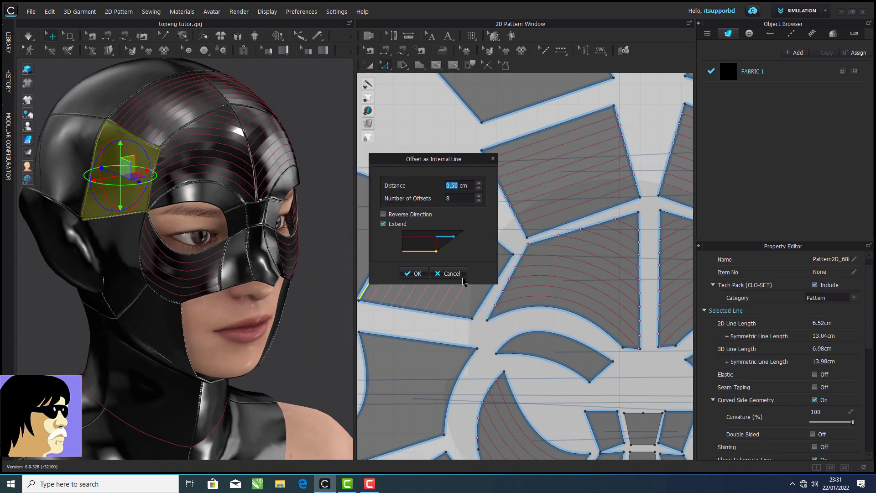
{"action": "left_click", "coordinate": [421, 273]}
Step: Offset the upper edge of the side panel in front of the ear as 10 internal lines spaced 0.50 cm apart
{"action": "scroll", "coordinate": [450, 252], "scroll_direction": "down", "scroll_amount": 3}
{"action": "middle_click_drag", "start_coordinate": [450, 252], "coordinate": [494, 180]}
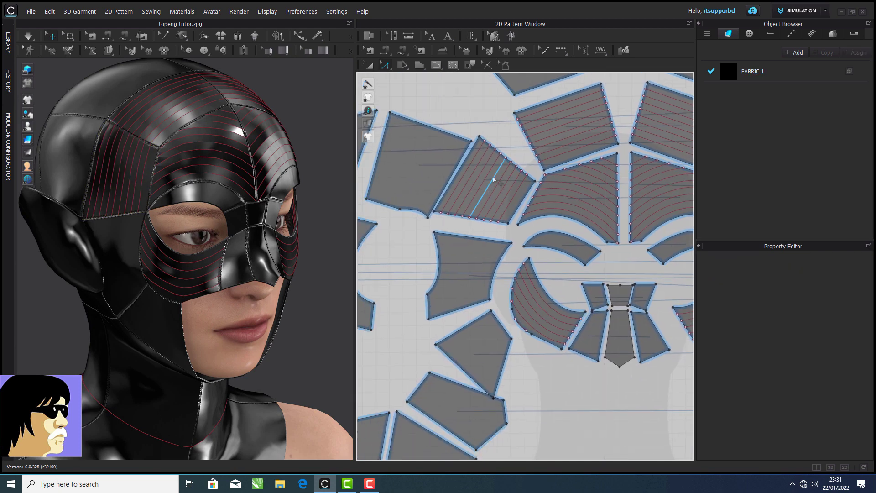
{"action": "right_click", "coordinate": [488, 239]}
{"action": "left_click", "coordinate": [522, 330]}
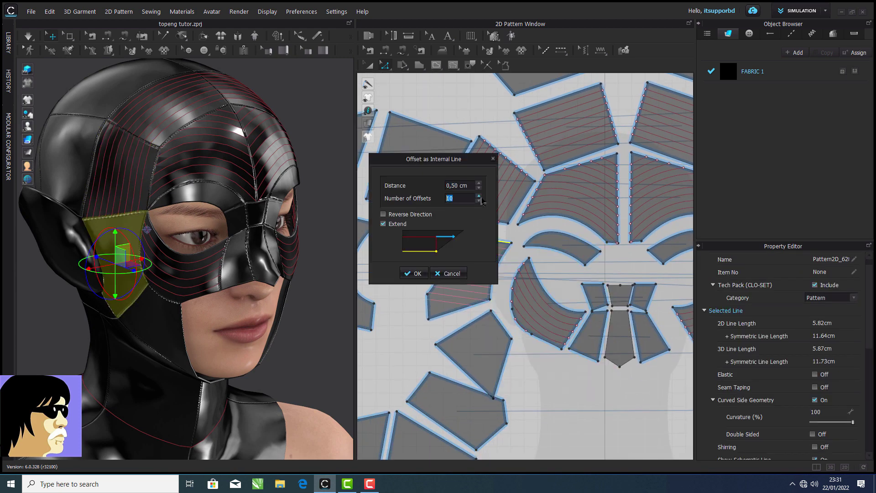
{"action": "left_click", "coordinate": [417, 273]}
{"action": "scroll", "coordinate": [422, 411], "scroll_direction": "up", "scroll_amount": 3}
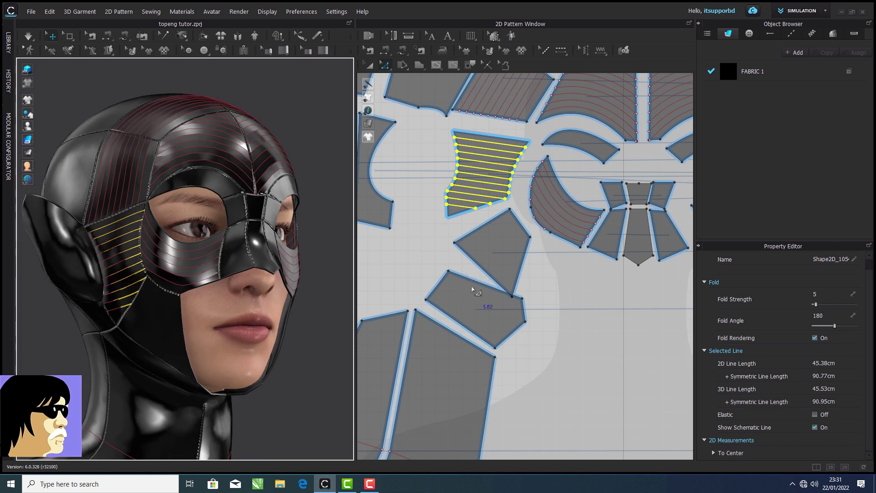
Step: Move the jaw panel and the lower cheek panel slightly apart in the 2D layout
{"action": "key", "text": "a"}
{"action": "left_click_drag", "start_coordinate": [490, 311], "coordinate": [471, 309]}
{"action": "left_click_drag", "start_coordinate": [509, 270], "coordinate": [513, 267]}
{"action": "left_click_drag", "start_coordinate": [471, 307], "coordinate": [481, 308]}
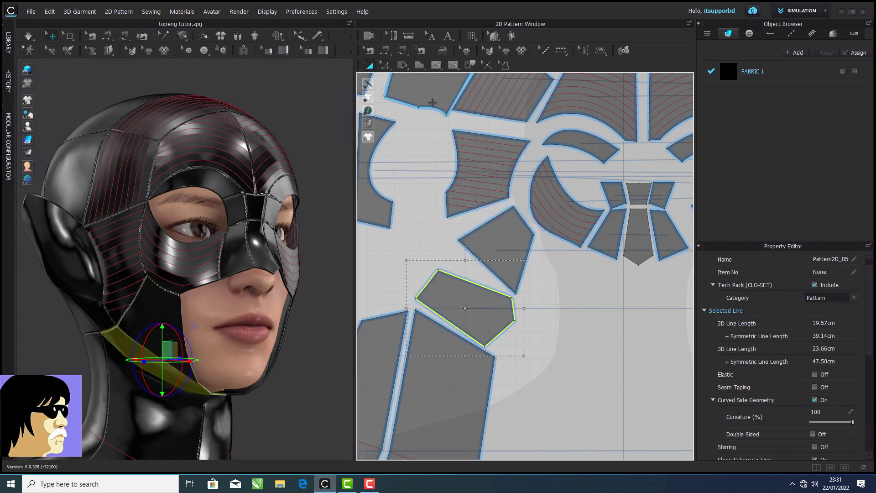
Step: Offset the lower cheek panel's edge facing the jaw panel as 8 internal lines spaced 0.50 cm apart
{"action": "right_click", "coordinate": [490, 267]}
{"action": "left_click", "coordinate": [554, 361]}
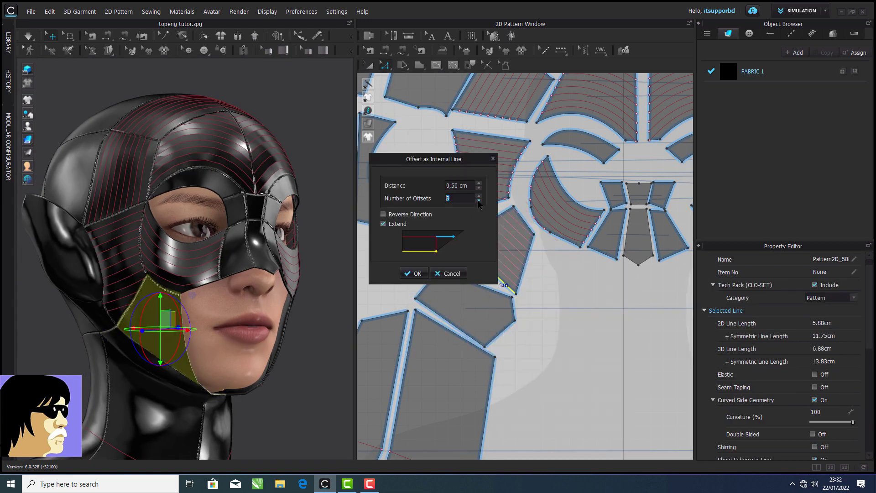
{"action": "left_click", "coordinate": [415, 274]}
Step: Offset the jaw panel's upper edge as 8 internal lines spaced 0.50 cm apart
{"action": "left_click", "coordinate": [327, 284]}
{"action": "mouse_move", "coordinate": [327, 284]}
{"action": "right_mouse_down"}
{"action": "mouse_move", "coordinate": [290, 290]}
{"action": "mouse_move", "coordinate": [339, 291]}
{"action": "right_mouse_up"}
{"action": "left_click", "coordinate": [475, 284]}
{"action": "right_click", "coordinate": [475, 283]}
{"action": "left_click", "coordinate": [524, 382]}
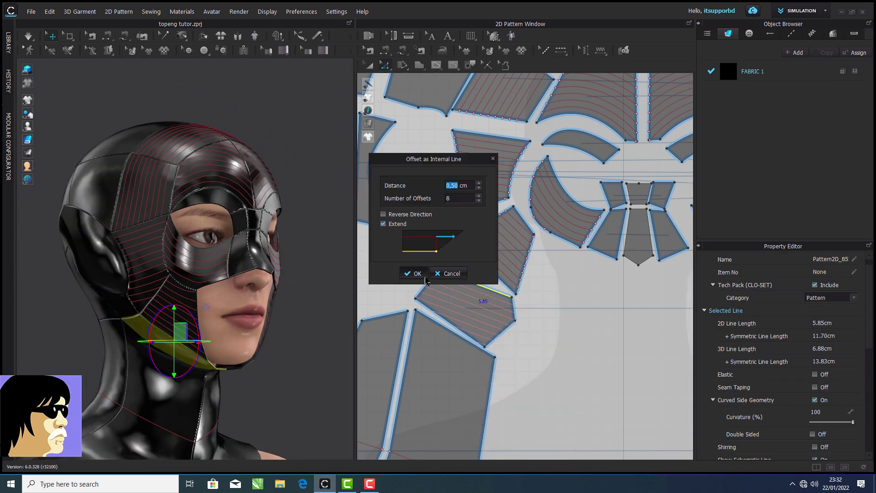
{"action": "left_click", "coordinate": [416, 273]}
Step: Try to fill the front neck panel with internal lines offset 0.50 cm apart from its slanted upper edge
{"action": "left_click", "coordinate": [340, 286]}
{"action": "scroll", "coordinate": [341, 286], "scroll_direction": "down", "scroll_amount": 1}
{"action": "middle_click_drag", "start_coordinate": [341, 287], "coordinate": [352, 216]}
{"action": "scroll", "coordinate": [437, 279], "scroll_direction": "down", "scroll_amount": 4}
{"action": "left_click", "coordinate": [214, 330]}
{"action": "middle_click_drag", "start_coordinate": [381, 360], "coordinate": [399, 293]}
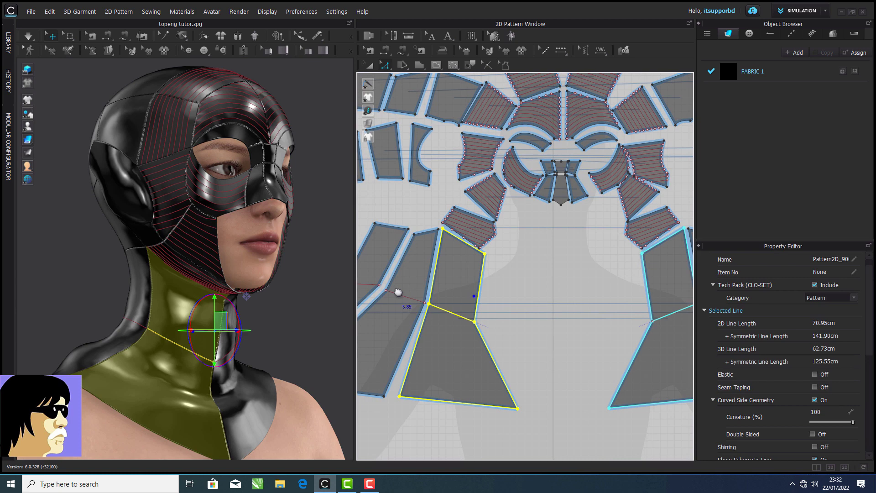
{"action": "right_click", "coordinate": [473, 247]}
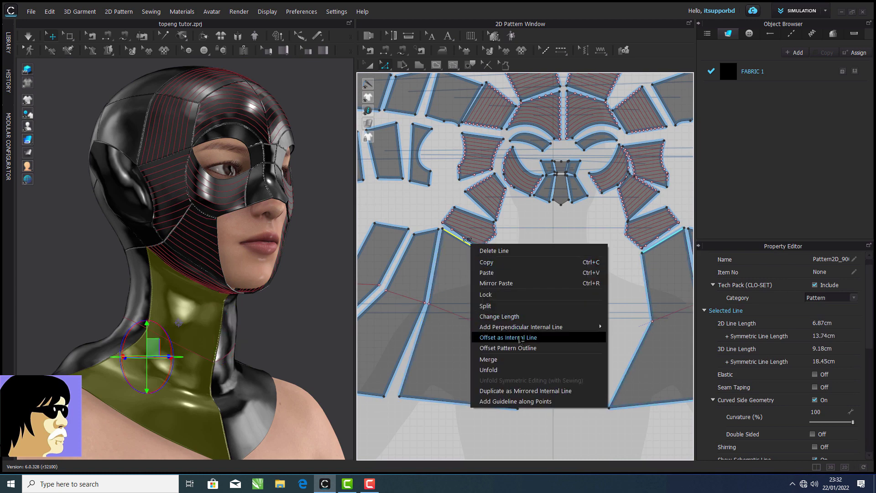
{"action": "left_click", "coordinate": [497, 338]}
{"action": "left_click_drag", "start_coordinate": [438, 158], "coordinate": [279, 126]}
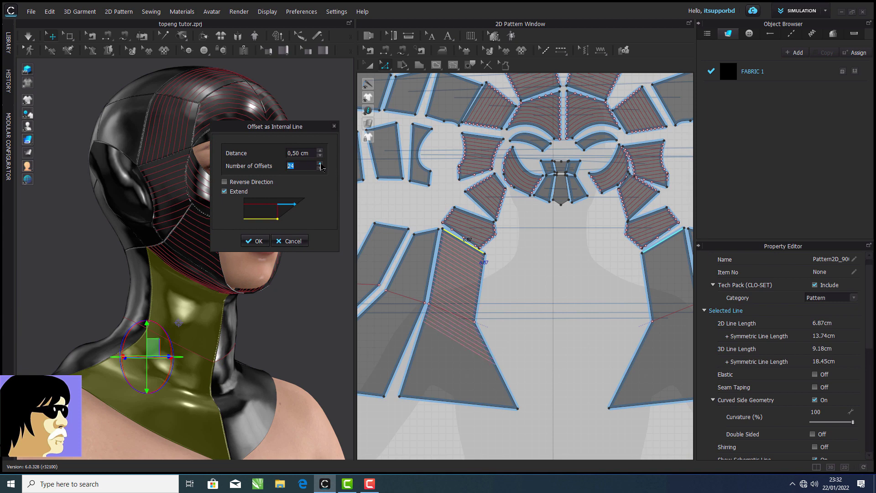
{"action": "left_click", "coordinate": [255, 241]}
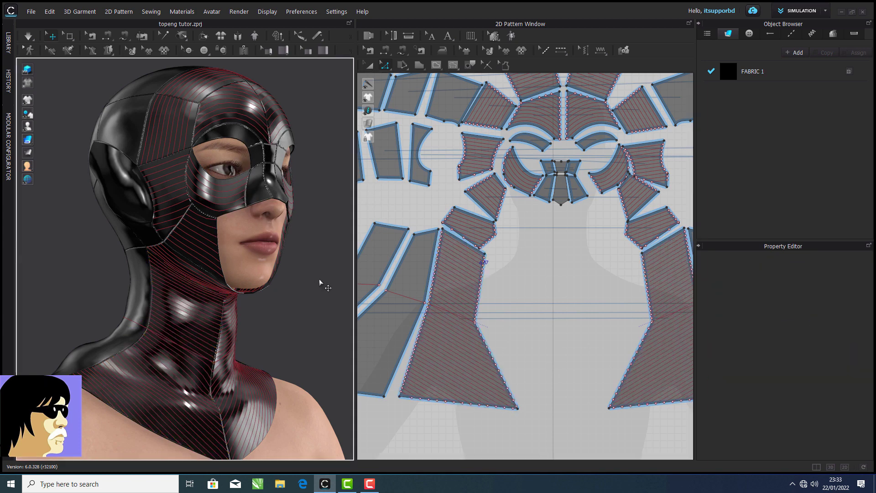
Step: Undo the internal lines offset from the front neck panel's upper edge
{"action": "mouse_move", "coordinate": [319, 279]}
{"action": "right_mouse_down"}
{"action": "mouse_move", "coordinate": [274, 279]}
{"action": "mouse_move", "coordinate": [355, 281]}
{"action": "mouse_move", "coordinate": [331, 280]}
{"action": "right_mouse_up"}
{"action": "left_click", "coordinate": [50, 12]}
{"action": "left_click", "coordinate": [54, 22]}
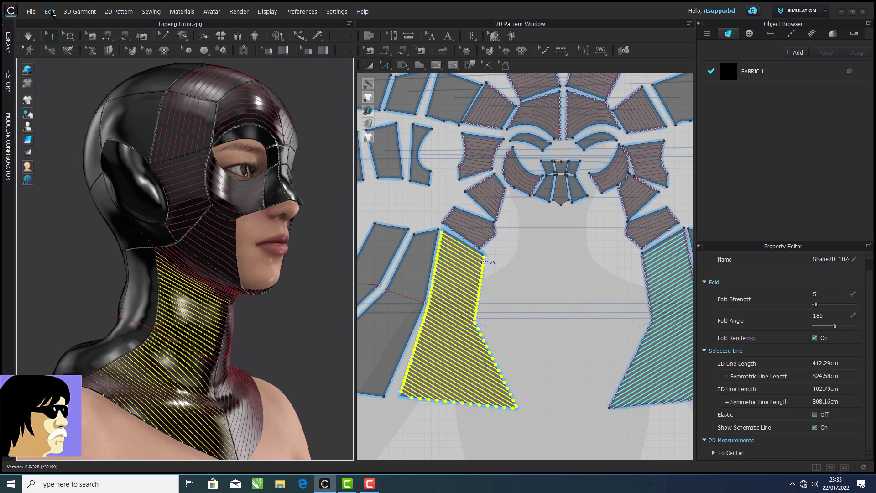
{"action": "left_click", "coordinate": [49, 13]}
{"action": "left_click", "coordinate": [54, 23]}
Step: Offset the front neck panel's bottom collar edge as 67 internal lines spaced 0.50 cm apart
{"action": "right_click", "coordinate": [432, 400]}
{"action": "left_click", "coordinate": [472, 330]}
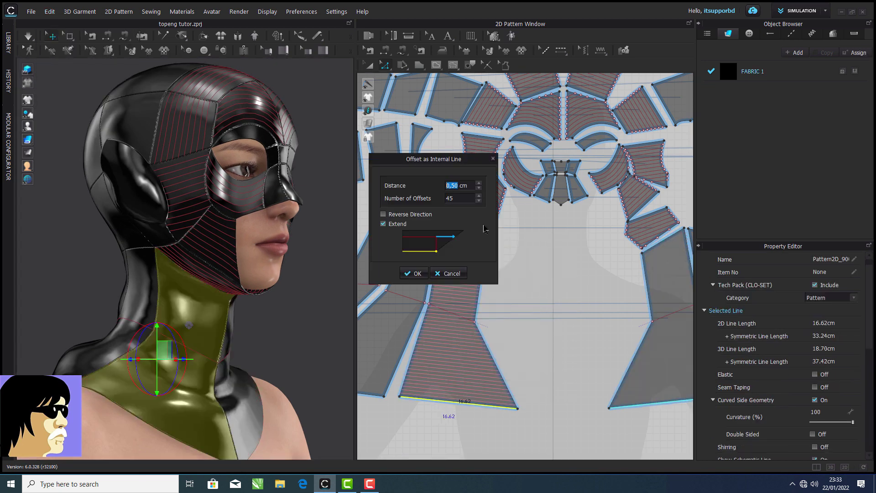
{"action": "left_click_drag", "start_coordinate": [460, 163], "coordinate": [357, 135]}
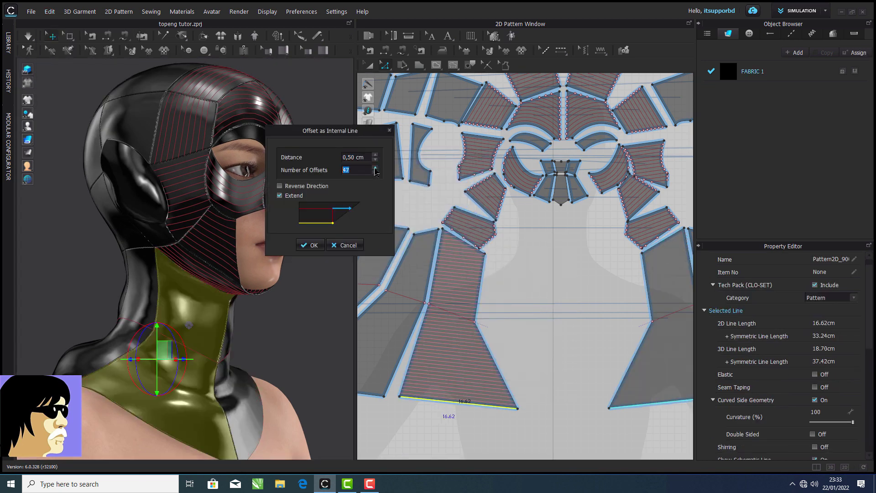
{"action": "key", "text": "Return"}
Step: Simulate the garment and check the mask and collar from the back and the front
{"action": "right_click_drag", "start_coordinate": [321, 248], "coordinate": [218, 236]}
{"action": "left_click", "coordinate": [28, 36]}
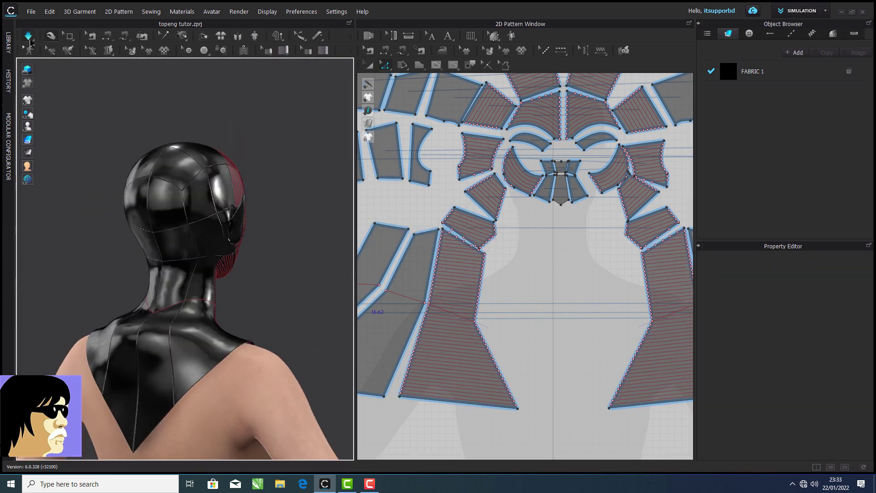
{"action": "right_click_drag", "start_coordinate": [206, 157], "coordinate": [277, 270]}
{"action": "middle_click_drag", "start_coordinate": [413, 299], "coordinate": [452, 298]}
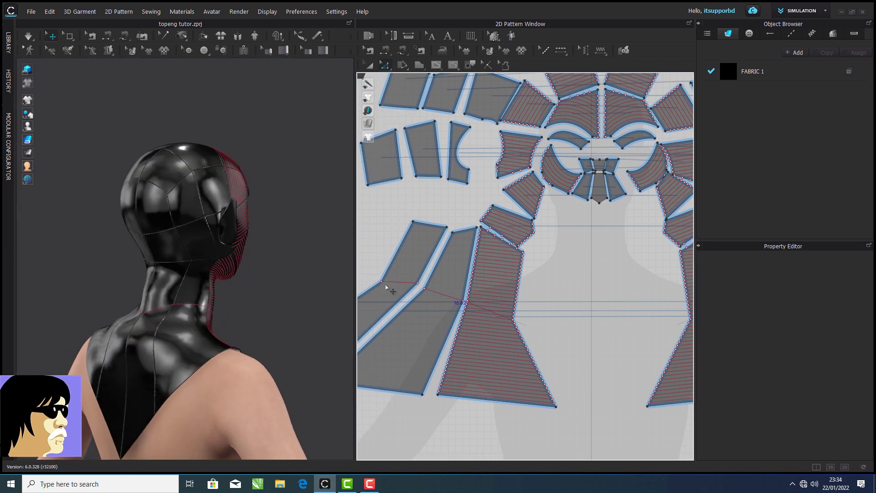
{"action": "right_click_drag", "start_coordinate": [322, 275], "coordinate": [204, 276]}
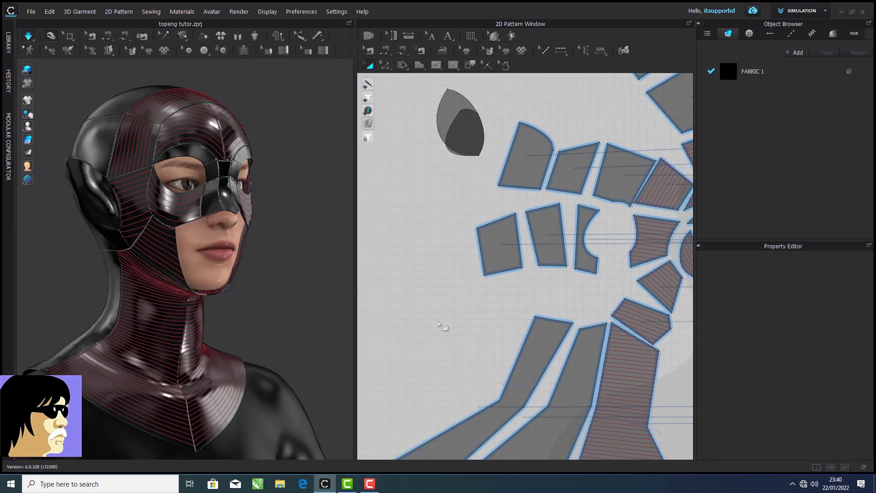
{"action": "right_click_drag", "start_coordinate": [205, 274], "coordinate": [475, 297]}
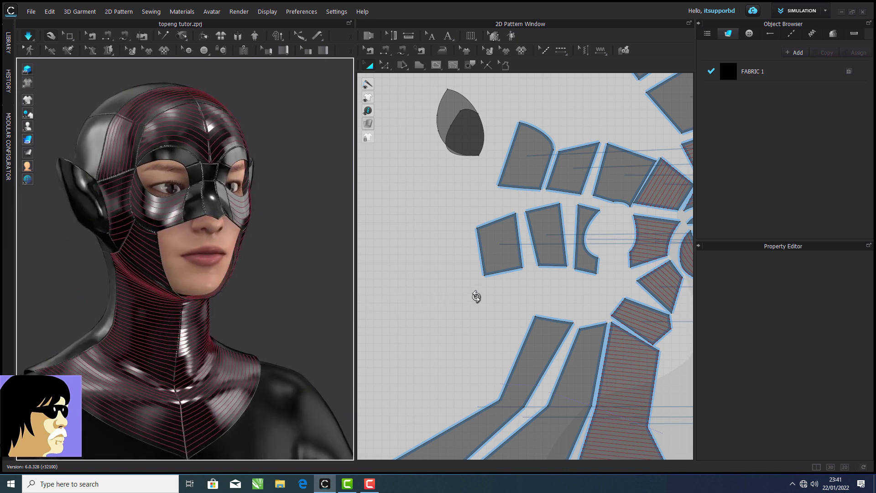
Step: Set the default topstitch's offset to 0" and its thread thickness to 5 mm
{"action": "scroll", "coordinate": [592, 219], "scroll_direction": "down", "scroll_amount": 5}
{"action": "middle_click_drag", "start_coordinate": [631, 218], "coordinate": [572, 217]}
{"action": "scroll", "coordinate": [572, 216], "scroll_direction": "up", "scroll_amount": 10}
{"action": "scroll", "coordinate": [572, 217], "scroll_direction": "down", "scroll_amount": 5}
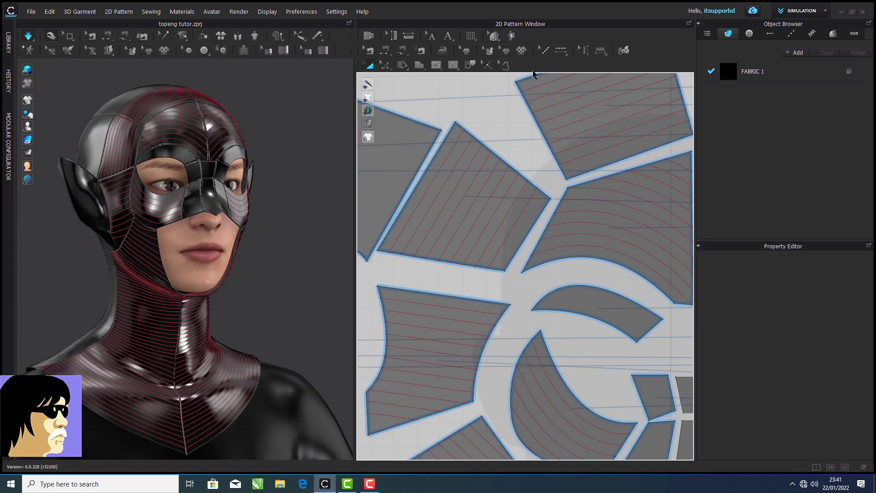
{"action": "left_click", "coordinate": [544, 50]}
{"action": "left_click", "coordinate": [733, 77]}
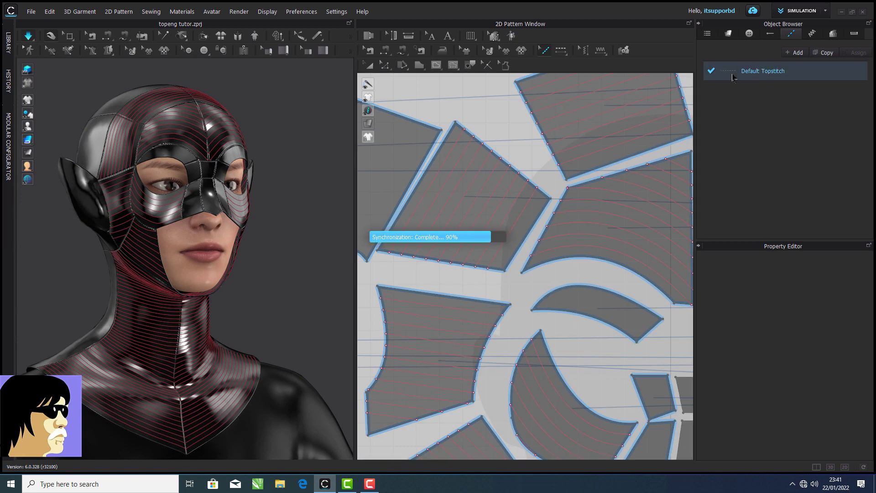
{"action": "left_click", "coordinate": [705, 334]}
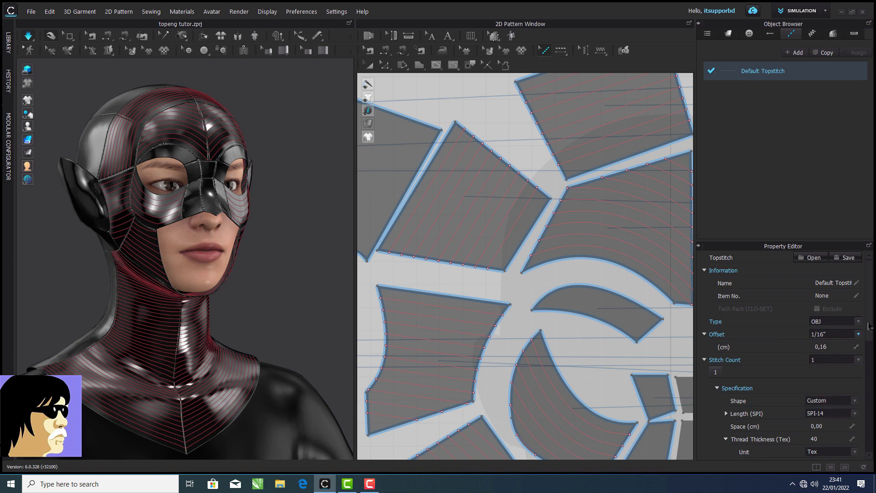
{"action": "scroll", "coordinate": [870, 344], "scroll_direction": "down", "scroll_amount": 2}
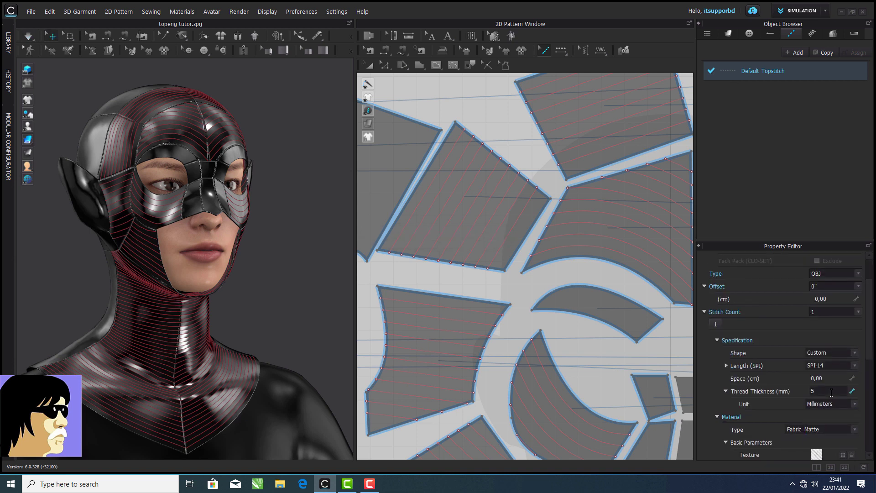
Step: Set the default topstitch's stitch length to SPI-5 and its material type to Metal
{"action": "left_click", "coordinate": [855, 366]}
{"action": "left_click", "coordinate": [835, 281]}
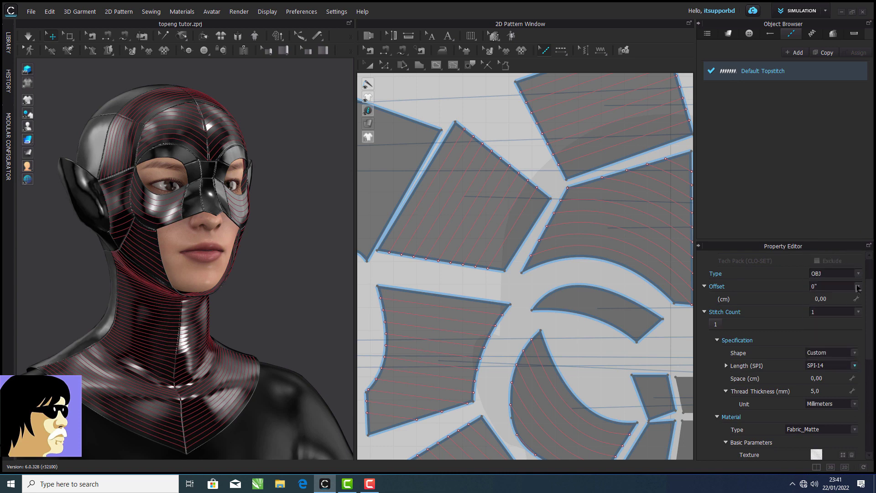
{"action": "left_click", "coordinate": [854, 430]}
{"action": "left_click", "coordinate": [852, 412]}
{"action": "left_click_drag", "start_coordinate": [875, 386], "coordinate": [875, 391]}
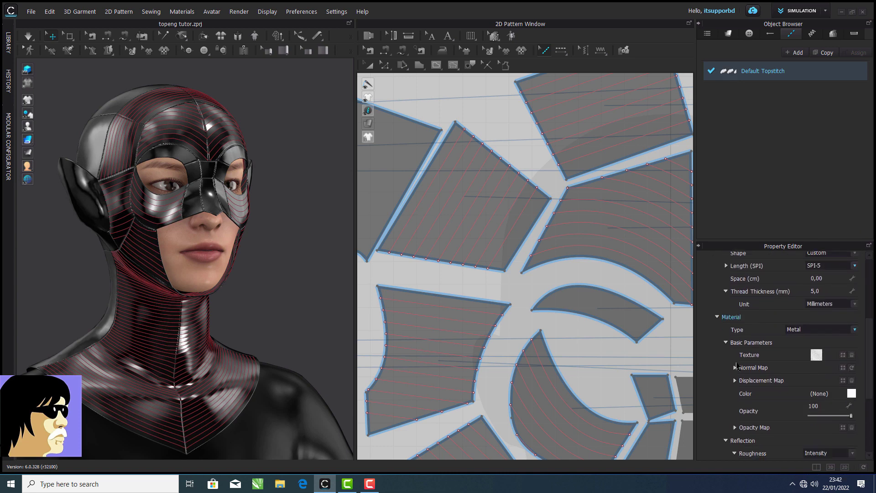
Step: Change the default topstitch's colour to Orange 3
{"action": "left_click", "coordinate": [853, 394]}
{"action": "left_click", "coordinate": [378, 269]}
{"action": "left_click", "coordinate": [414, 348]}
{"action": "right_click", "coordinate": [497, 294]}
Step: Apply the default topstitch to all internal lines on the lined head, face and front neck panels
{"action": "middle_click", "coordinate": [540, 291]}
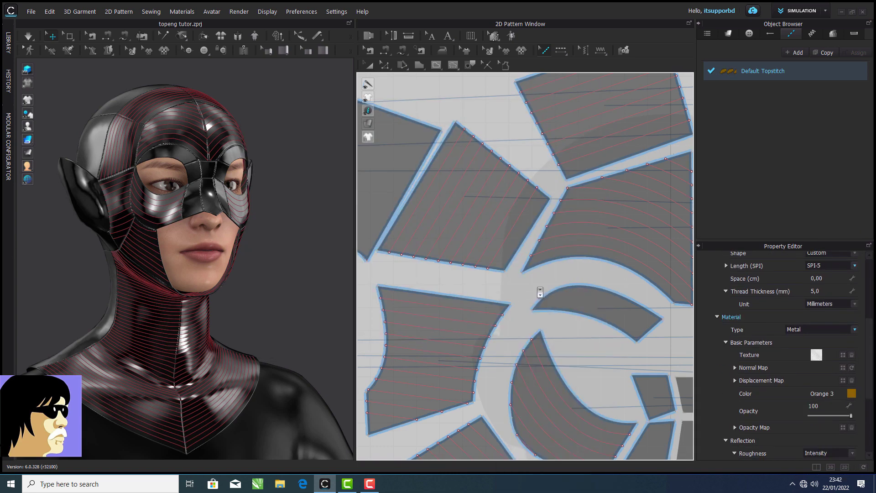
{"action": "scroll", "coordinate": [539, 292], "scroll_direction": "down", "scroll_amount": 6}
{"action": "middle_click_drag", "start_coordinate": [540, 291], "coordinate": [537, 243]}
{"action": "left_click", "coordinate": [561, 51]}
{"action": "left_click", "coordinate": [586, 86]}
{"action": "left_click_drag", "start_coordinate": [491, 161], "coordinate": [509, 361]}
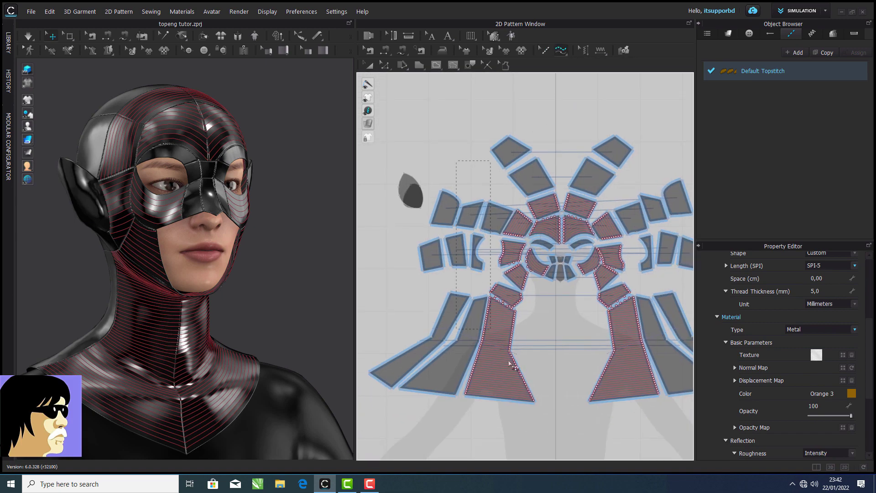
{"action": "left_click_drag", "start_coordinate": [558, 406], "coordinate": [564, 410]}
{"action": "scroll", "coordinate": [234, 225], "scroll_direction": "up", "scroll_amount": 5}
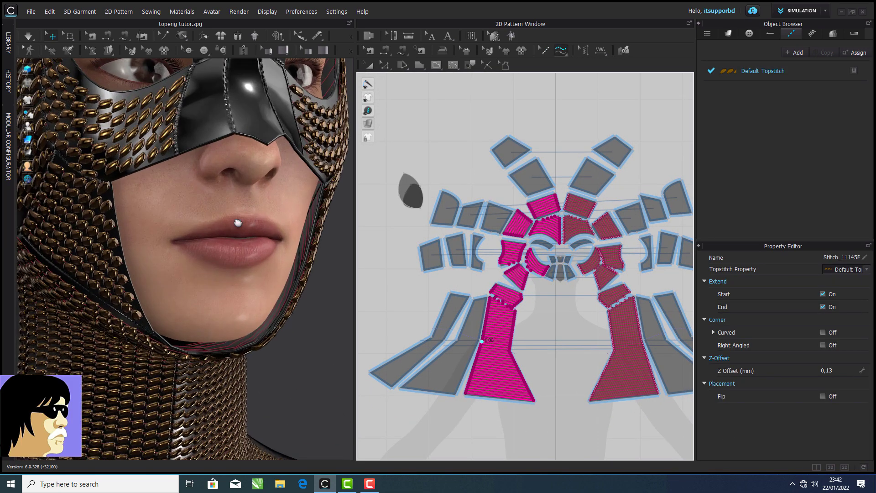
{"action": "right_click_drag", "start_coordinate": [234, 225], "coordinate": [254, 299]}
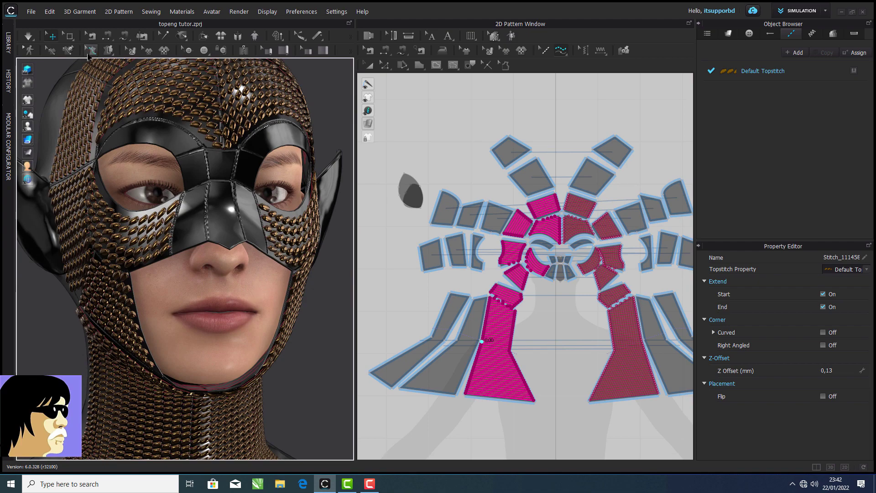
Step: Select the small bridge panel between the eyes and duplicate the FABRIC 1 fabric
{"action": "left_click", "coordinate": [224, 169]}
{"action": "scroll", "coordinate": [221, 268], "scroll_direction": "down", "scroll_amount": 2}
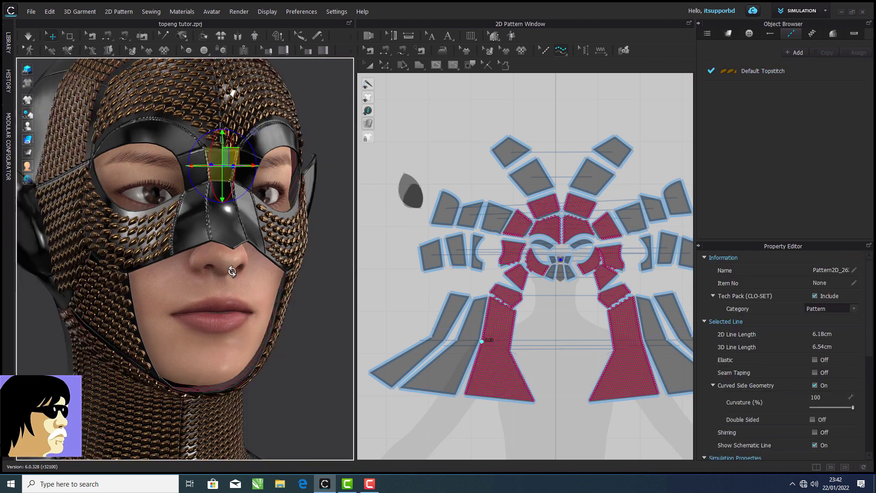
{"action": "right_click_drag", "start_coordinate": [221, 269], "coordinate": [210, 270]}
{"action": "left_click", "coordinate": [313, 282]}
{"action": "right_click_drag", "start_coordinate": [313, 281], "coordinate": [328, 280]}
{"action": "middle_click_drag", "start_coordinate": [329, 280], "coordinate": [338, 302]}
{"action": "scroll", "coordinate": [344, 241], "scroll_direction": "up", "scroll_amount": 2}
{"action": "left_click", "coordinate": [259, 178]}
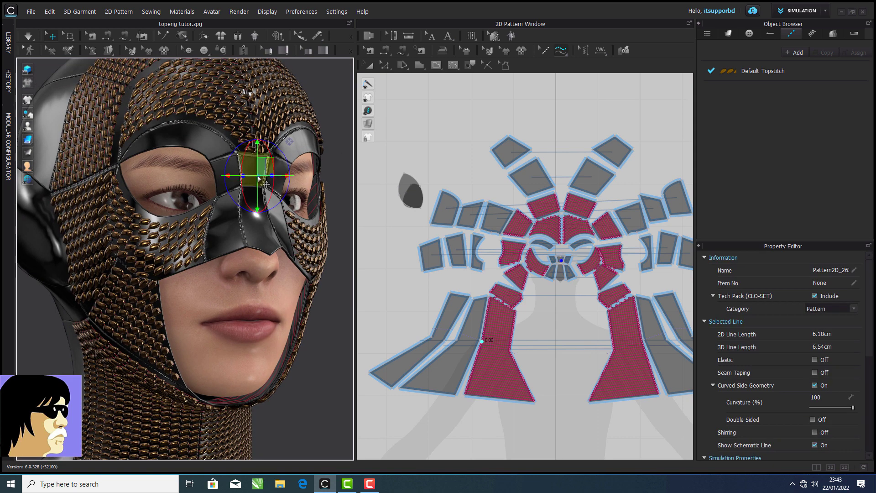
{"action": "left_click", "coordinate": [728, 33]}
{"action": "left_click", "coordinate": [753, 71]}
{"action": "left_click", "coordinate": [823, 53]}
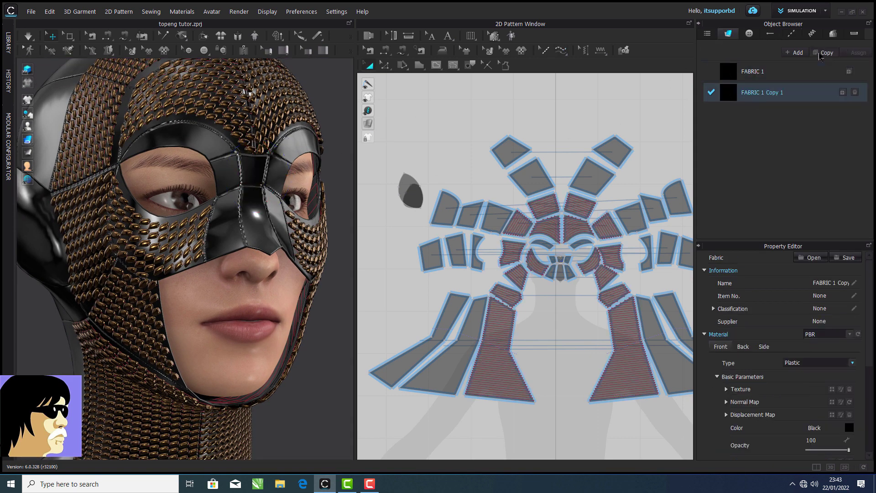
Step: Set the copied fabric's material type to Metal and its colour to Orange 3
{"action": "left_click", "coordinate": [853, 363]}
{"action": "left_click", "coordinate": [804, 435]}
{"action": "left_click", "coordinate": [850, 428]}
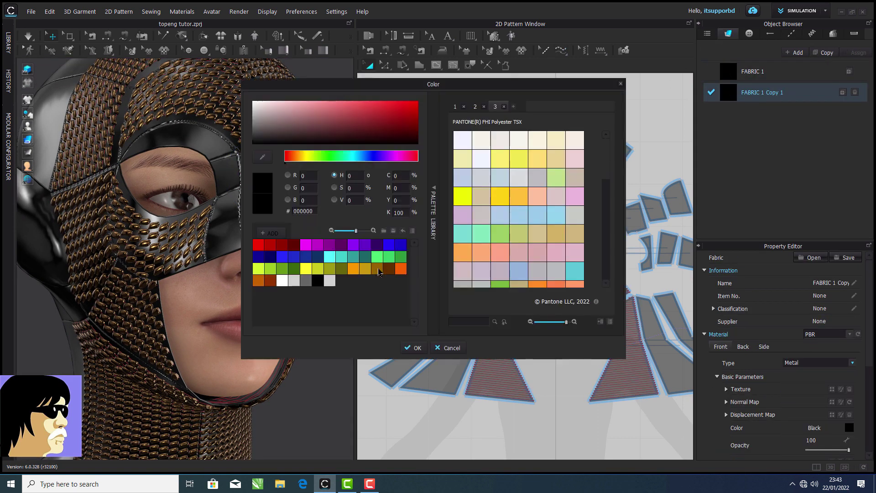
{"action": "left_click", "coordinate": [377, 268]}
{"action": "left_click", "coordinate": [414, 348]}
Step: Assign FABRIC 1 Copy 1 to both eyebrow panels and to the side and centre bridge panels between the eyes
{"action": "scroll", "coordinate": [573, 287], "scroll_direction": "up", "scroll_amount": 8}
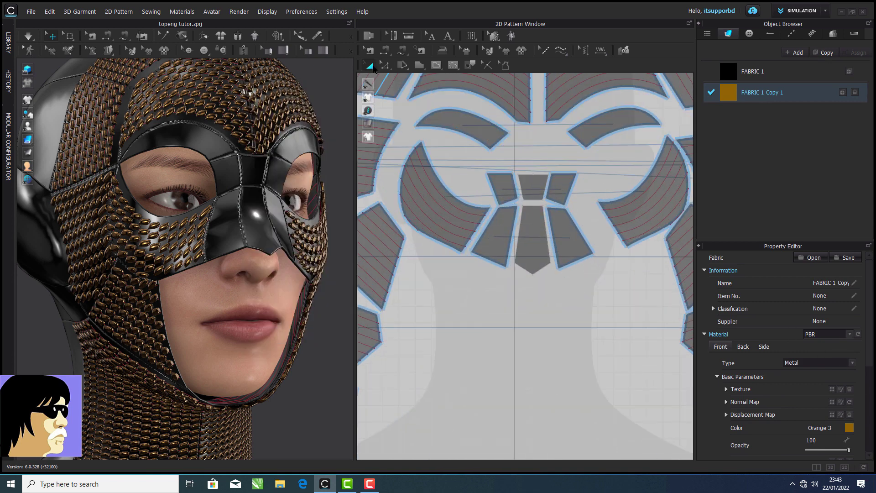
{"action": "left_click", "coordinate": [215, 147]}
{"action": "left_click", "coordinate": [860, 93]}
{"action": "left_click", "coordinate": [396, 153]}
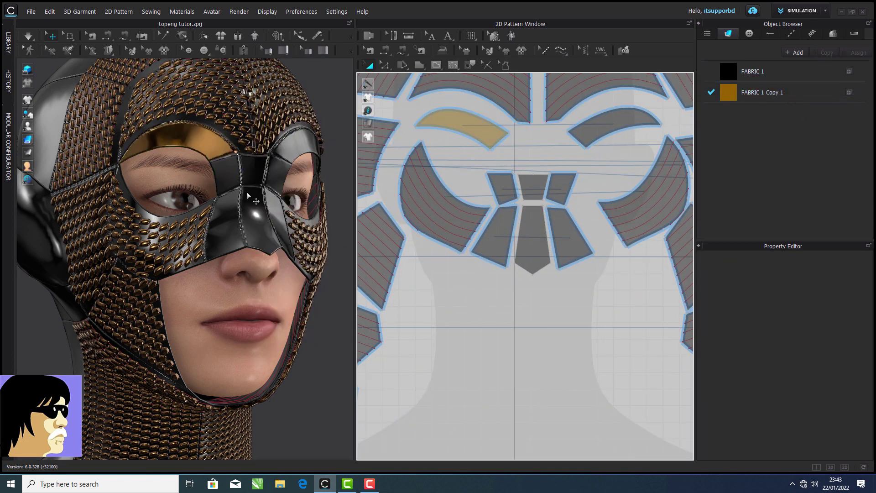
{"action": "left_click", "coordinate": [231, 185]}
{"action": "left_click", "coordinate": [859, 92]}
{"action": "left_click", "coordinate": [306, 144]}
{"action": "left_click", "coordinate": [858, 93]}
{"action": "left_click", "coordinate": [275, 178]}
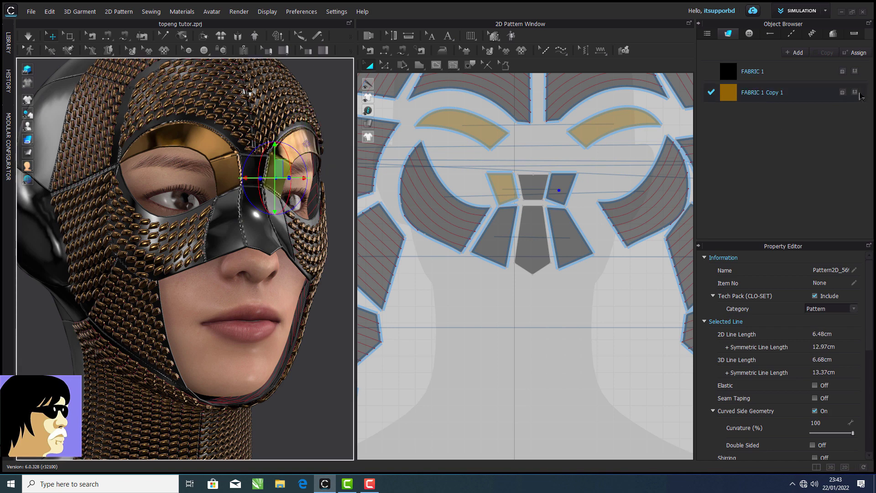
{"action": "left_click", "coordinate": [861, 94]}
{"action": "left_click", "coordinate": [251, 171]}
{"action": "left_click", "coordinate": [856, 94]}
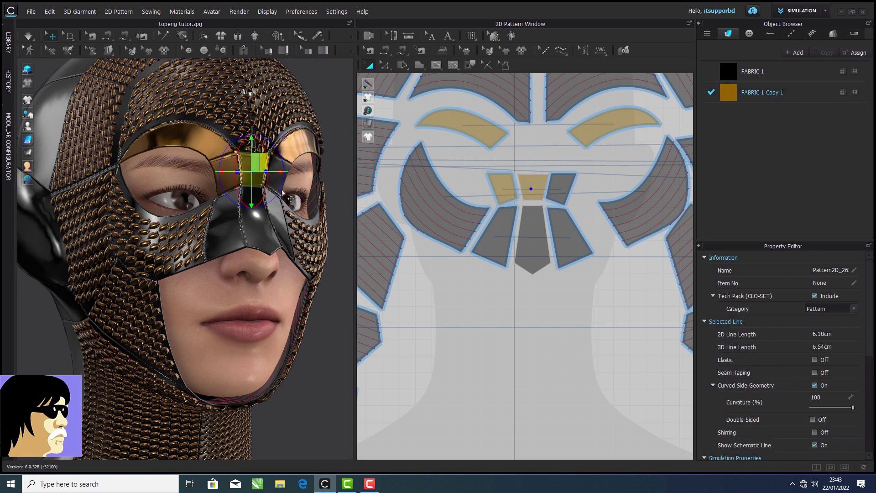
Step: Unlock all pattern outlines and assign FABRIC 1 Copy 1 to the remaining bridge panel and the lower nose panels
{"action": "left_click_drag", "start_coordinate": [465, 315], "coordinate": [603, 182]}
{"action": "right_click", "coordinate": [496, 103]}
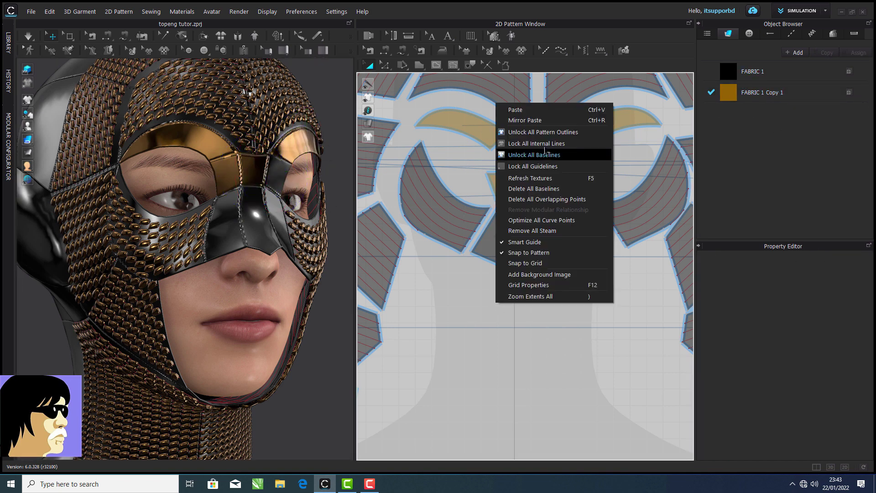
{"action": "left_click", "coordinate": [555, 132]}
{"action": "left_click_drag", "start_coordinate": [464, 310], "coordinate": [585, 165]}
{"action": "left_click", "coordinate": [856, 93]}
{"action": "left_click", "coordinate": [568, 244]}
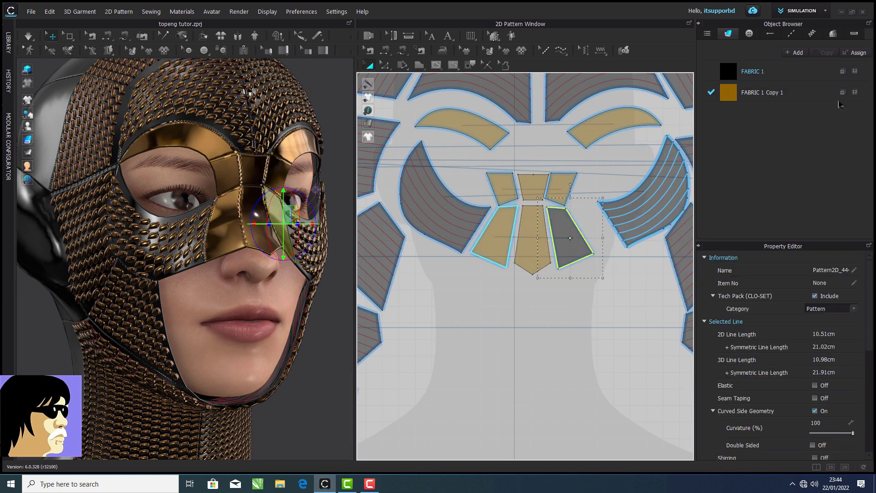
{"action": "left_click", "coordinate": [855, 93]}
{"action": "left_click", "coordinate": [510, 341]}
Step: Try making the black panels see-through by lowering the opacity of FABRIC 1
{"action": "scroll", "coordinate": [321, 347], "scroll_direction": "down", "scroll_amount": 4}
{"action": "scroll", "coordinate": [310, 338], "scroll_direction": "up", "scroll_amount": 3}
{"action": "scroll", "coordinate": [305, 337], "scroll_direction": "up", "scroll_amount": 2}
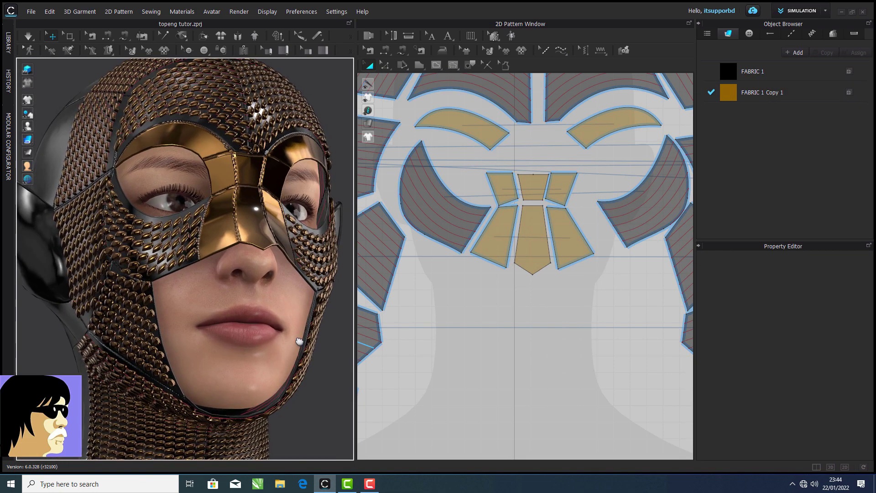
{"action": "right_click_drag", "start_coordinate": [299, 338], "coordinate": [293, 339]}
{"action": "left_click", "coordinate": [761, 73]}
{"action": "left_click_drag", "start_coordinate": [848, 450], "coordinate": [796, 453]}
{"action": "left_click", "coordinate": [341, 375]}
{"action": "scroll", "coordinate": [323, 372], "scroll_direction": "down", "scroll_amount": 3}
{"action": "right_click_drag", "start_coordinate": [323, 371], "coordinate": [299, 365]}
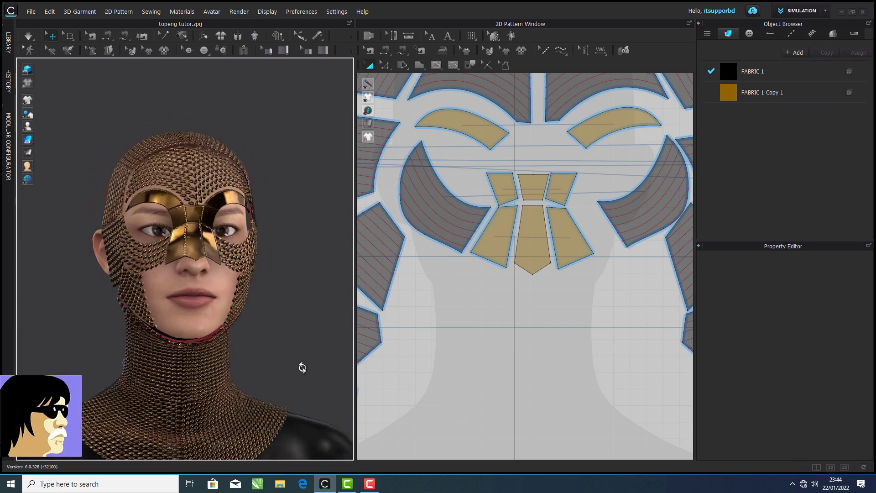
{"action": "scroll", "coordinate": [297, 347], "scroll_direction": "up", "scroll_amount": 3}
{"action": "left_click", "coordinate": [790, 78]}
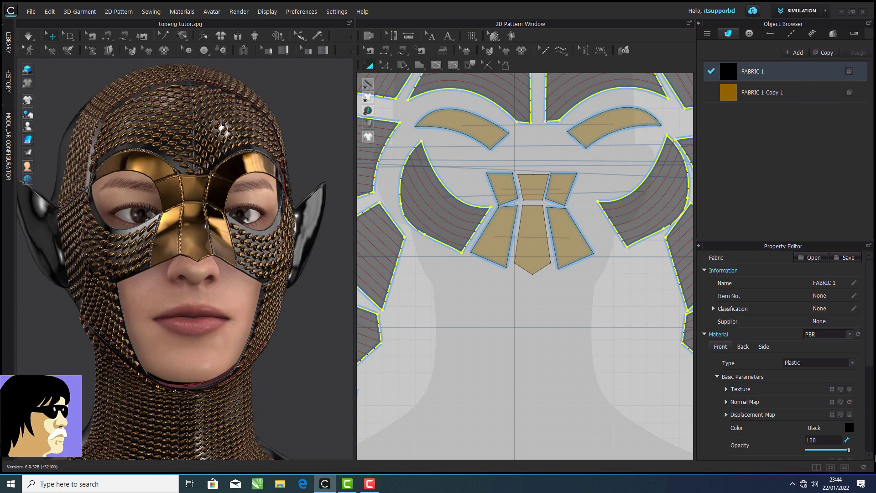
Step: Lock all internal lines across the pattern layout
{"action": "left_click", "coordinate": [329, 322]}
{"action": "right_click_drag", "start_coordinate": [328, 323], "coordinate": [343, 311]}
{"action": "left_click", "coordinate": [239, 12]}
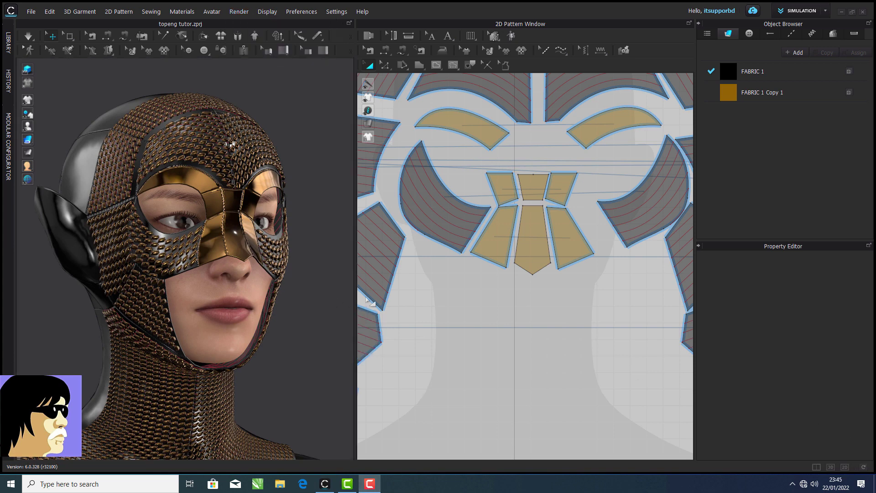
{"action": "scroll", "coordinate": [398, 303], "scroll_direction": "down", "scroll_amount": 6}
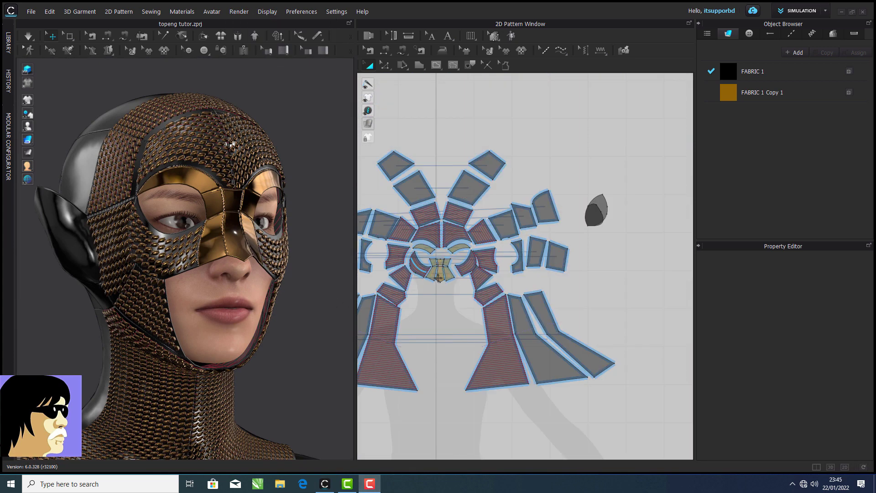
{"action": "right_click", "coordinate": [448, 324]}
{"action": "left_click", "coordinate": [484, 168]}
{"action": "scroll", "coordinate": [564, 212], "scroll_direction": "down", "scroll_amount": 3}
Step: Try to apply the Default Topstitch to the outlines of every mask and ear panel
{"action": "left_click", "coordinate": [560, 51]}
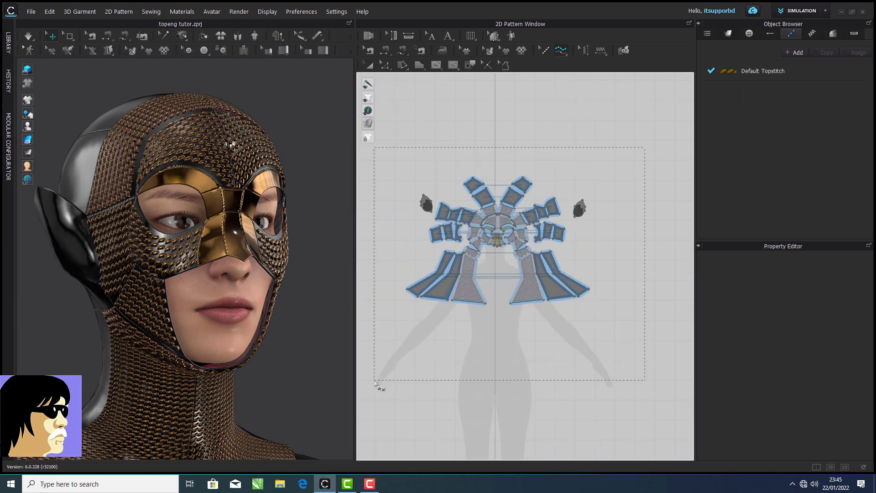
{"action": "left_click_drag", "start_coordinate": [372, 374], "coordinate": [372, 374]}
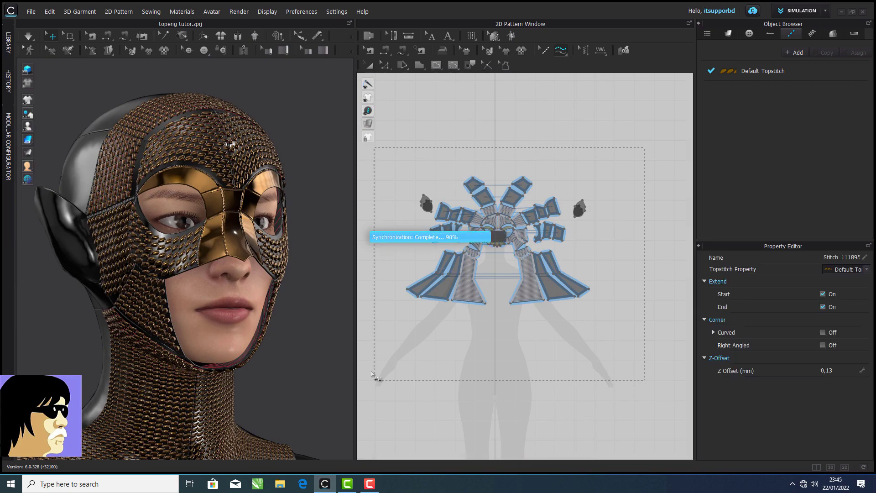
{"action": "right_click_drag", "start_coordinate": [285, 346], "coordinate": [261, 321]}
{"action": "scroll", "coordinate": [239, 328], "scroll_direction": "up", "scroll_amount": 2}
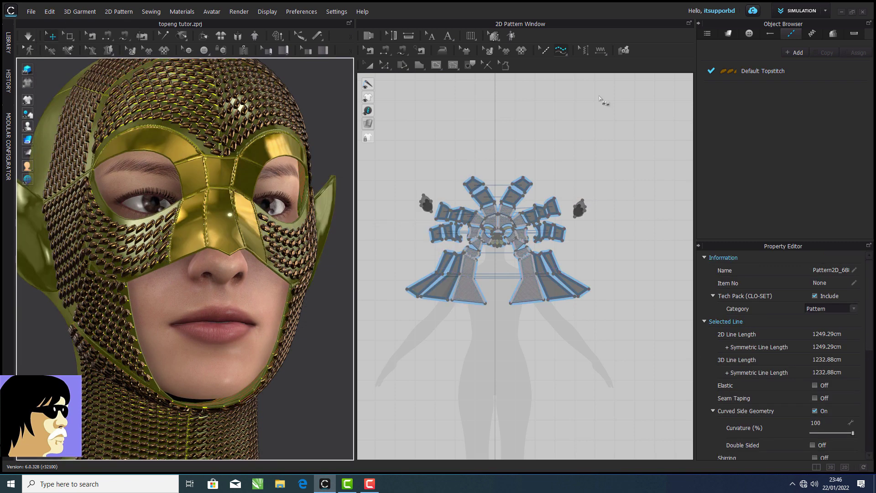
Step: Duplicate the Default Topstitch and set the copy's thread thickness to 2.0 mm
{"action": "left_click", "coordinate": [756, 76]}
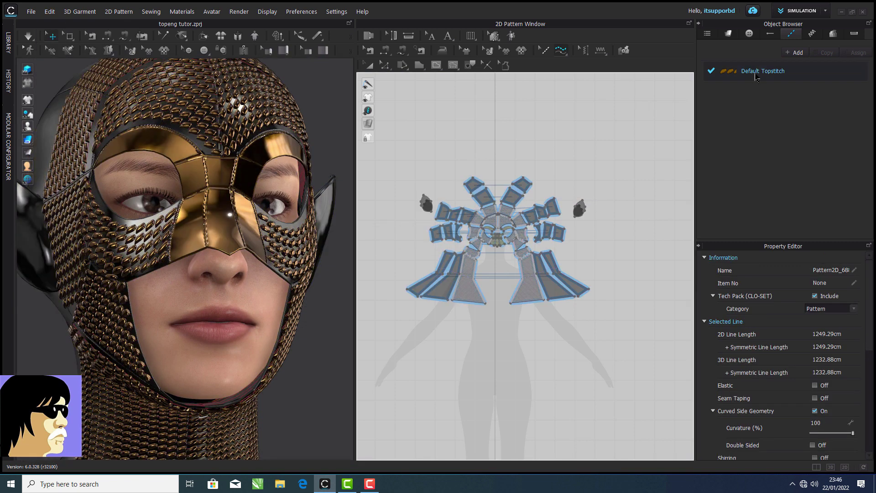
{"action": "left_click", "coordinate": [824, 53]}
{"action": "scroll", "coordinate": [785, 365], "scroll_direction": "down", "scroll_amount": 3}
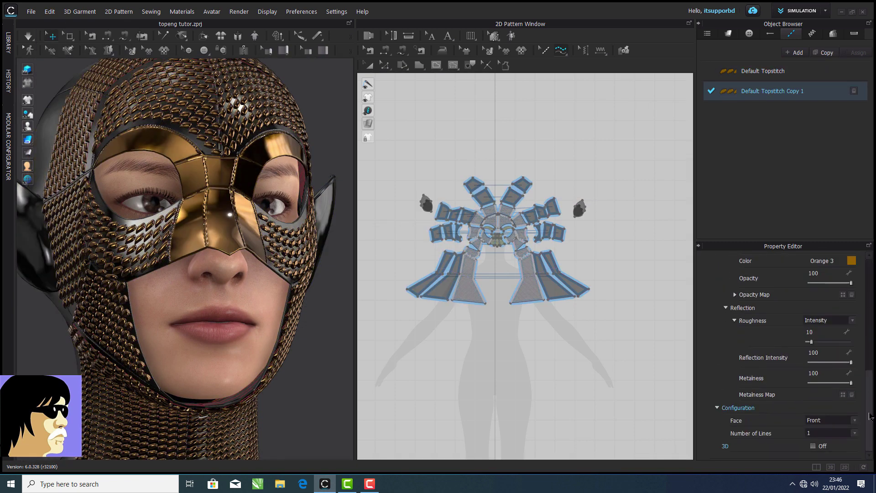
{"action": "scroll", "coordinate": [785, 365], "scroll_direction": "up", "scroll_amount": 4}
{"action": "left_click", "coordinate": [839, 310]}
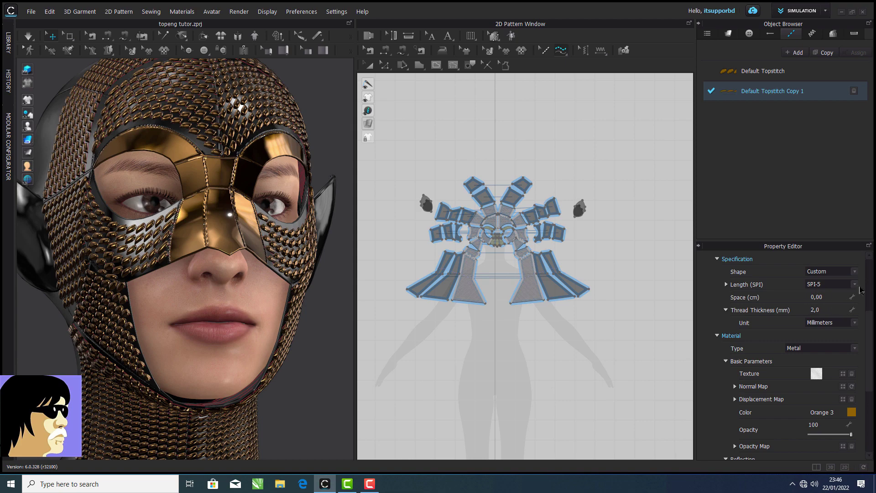
Step: Apply Default Topstitch Copy 1 to all panel outlines and set its stitch length to SPI-8
{"action": "left_click_drag", "start_coordinate": [641, 134], "coordinate": [384, 344]}
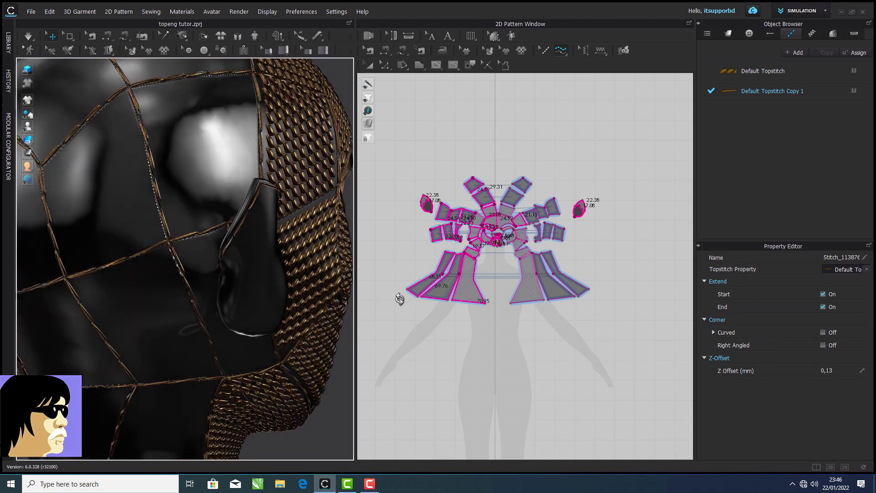
{"action": "left_click", "coordinate": [740, 96]}
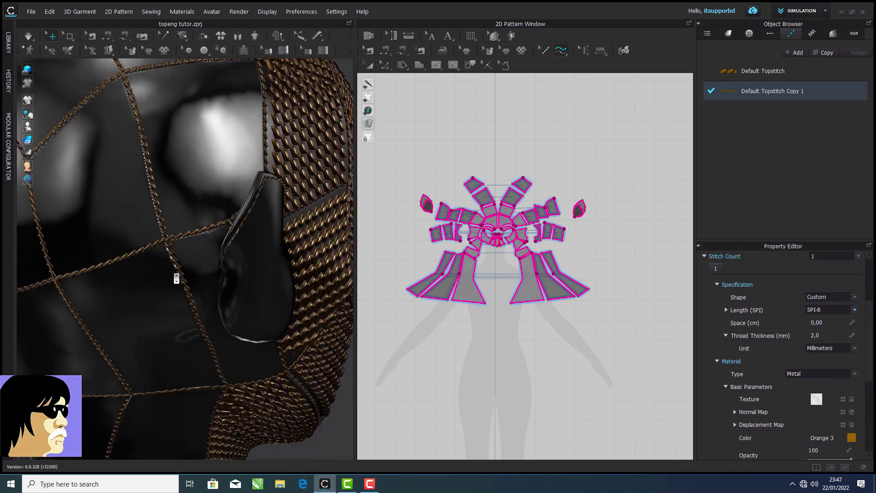
{"action": "scroll", "coordinate": [177, 277], "scroll_direction": "down", "scroll_amount": 5}
{"action": "right_click_drag", "start_coordinate": [176, 278], "coordinate": [156, 305]}
{"action": "scroll", "coordinate": [143, 286], "scroll_direction": "up", "scroll_amount": 2}
{"action": "left_click", "coordinate": [541, 378]}
Step: Start an interactive render at 1920 x 1080 in portrait orientation with a Gray 2 background
{"action": "left_click", "coordinate": [248, 11]}
{"action": "left_click", "coordinate": [250, 24]}
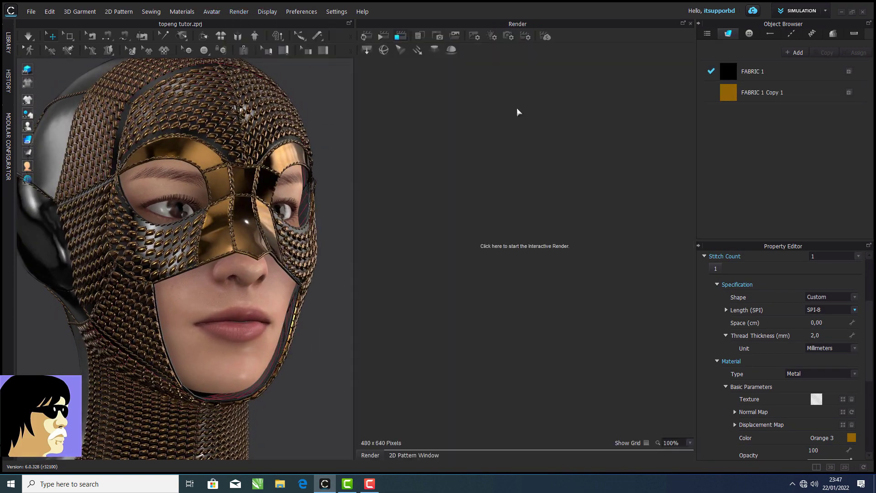
{"action": "left_click", "coordinate": [365, 36]}
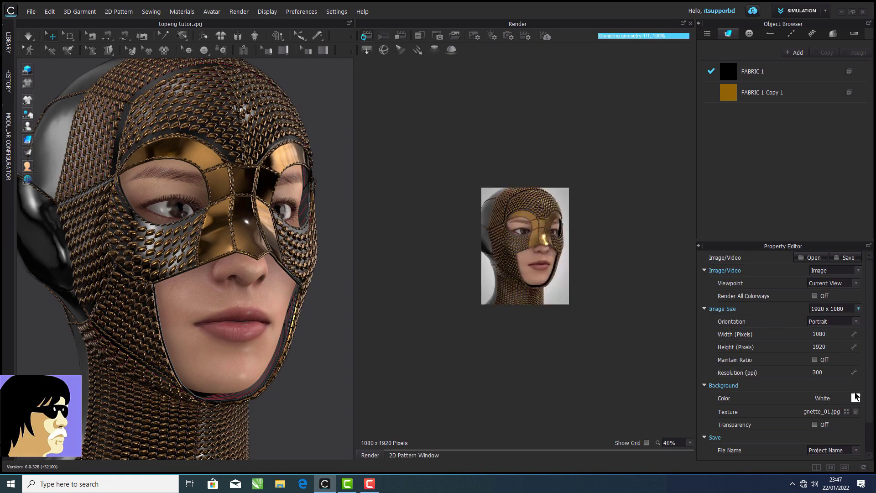
{"action": "left_click", "coordinate": [856, 398]}
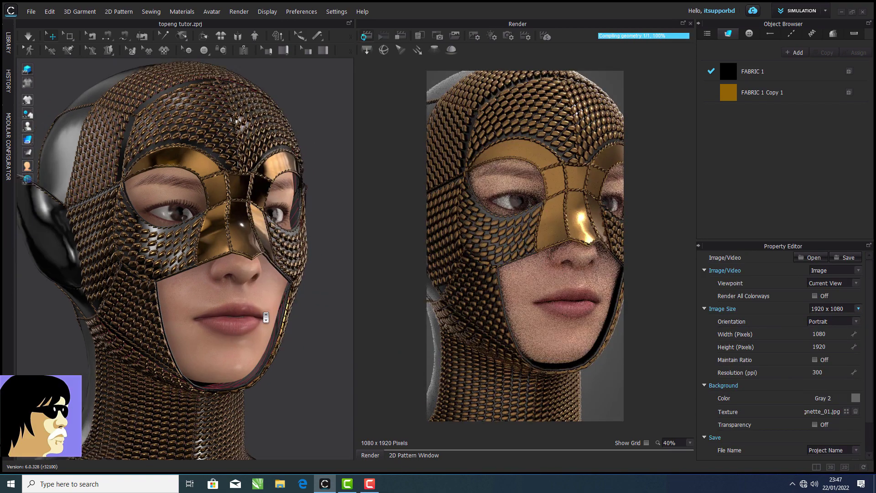
Step: Load HDRLightStudio_jewellery_tent2 as the dome light's environment map and set the light angle to -180
{"action": "scroll", "coordinate": [266, 317], "scroll_direction": "down", "scroll_amount": 2}
{"action": "middle_click_drag", "start_coordinate": [278, 312], "coordinate": [274, 303]}
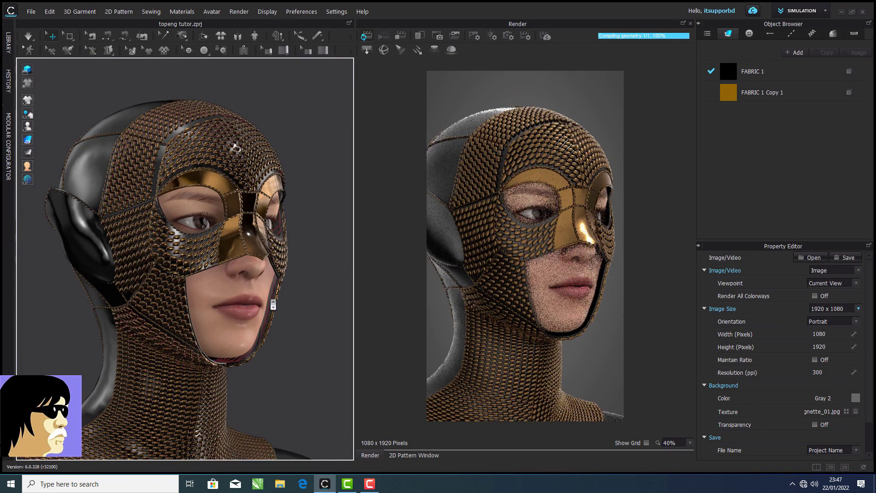
{"action": "right_click_drag", "start_coordinate": [275, 304], "coordinate": [256, 256]}
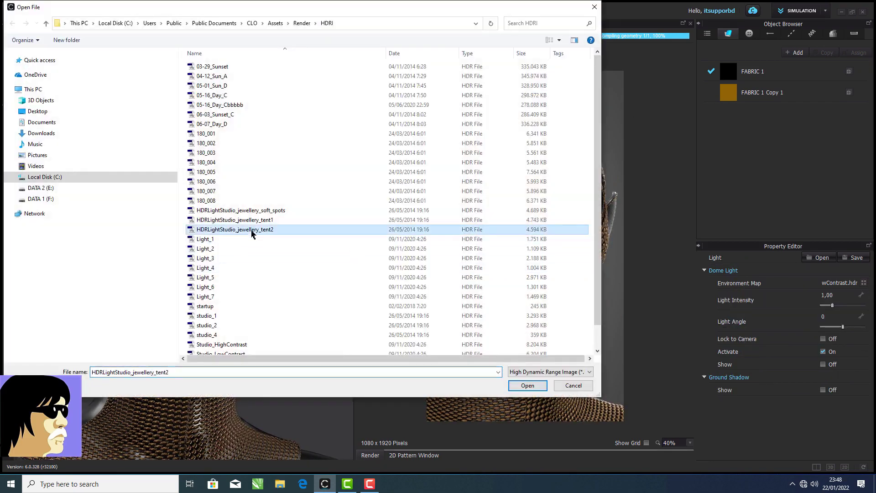
{"action": "double_click", "coordinate": [255, 230]}
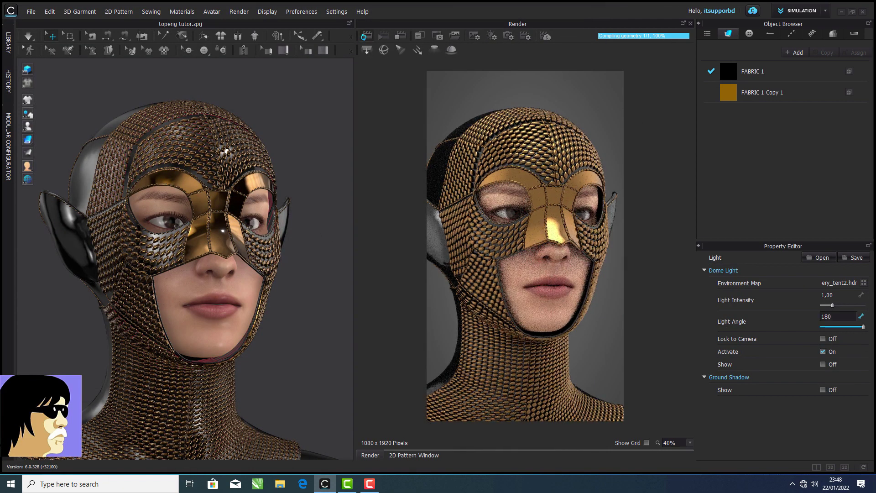
{"action": "left_click", "coordinate": [863, 326]}
Step: Add a rectangle light and raise it from the floor to above the avatar's head
{"action": "scroll", "coordinate": [244, 251], "scroll_direction": "down", "scroll_amount": 6}
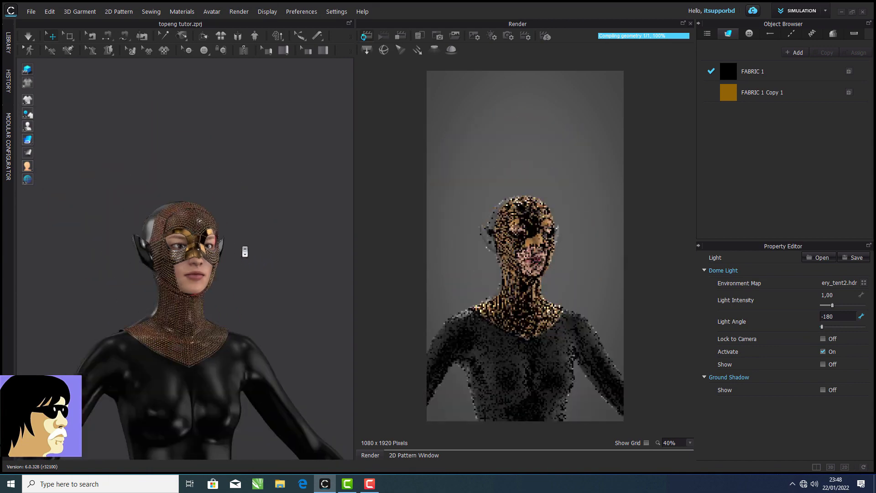
{"action": "middle_click_drag", "start_coordinate": [244, 251], "coordinate": [211, 214]}
{"action": "left_click", "coordinate": [368, 51]}
{"action": "scroll", "coordinate": [234, 250], "scroll_direction": "down", "scroll_amount": 5}
{"action": "middle_click_drag", "start_coordinate": [234, 251], "coordinate": [234, 213]}
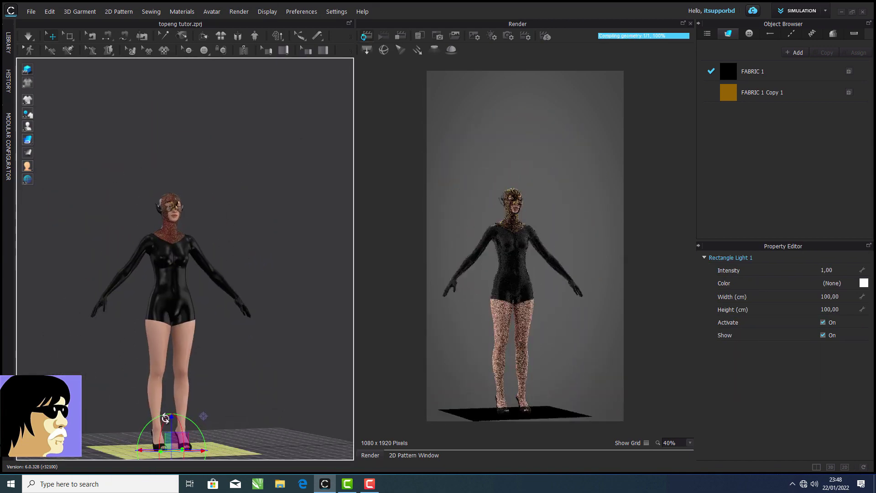
{"action": "left_click_drag", "start_coordinate": [170, 416], "coordinate": [171, 131]}
Step: Rotate the rectangle light and move it diagonally in front of the avatar, aimed towards the head
{"action": "right_click_drag", "start_coordinate": [205, 157], "coordinate": [207, 139]}
{"action": "scroll", "coordinate": [207, 139], "scroll_direction": "up", "scroll_amount": 6}
{"action": "middle_click_drag", "start_coordinate": [208, 149], "coordinate": [225, 343]}
{"action": "scroll", "coordinate": [226, 343], "scroll_direction": "down", "scroll_amount": 3}
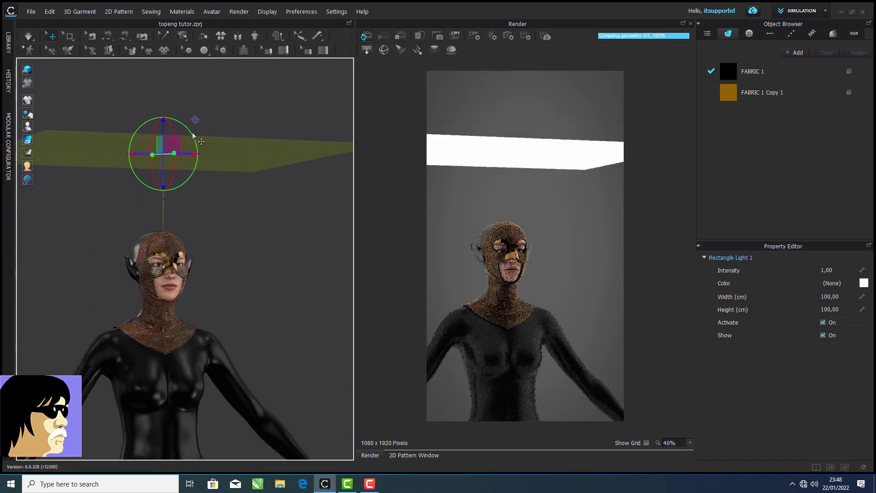
{"action": "left_click_drag", "start_coordinate": [190, 132], "coordinate": [201, 160]}
{"action": "right_click", "coordinate": [231, 226]}
{"action": "left_click", "coordinate": [285, 193]}
{"action": "right_click", "coordinate": [285, 193]}
{"action": "left_click", "coordinate": [304, 264]}
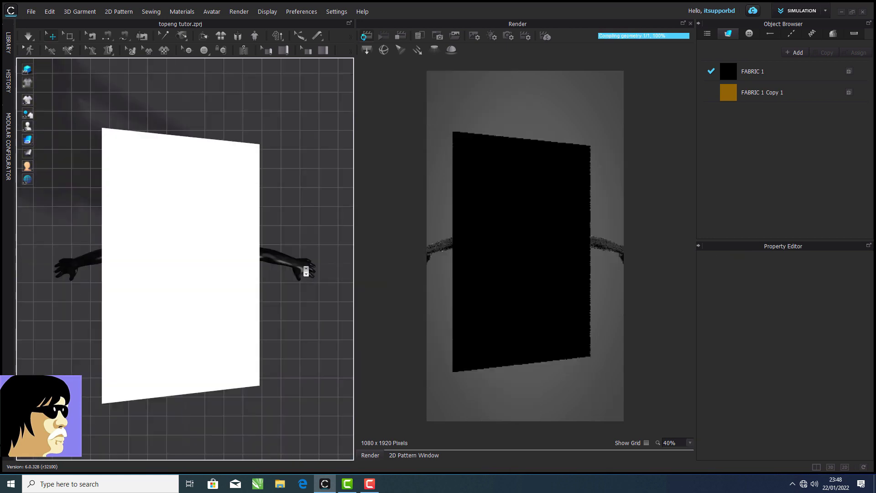
{"action": "scroll", "coordinate": [304, 270], "scroll_direction": "down", "scroll_amount": 3}
{"action": "left_click", "coordinate": [228, 258]}
{"action": "left_click_drag", "start_coordinate": [215, 250], "coordinate": [338, 387]}
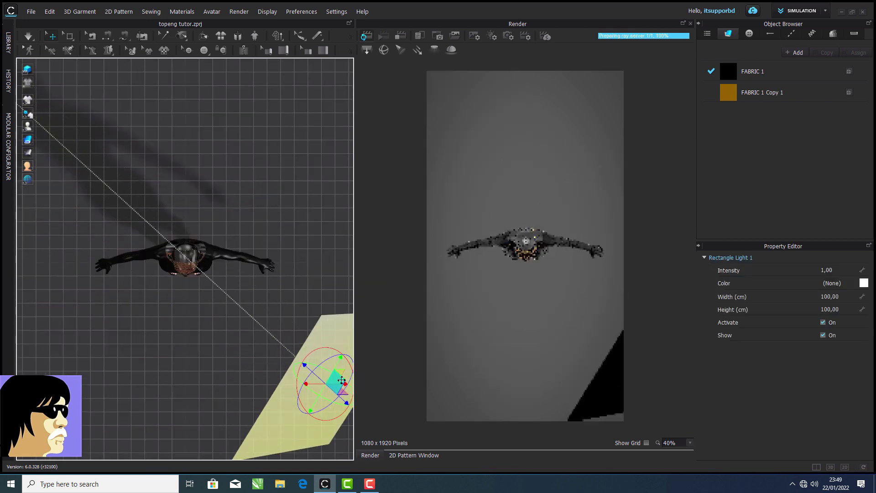
Step: Lower the rectangle light beside the avatar and frame the masked head for the render
{"action": "right_click_drag", "start_coordinate": [219, 346], "coordinate": [193, 244]}
{"action": "middle_click_drag", "start_coordinate": [192, 245], "coordinate": [135, 238]}
{"action": "left_click_drag", "start_coordinate": [322, 142], "coordinate": [325, 231]}
{"action": "scroll", "coordinate": [177, 278], "scroll_direction": "up", "scroll_amount": 6}
{"action": "middle_click_drag", "start_coordinate": [177, 278], "coordinate": [374, 151]}
{"action": "scroll", "coordinate": [273, 210], "scroll_direction": "up", "scroll_amount": 6}
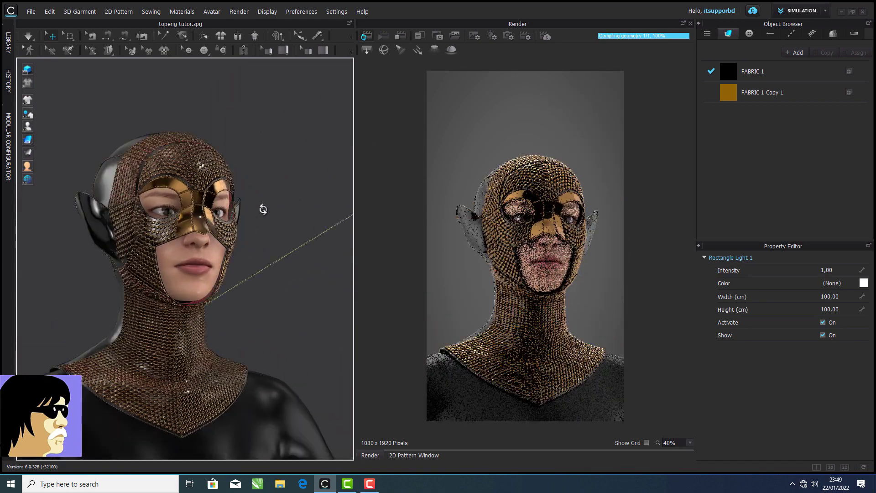
Step: Set the rectangle light's intensity to 19 and the dome light's intensity to 0.44
{"action": "left_click", "coordinate": [837, 271]}
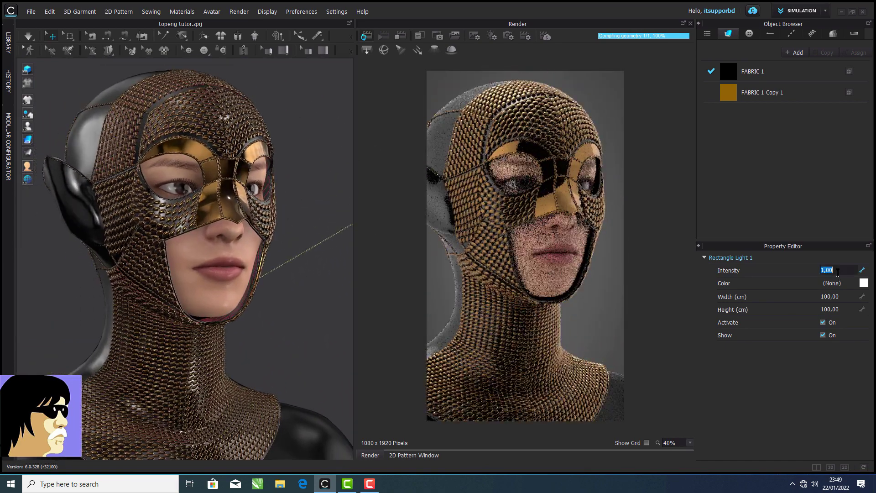
{"action": "left_click", "coordinate": [837, 230]}
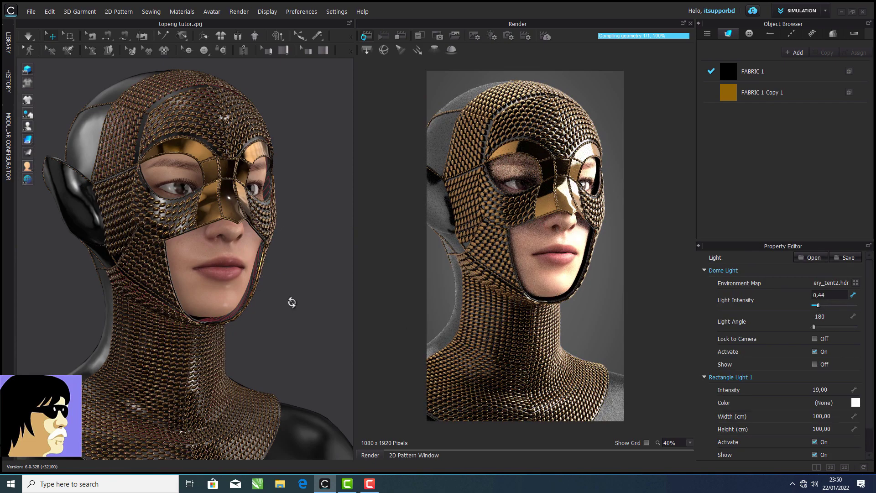
{"action": "right_click_drag", "start_coordinate": [292, 302], "coordinate": [314, 287]}
{"action": "scroll", "coordinate": [320, 291], "scroll_direction": "down", "scroll_amount": 2}
{"action": "scroll", "coordinate": [320, 290], "scroll_direction": "up", "scroll_amount": 3}
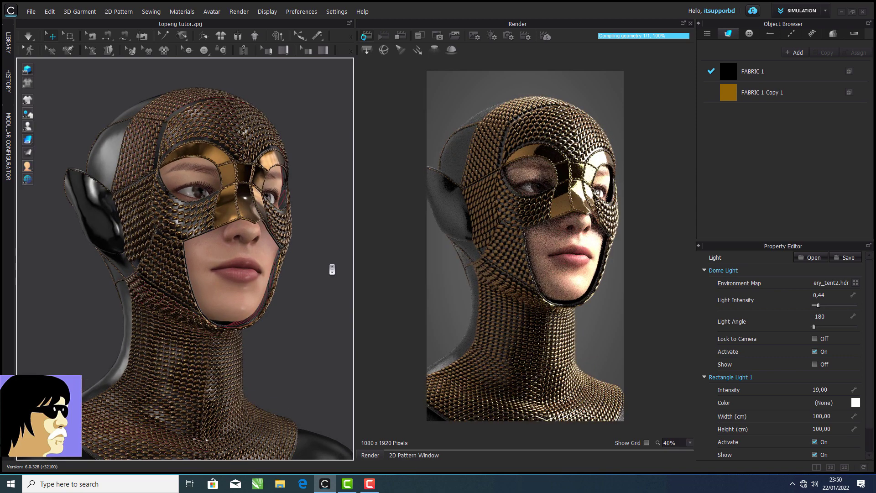
Step: Reframe the avatar and set the rectangle light's color to a warm light tan
{"action": "mouse_move", "coordinate": [332, 269]}
{"action": "right_mouse_down"}
{"action": "mouse_move", "coordinate": [317, 280]}
{"action": "mouse_move", "coordinate": [328, 274]}
{"action": "right_mouse_up"}
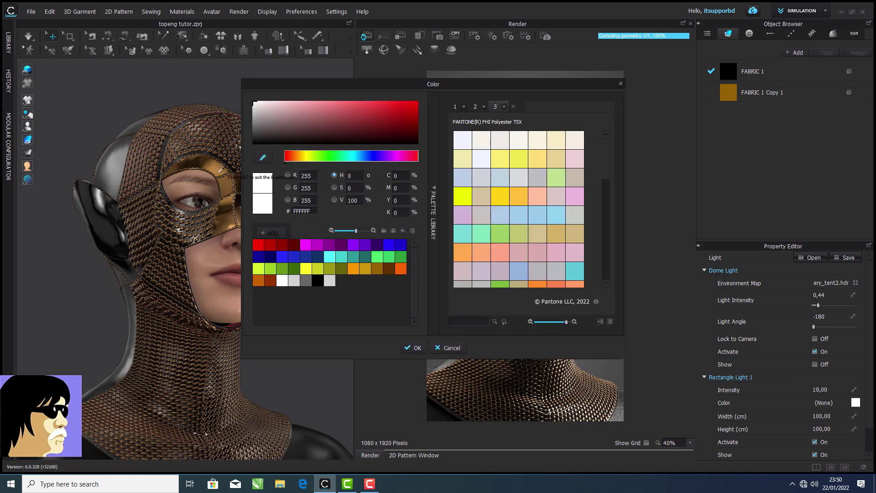
{"action": "left_click_drag", "start_coordinate": [474, 81], "coordinate": [328, 48]}
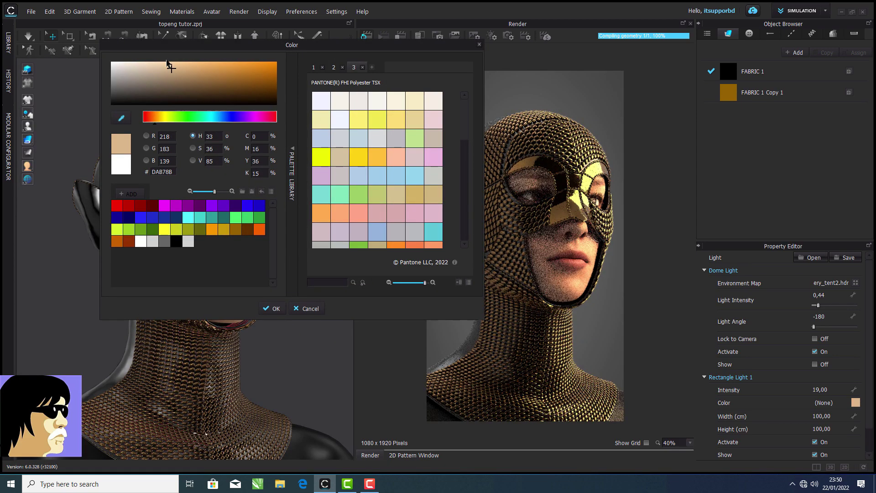
{"action": "left_click", "coordinate": [275, 309]}
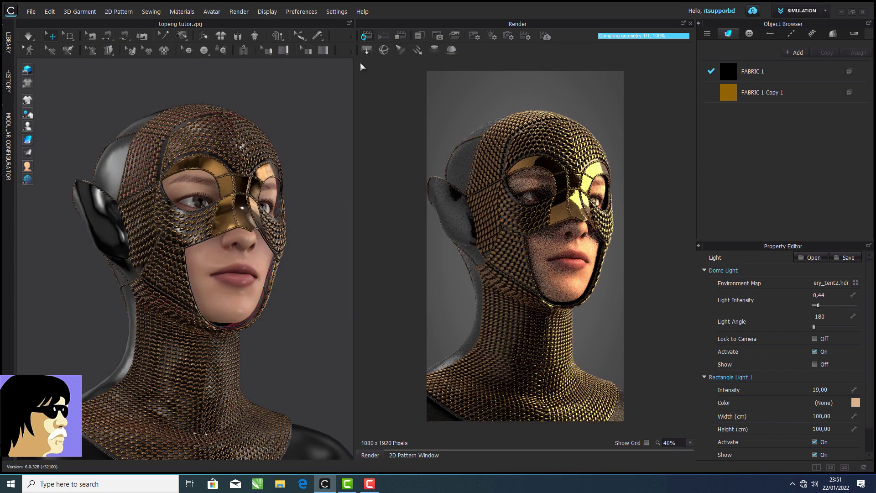
Step: Assign the black FABRIC 1 to all the gold panels around the eyes and nose
{"action": "left_click", "coordinate": [229, 224]}
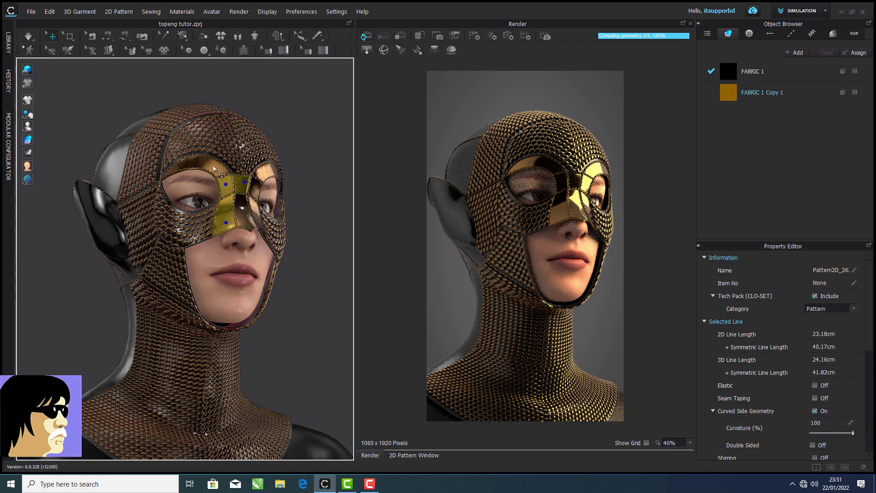
{"action": "left_click", "coordinate": [854, 72]}
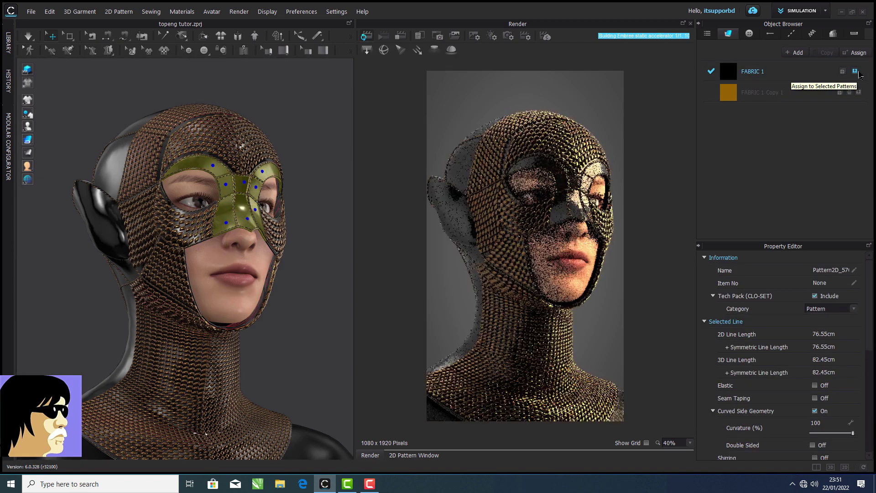
{"action": "left_click", "coordinate": [305, 99]}
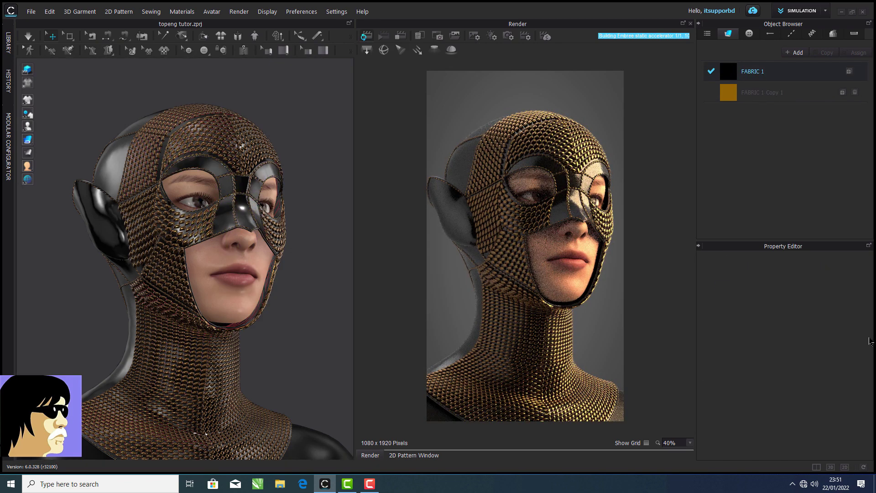
Step: Set the color of the FABRIC 1 Copy 1 metal fabric to Gray 2
{"action": "left_click", "coordinate": [751, 72]}
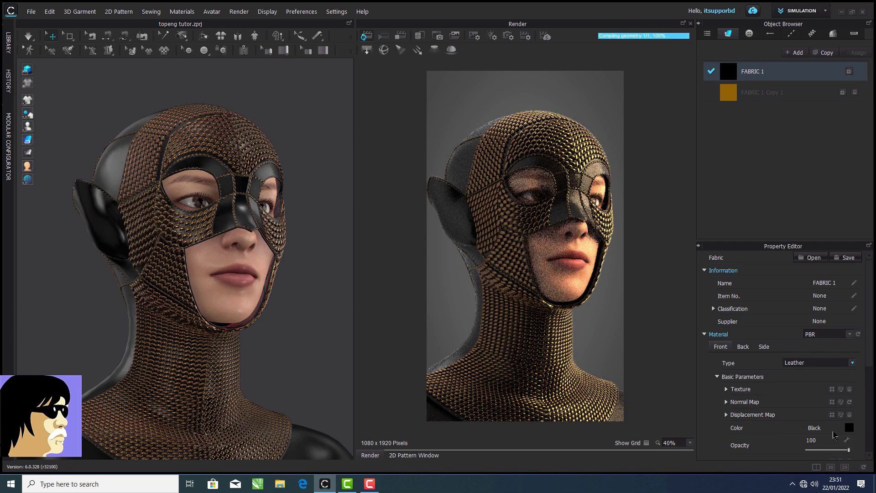
{"action": "scroll", "coordinate": [263, 296], "scroll_direction": "up", "scroll_amount": 1}
{"action": "scroll", "coordinate": [274, 246], "scroll_direction": "down", "scroll_amount": 2}
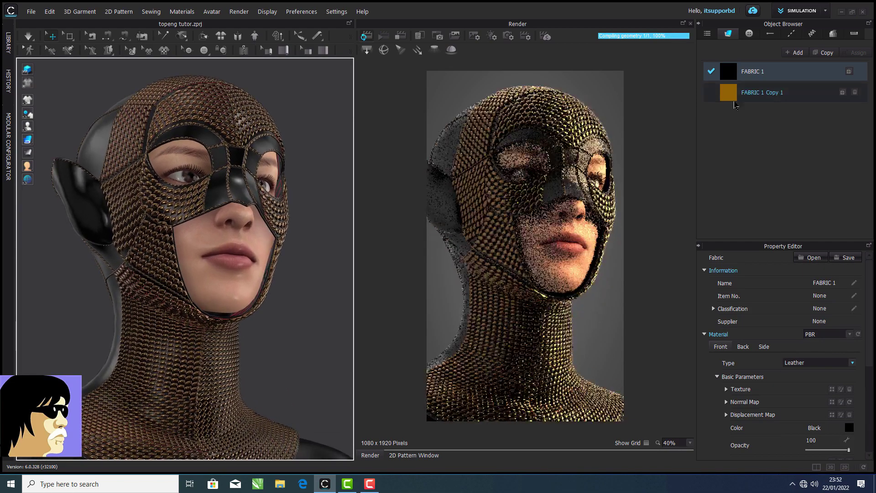
{"action": "left_click", "coordinate": [736, 101]}
{"action": "right_click_drag", "start_coordinate": [306, 252], "coordinate": [270, 246]}
{"action": "scroll", "coordinate": [270, 247], "scroll_direction": "up", "scroll_amount": 1}
{"action": "left_click", "coordinate": [850, 427]}
{"action": "left_click", "coordinate": [307, 287]}
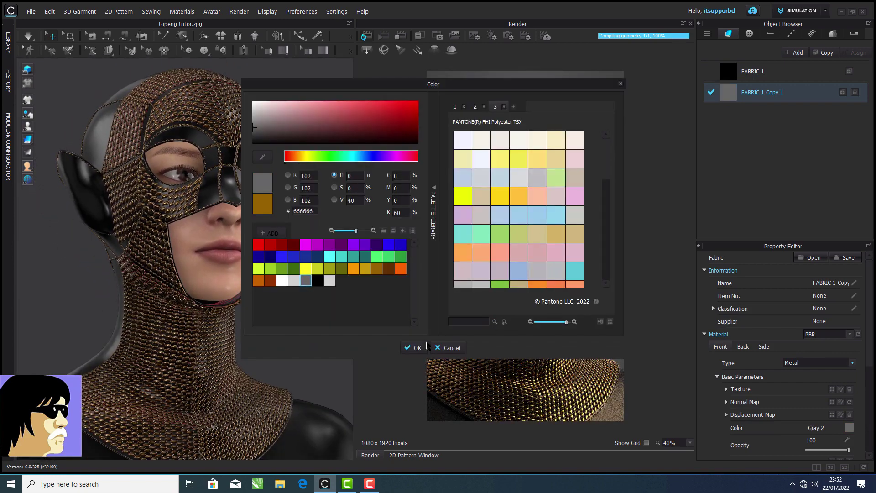
{"action": "left_click", "coordinate": [416, 350]}
Step: Set the color of the Default Topstitch to Gray 2
{"action": "left_click", "coordinate": [792, 33]}
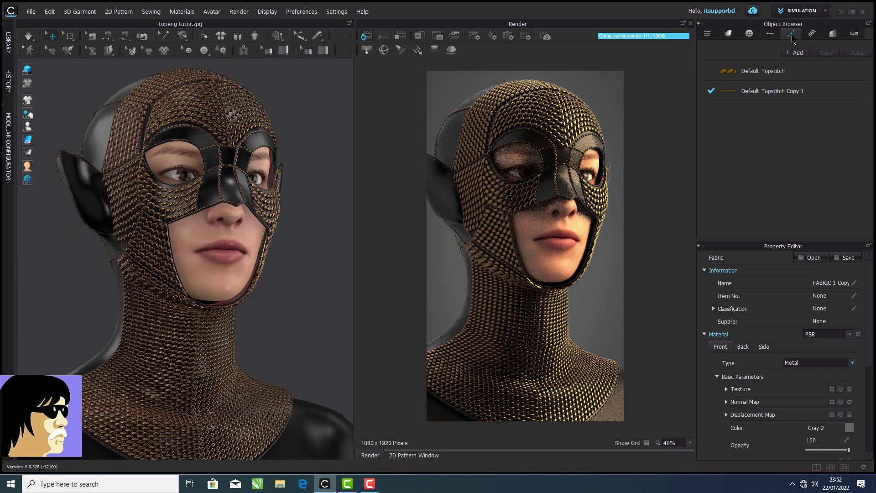
{"action": "left_click", "coordinate": [762, 73]}
{"action": "left_click", "coordinate": [764, 73]}
{"action": "left_click", "coordinate": [852, 437]}
{"action": "left_click", "coordinate": [306, 282]}
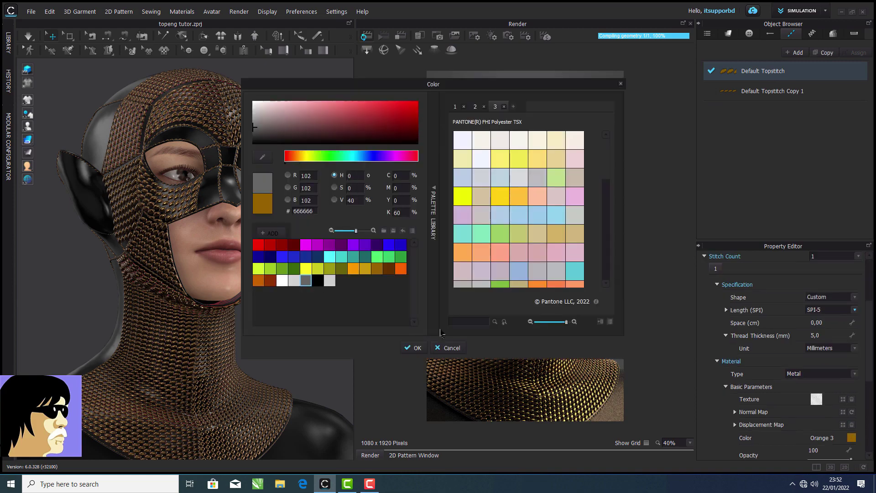
{"action": "left_click", "coordinate": [414, 349]}
Step: Set the color of Default Topstitch Copy 1 to Gray 2
{"action": "left_click", "coordinate": [770, 92]}
{"action": "left_click", "coordinate": [852, 437]}
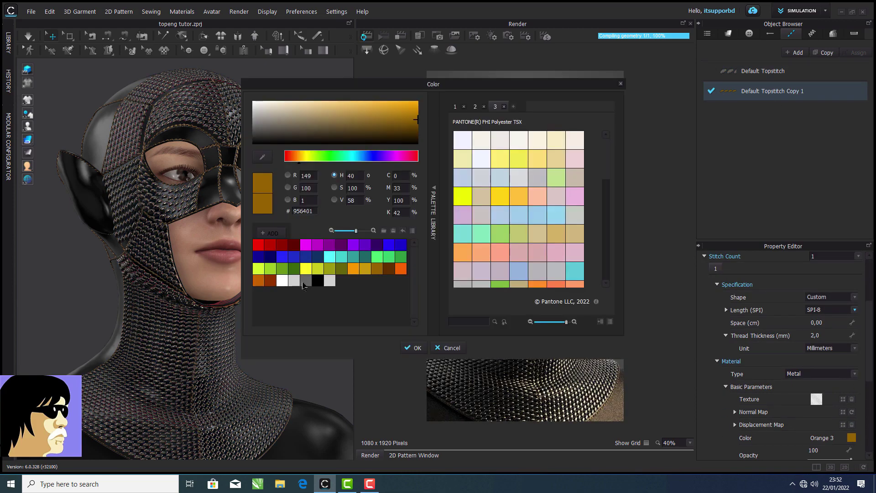
{"action": "left_click", "coordinate": [306, 287]}
{"action": "left_click", "coordinate": [417, 350]}
{"action": "right_click_drag", "start_coordinate": [285, 314], "coordinate": [279, 303]}
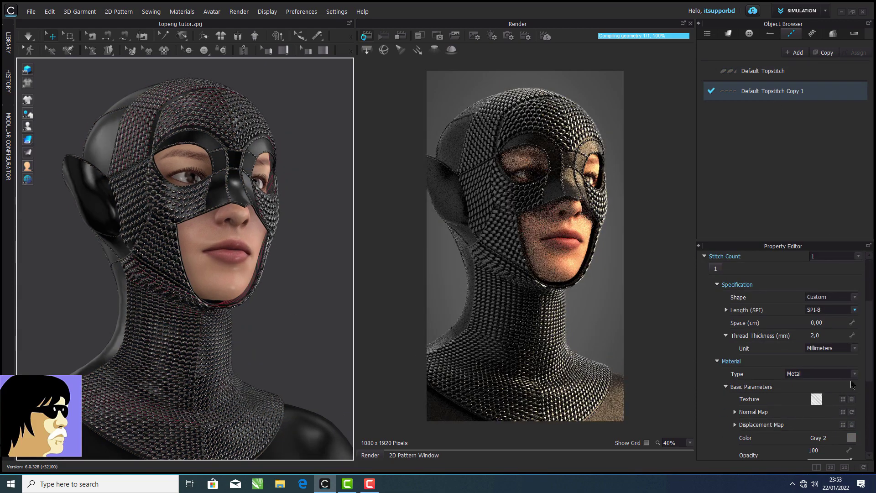
Step: Set the color of Default Topstitch Copy 1 to the lighter Gray 1
{"action": "left_click", "coordinate": [852, 438]}
{"action": "left_click", "coordinate": [307, 286]}
{"action": "left_click", "coordinate": [417, 350]}
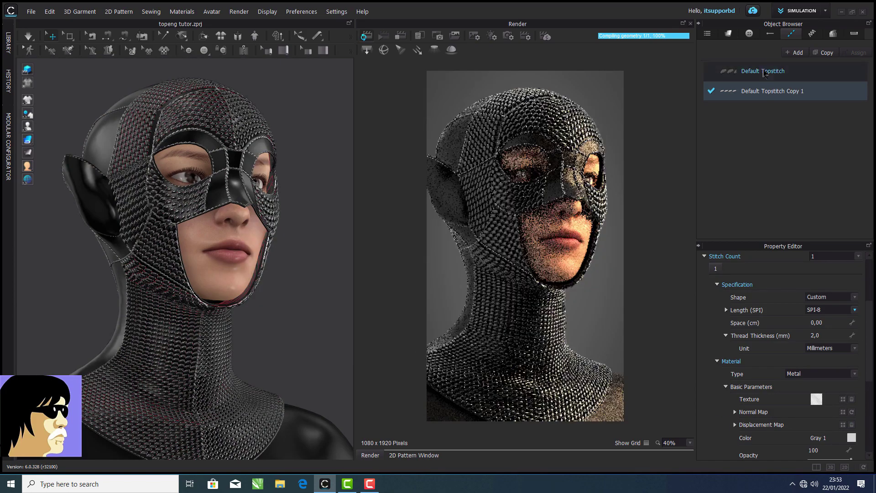
Step: Set the color of the Default Topstitch to the lighter Gray 1
{"action": "left_click", "coordinate": [761, 70]}
{"action": "left_click", "coordinate": [852, 437]}
{"action": "left_click", "coordinate": [295, 286]}
{"action": "left_click", "coordinate": [416, 351]}
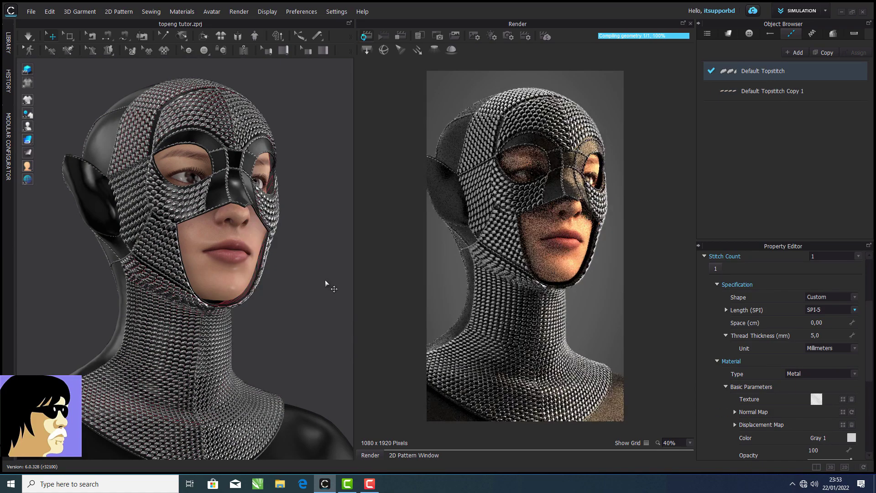
Step: Change the Default Topstitch's material type to Gem (Render Only)
{"action": "right_click_drag", "start_coordinate": [326, 283], "coordinate": [333, 274]}
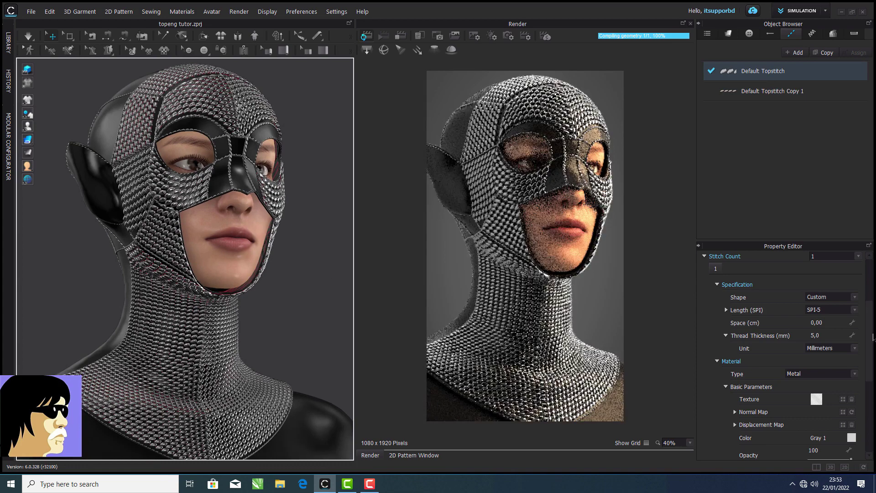
{"action": "left_click", "coordinate": [822, 373]}
{"action": "left_click", "coordinate": [844, 413]}
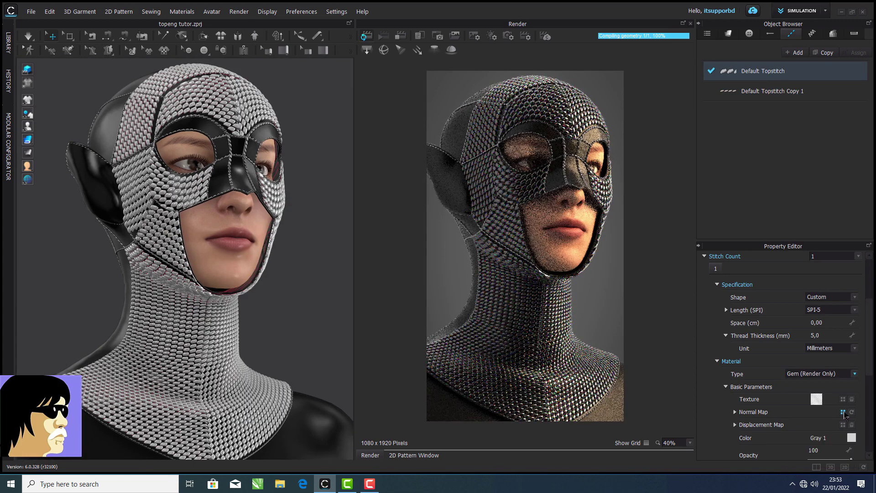
Step: Set the rectangle light's color to Gray 1 and its intensity to 33
{"action": "left_click", "coordinate": [491, 36]}
{"action": "left_click", "coordinate": [857, 403]}
{"action": "left_click", "coordinate": [295, 280]}
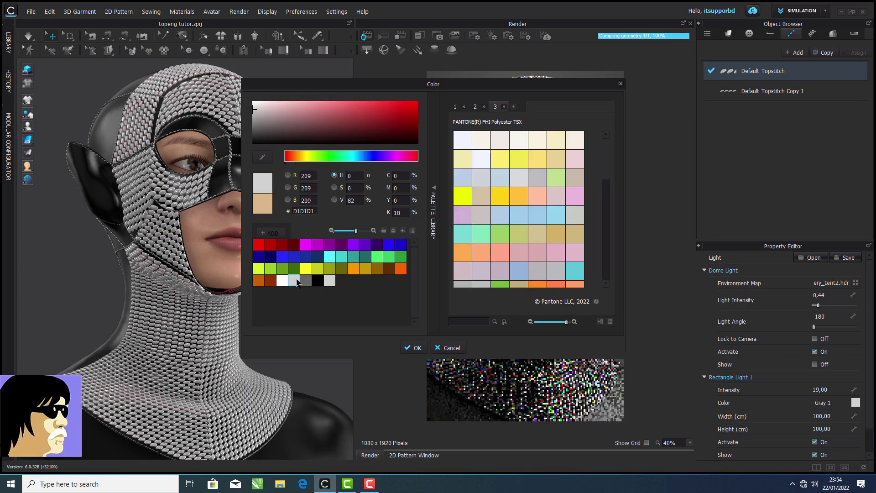
{"action": "left_click", "coordinate": [411, 348]}
{"action": "scroll", "coordinate": [839, 387], "scroll_direction": "up", "scroll_amount": 8}
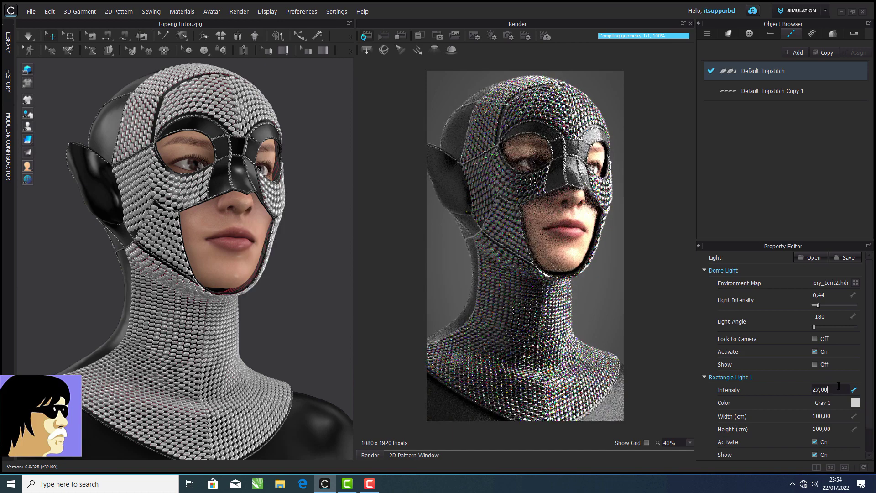
{"action": "scroll", "coordinate": [839, 387], "scroll_direction": "up", "scroll_amount": 6}
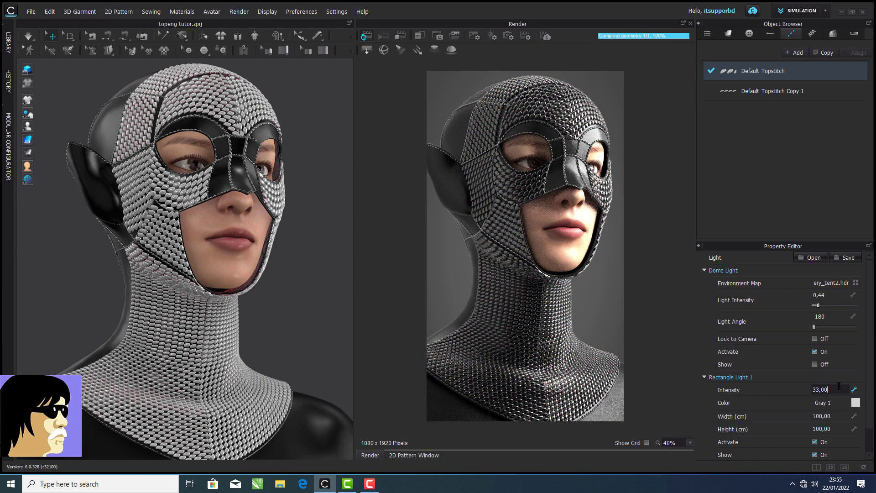
Step: Inspect the mask's stitching and the face in the render preview at 90% zoom and reduce the preview to 50%
{"action": "left_click", "coordinate": [690, 443]}
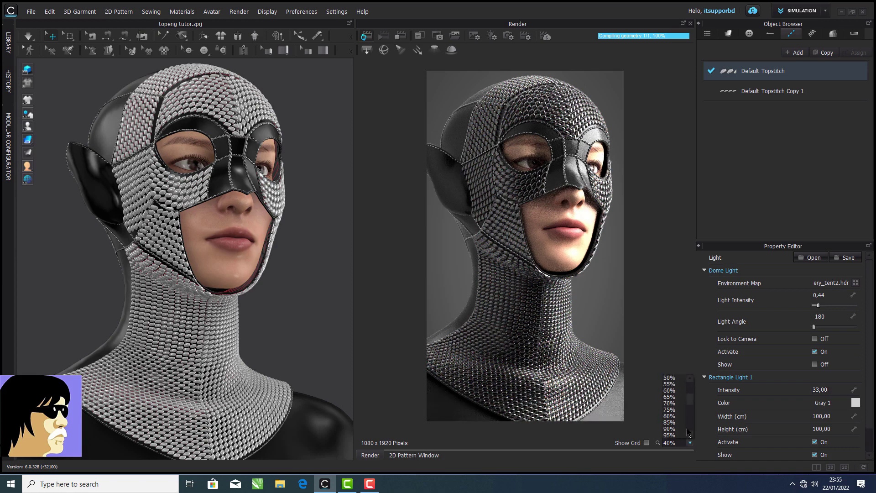
{"action": "left_click", "coordinate": [680, 429]}
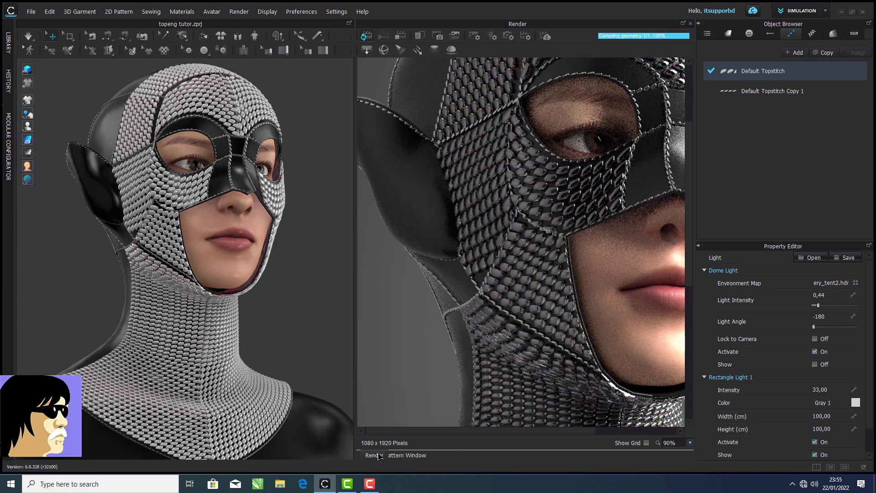
{"action": "left_click_drag", "start_coordinate": [404, 430], "coordinate": [463, 439]}
{"action": "left_click", "coordinate": [690, 443]}
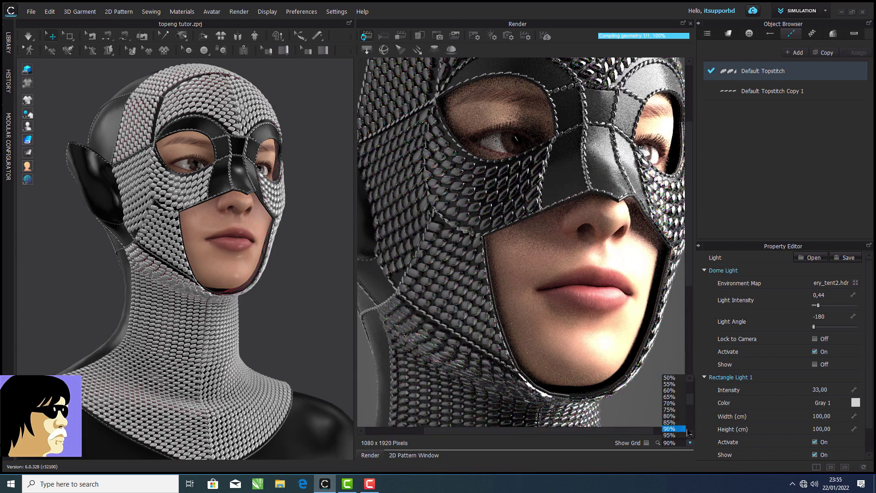
{"action": "left_click", "coordinate": [679, 391]}
{"action": "left_click", "coordinate": [691, 444]}
{"action": "left_click", "coordinate": [675, 417]}
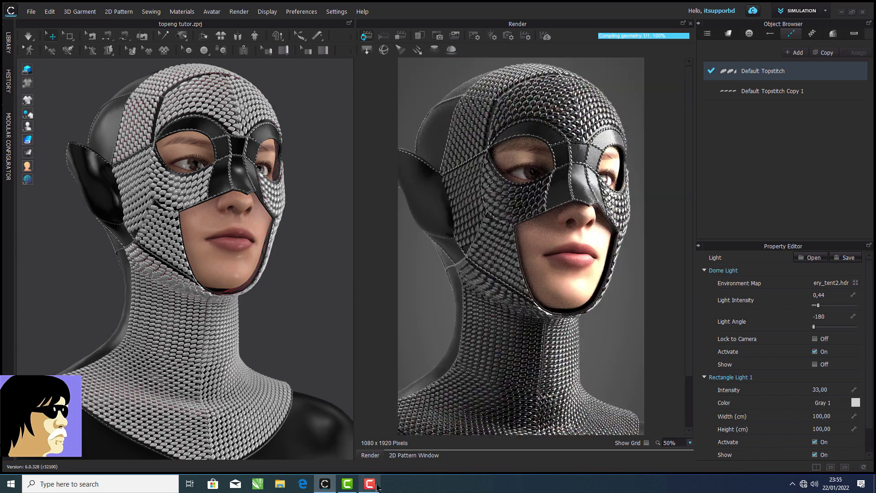